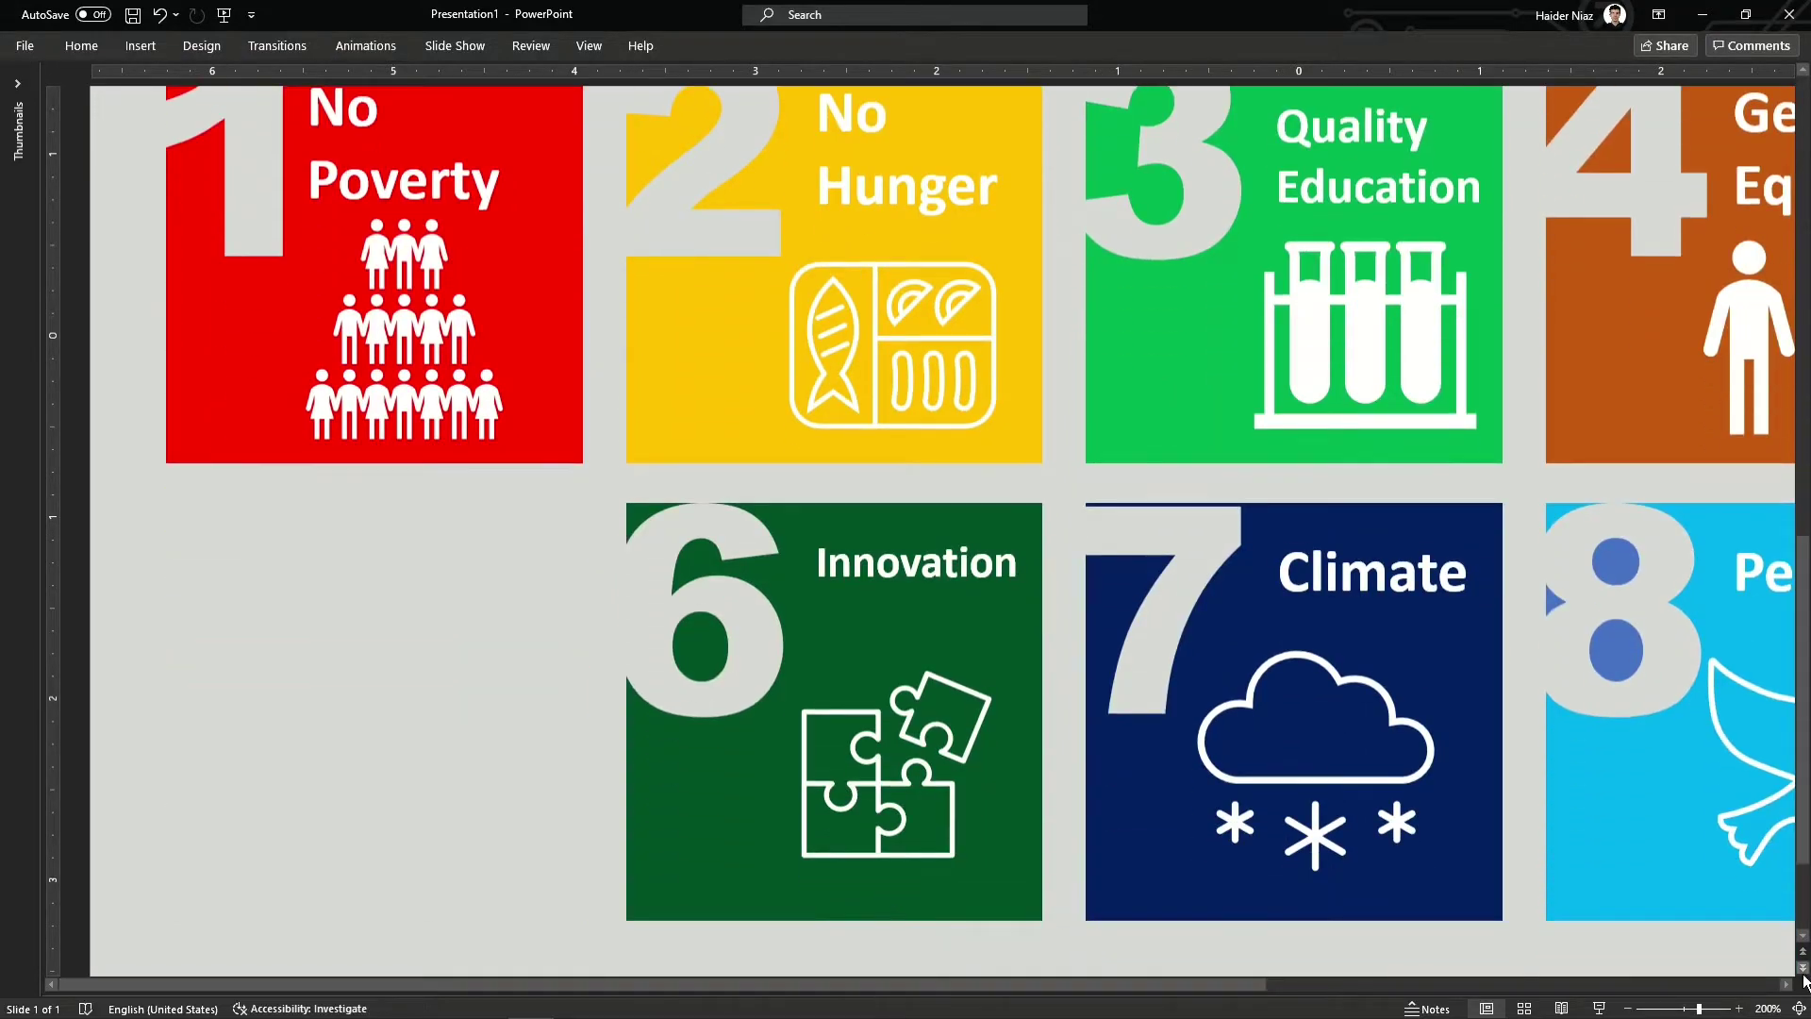
Scroll across the finished goal-tiles preview before moving to a blank slide.
scroll(1791, 987, right, 8)
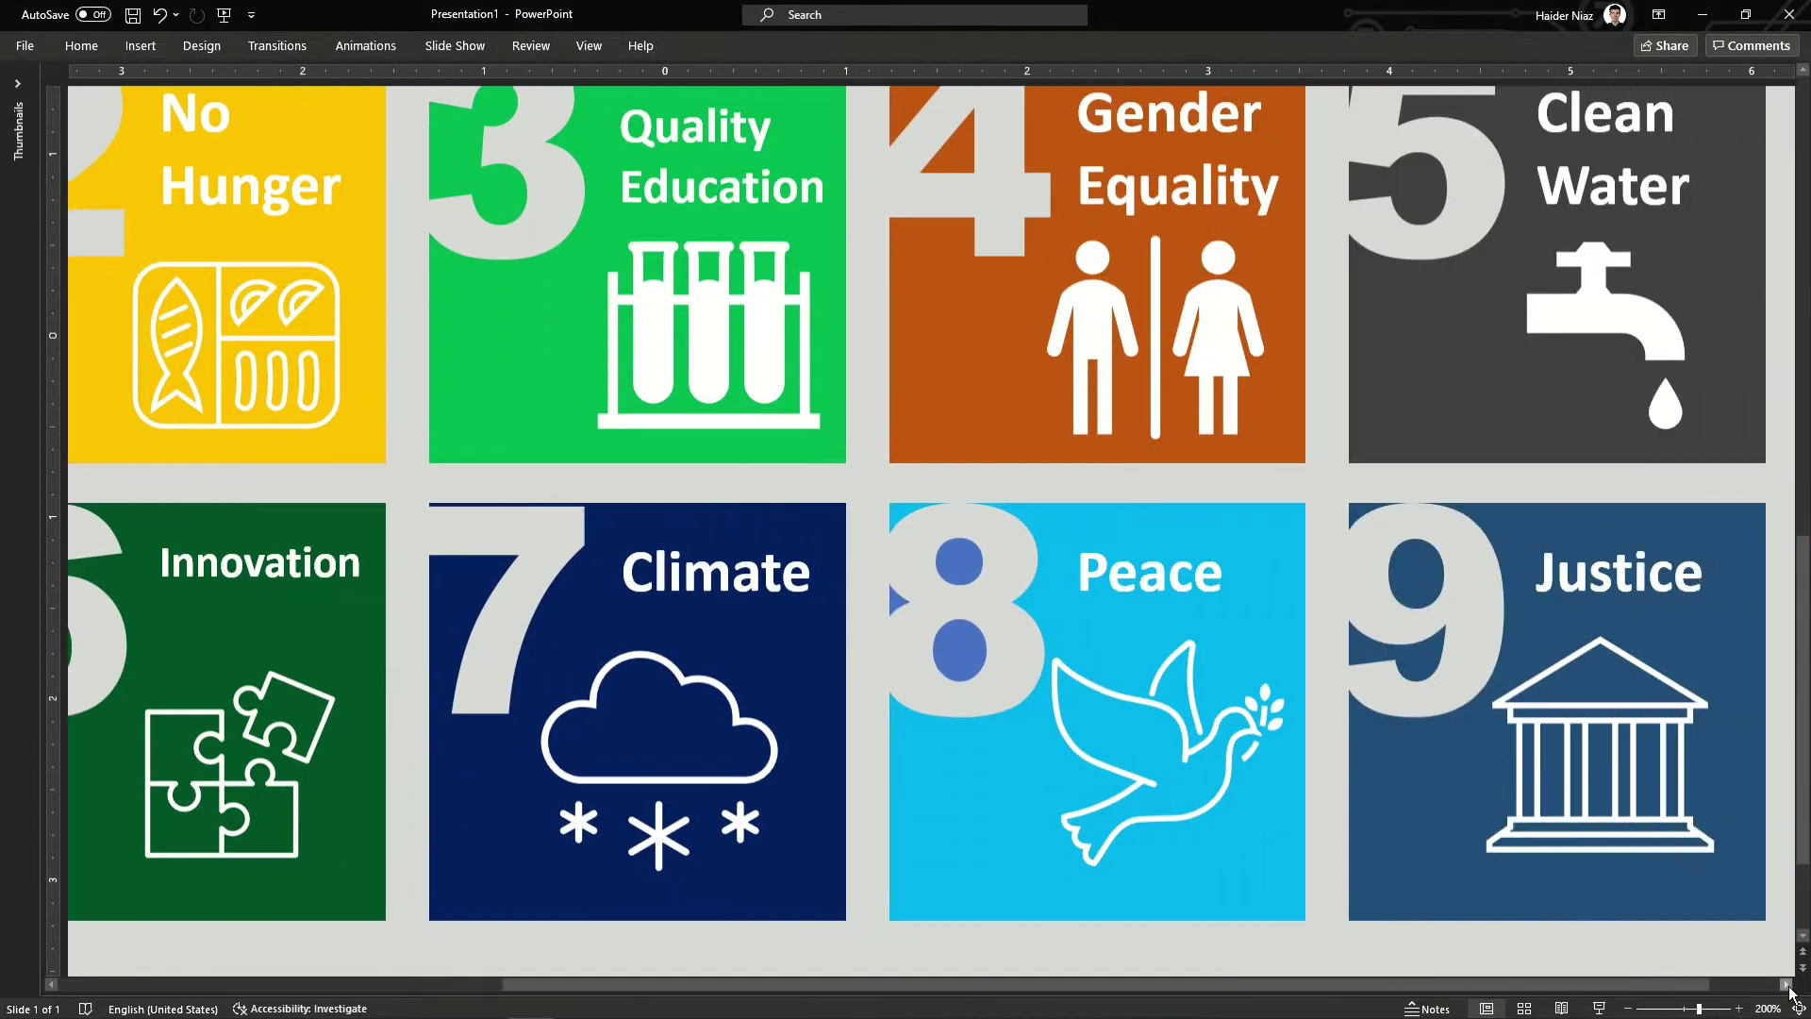
scroll(1791, 987, right, 1)
scroll(1803, 75, up, 5)
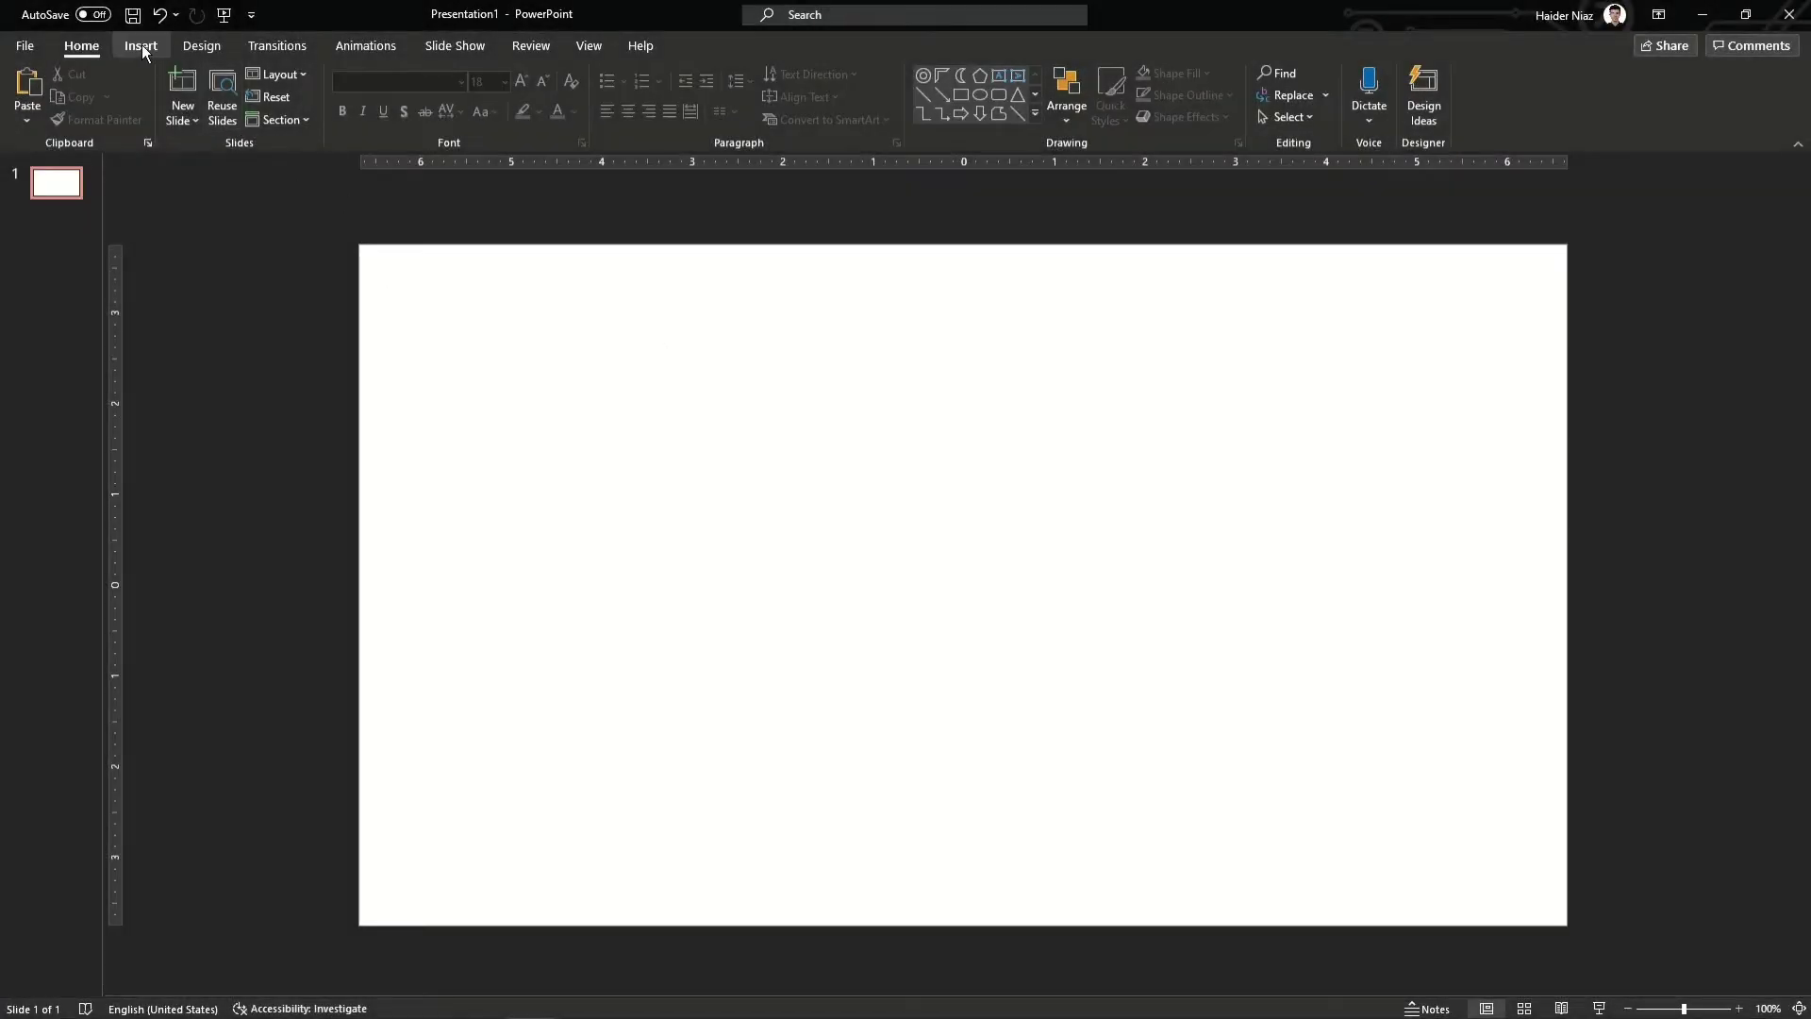
Draw a rectangle, size it to 2.3 × 2.3 inches, and move it up and left.
click(141, 45)
click(343, 94)
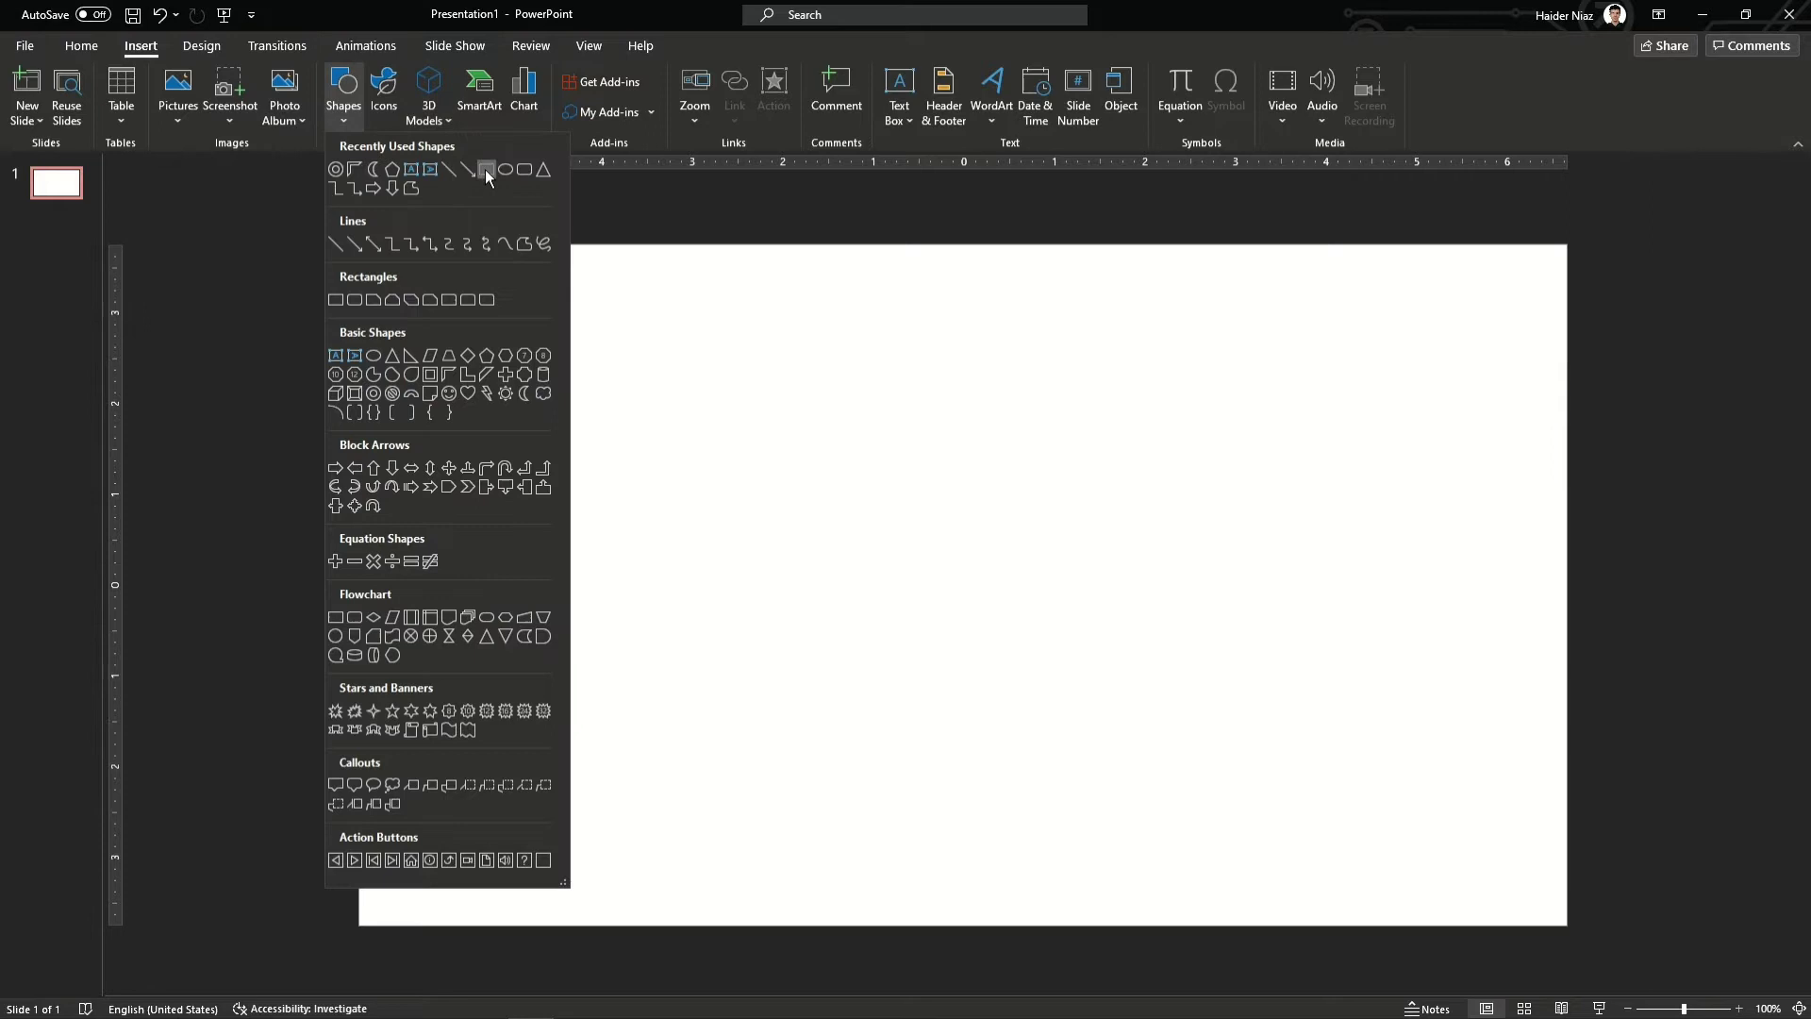
click(487, 170)
click(446, 515)
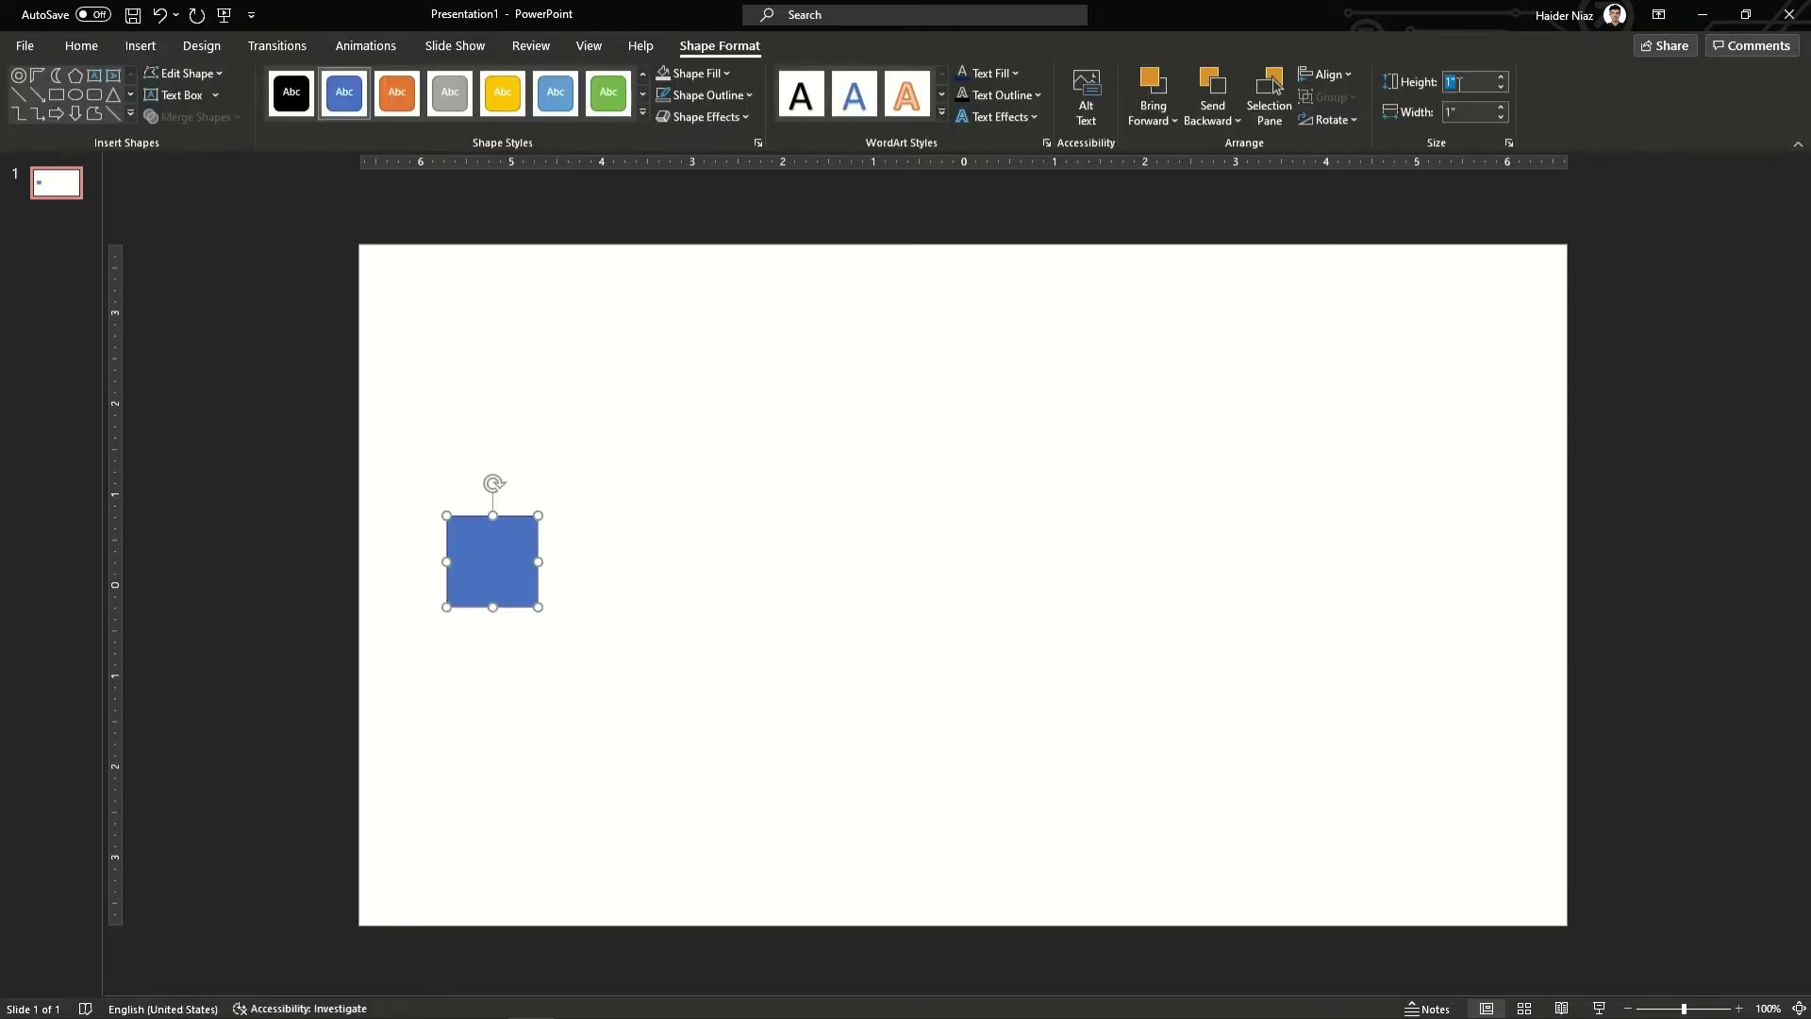
key(Return)
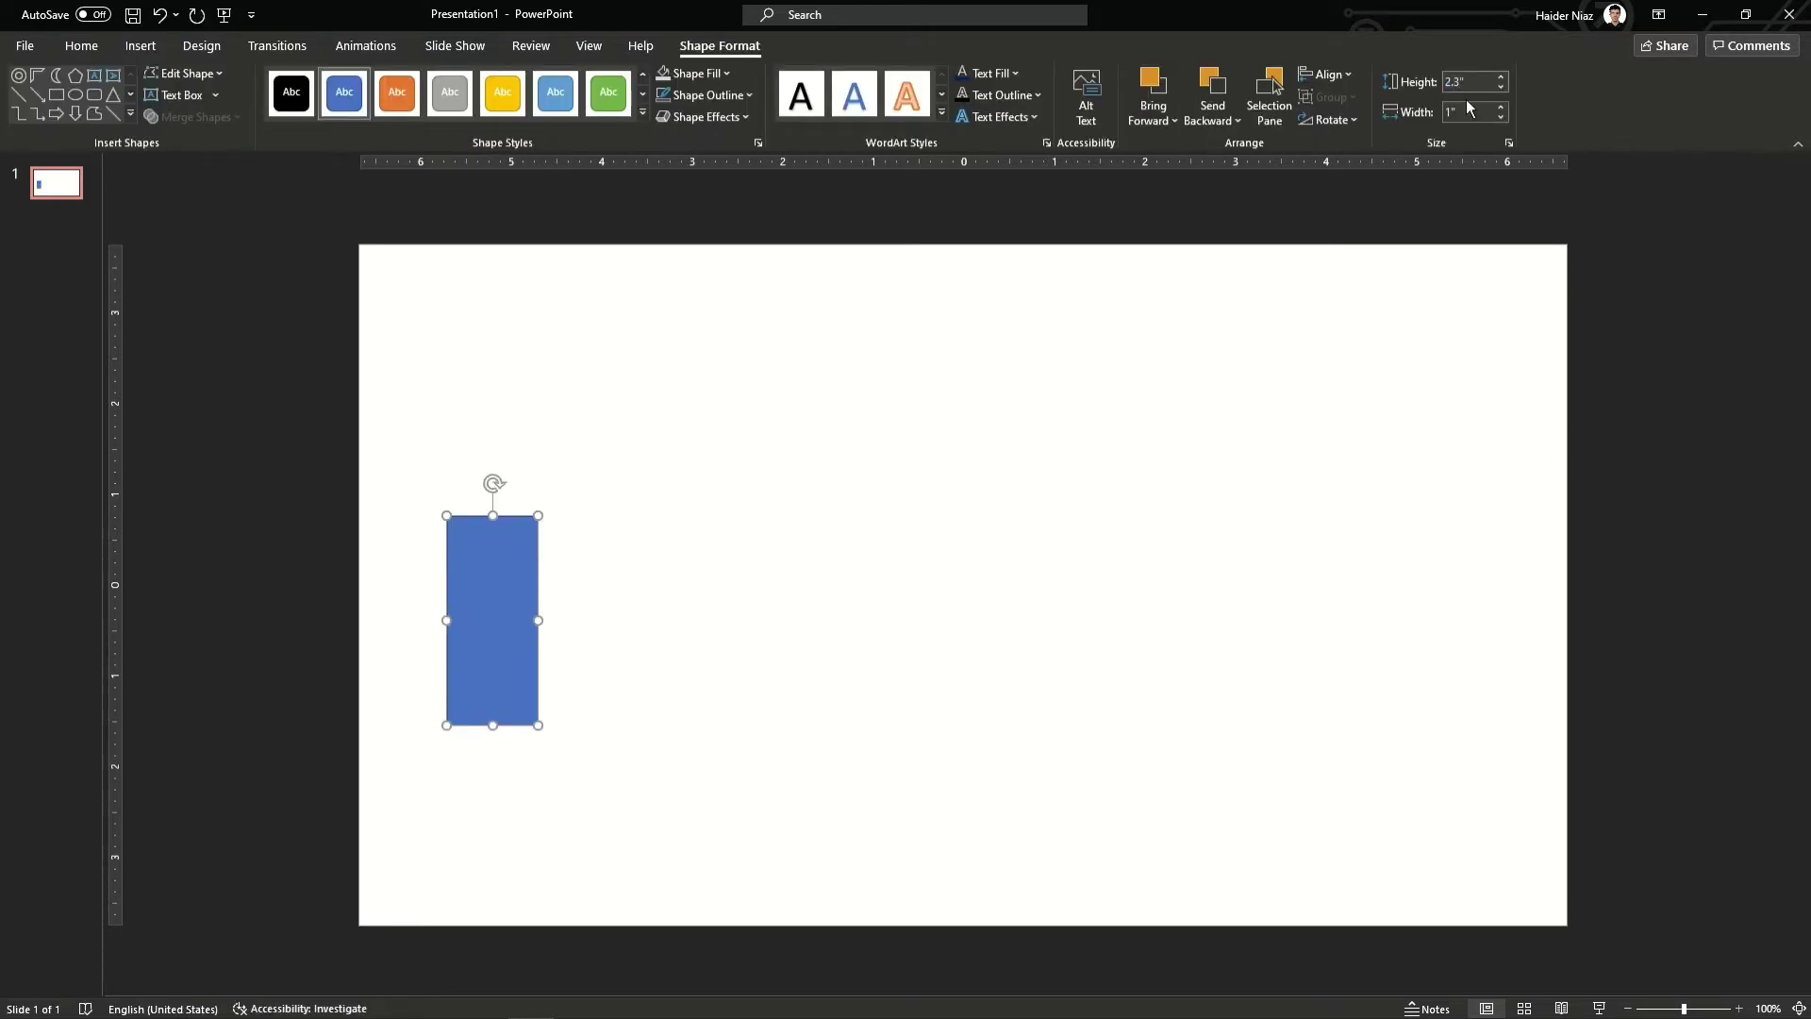
text(2.3)
key(Return)
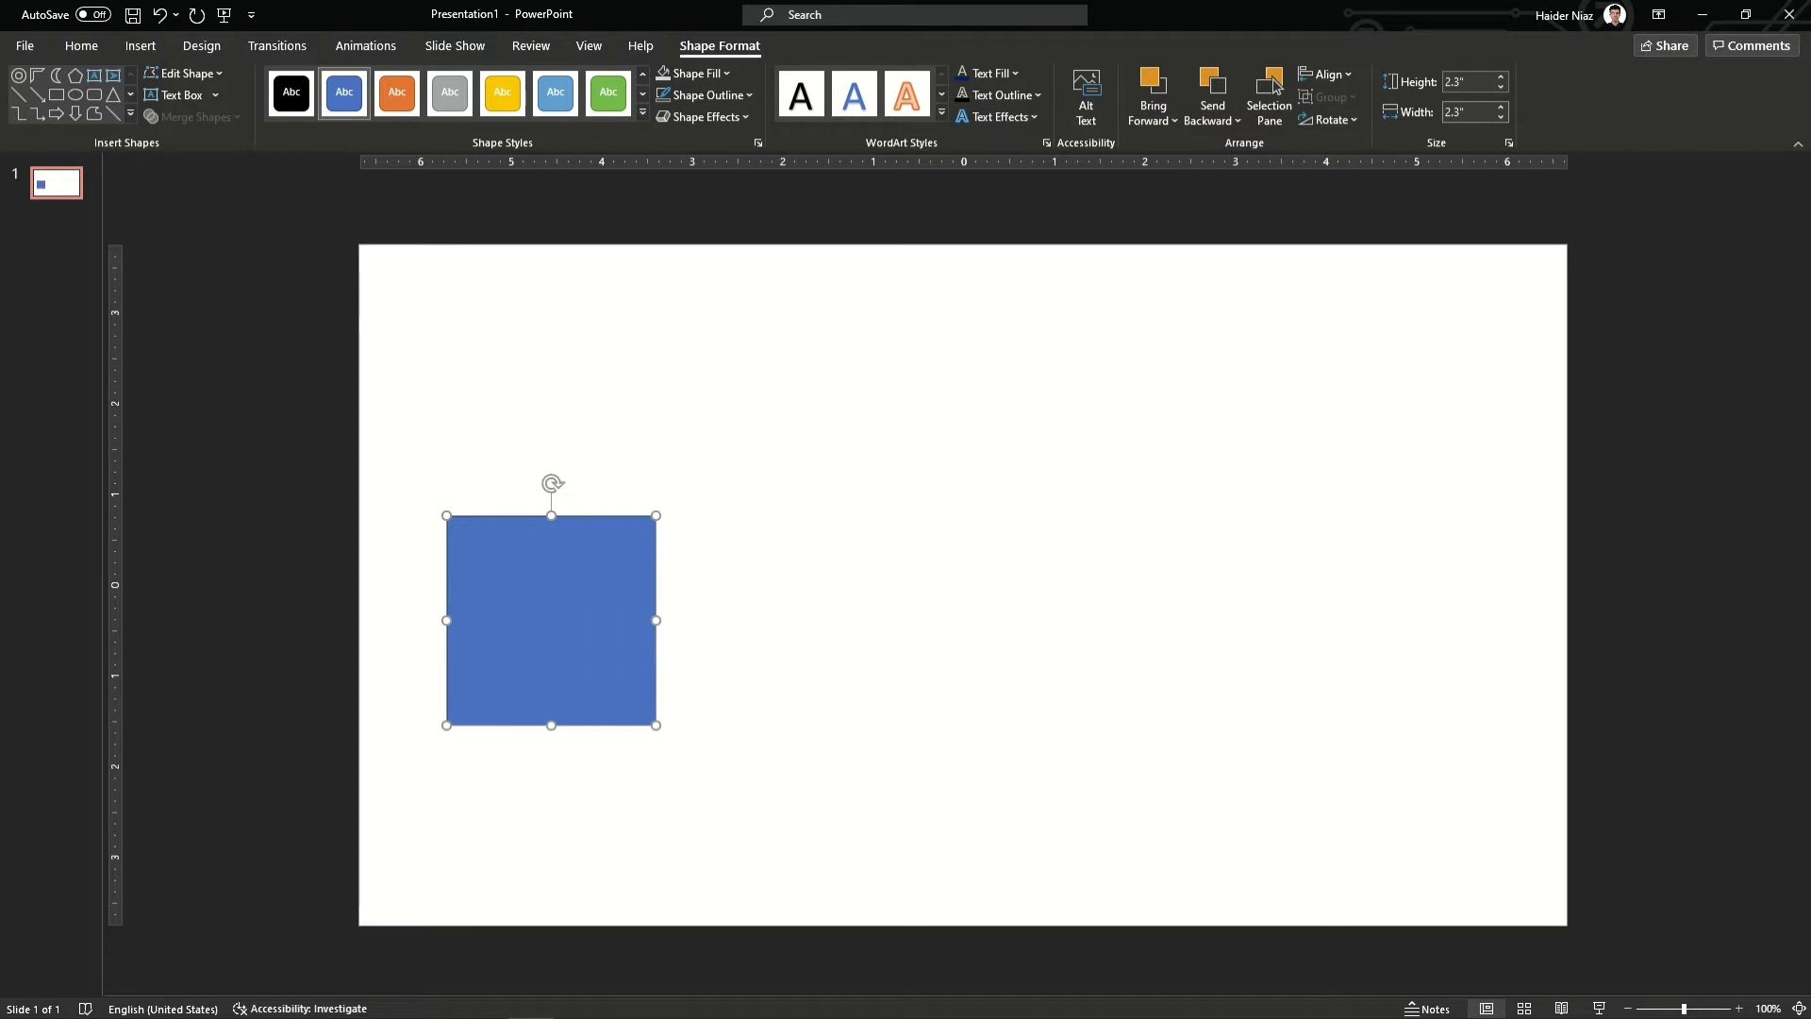
drag(630, 585, 595, 529)
key(Escape)
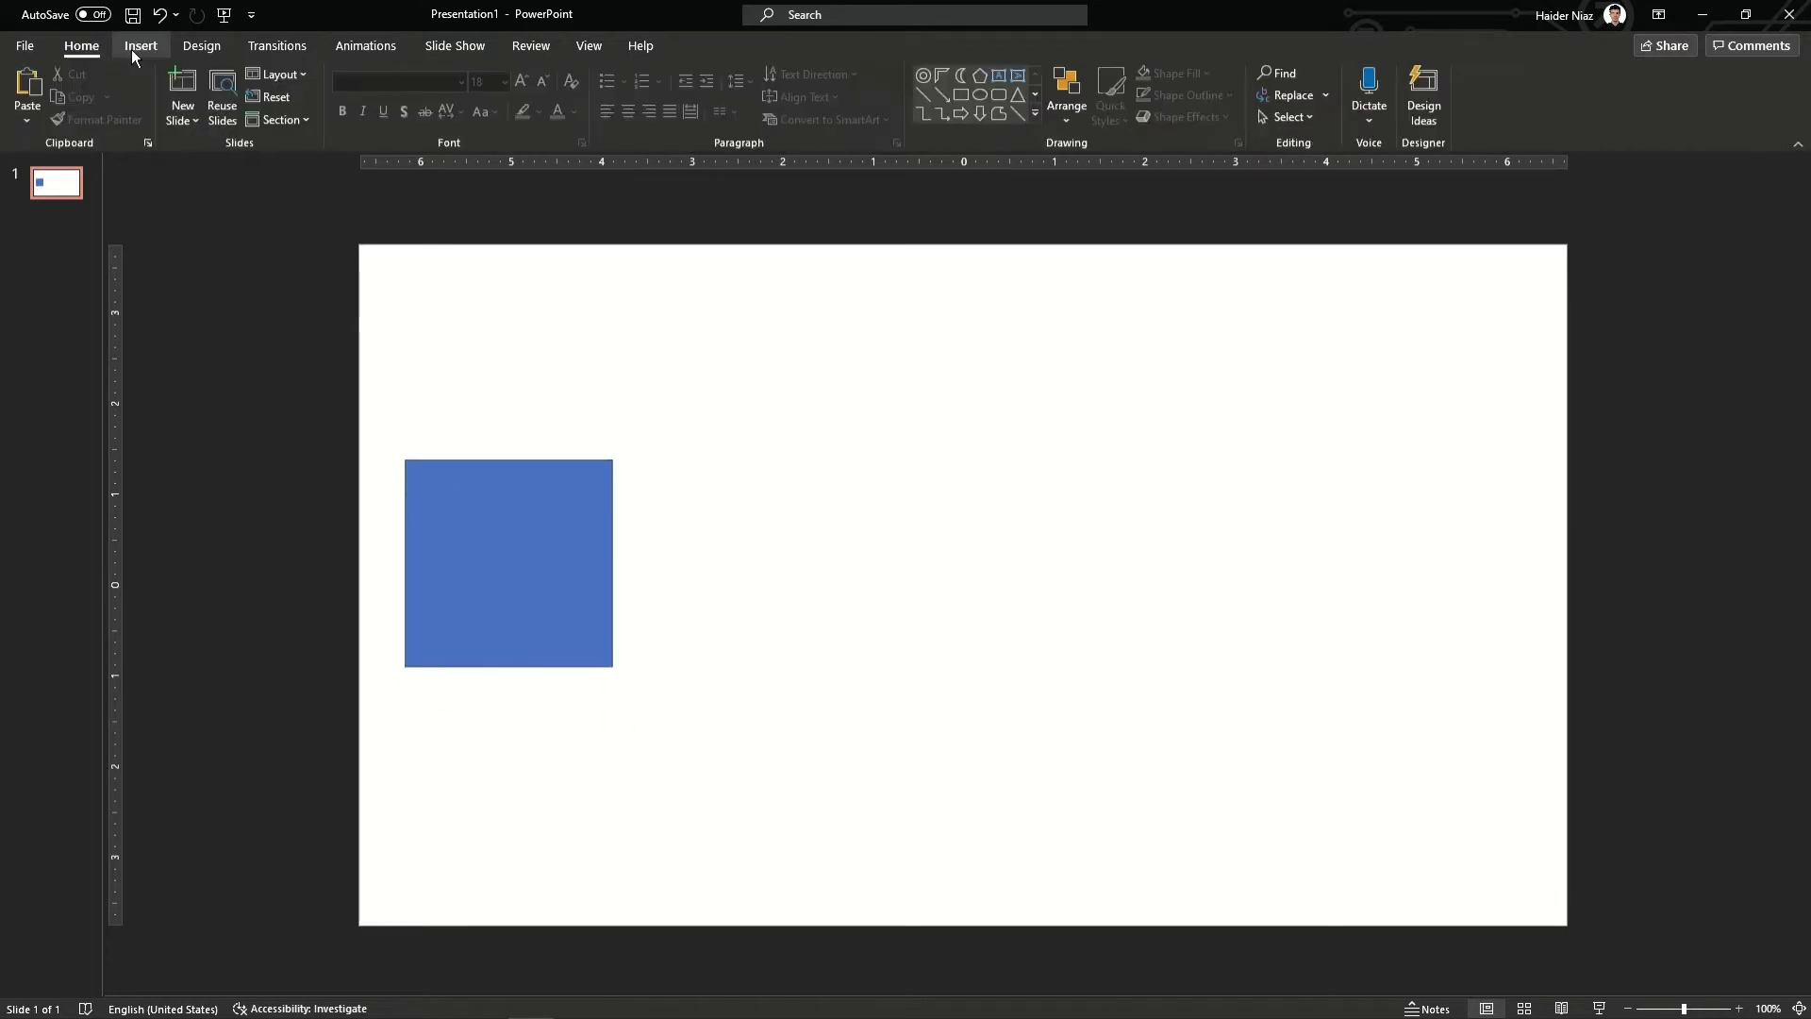
Add a text box with '1', enlarge it to 72 pt, and move it onto the square.
click(136, 46)
click(343, 92)
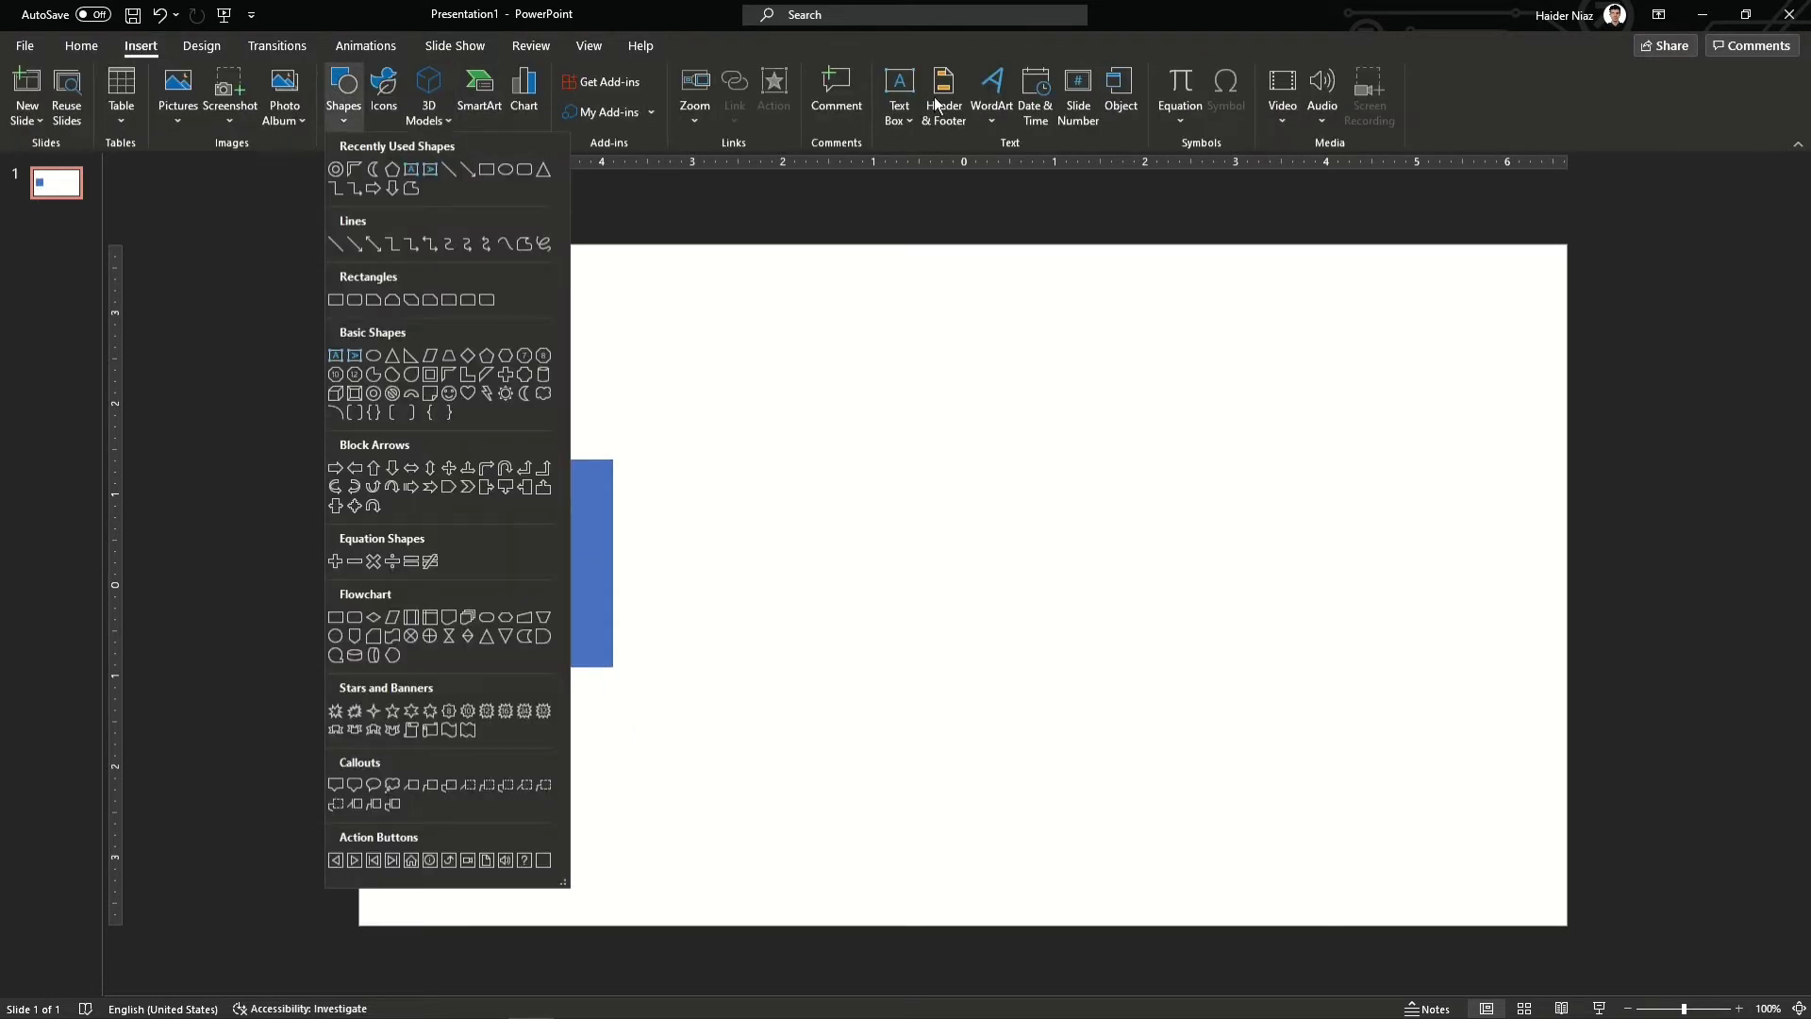
click(899, 94)
click(903, 549)
text(1)
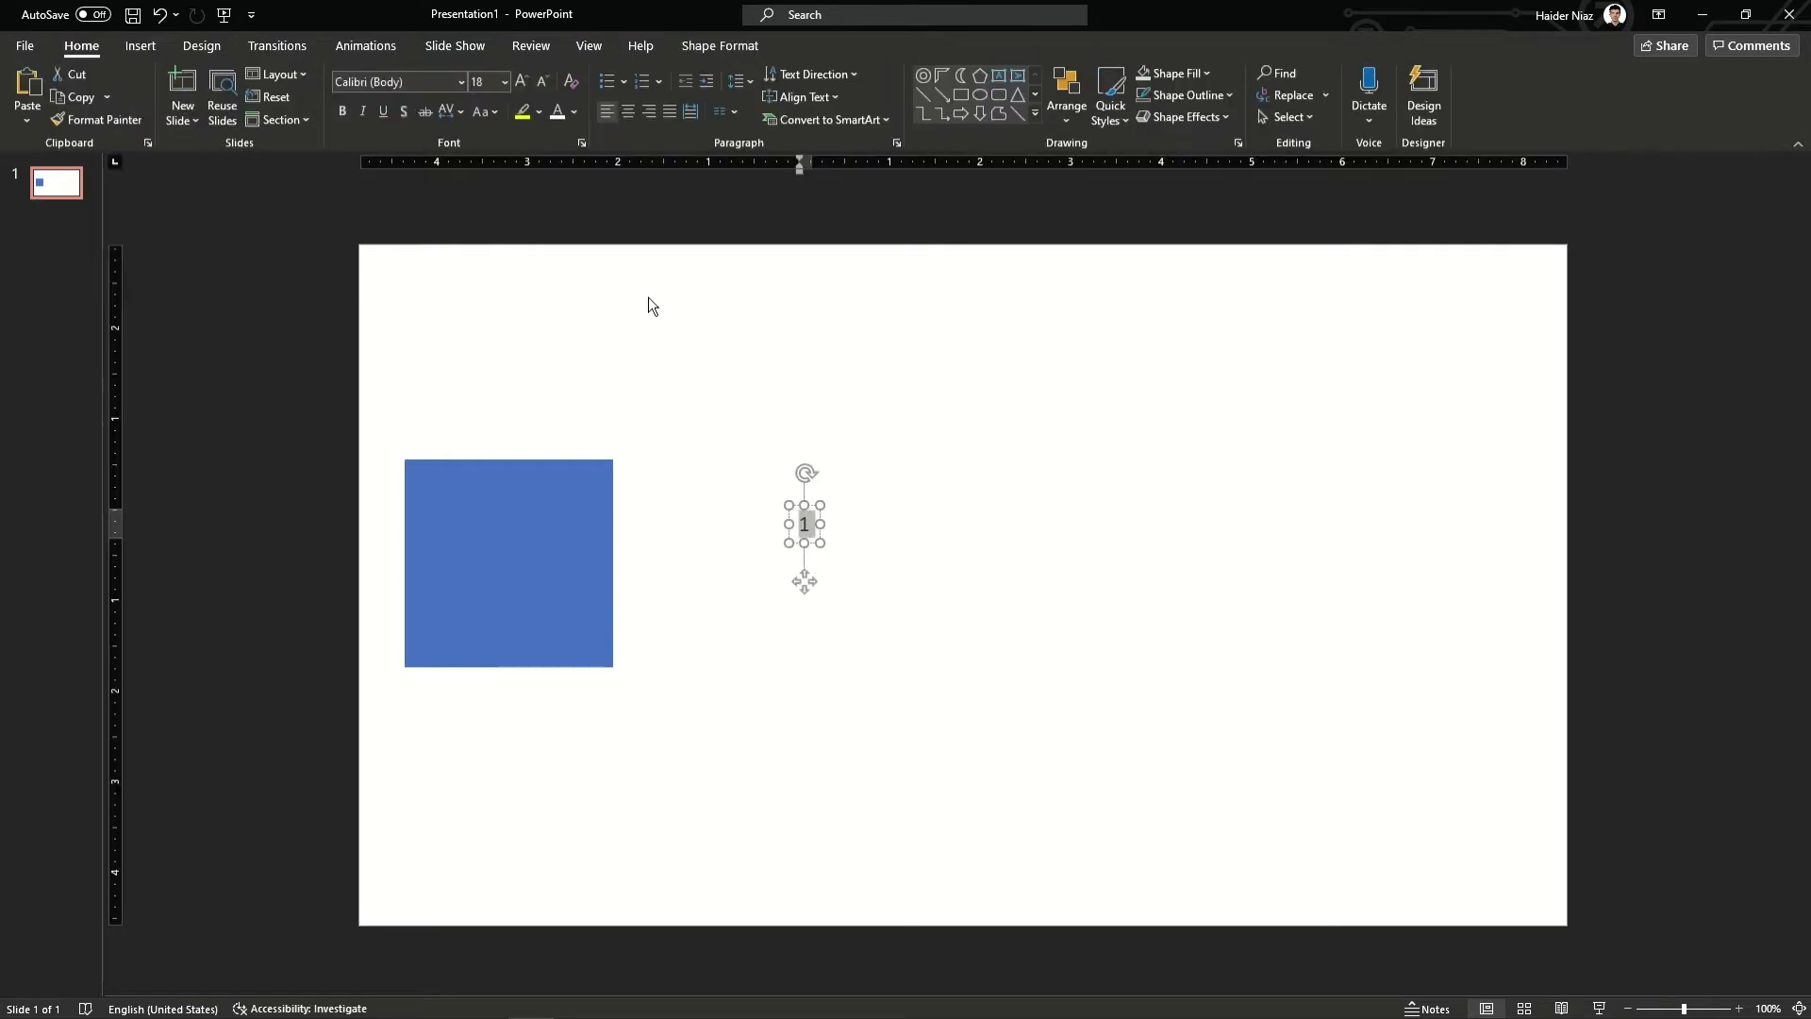
click(520, 82)
click(521, 82)
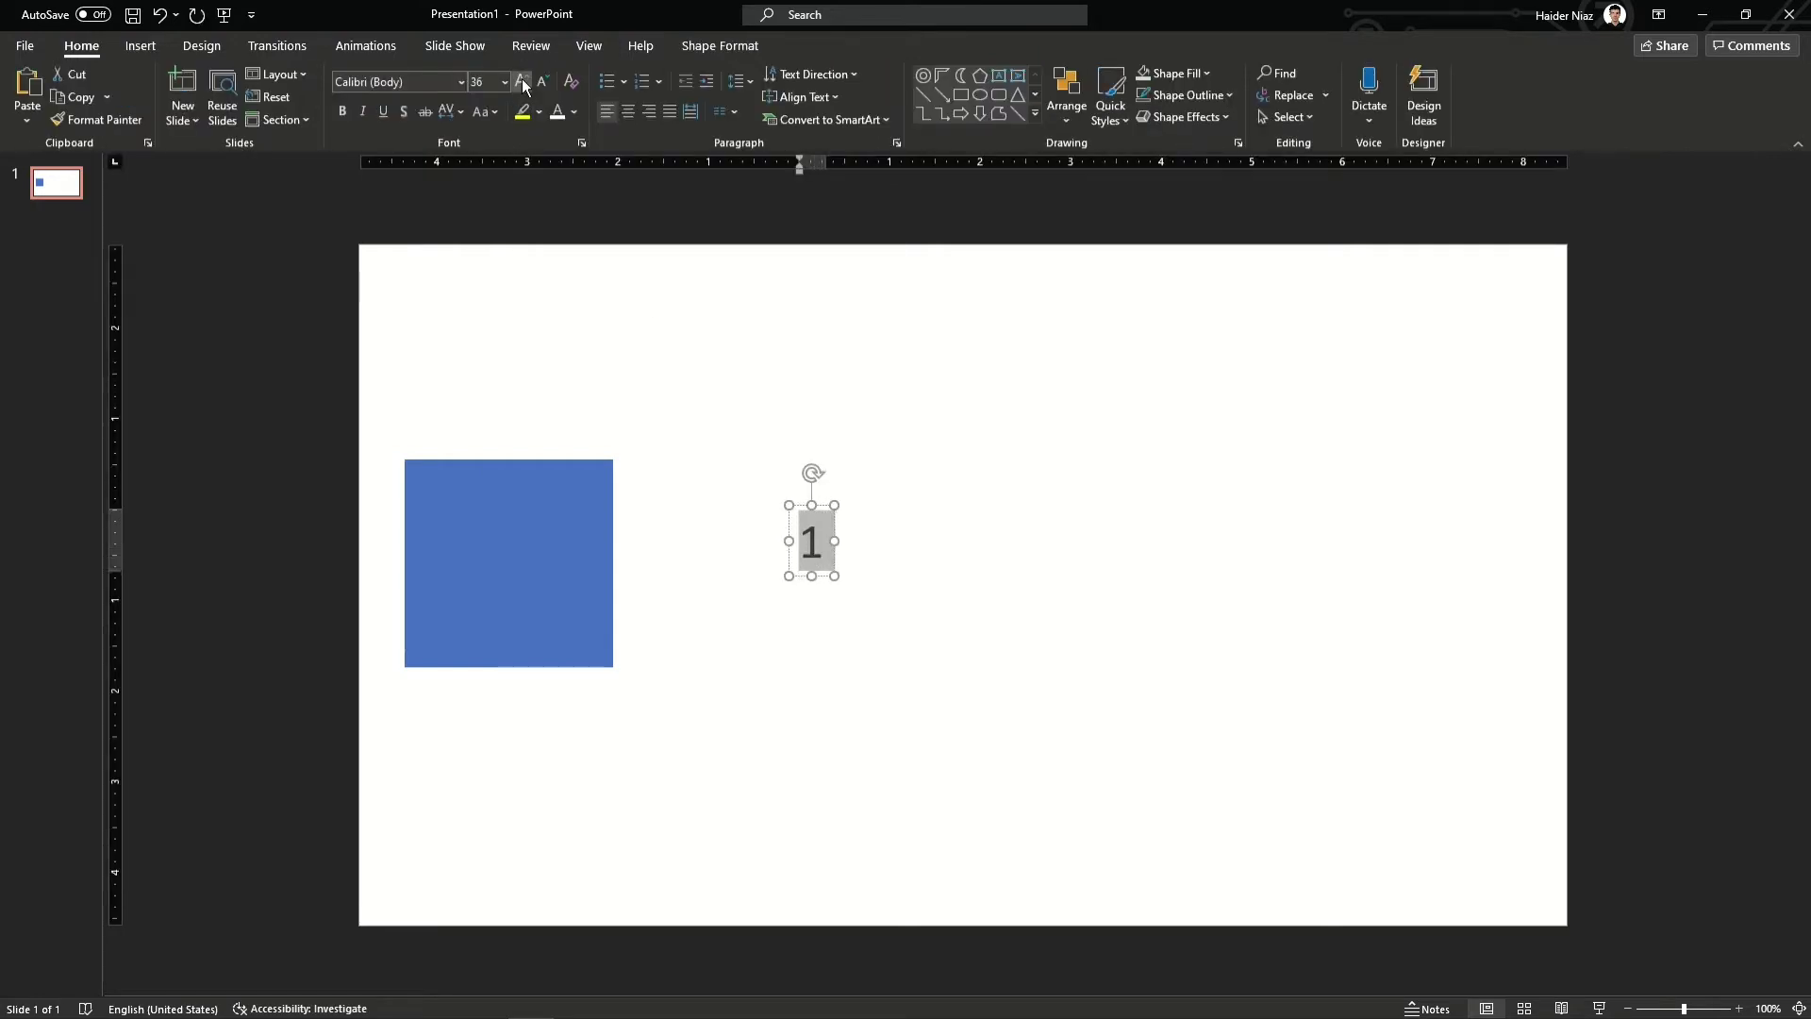
click(521, 83)
click(523, 85)
click(524, 85)
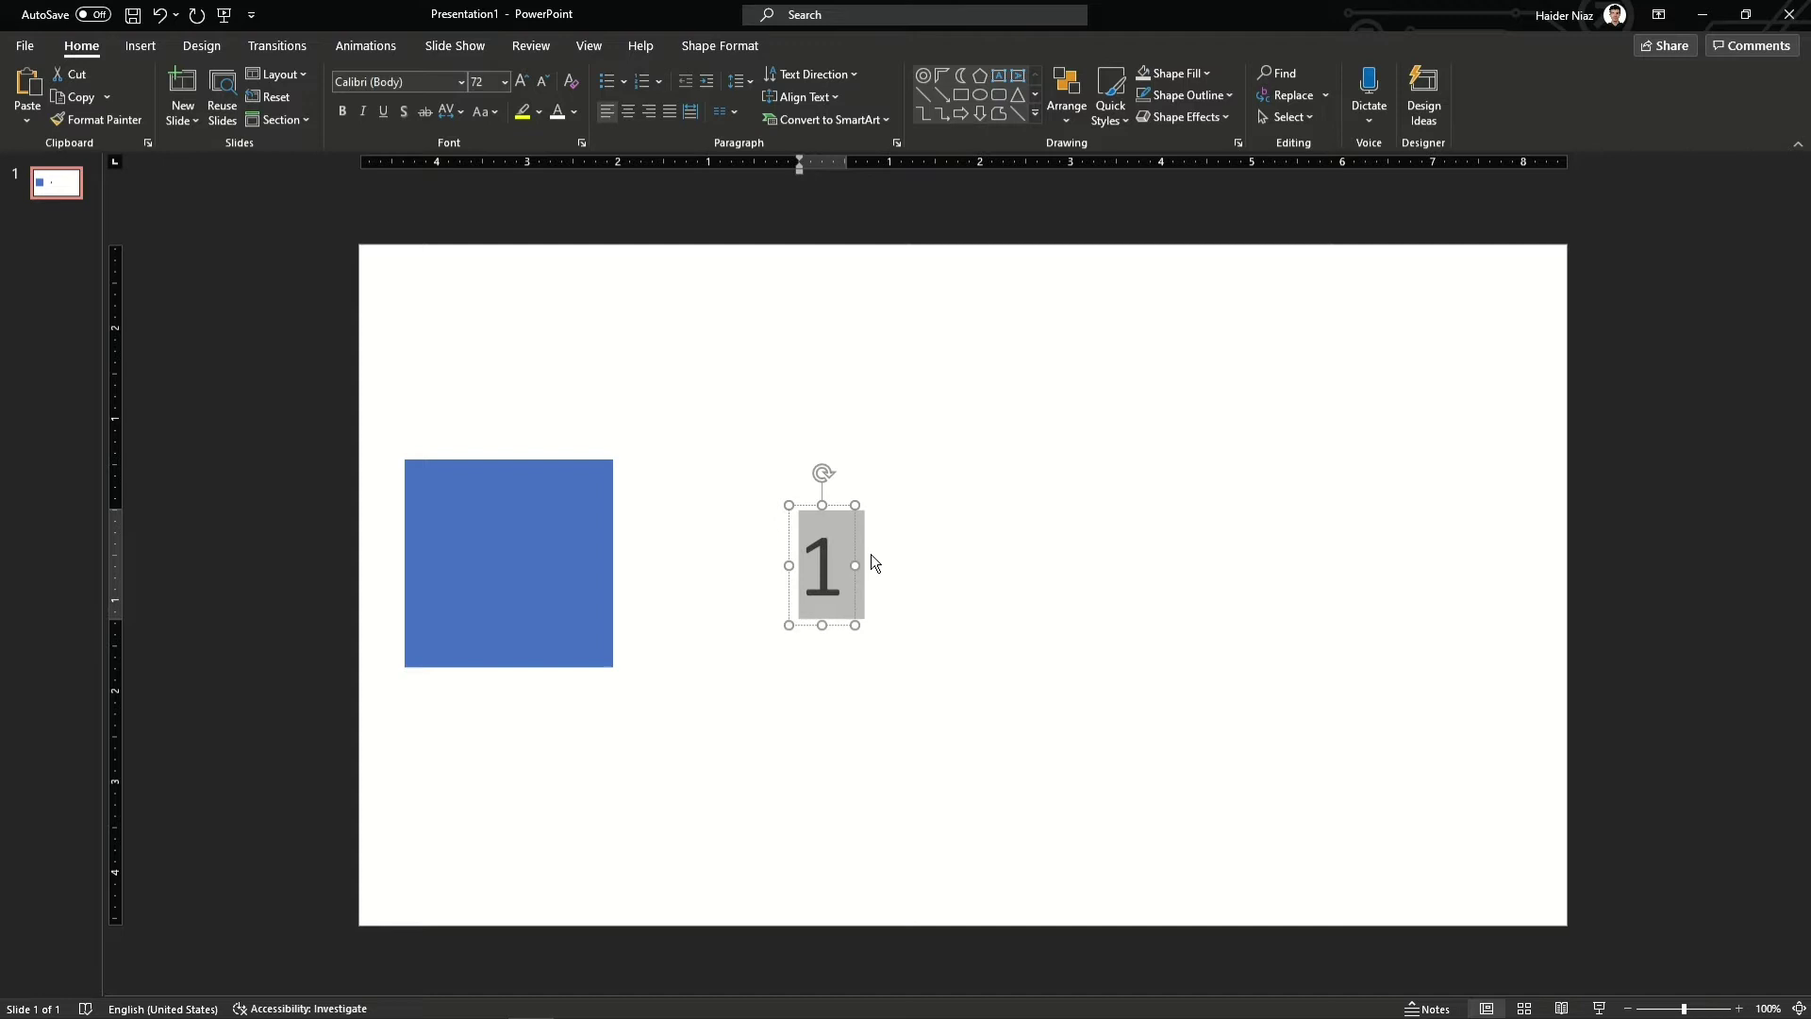
drag(851, 547, 450, 469)
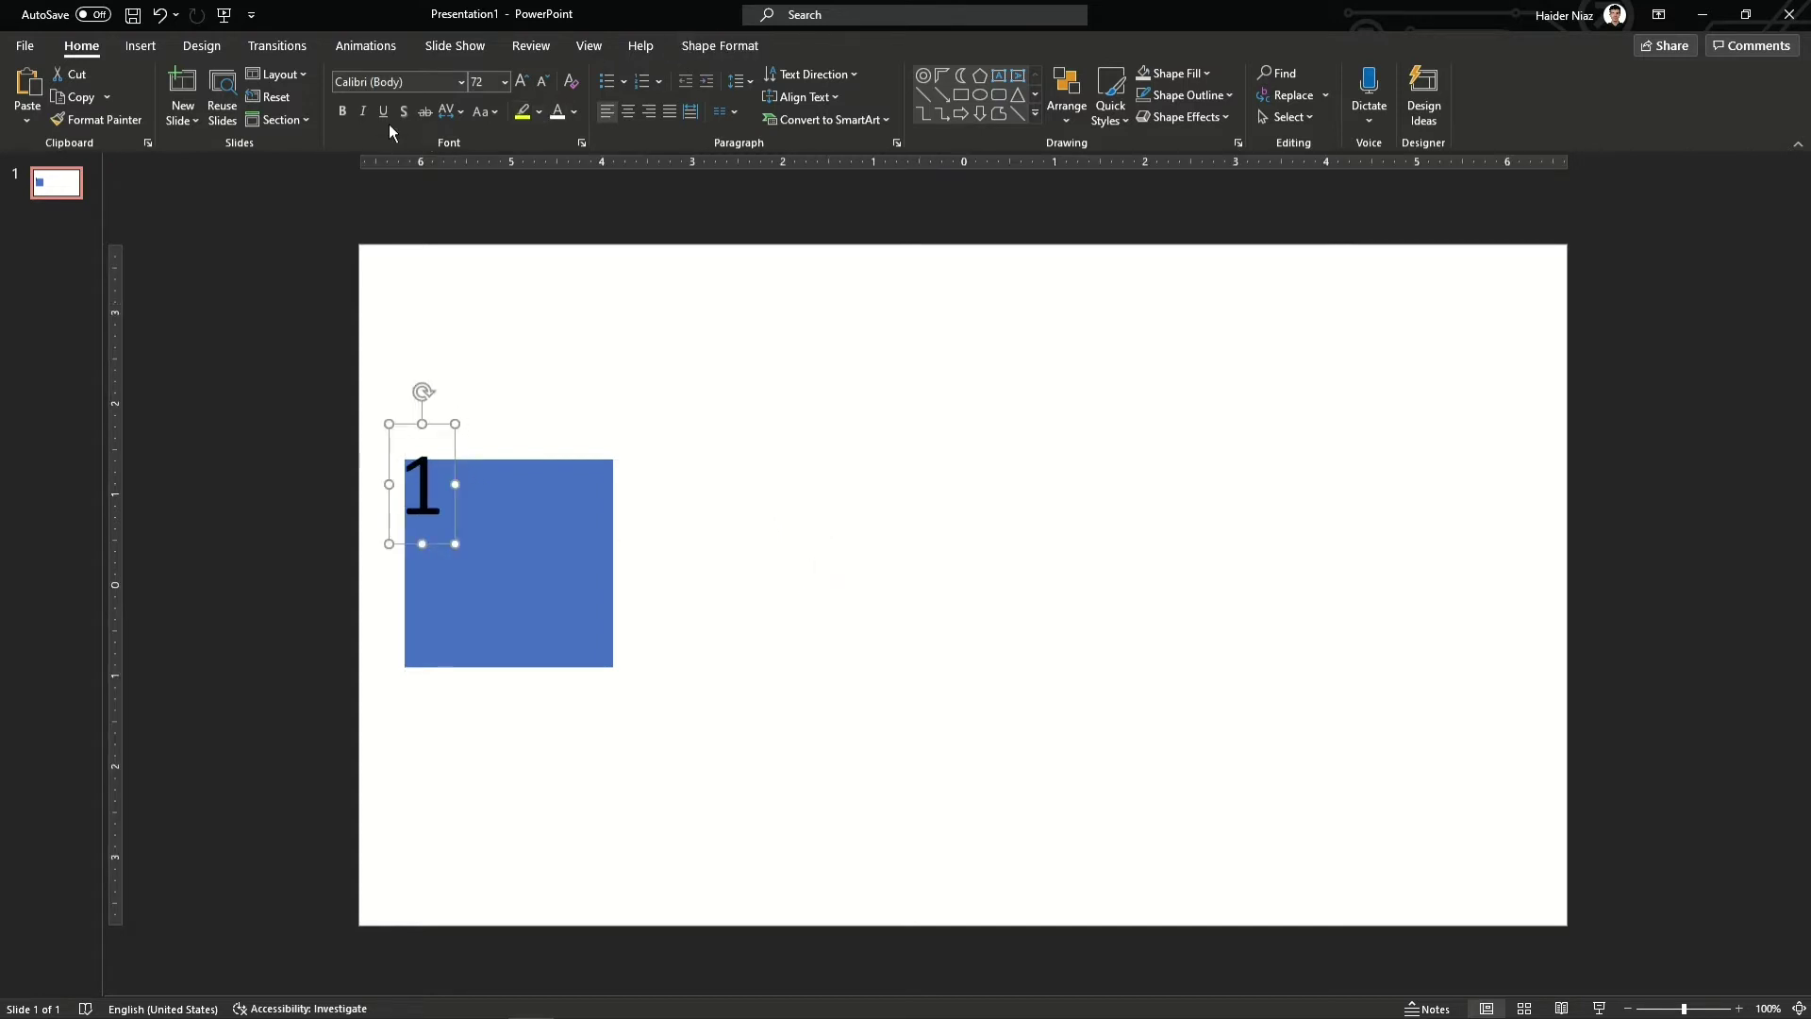
Set the 1 in Arial Black at 96 pt over the square's top-left corner.
click(460, 83)
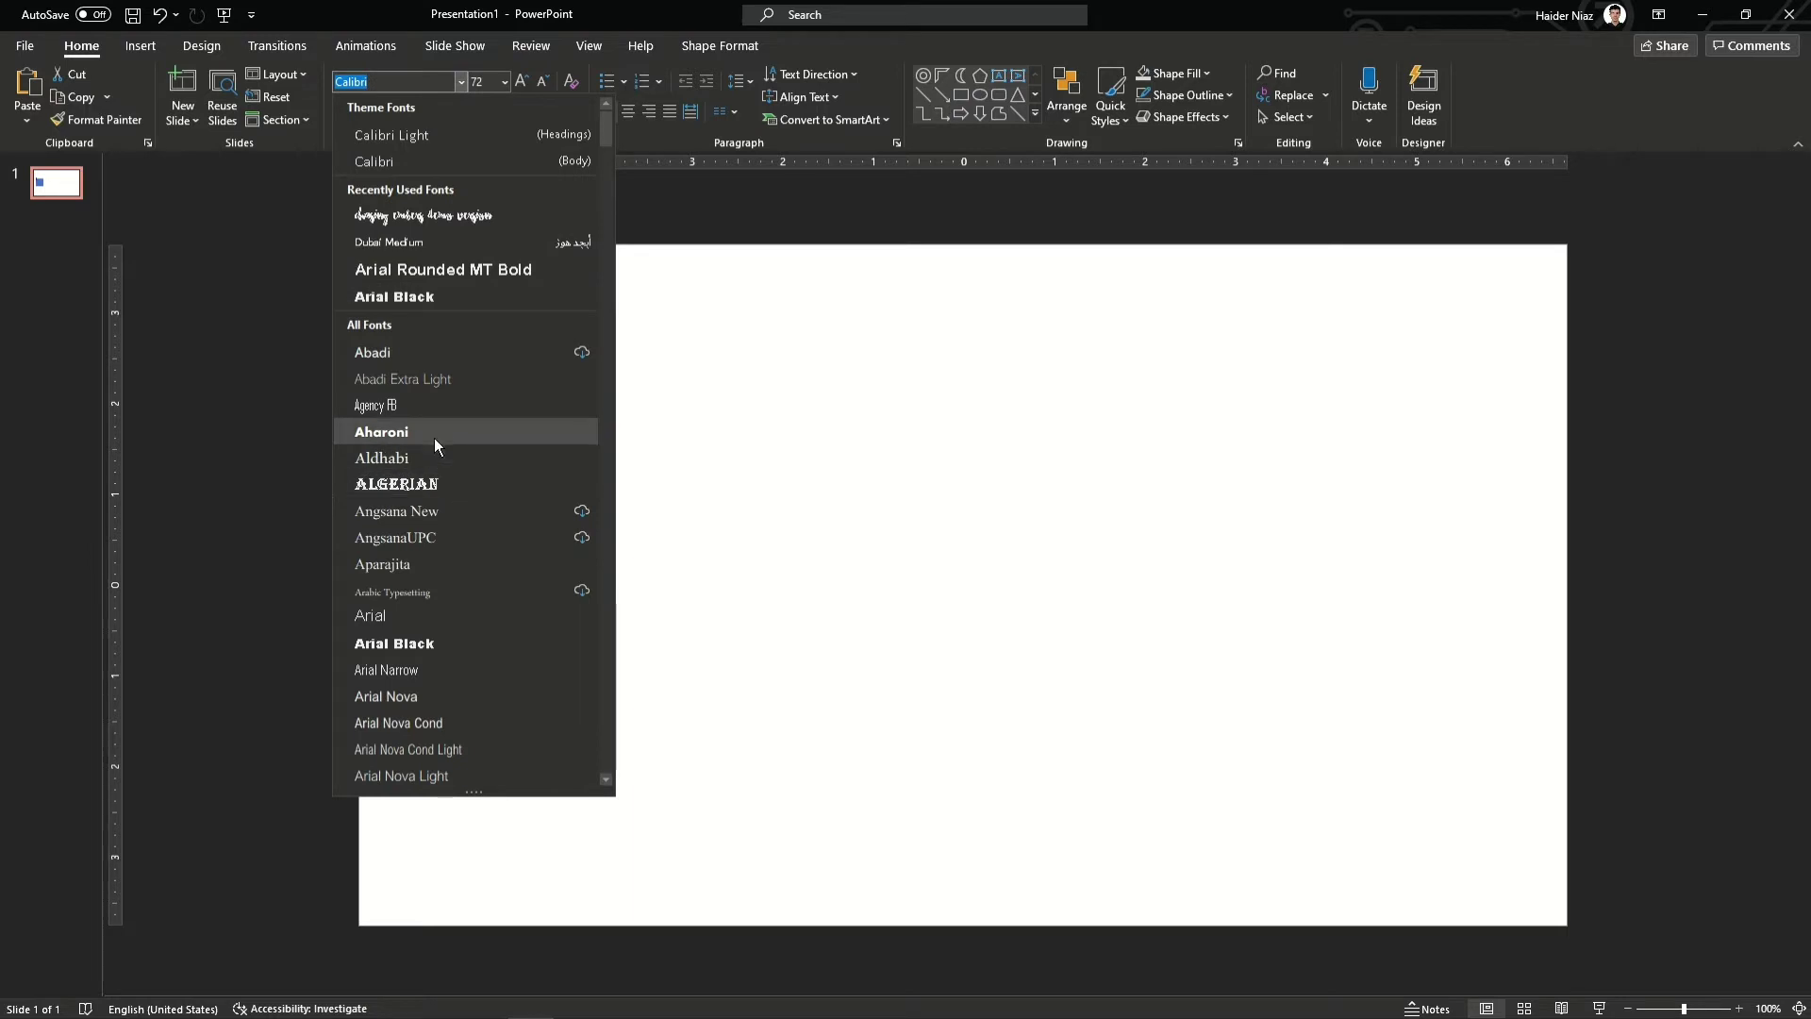
click(450, 641)
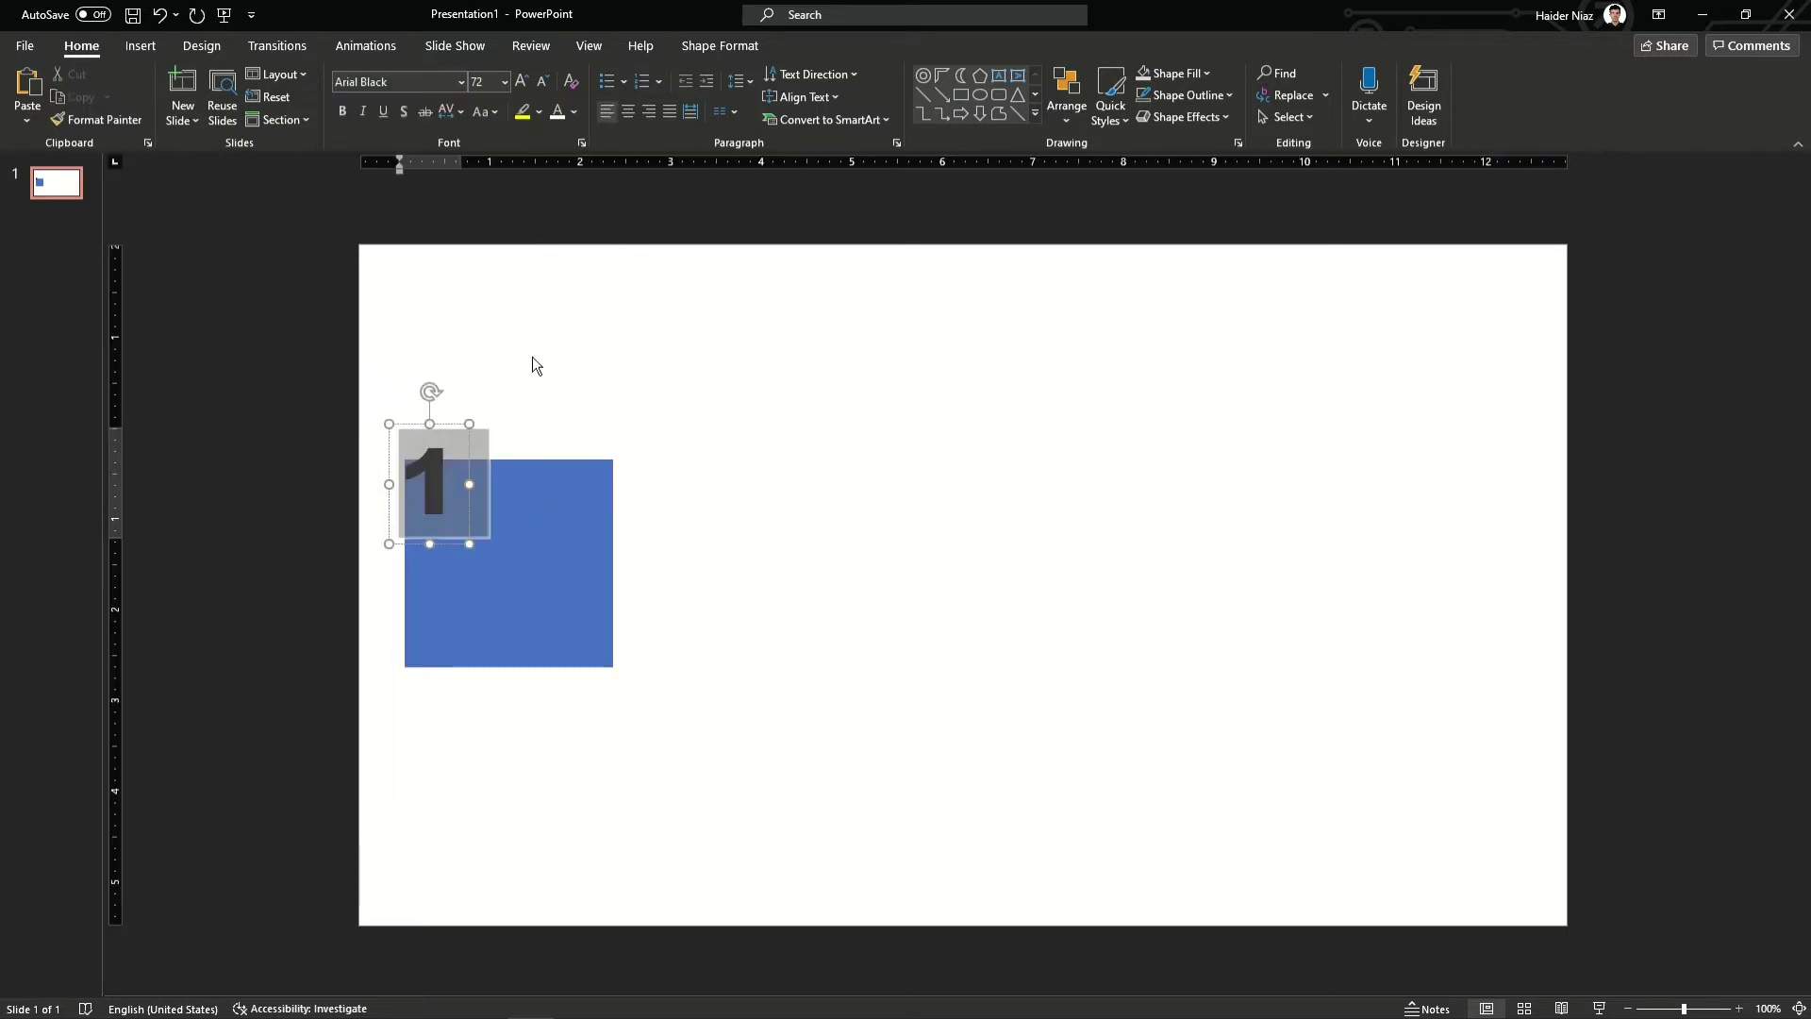
click(520, 82)
click(521, 83)
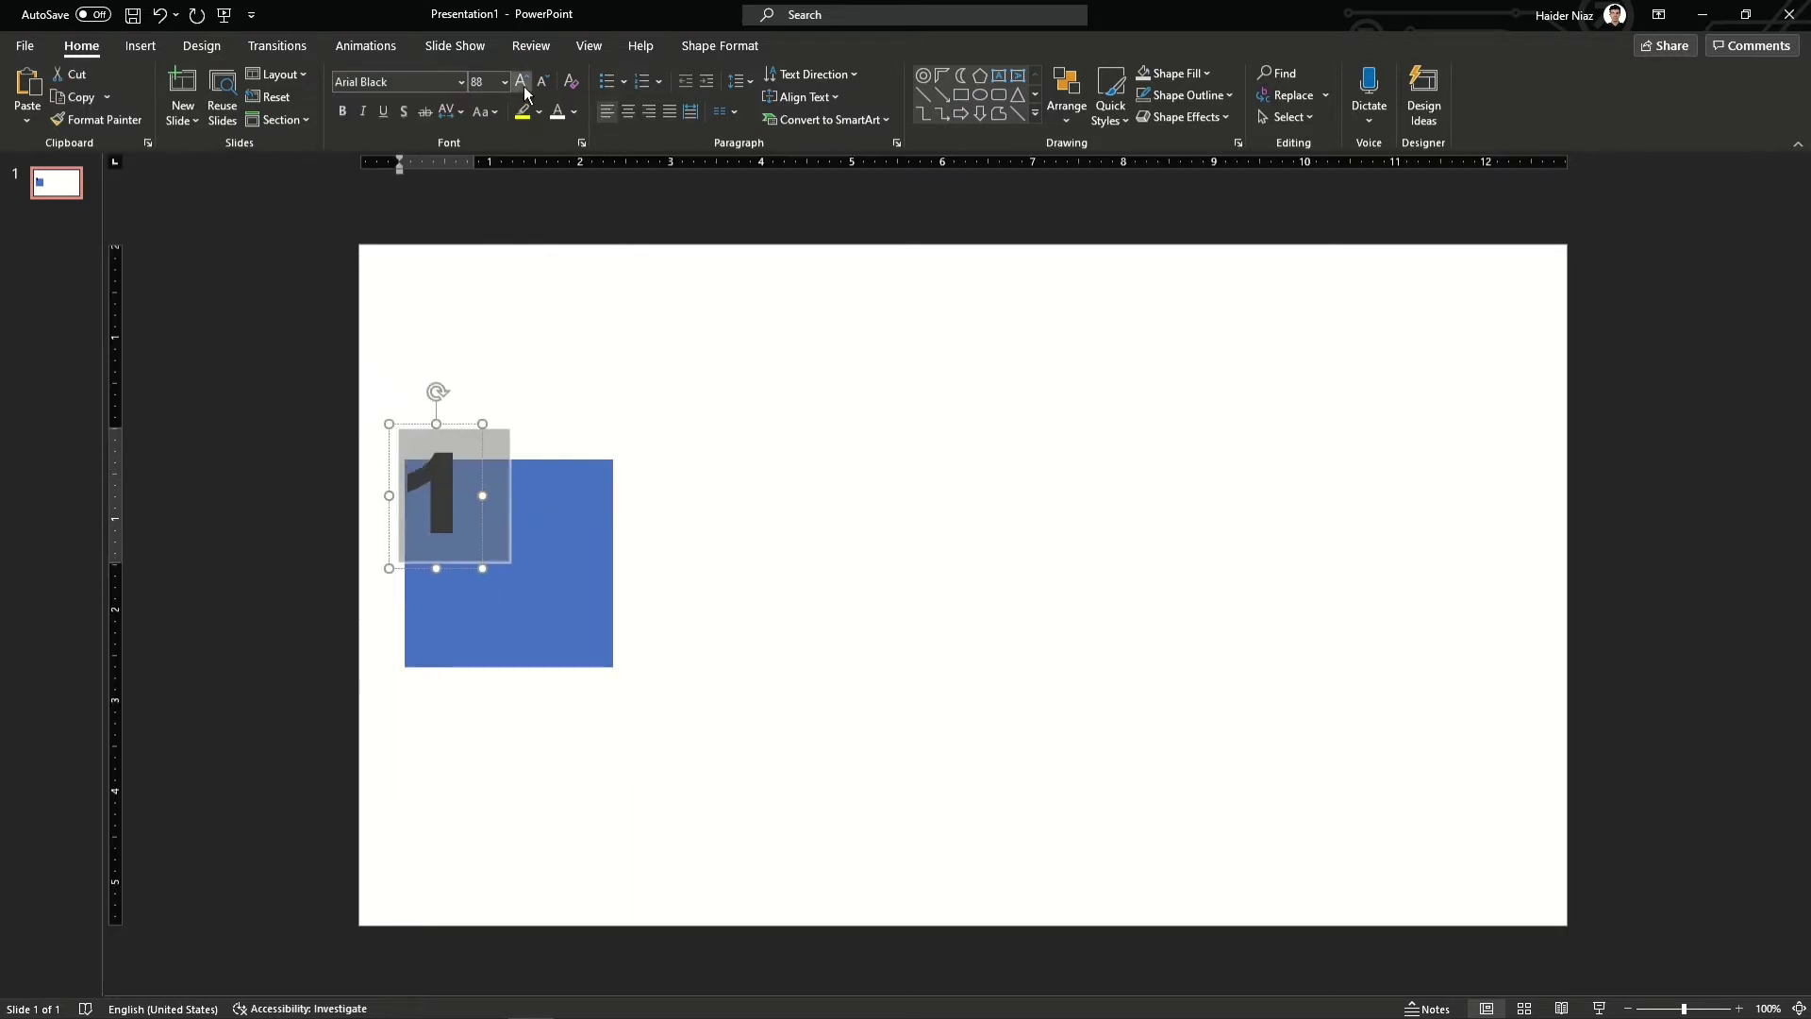
click(521, 82)
drag(486, 545, 484, 550)
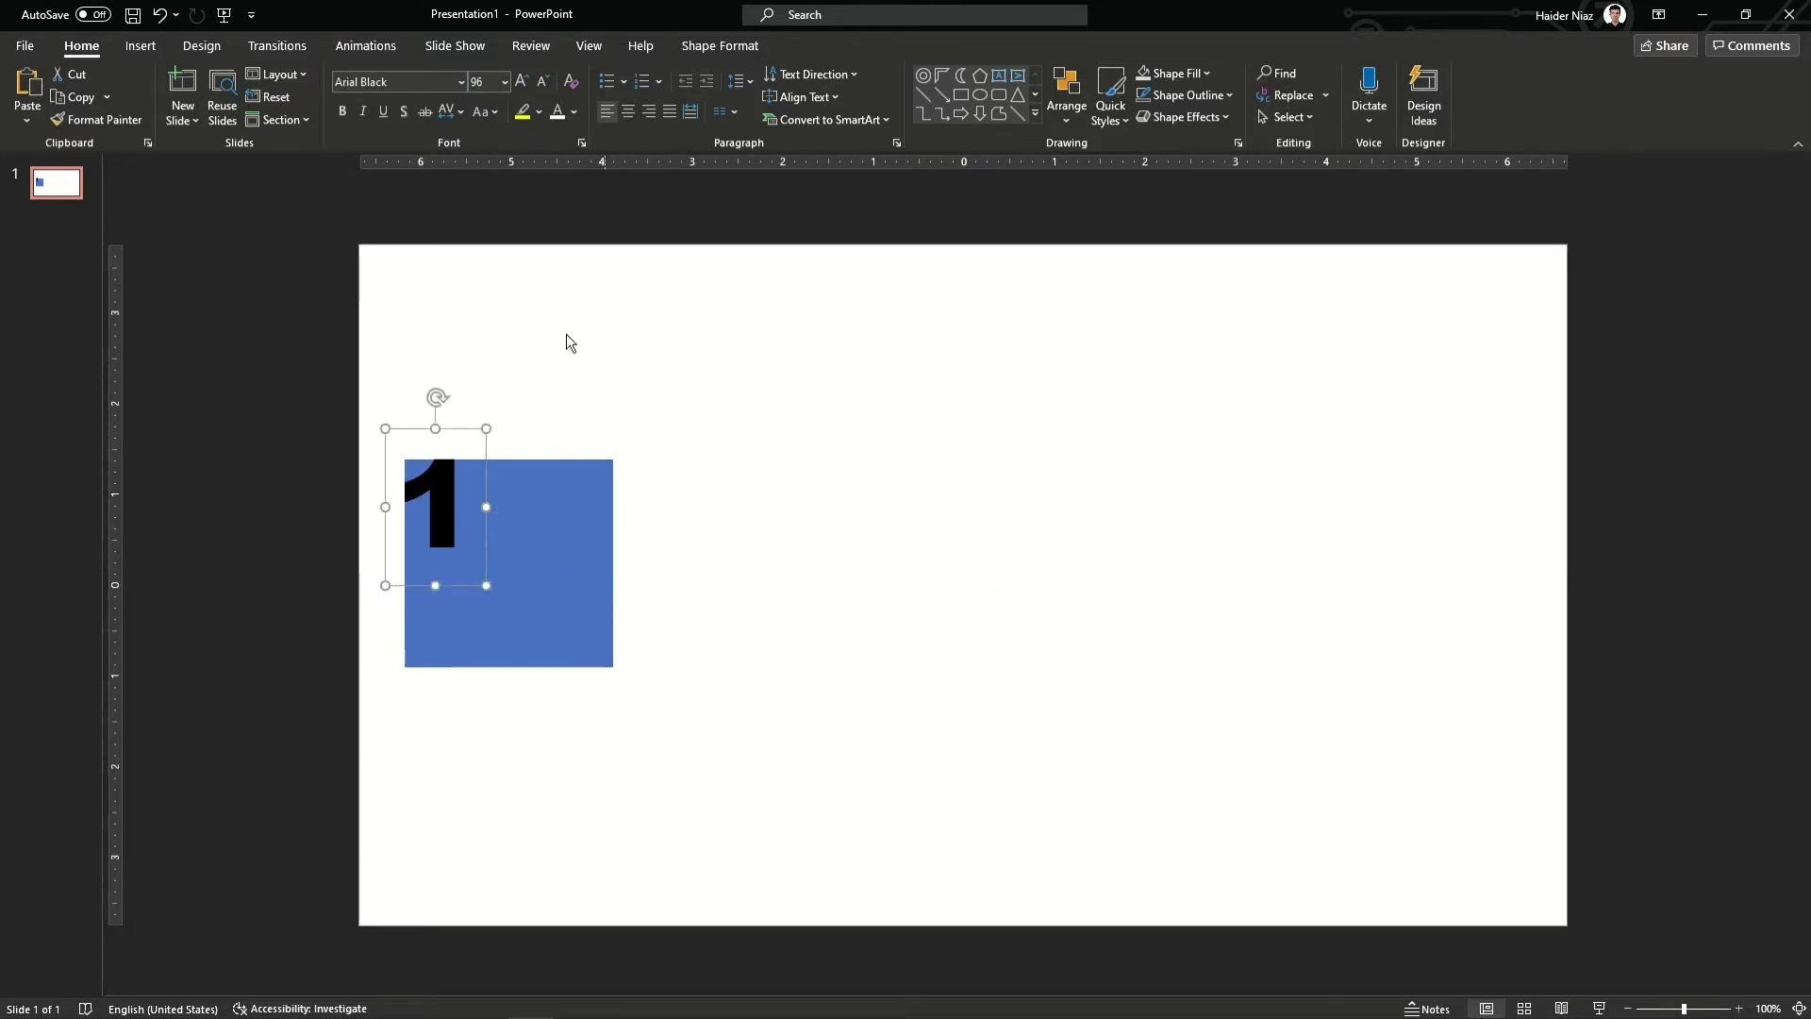
Colour the 1 white, enlarge it to 115 pt, and nudge it into exact alignment.
double_click(451, 509)
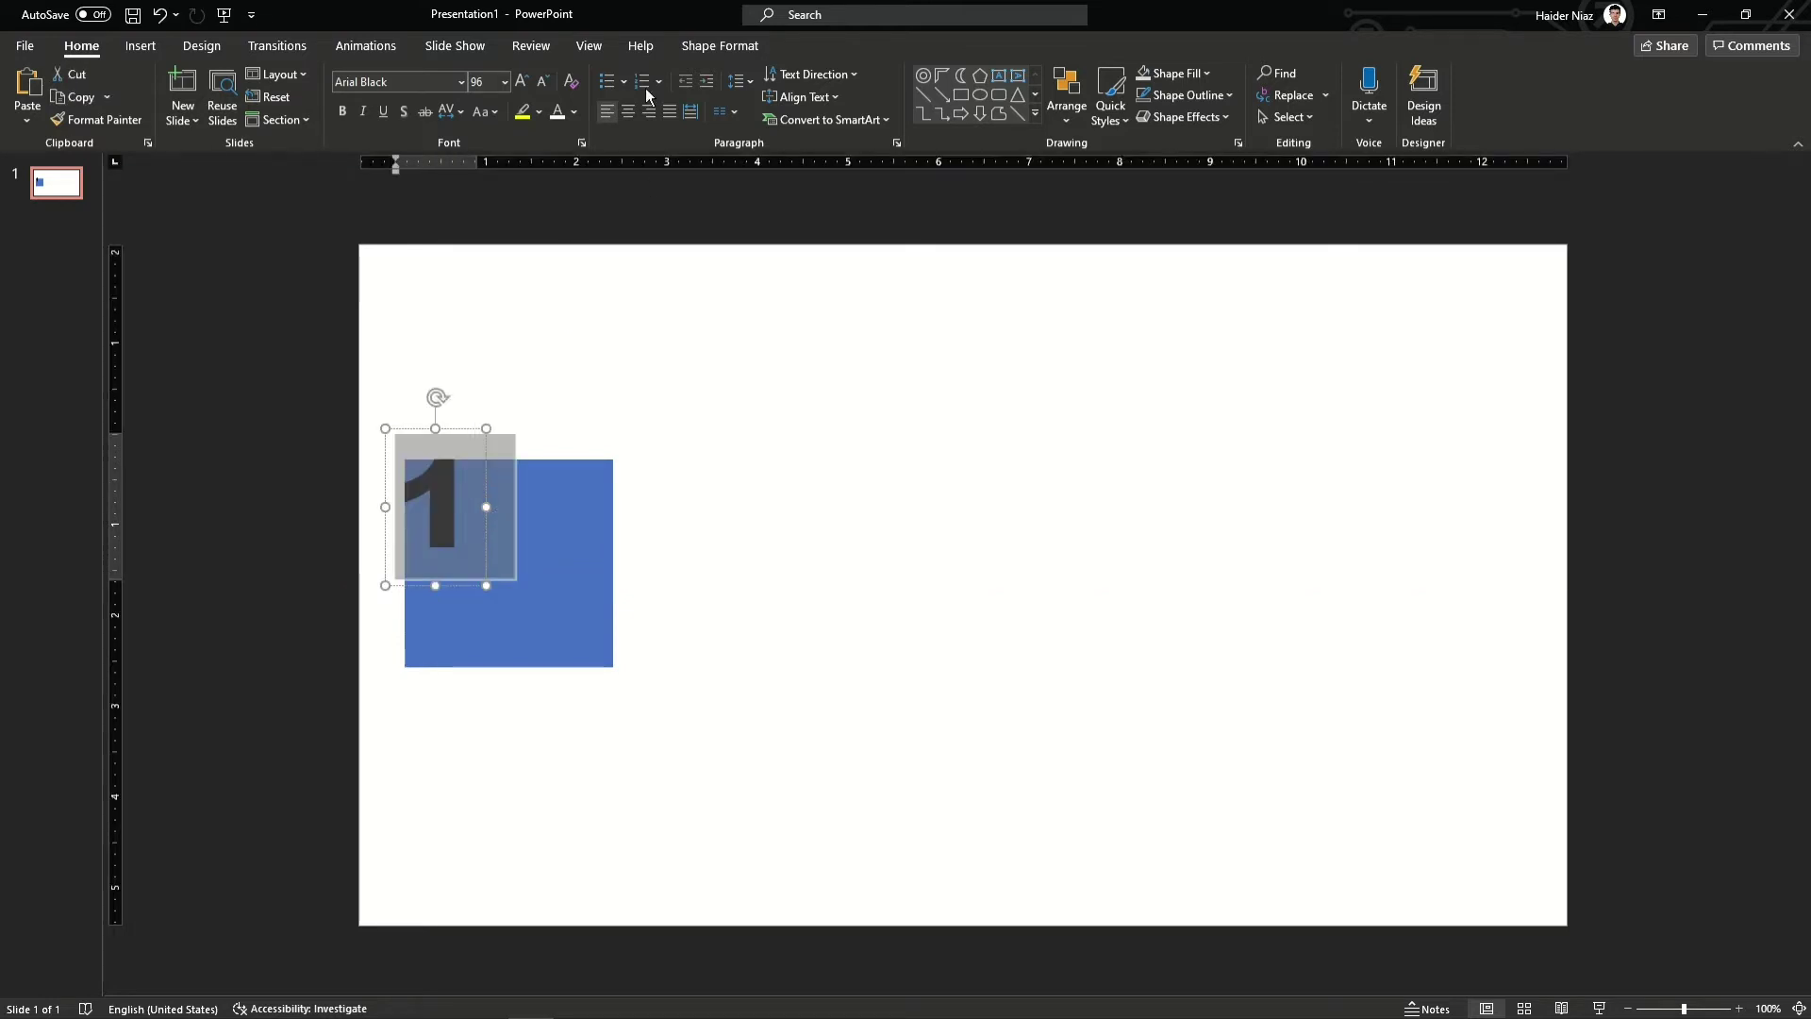
click(557, 111)
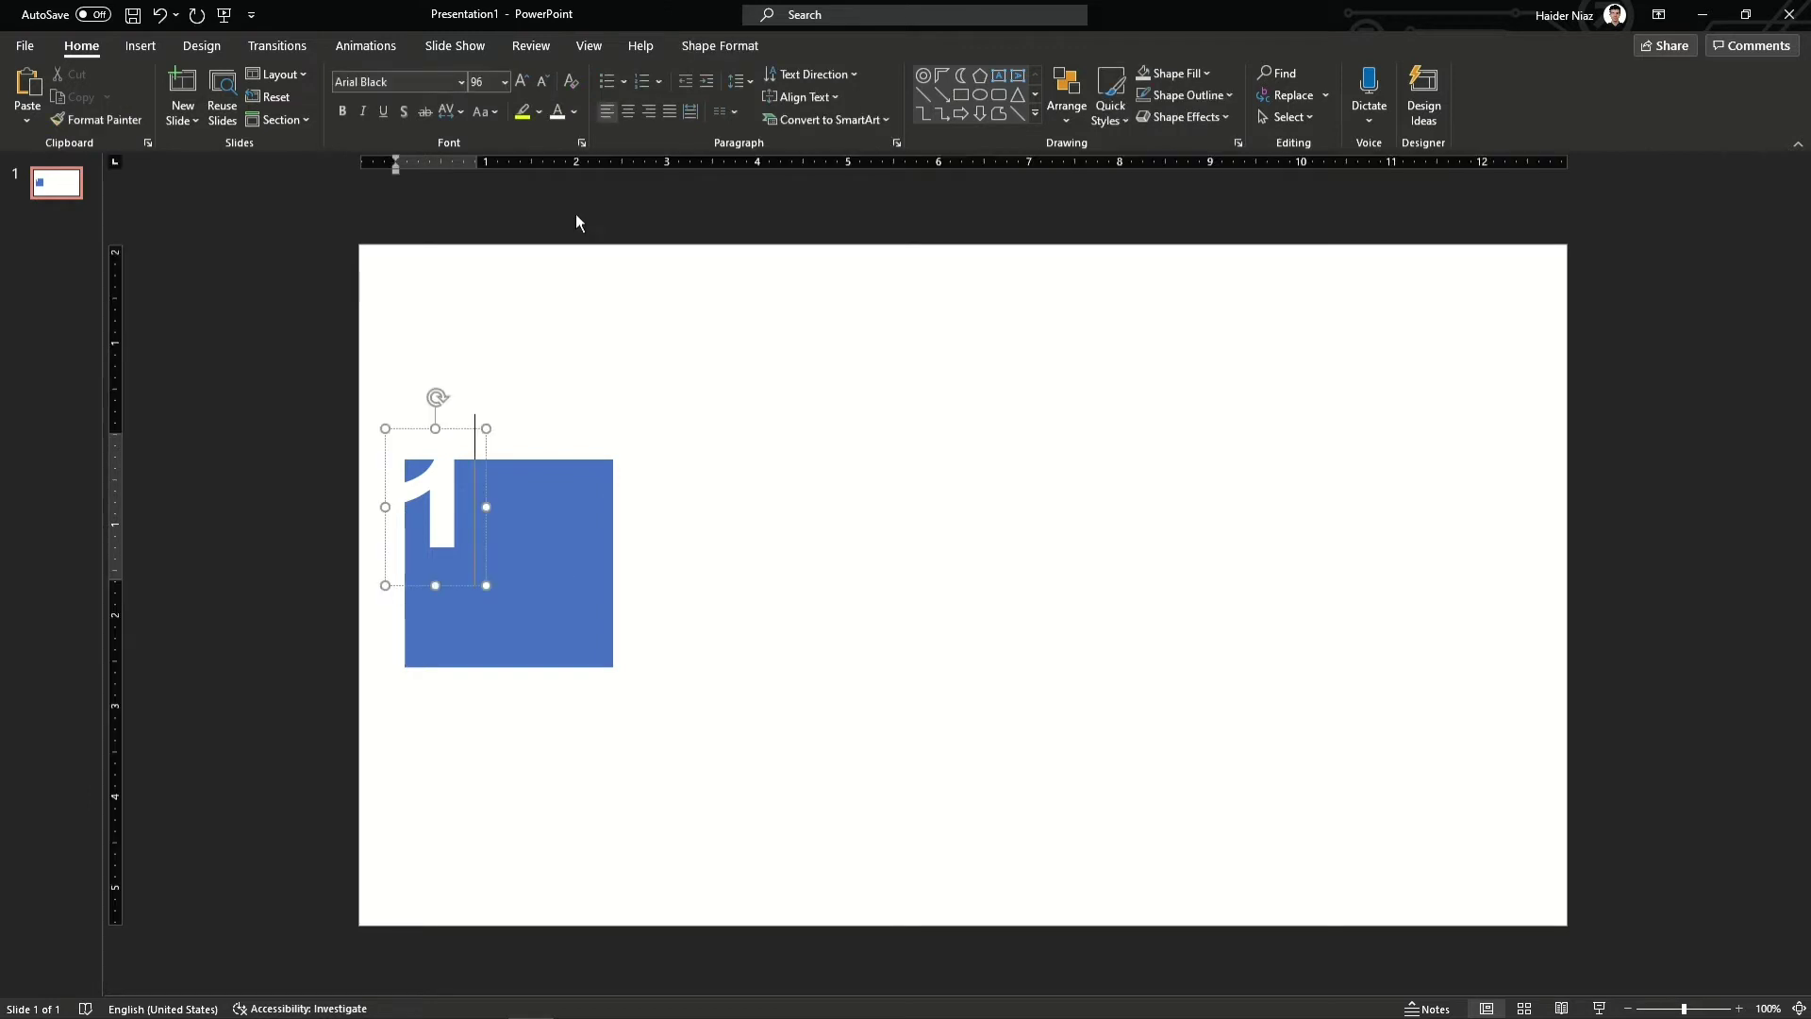
key(ctrl+a)
click(522, 83)
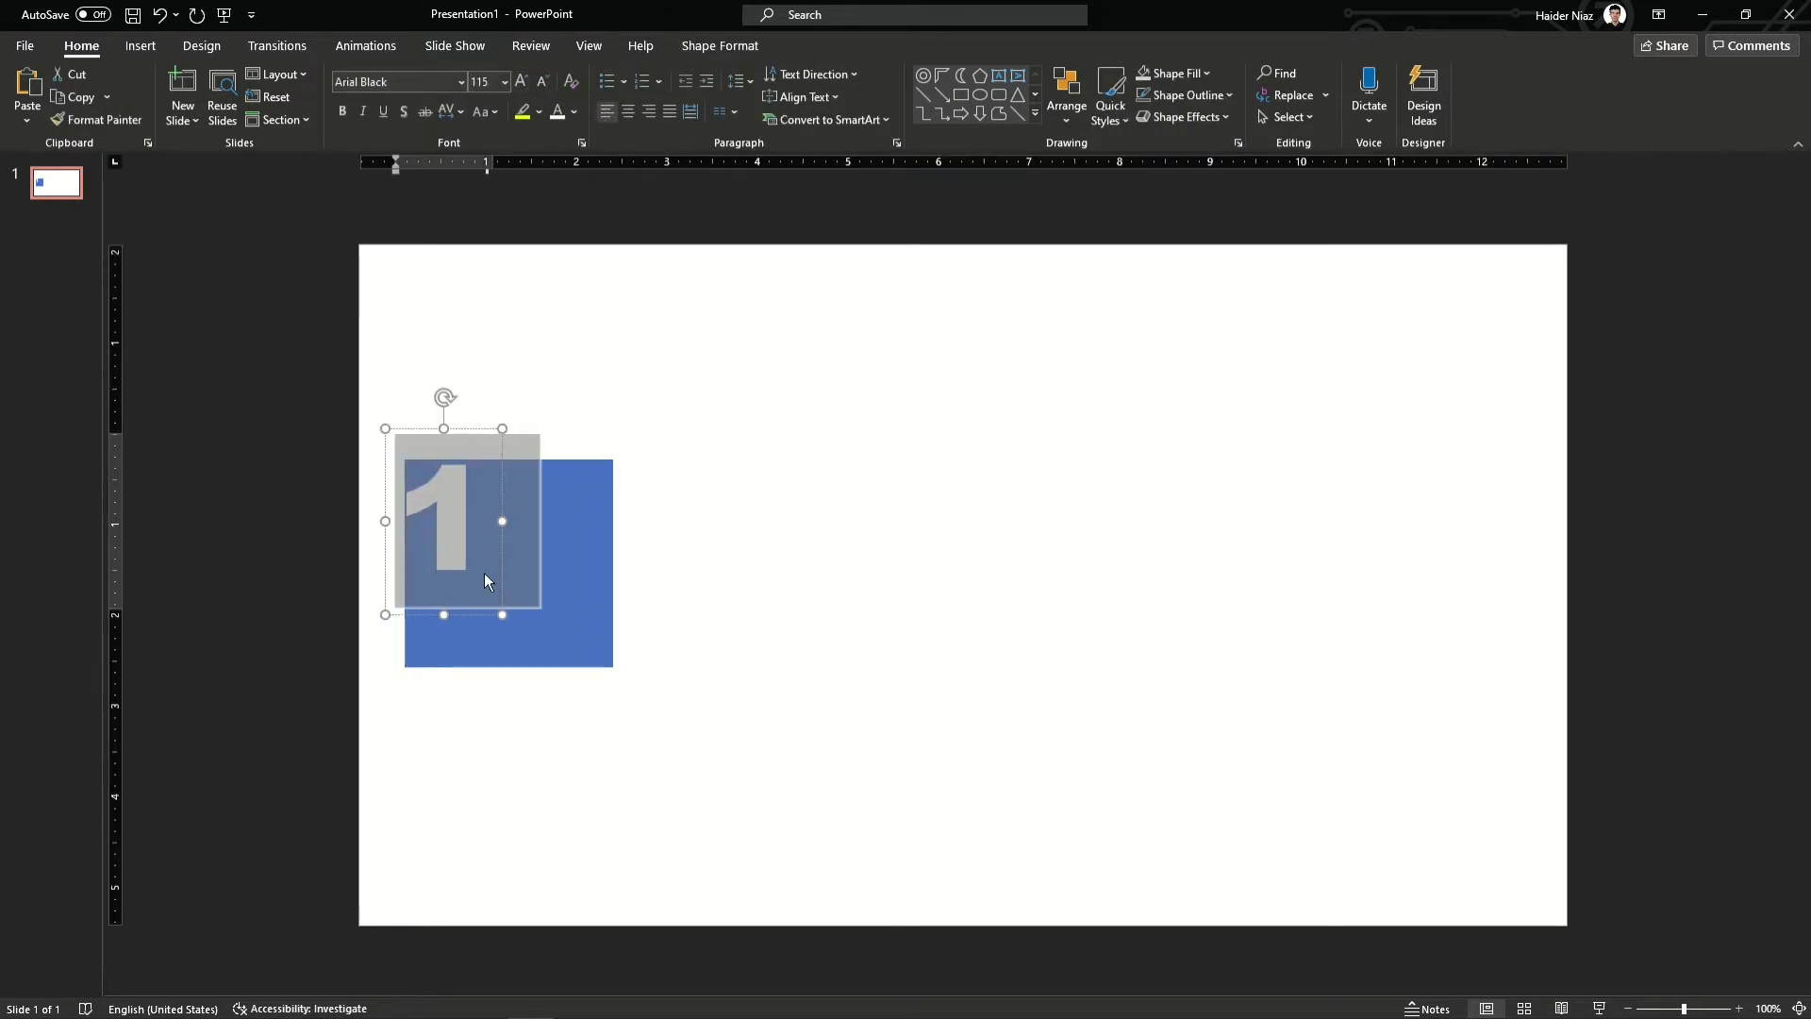
key(Escape)
key(Escape)
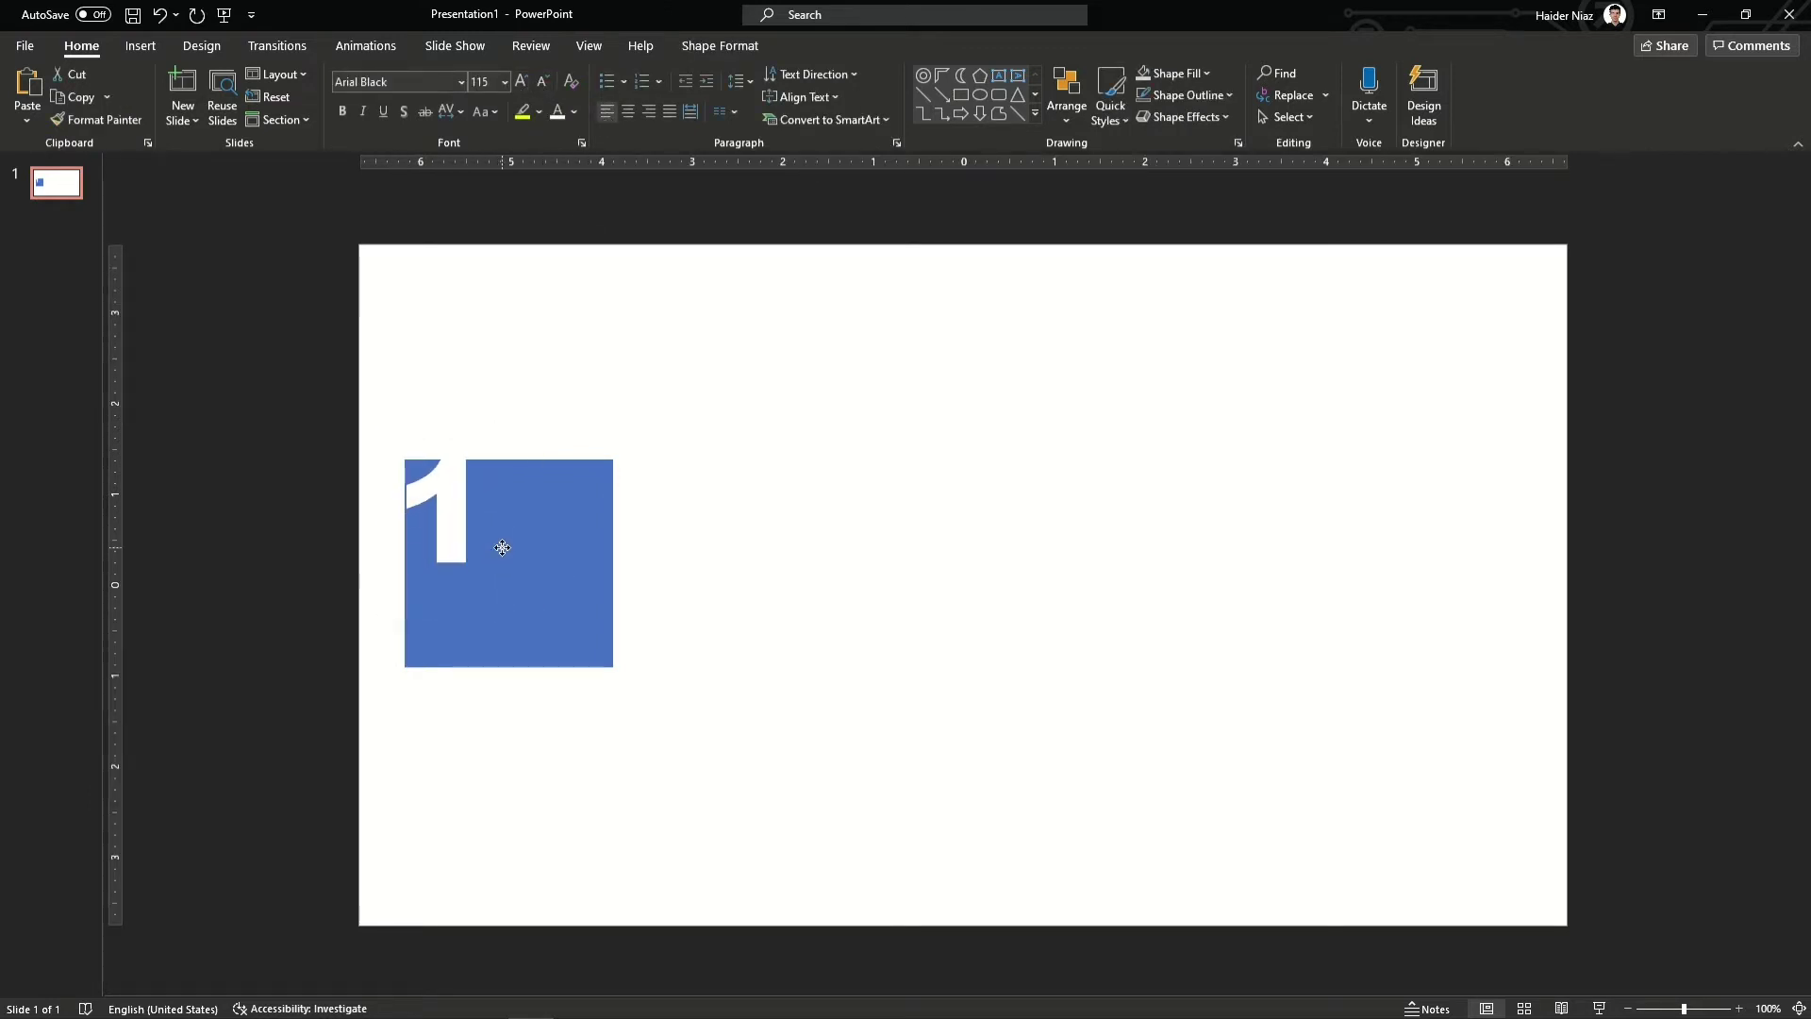
drag(502, 550, 495, 551)
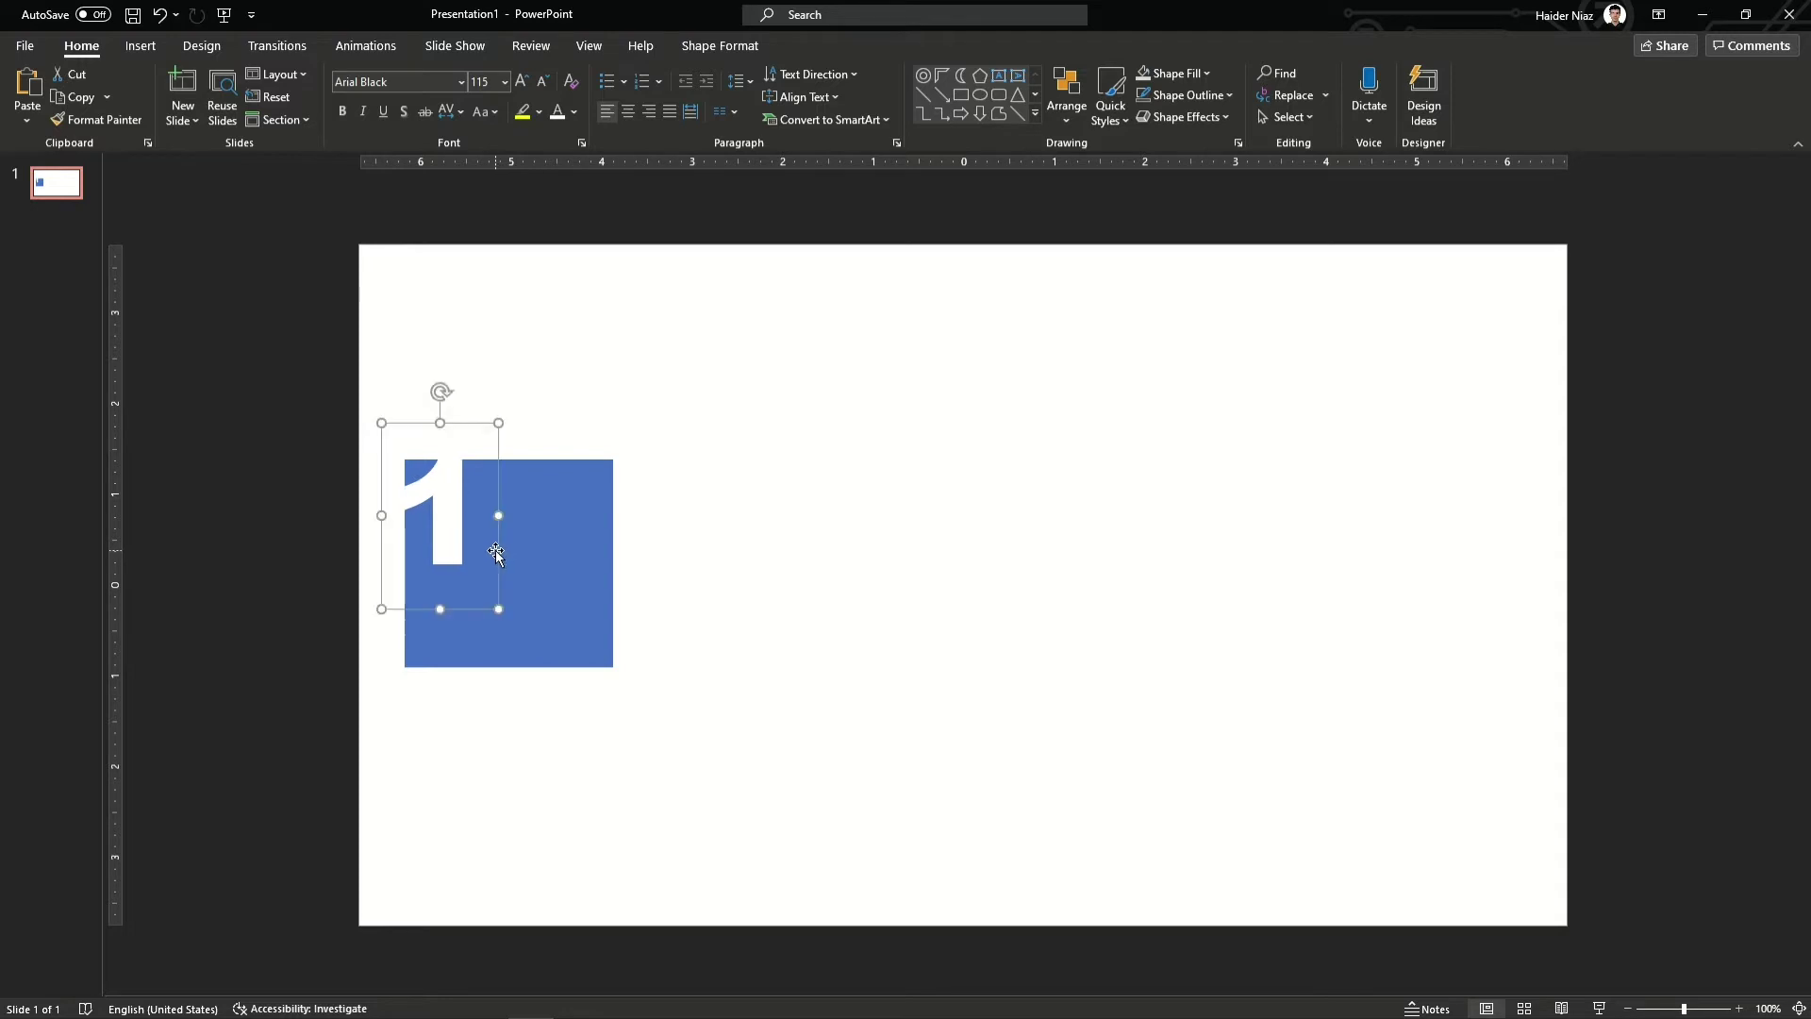
key(ctrl+Up)
key(ctrl+Right)
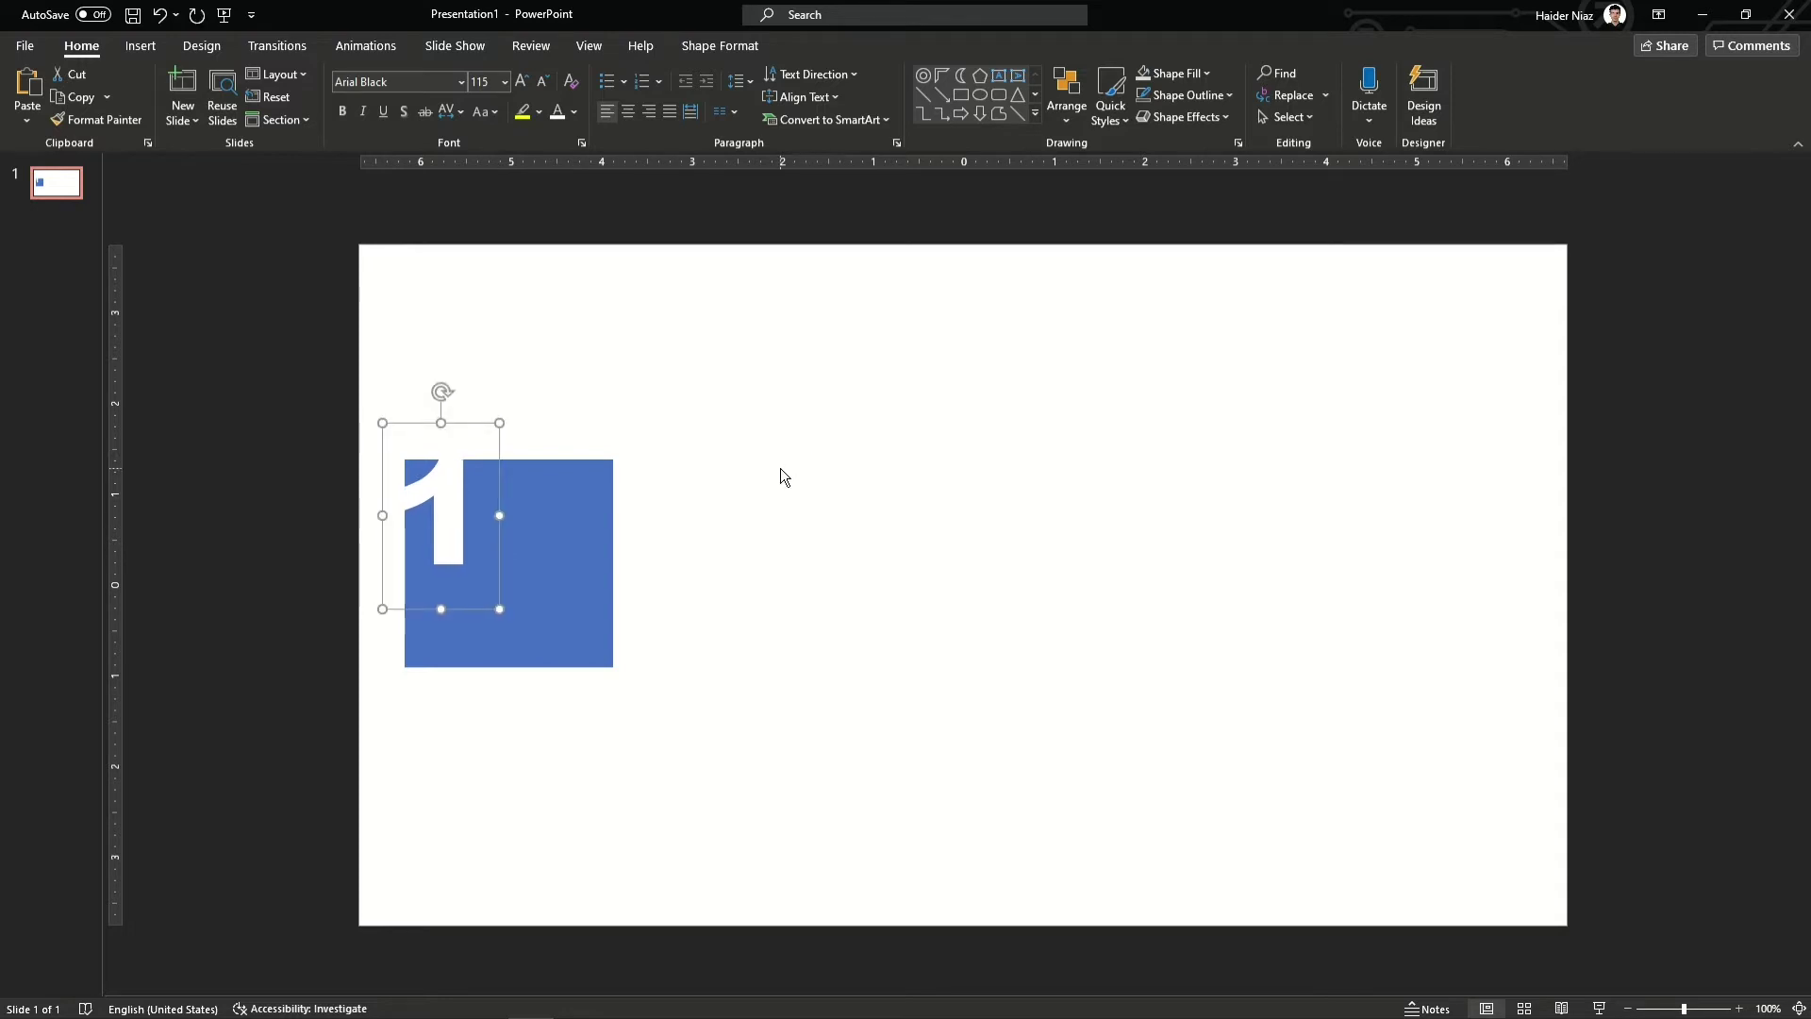
Duplicate the square and its 1 directly below the original tile.
click(779, 483)
drag(750, 793, 215, 308)
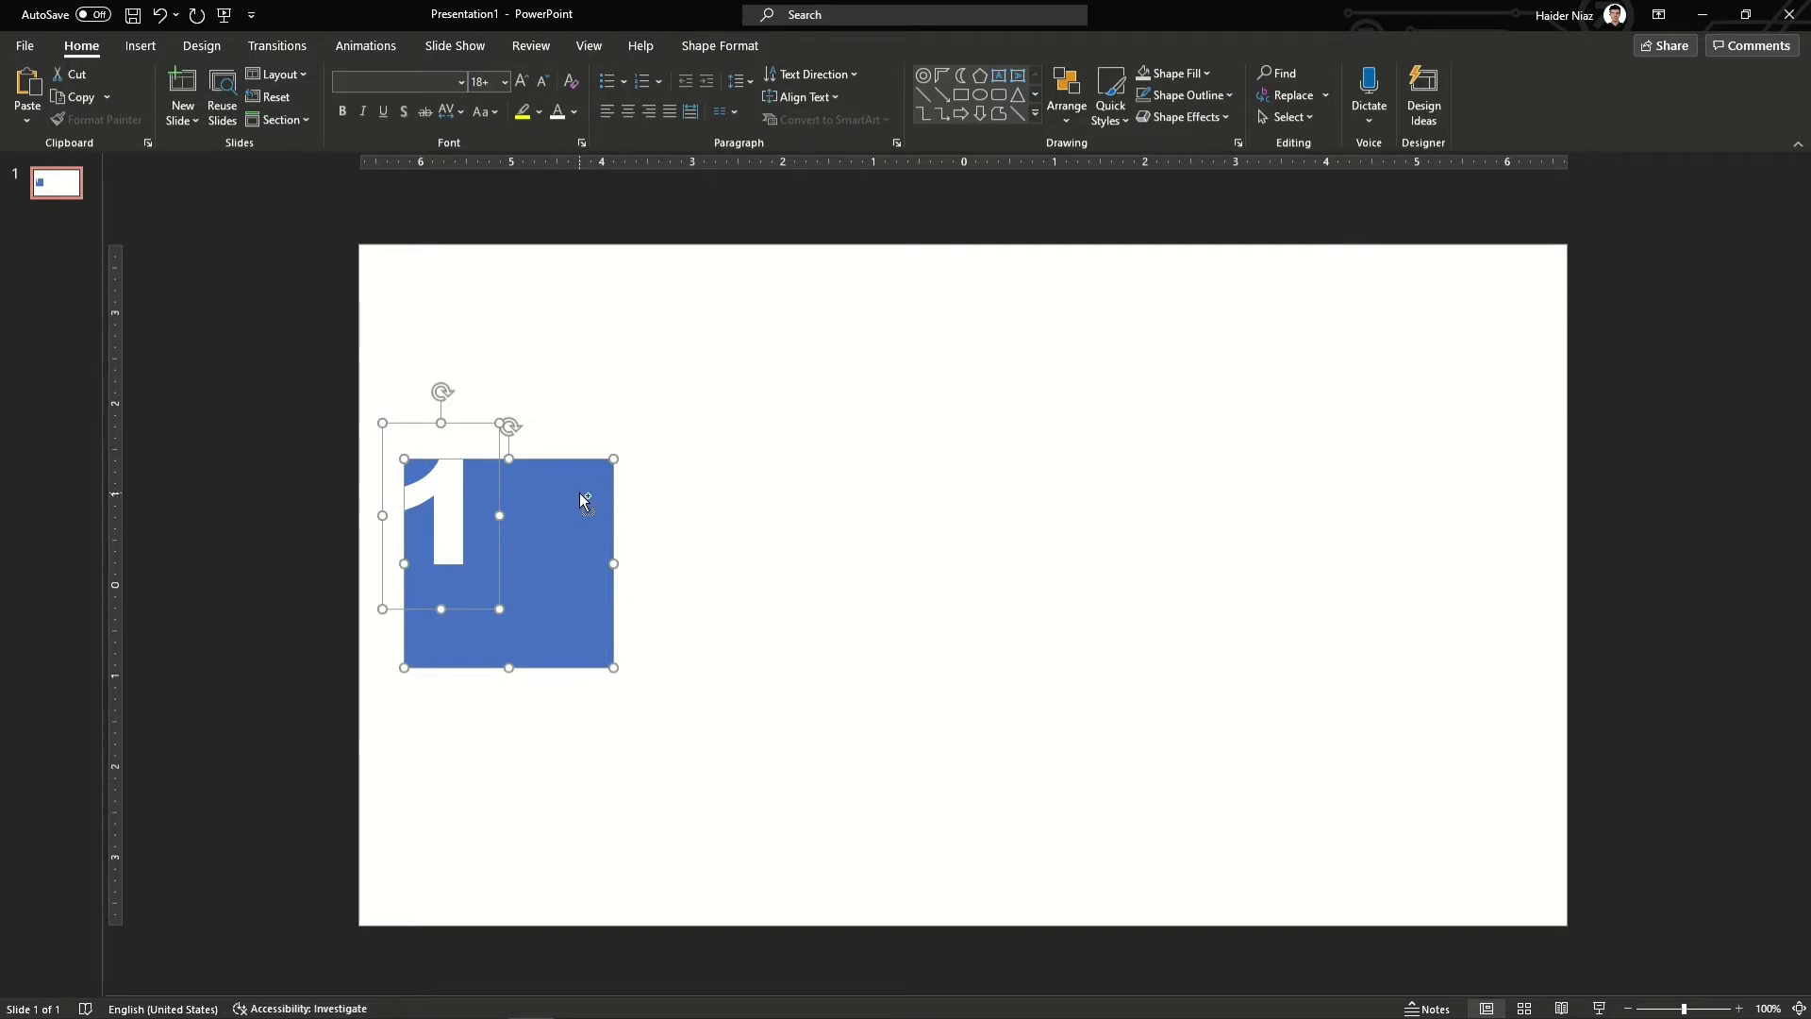
drag(585, 494, 580, 721)
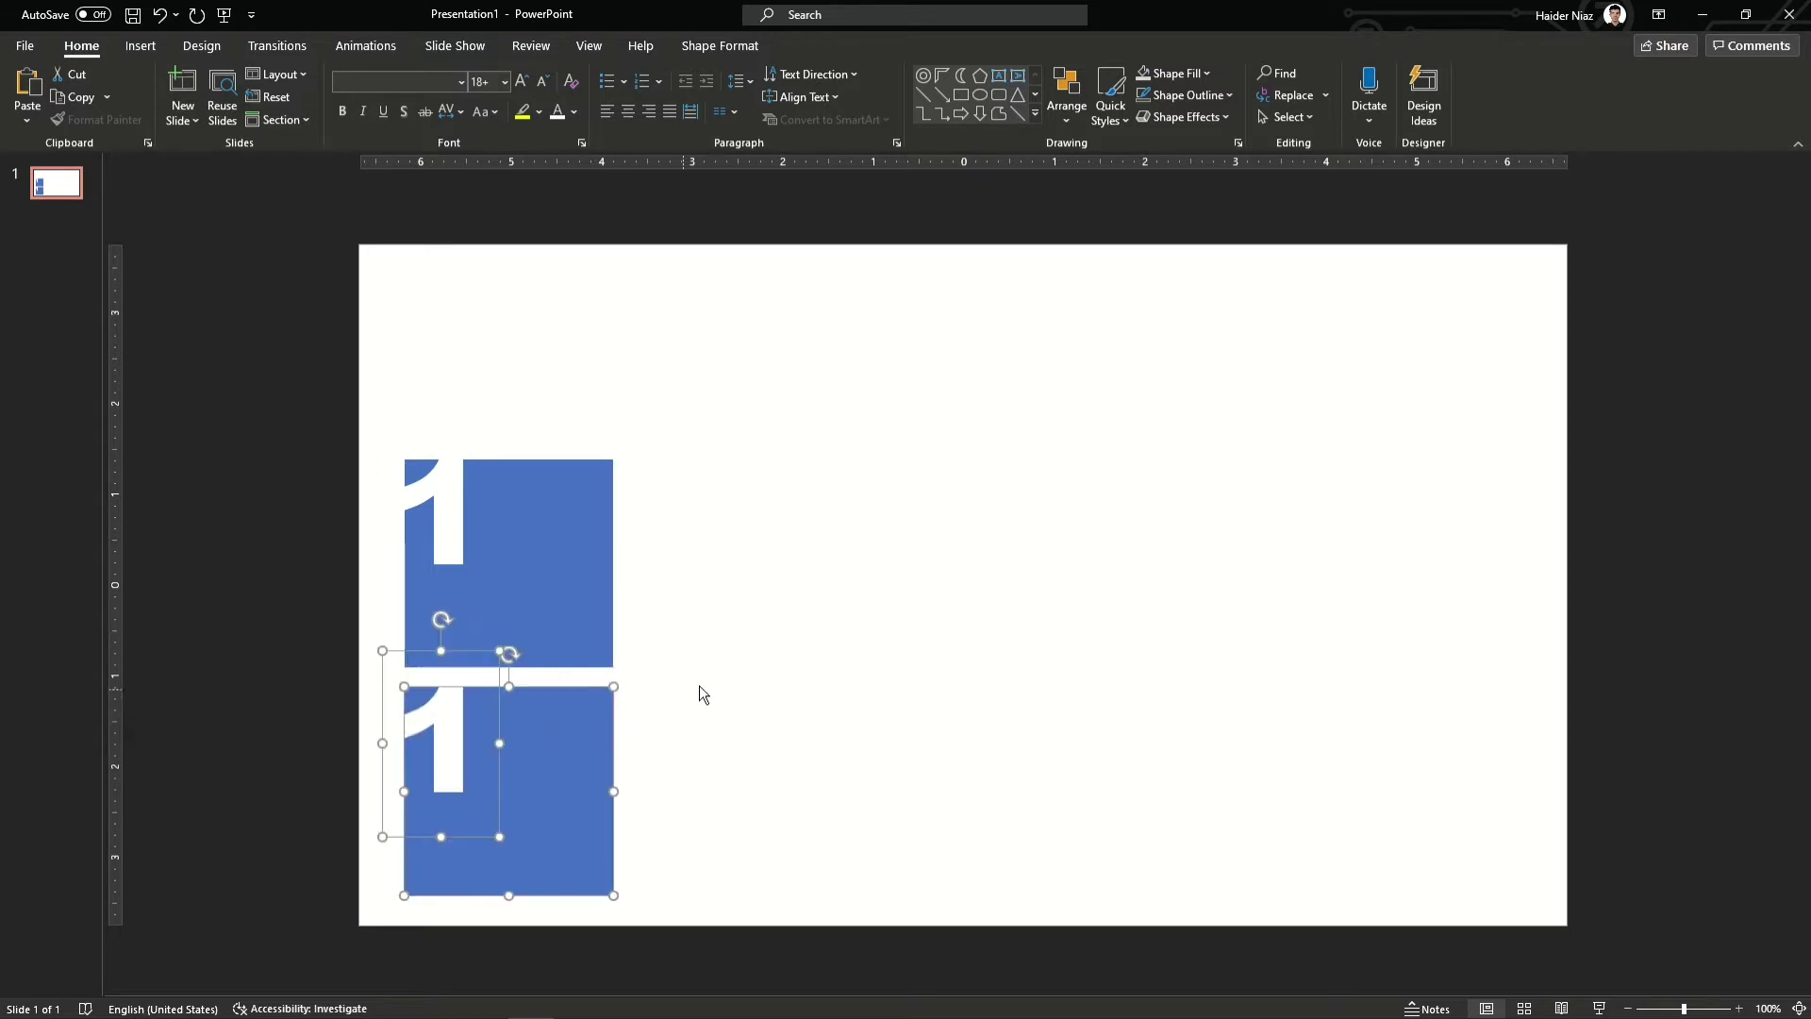
Copy both tiles rightward repeatedly to fill two rows of five tiles.
click(711, 681)
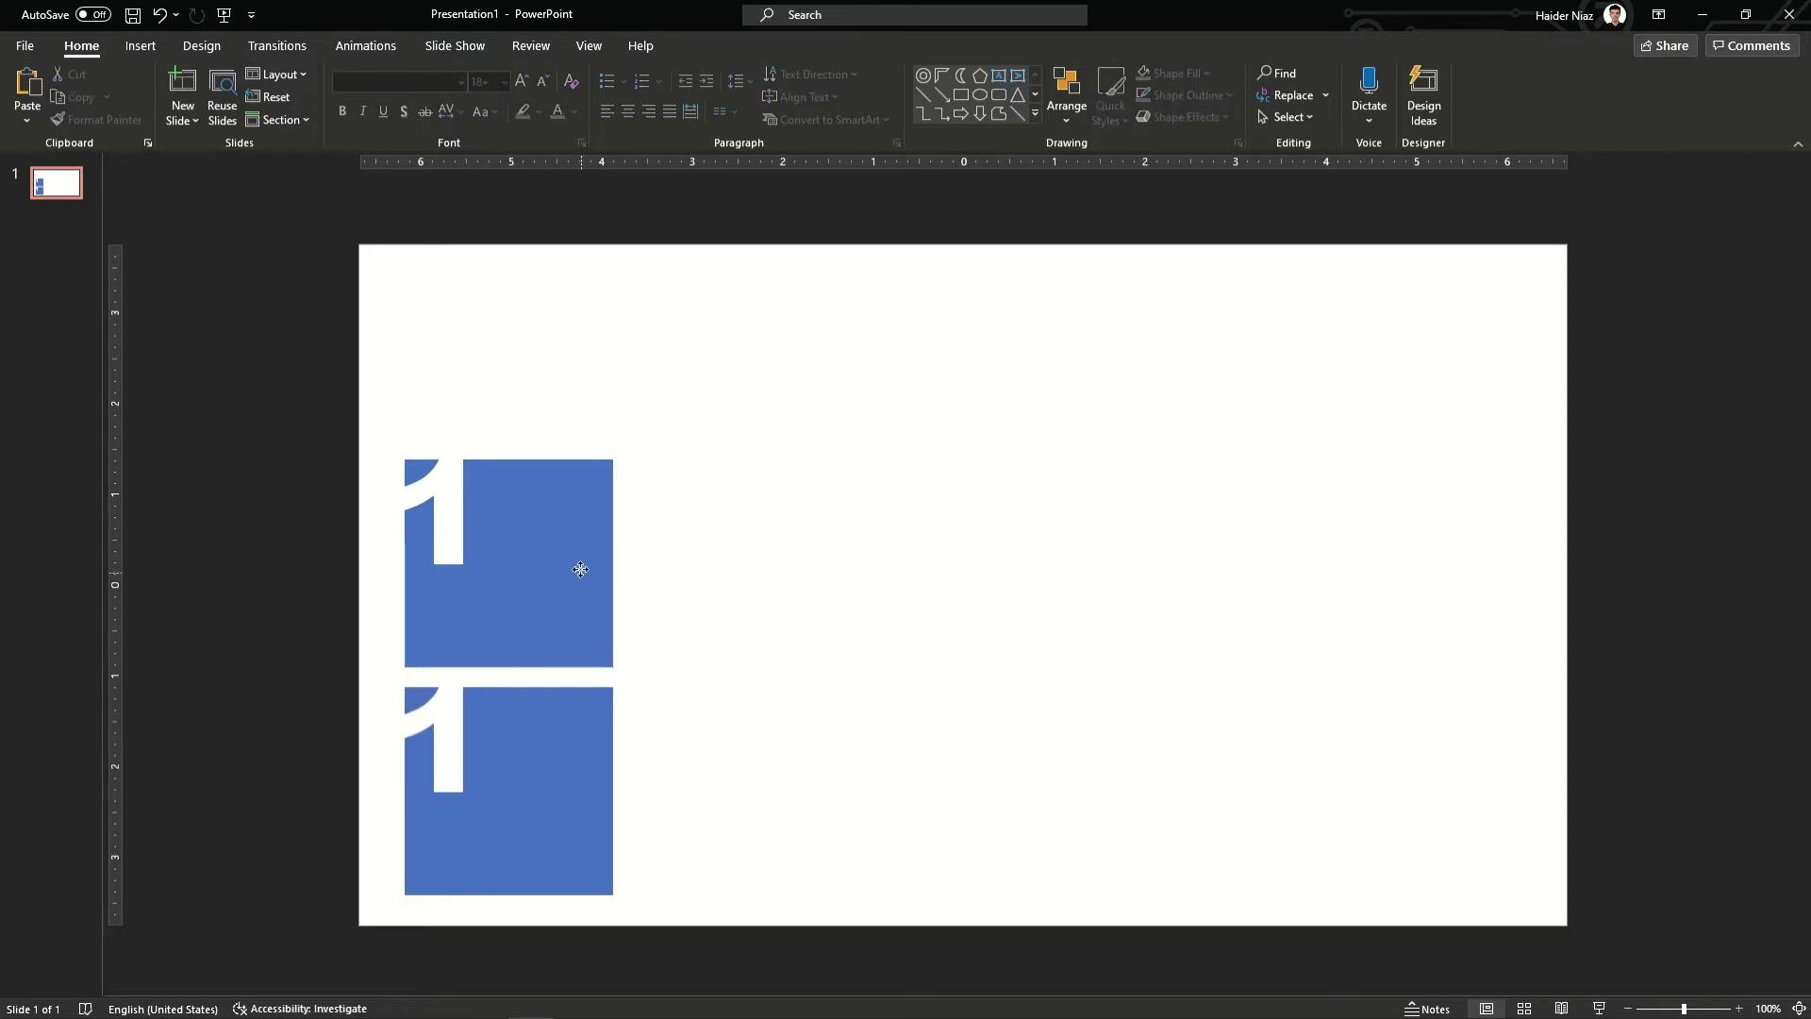
key(ctrl+a)
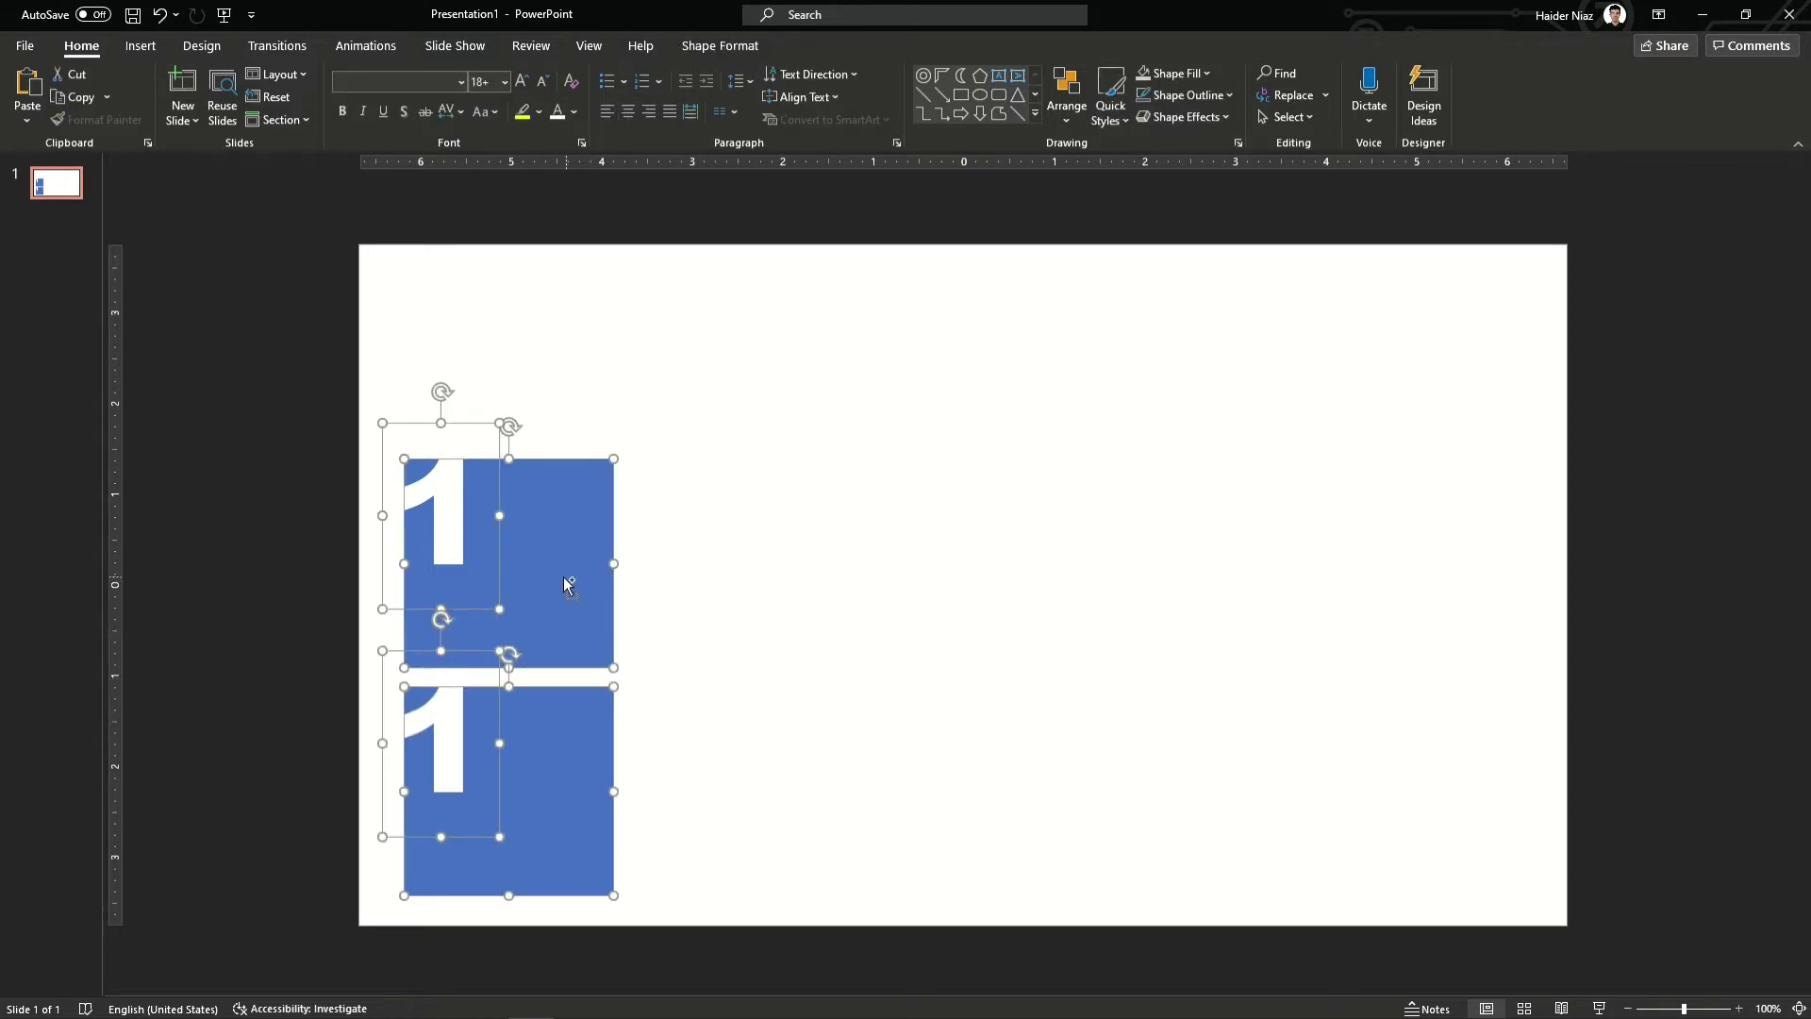
drag(560, 571, 1488, 558)
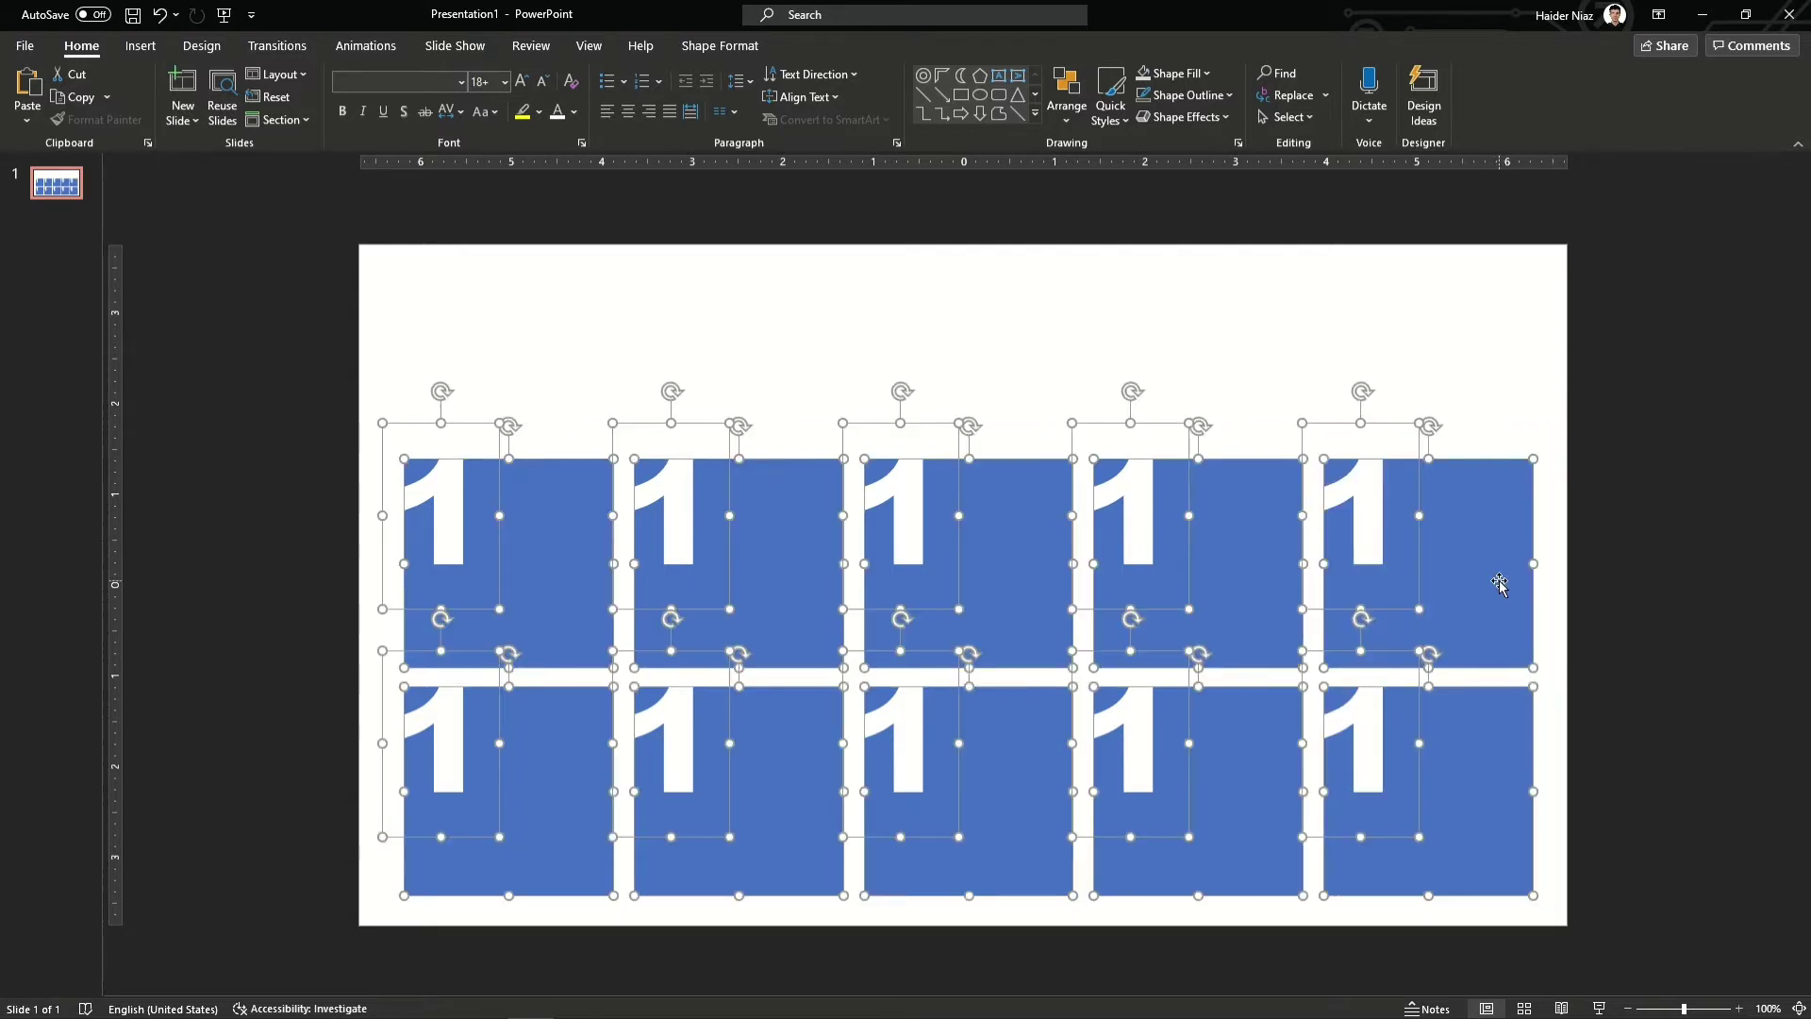
key(Escape)
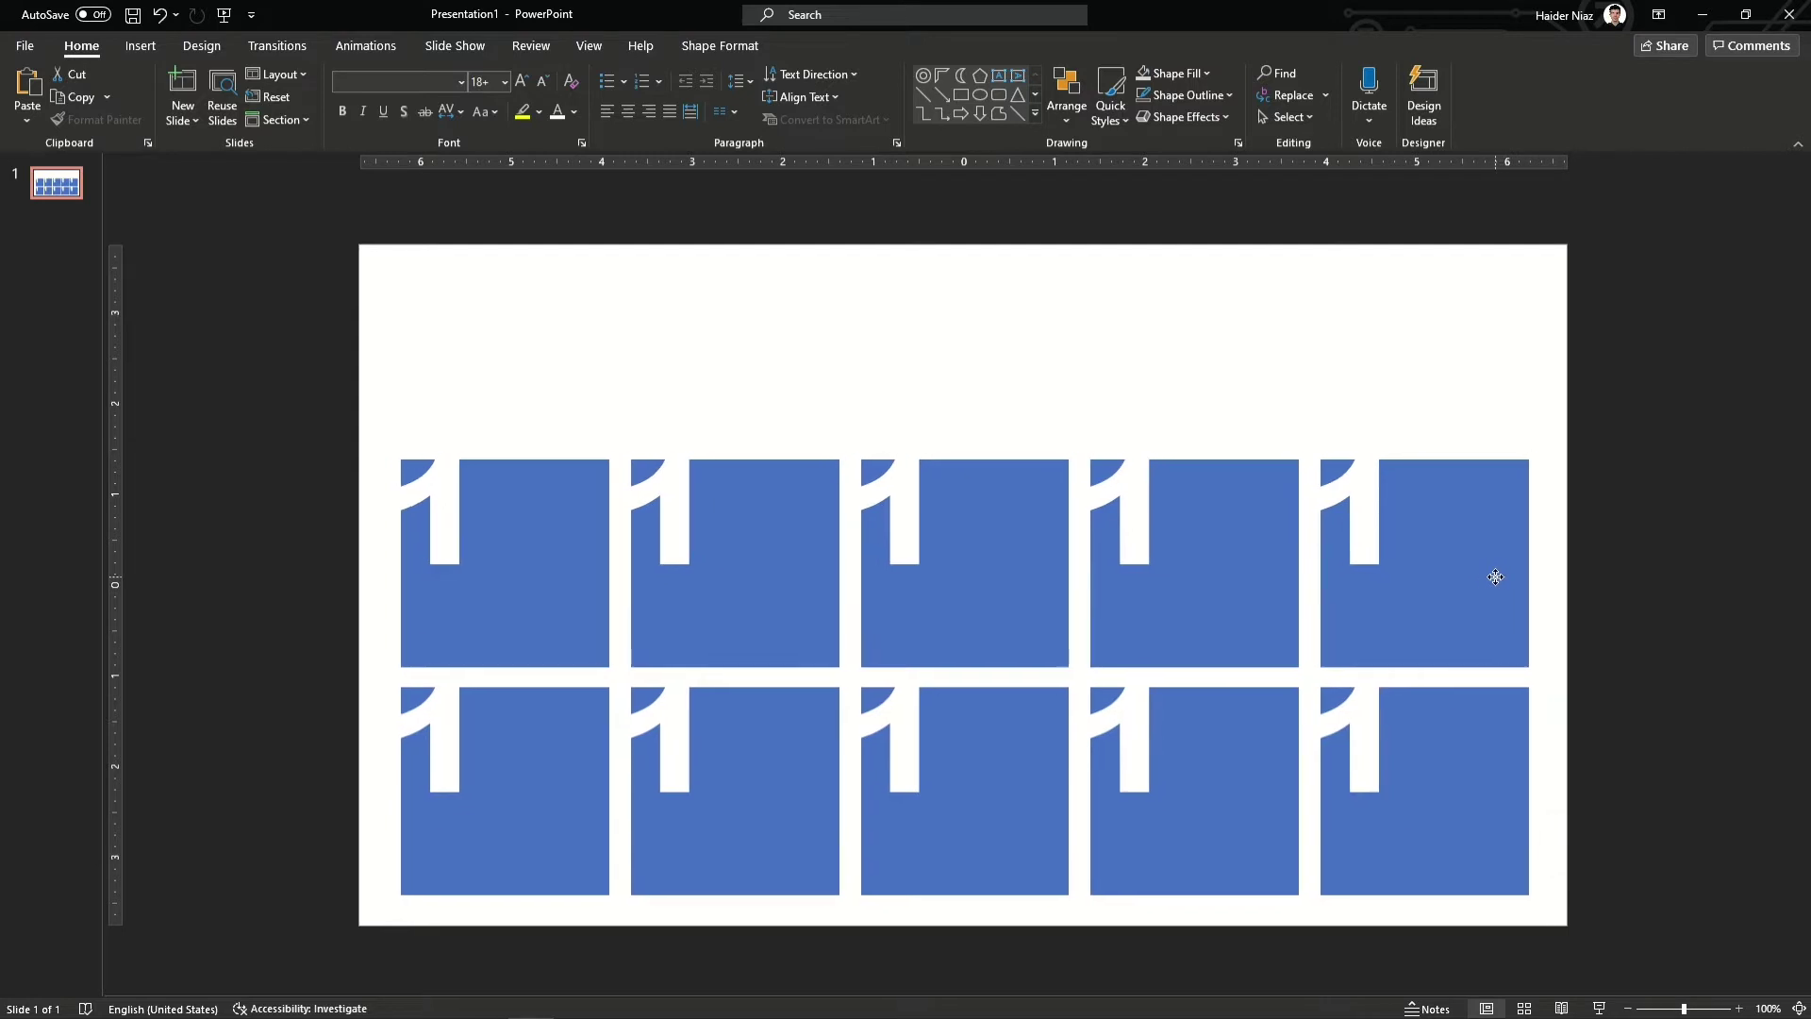
Renumber the top-row tiles 2, 3, 4 and 5.
click(1670, 526)
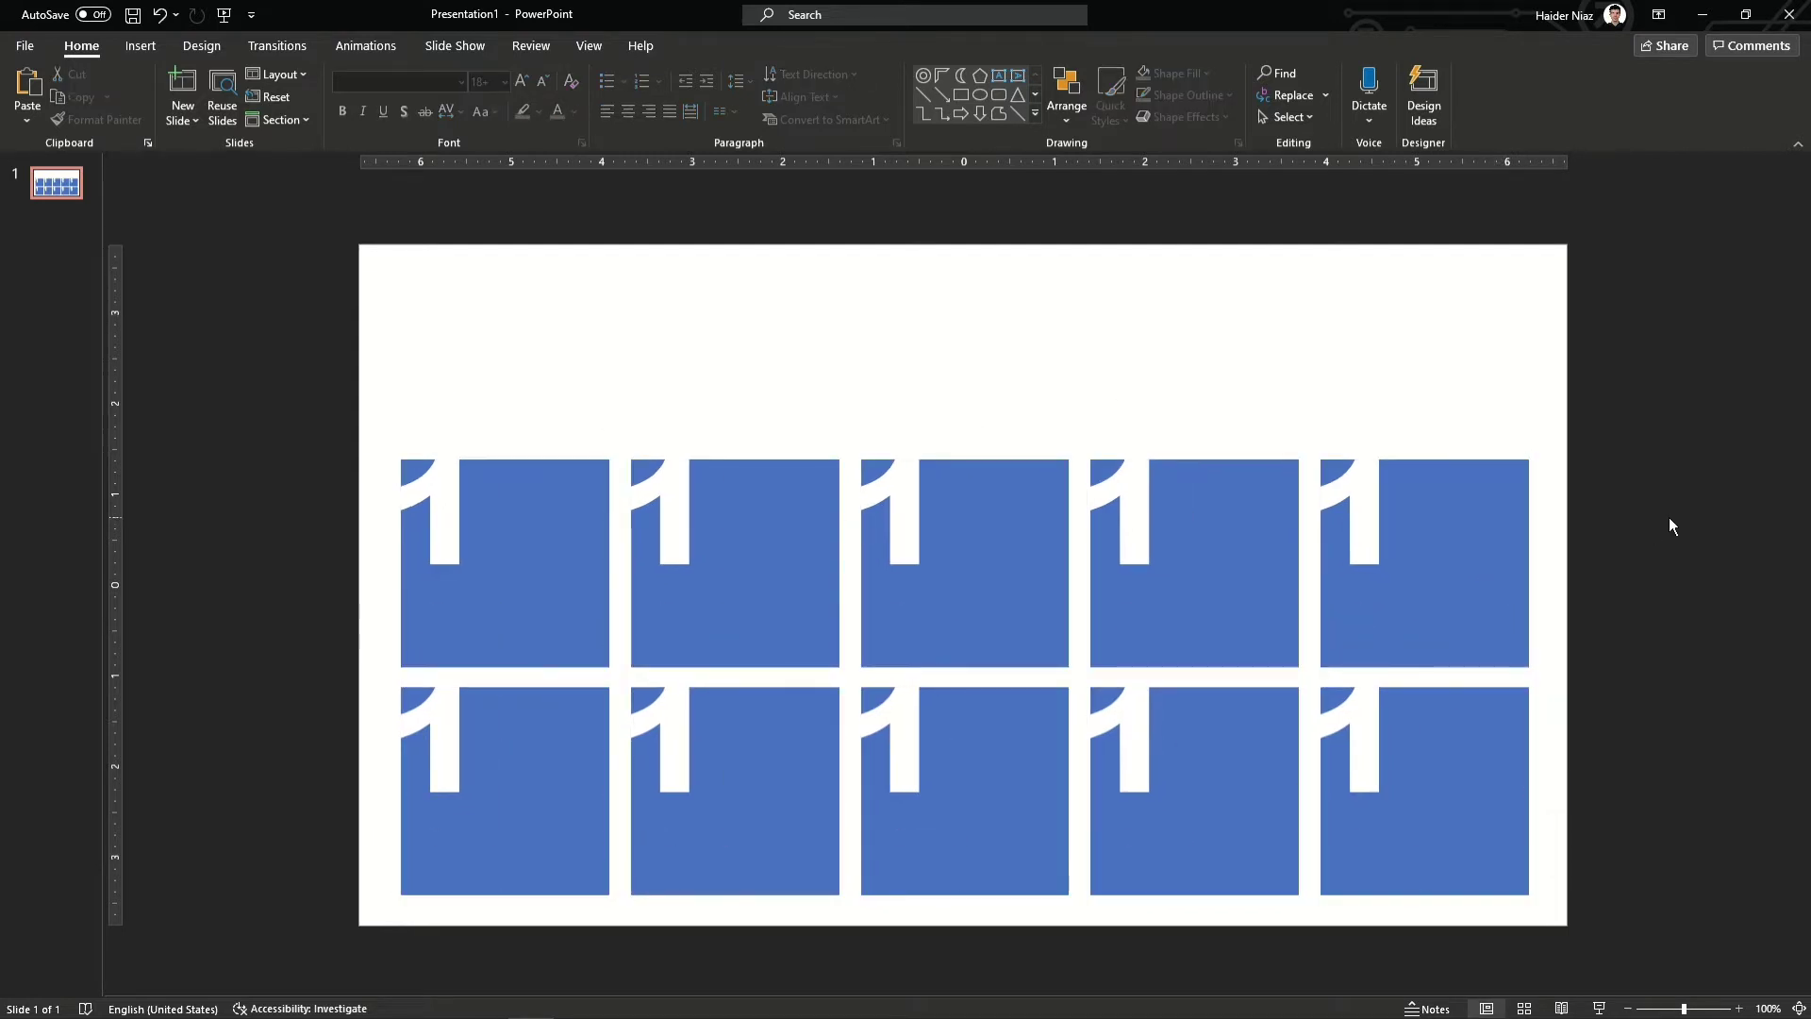
double_click(663, 529)
text(2)
double_click(920, 516)
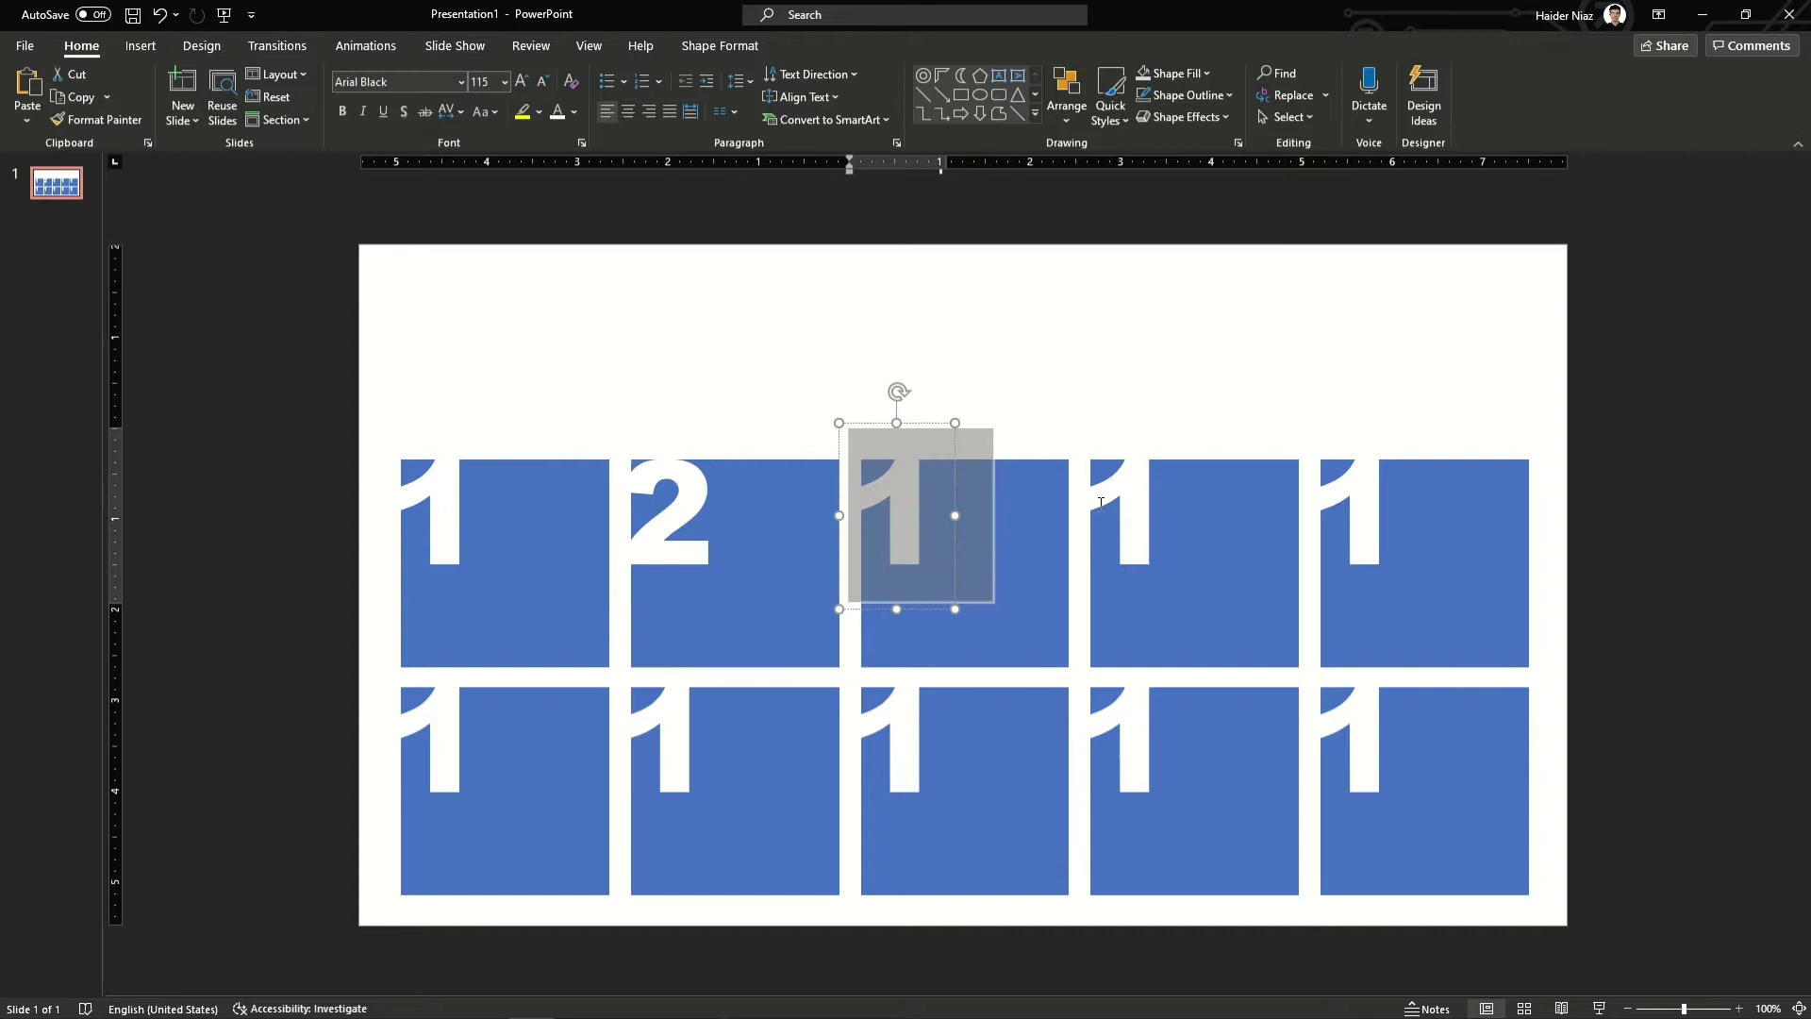
text(3)
double_click(1123, 510)
text(4)
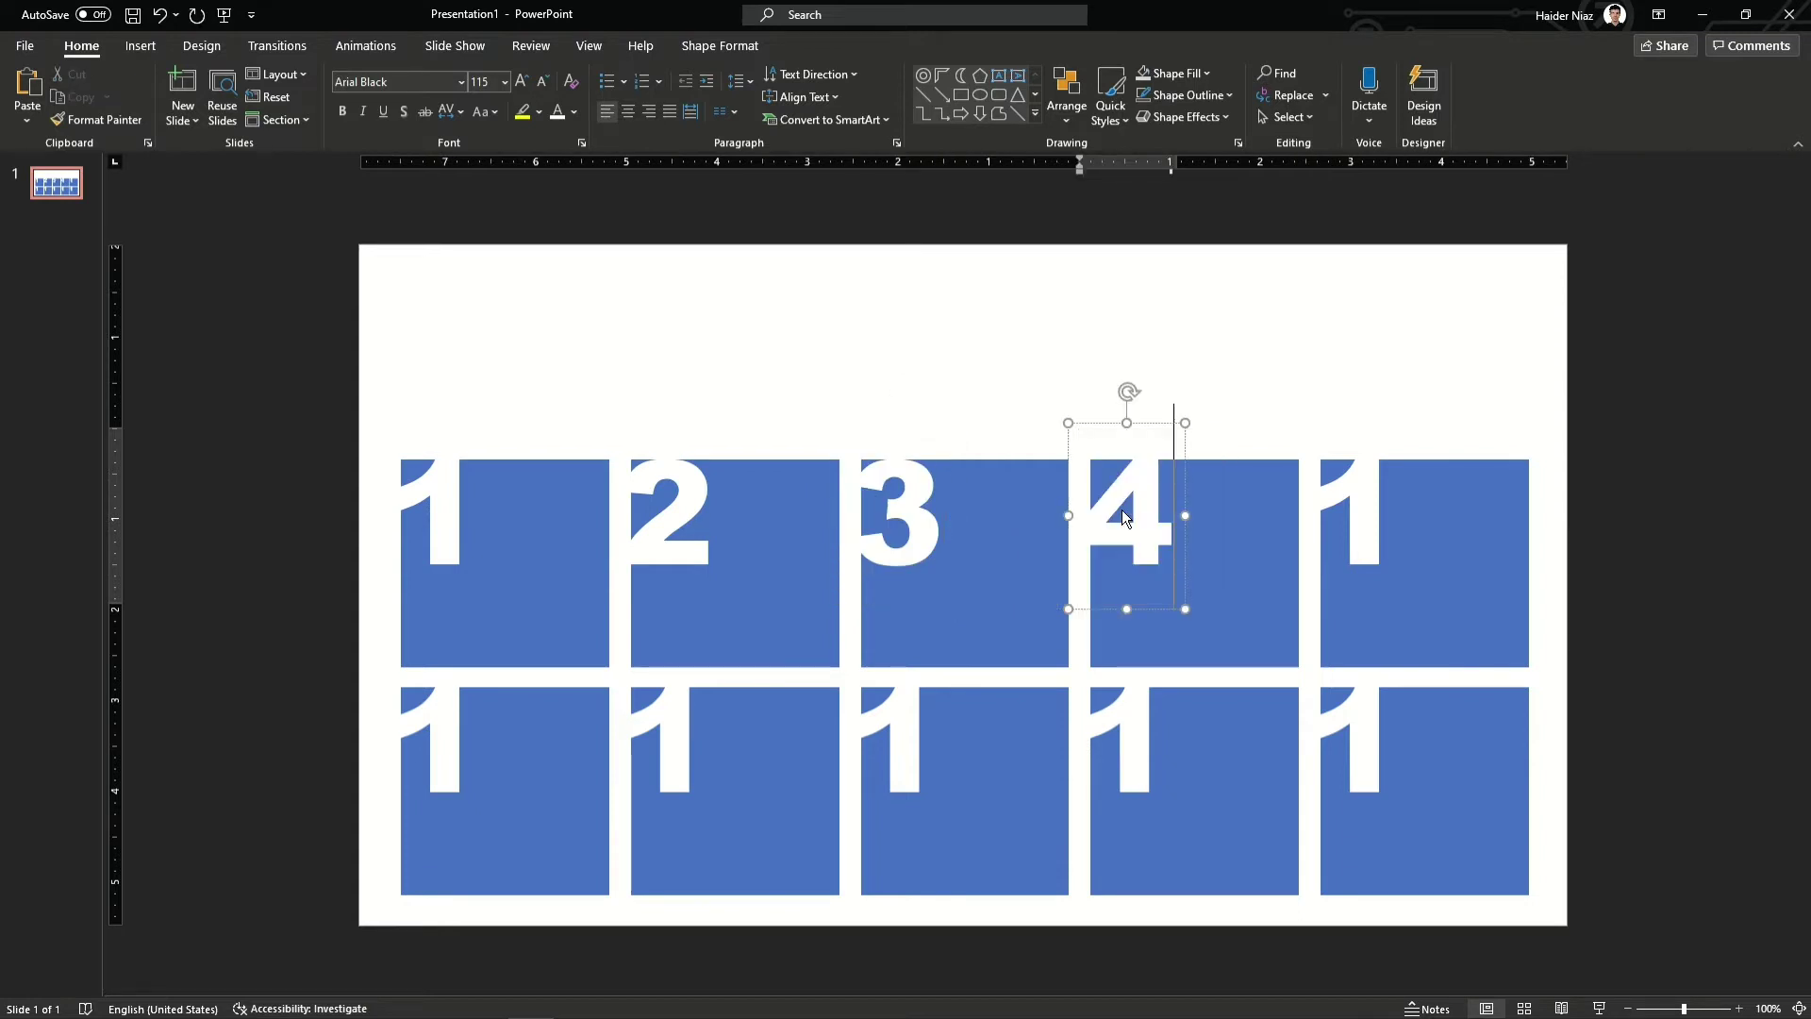
double_click(1347, 510)
text(5)
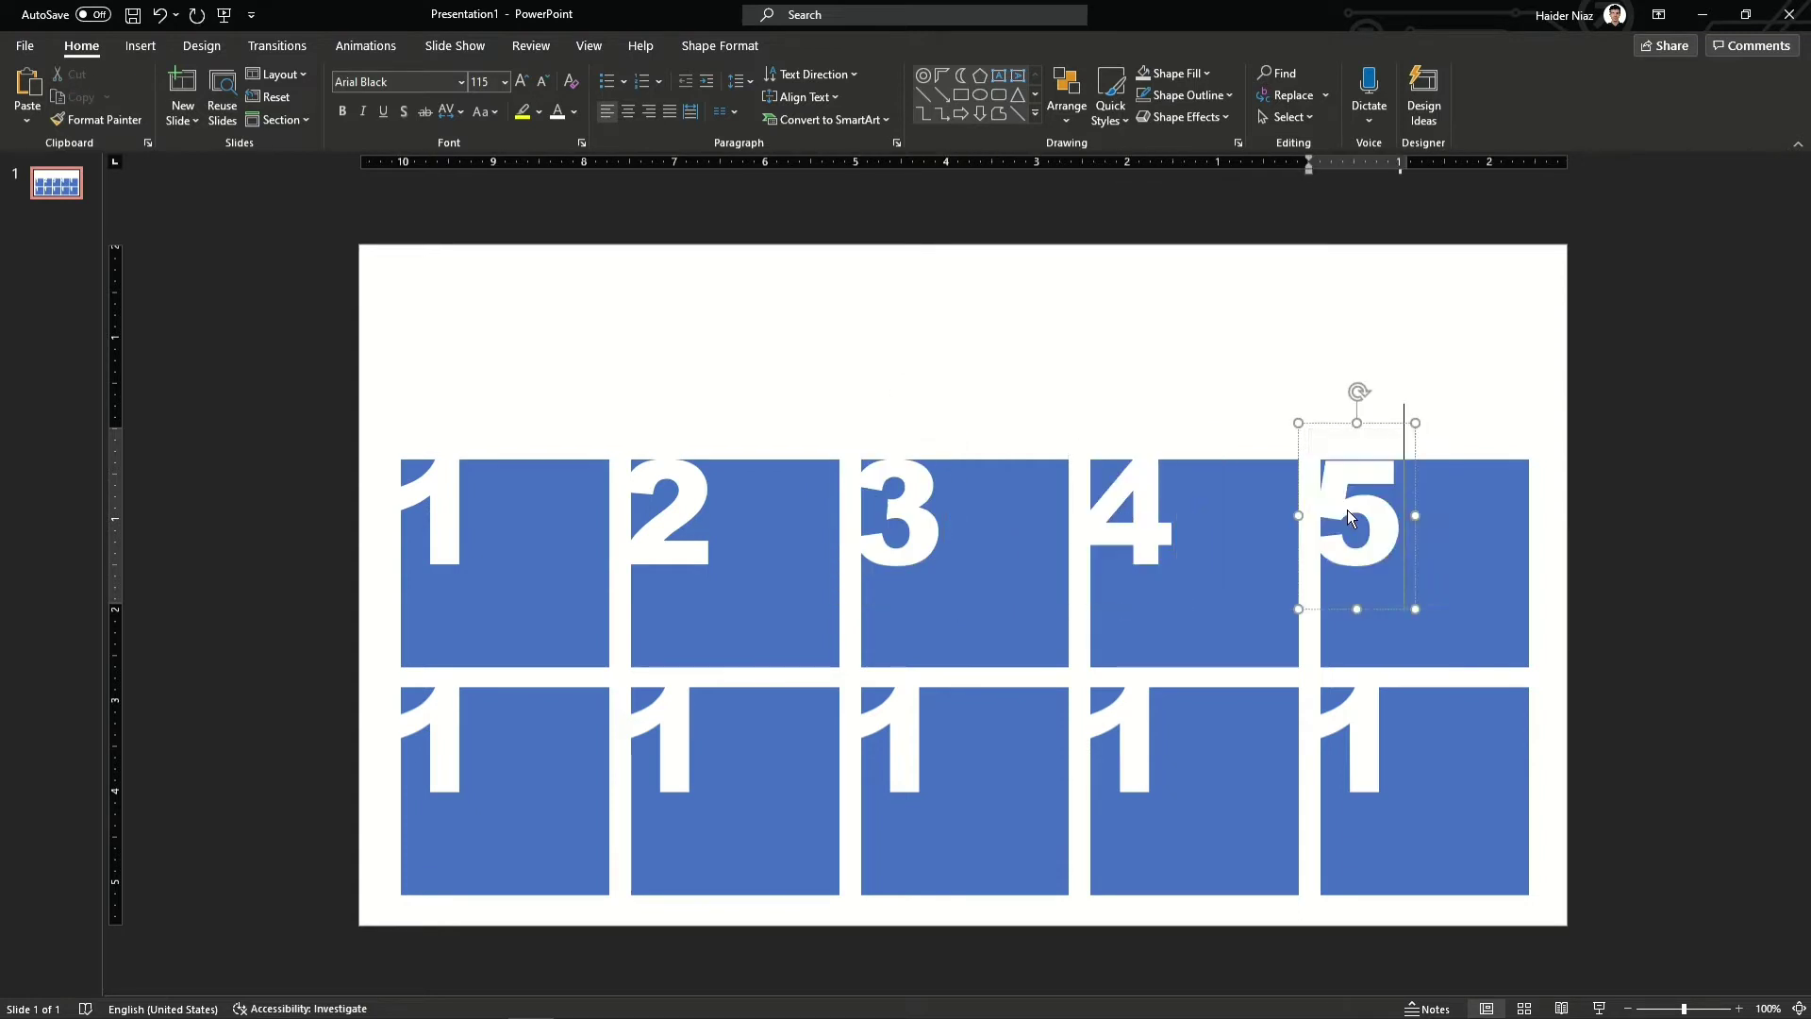
Renumber the first four lower tiles 6, 7, 8 and 9.
double_click(437, 745)
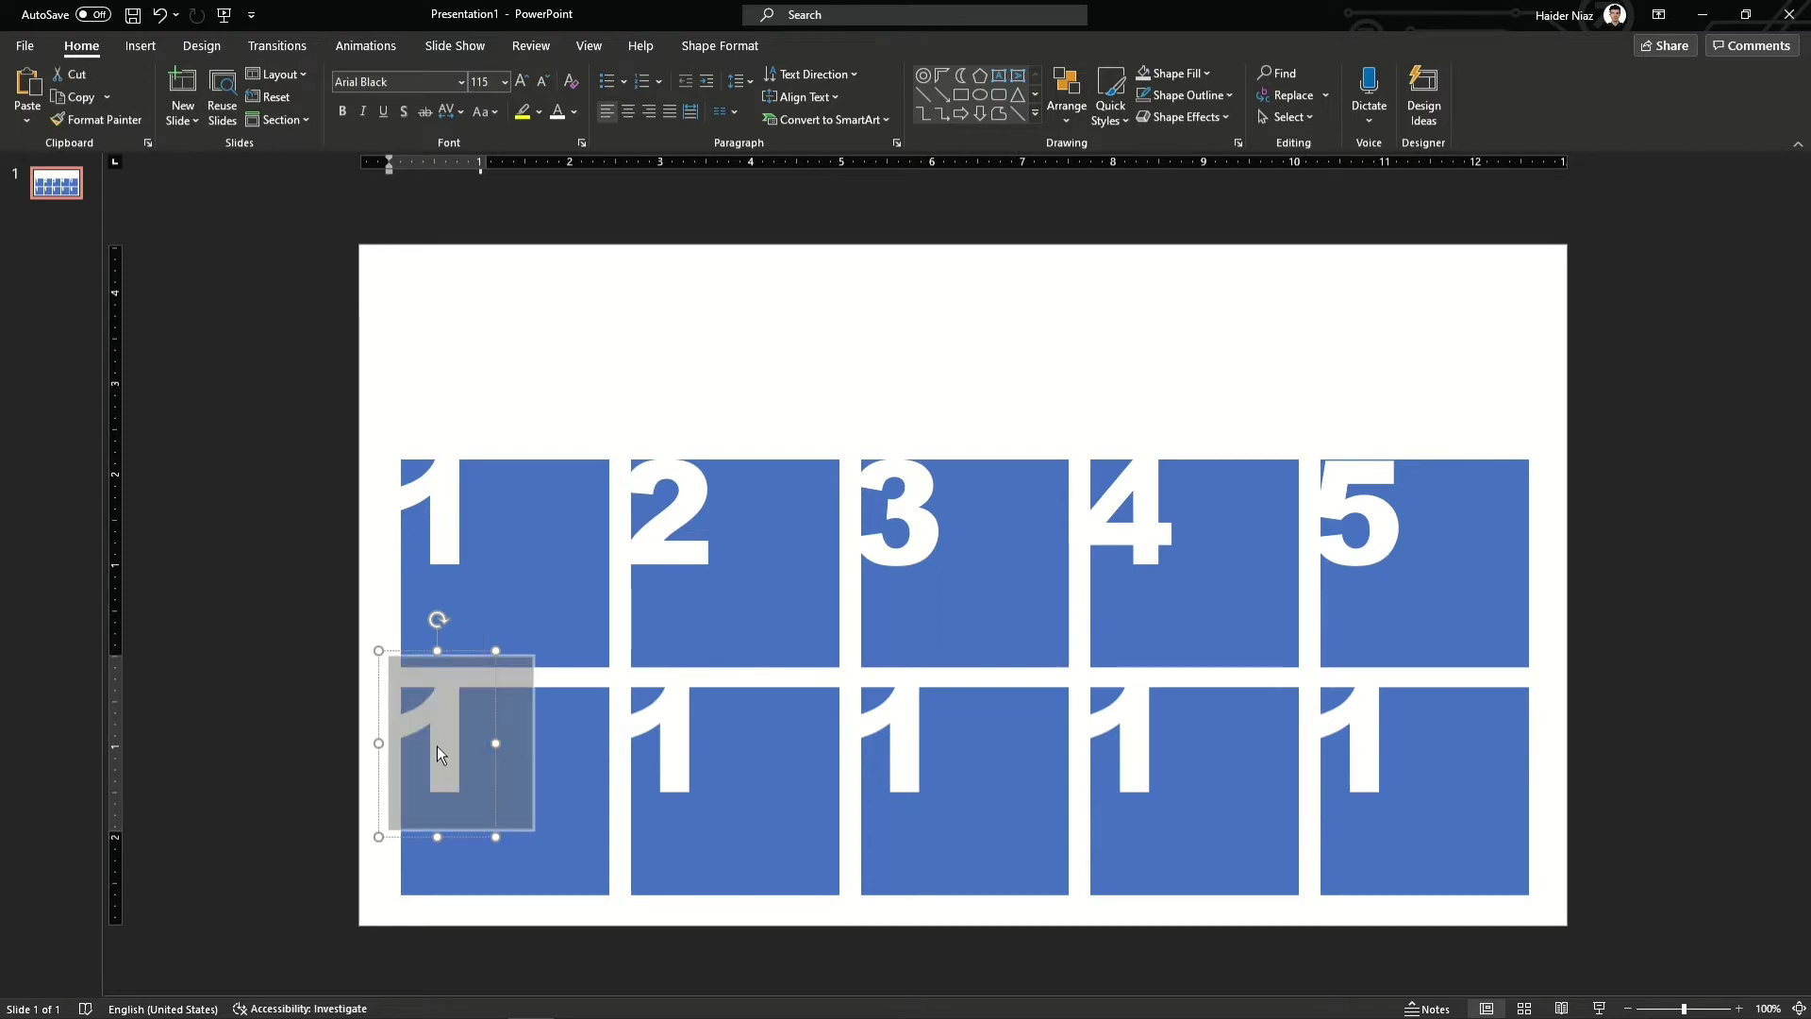
text(6)
double_click(676, 751)
text(7)
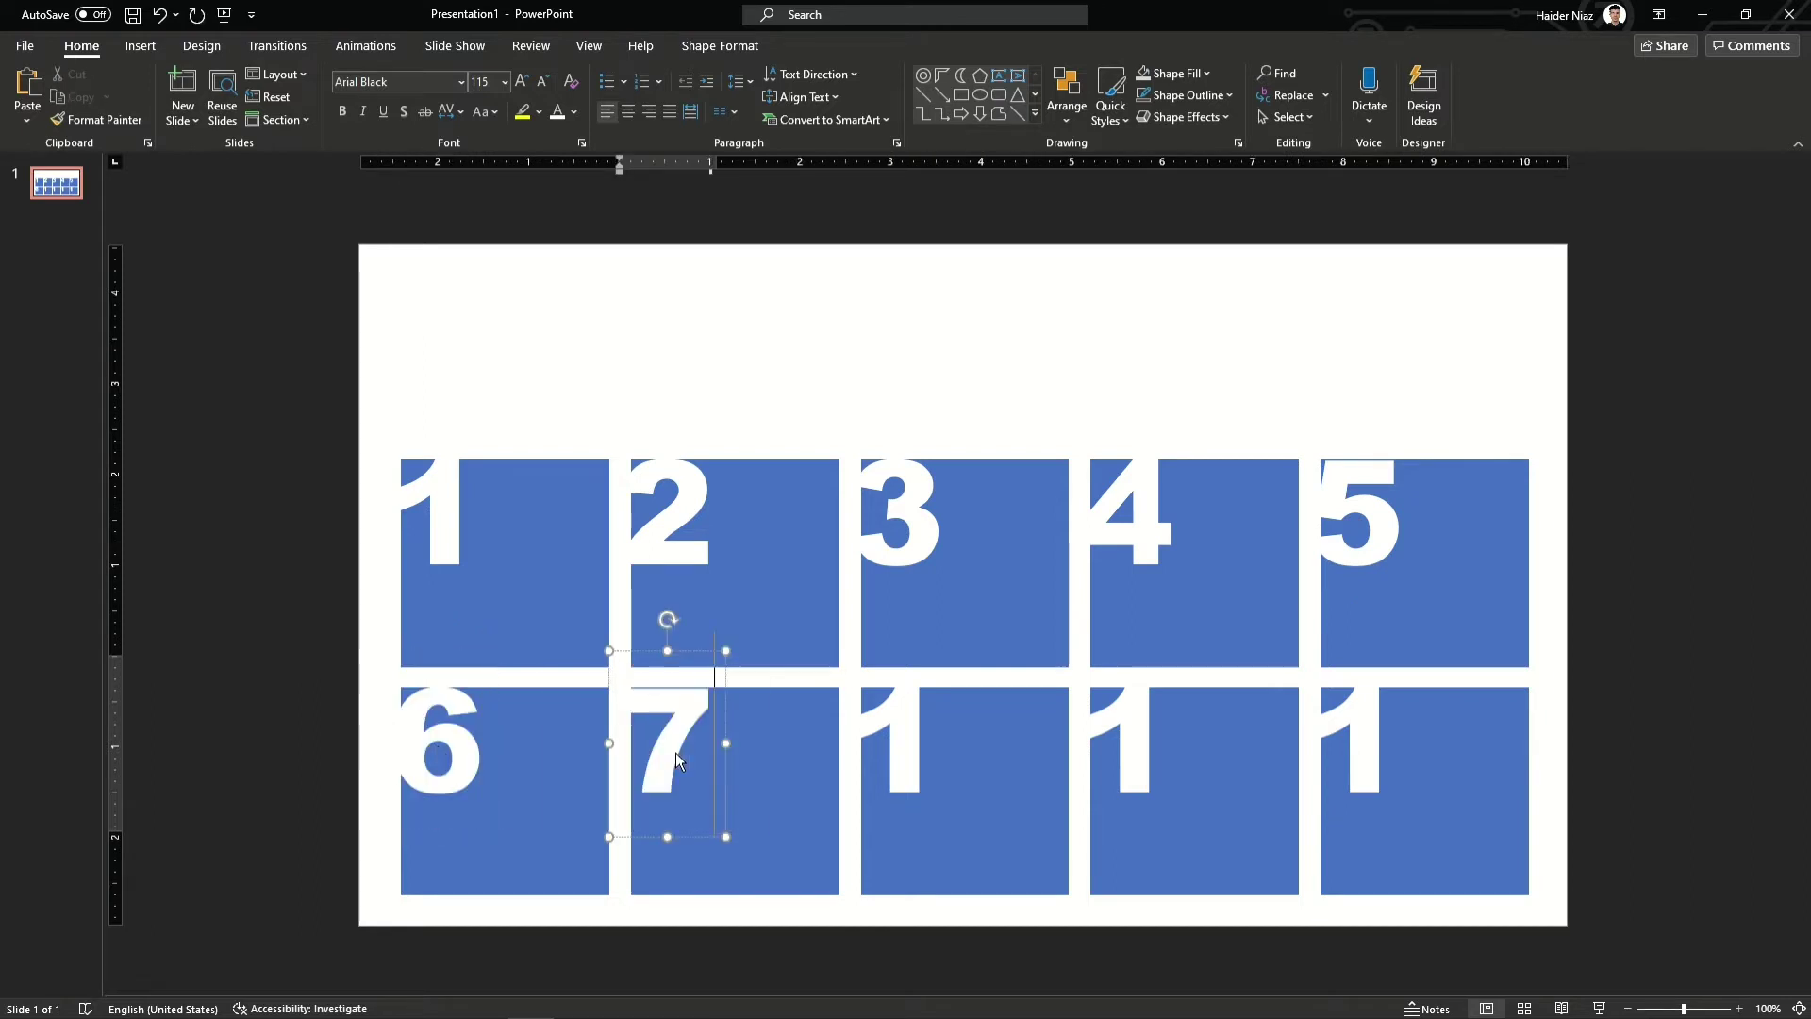
double_click(920, 748)
text(8)
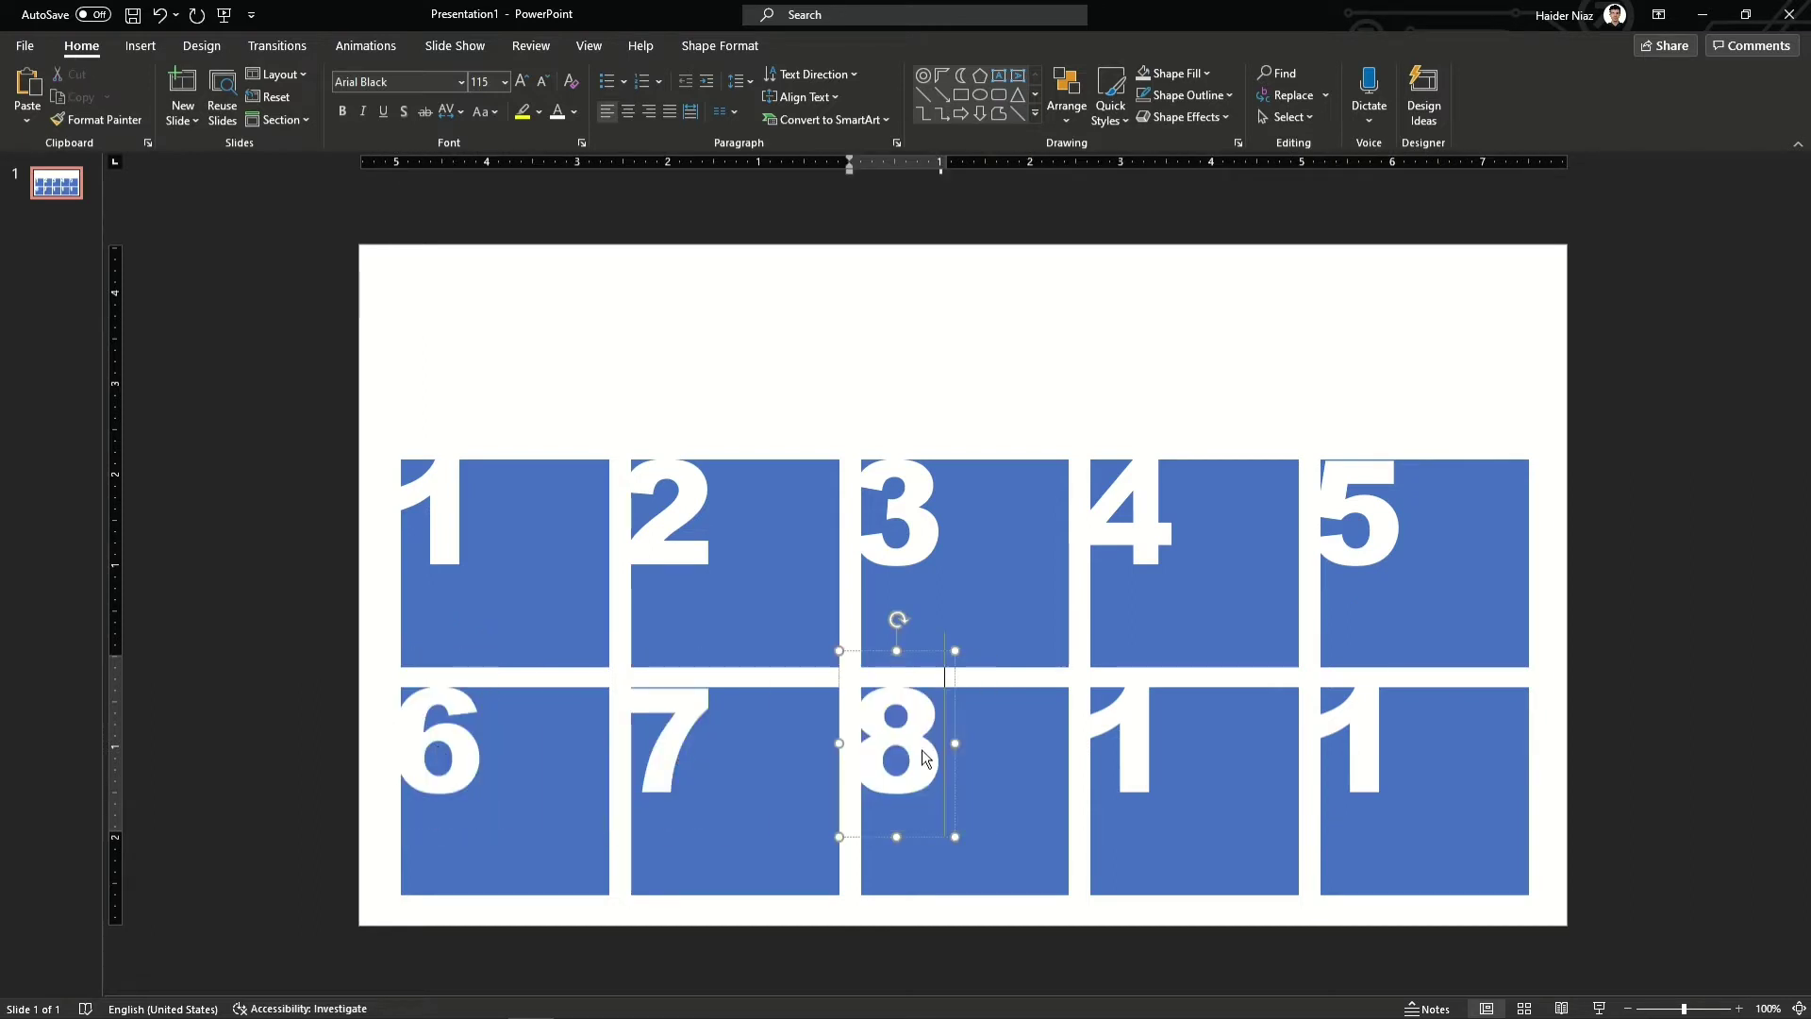
double_click(1132, 744)
text(9)
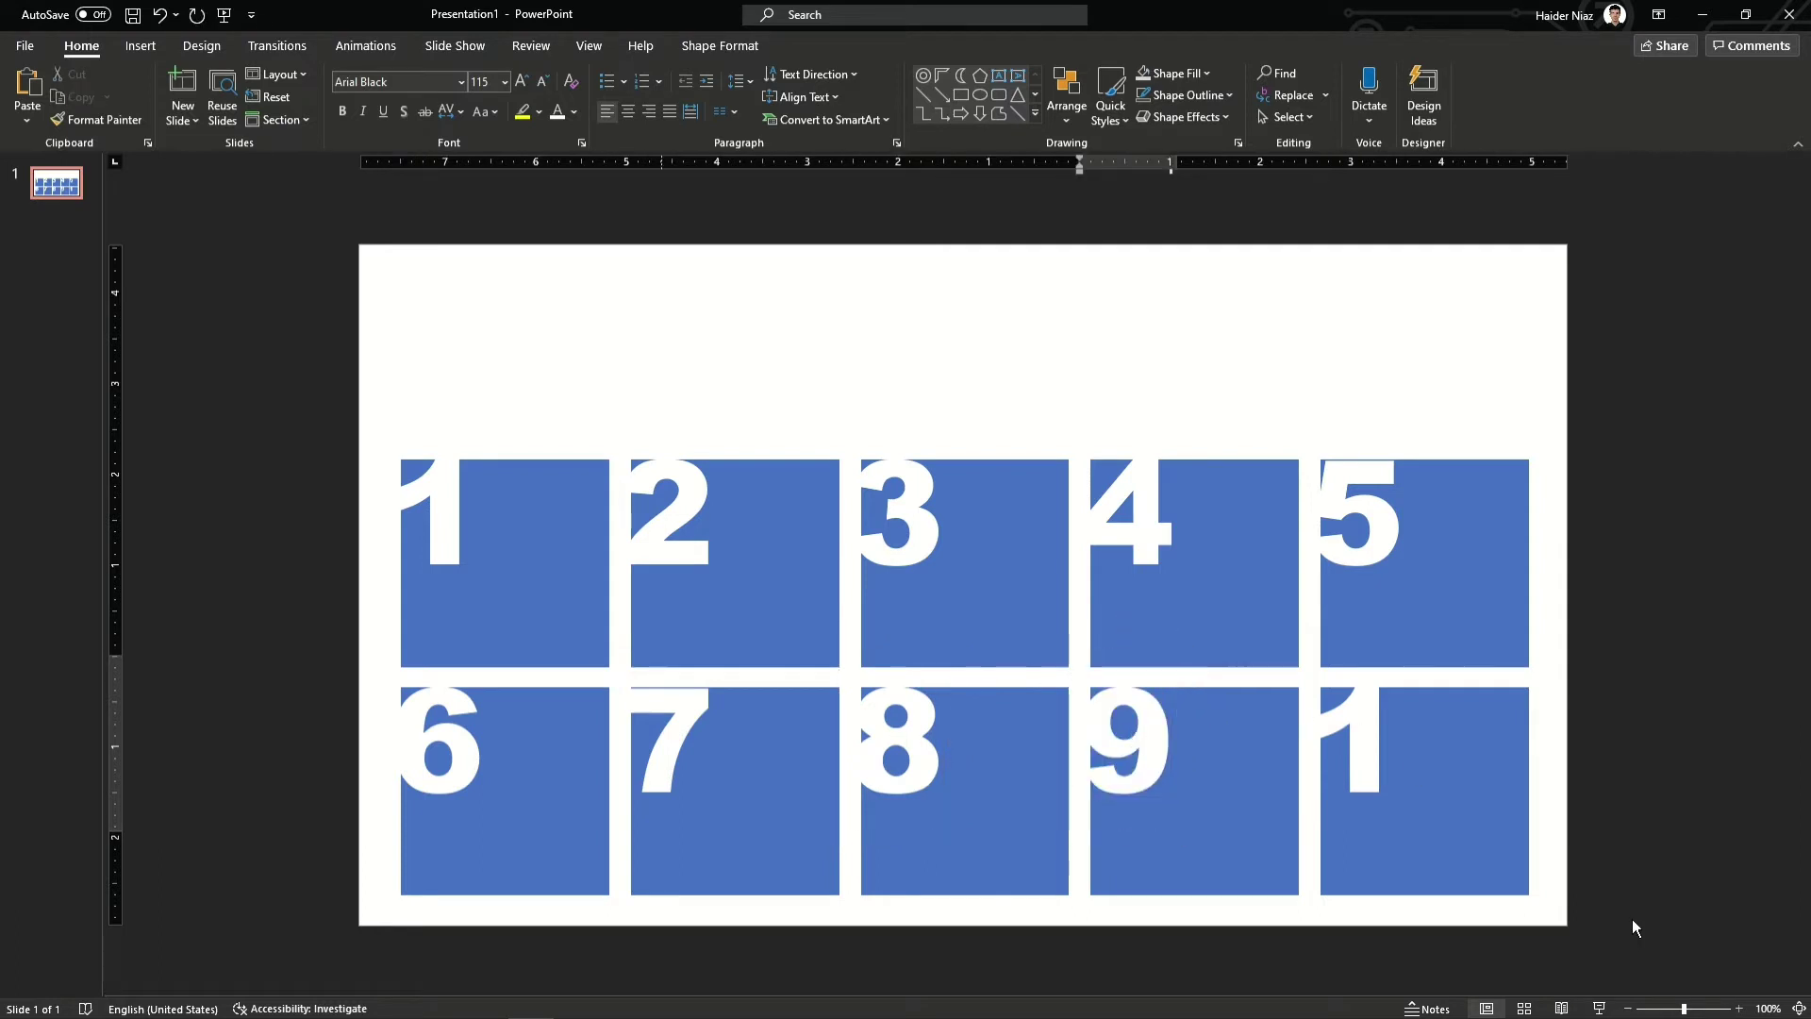
Delete the tenth tile and move tiles 6–9 right so they sit under tiles 2–5.
drag(1619, 951, 1251, 647)
key(Delete)
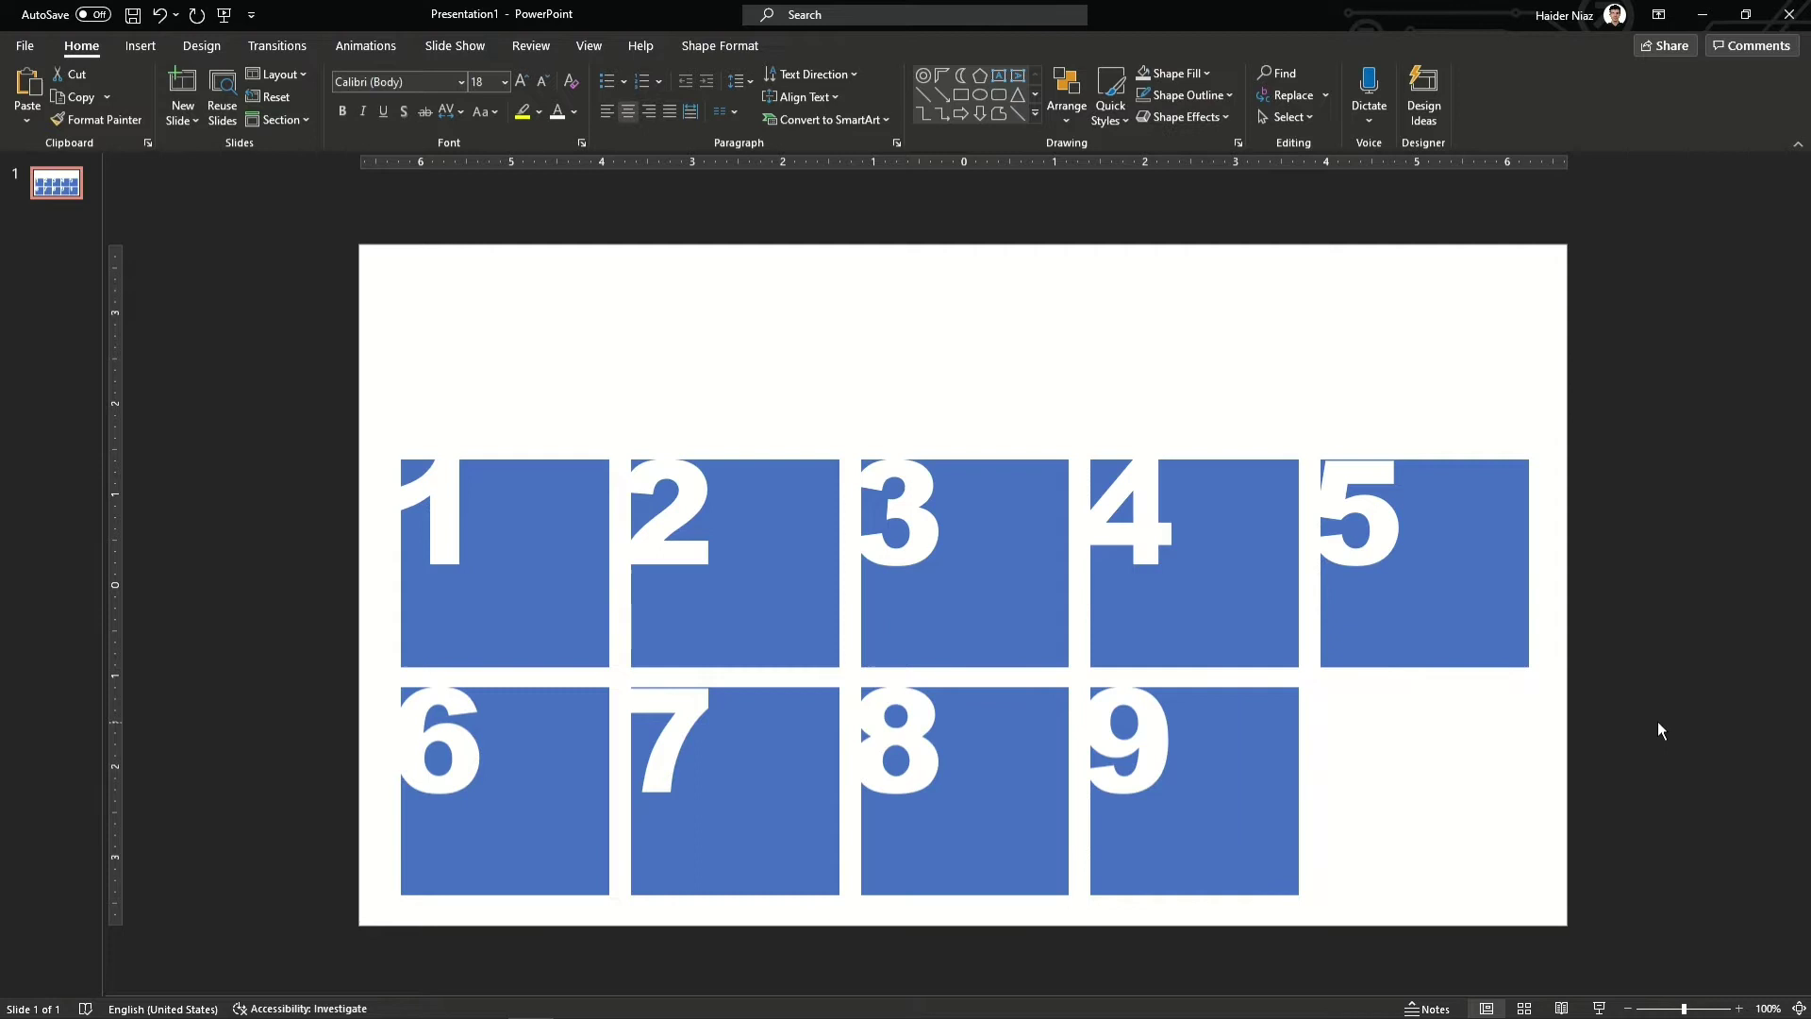
drag(1395, 963, 311, 666)
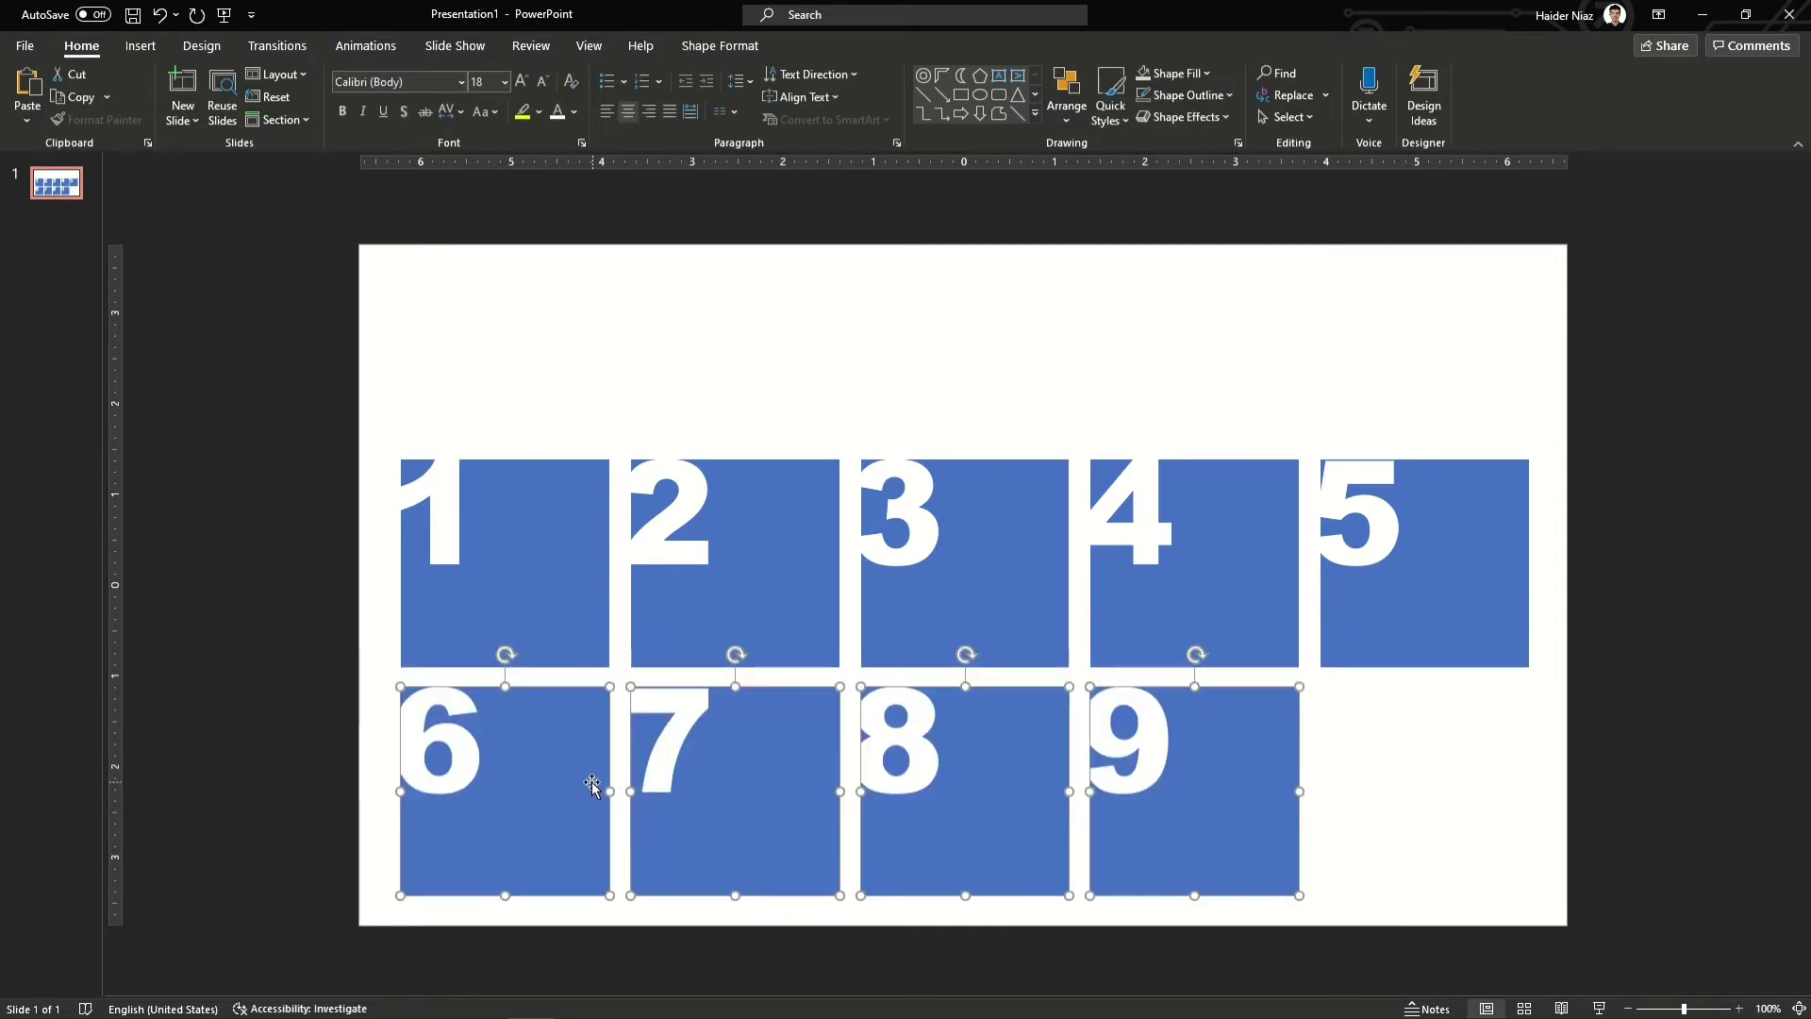
drag(1438, 971, 198, 594)
drag(738, 848, 991, 802)
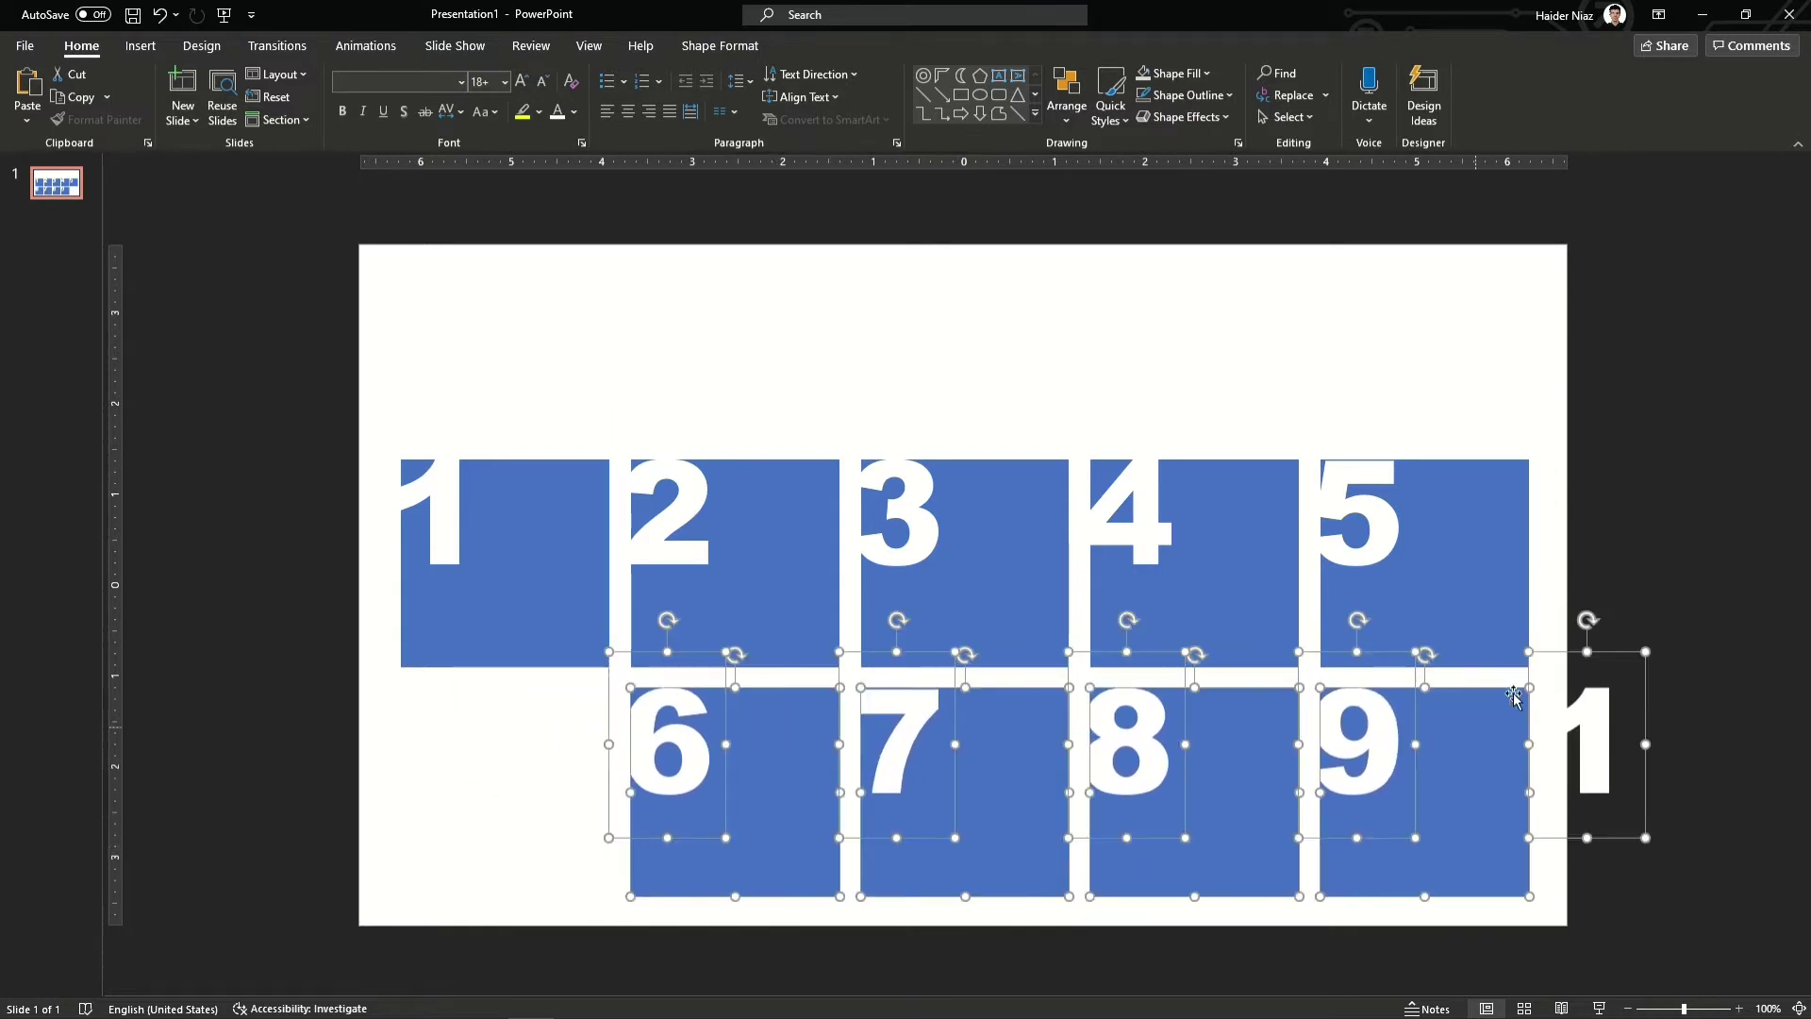
Delete the leftover '1' text box, nudge all tiles slightly right, and select tile 1.
click(1671, 745)
click(1644, 721)
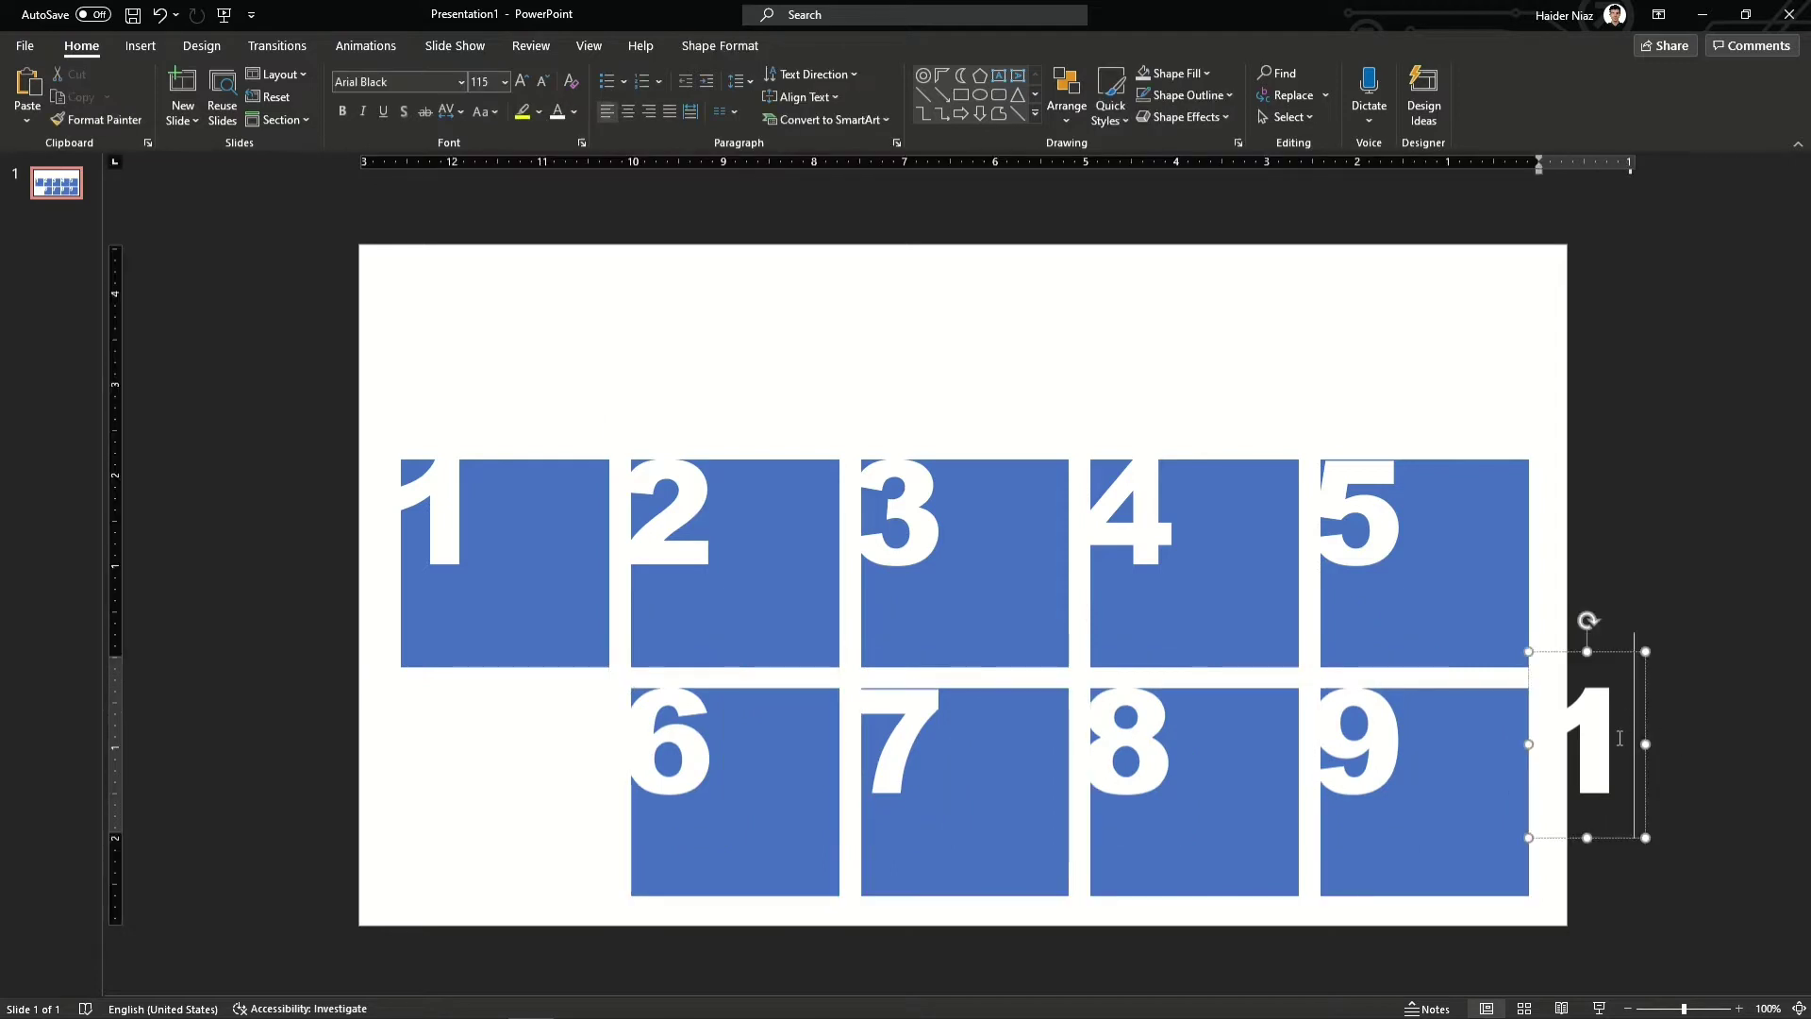
key(Delete)
key(ctrl+a)
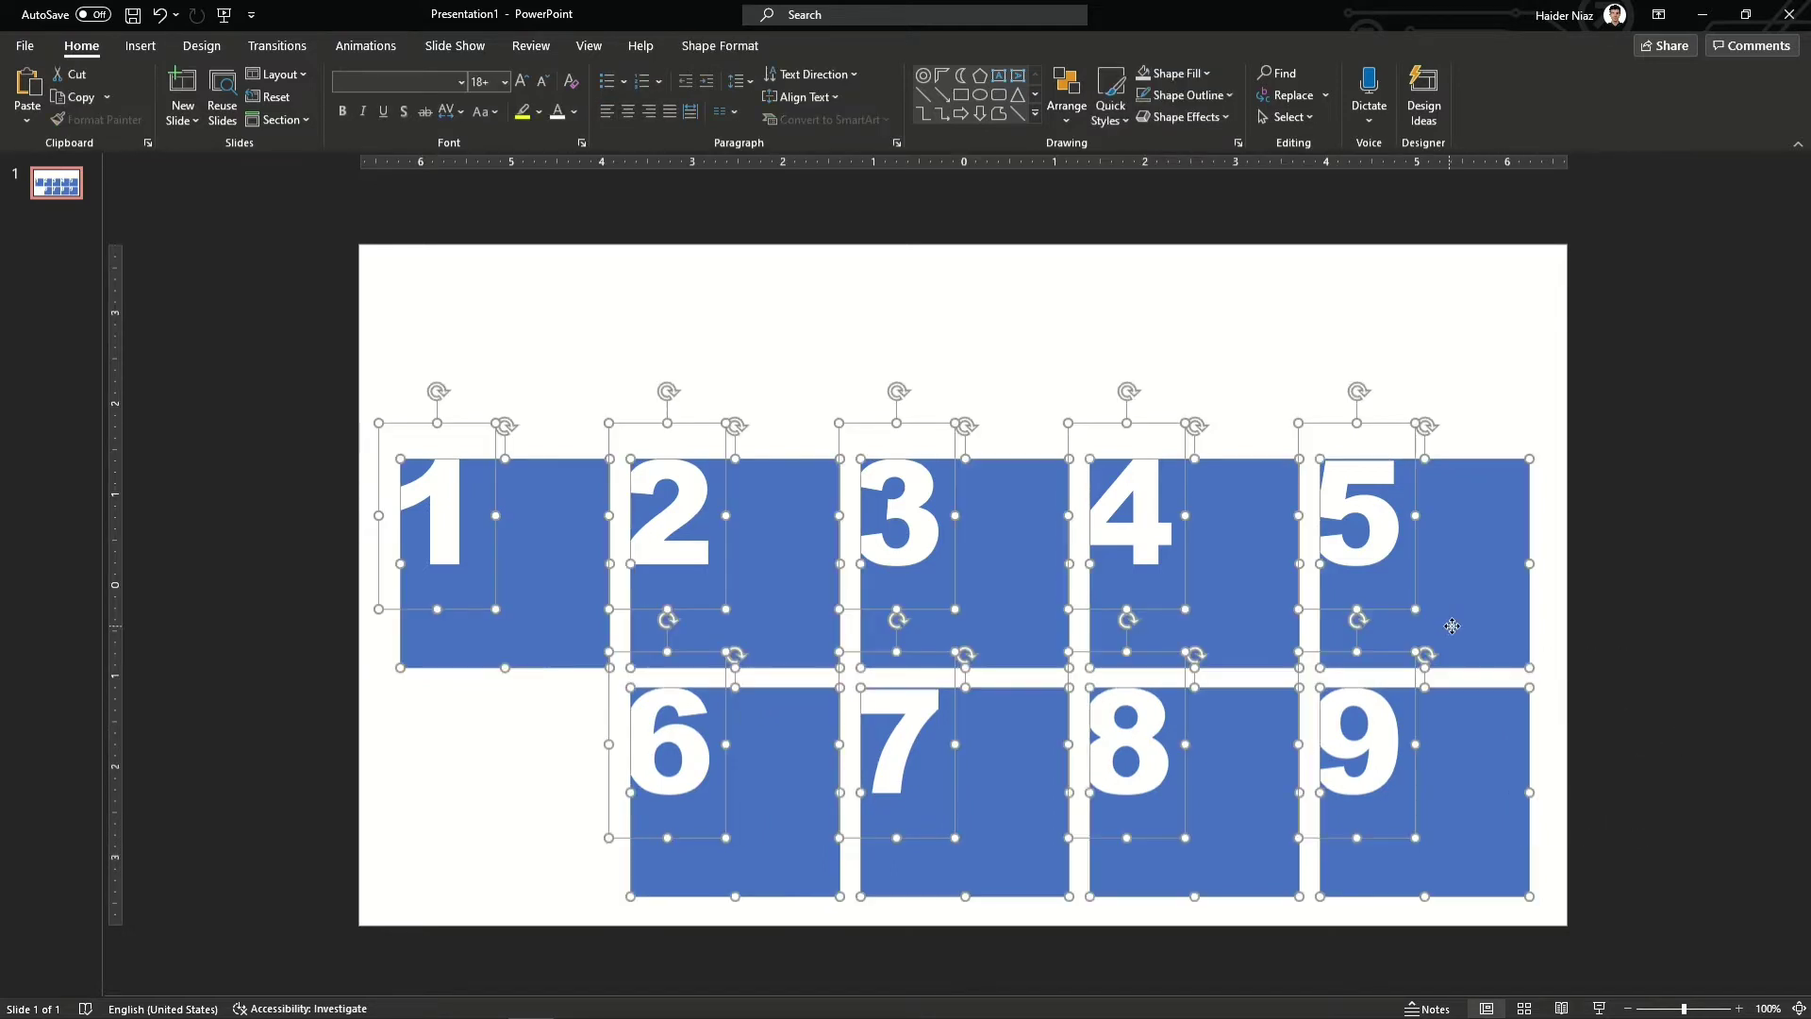
key(Right)
click(1687, 615)
click(627, 548)
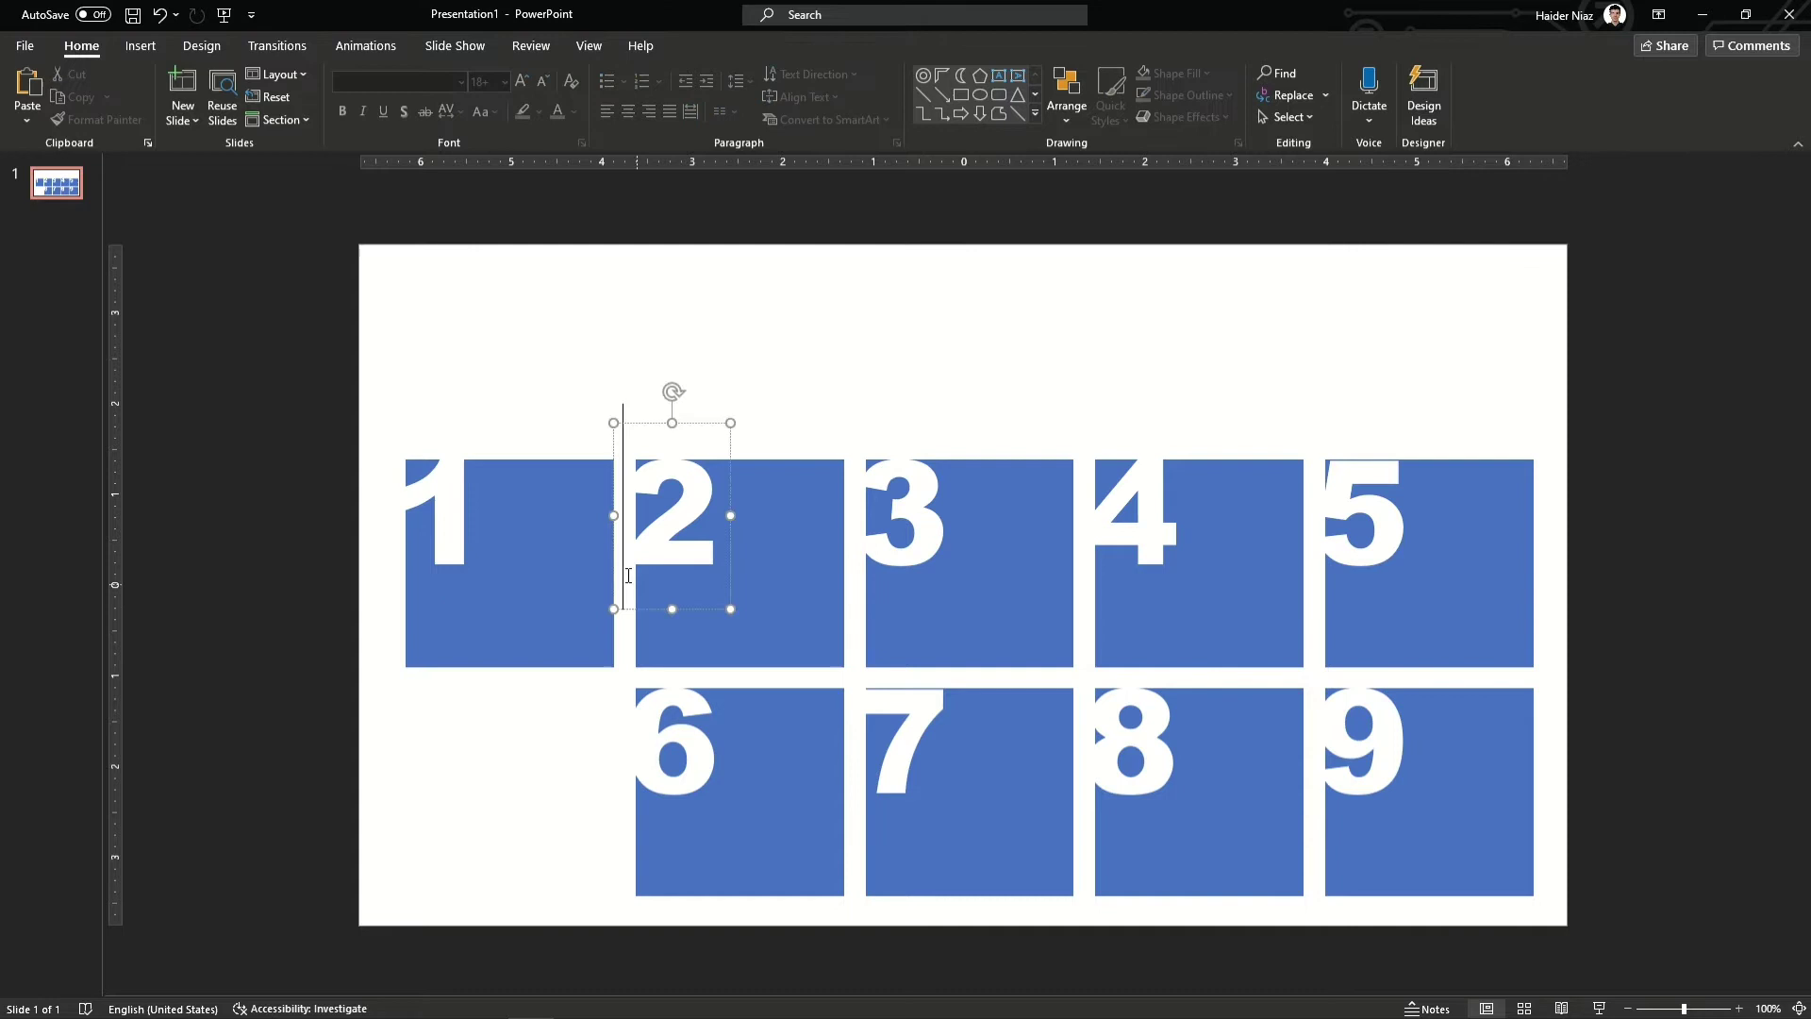
click(546, 549)
Try a Fragment merge on tile 1 and its number, undo it, and reopen Merge Shapes.
drag(204, 337, 634, 755)
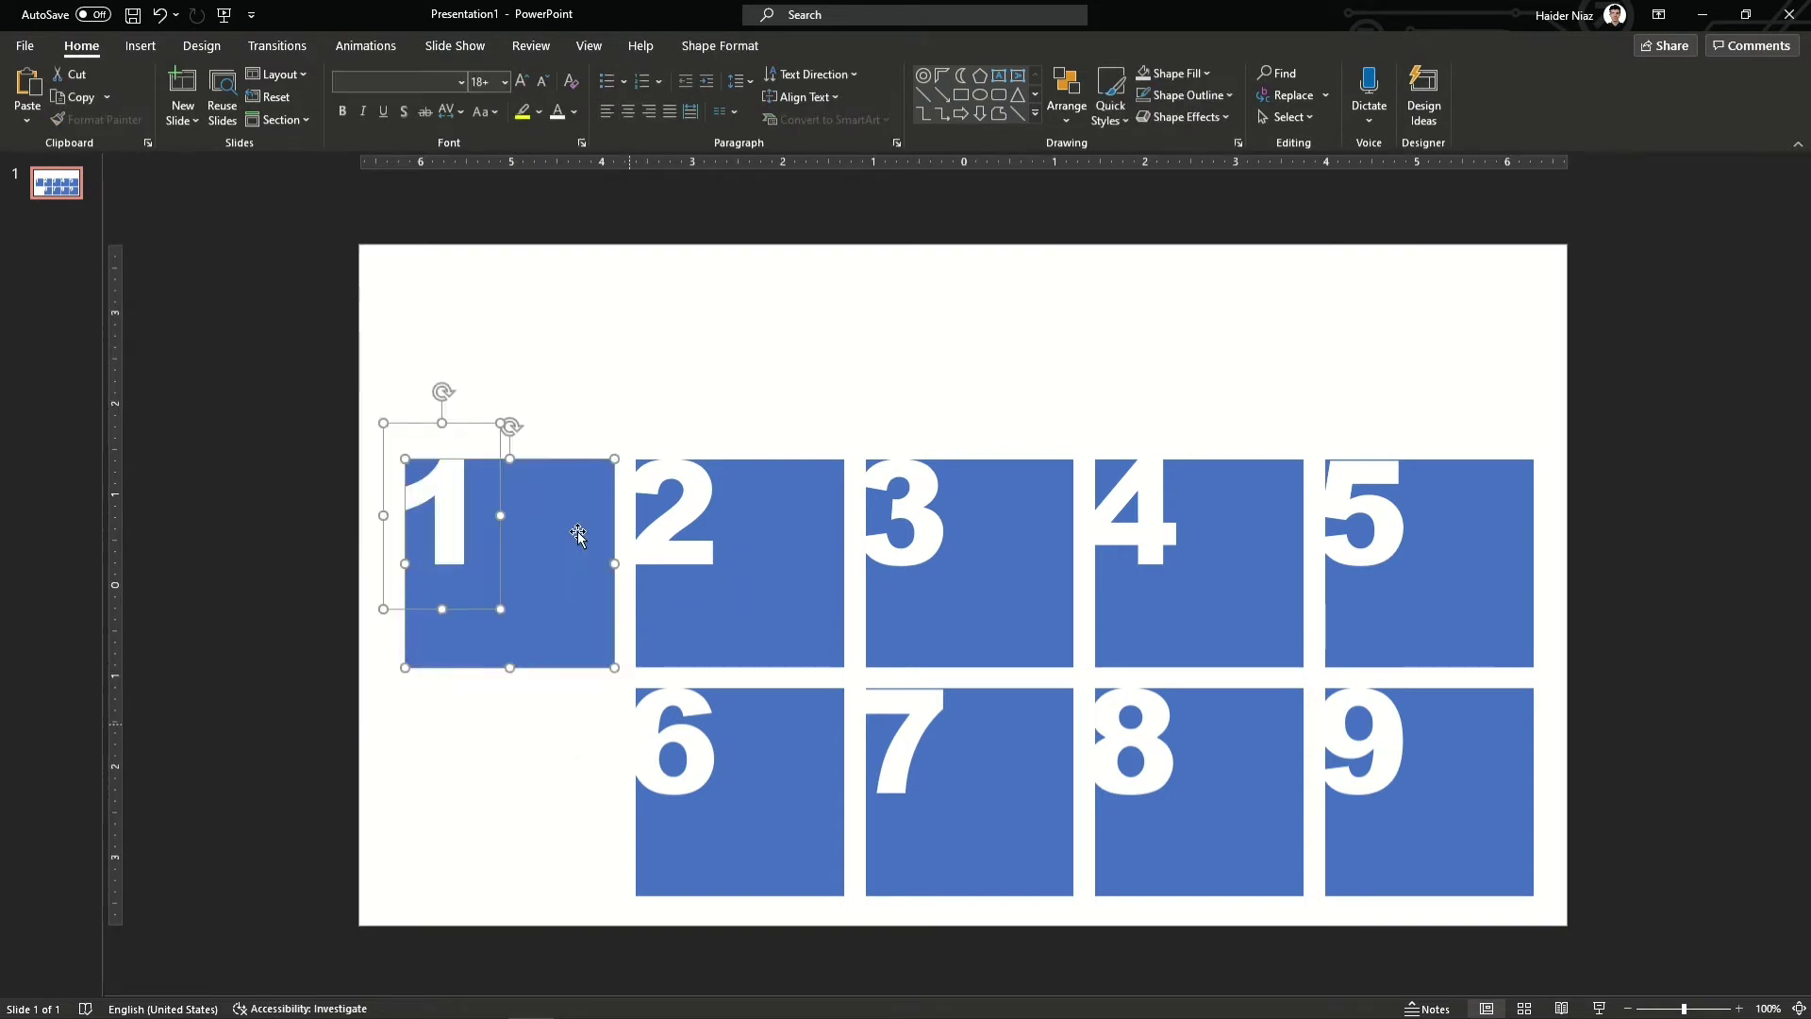
click(731, 47)
click(236, 117)
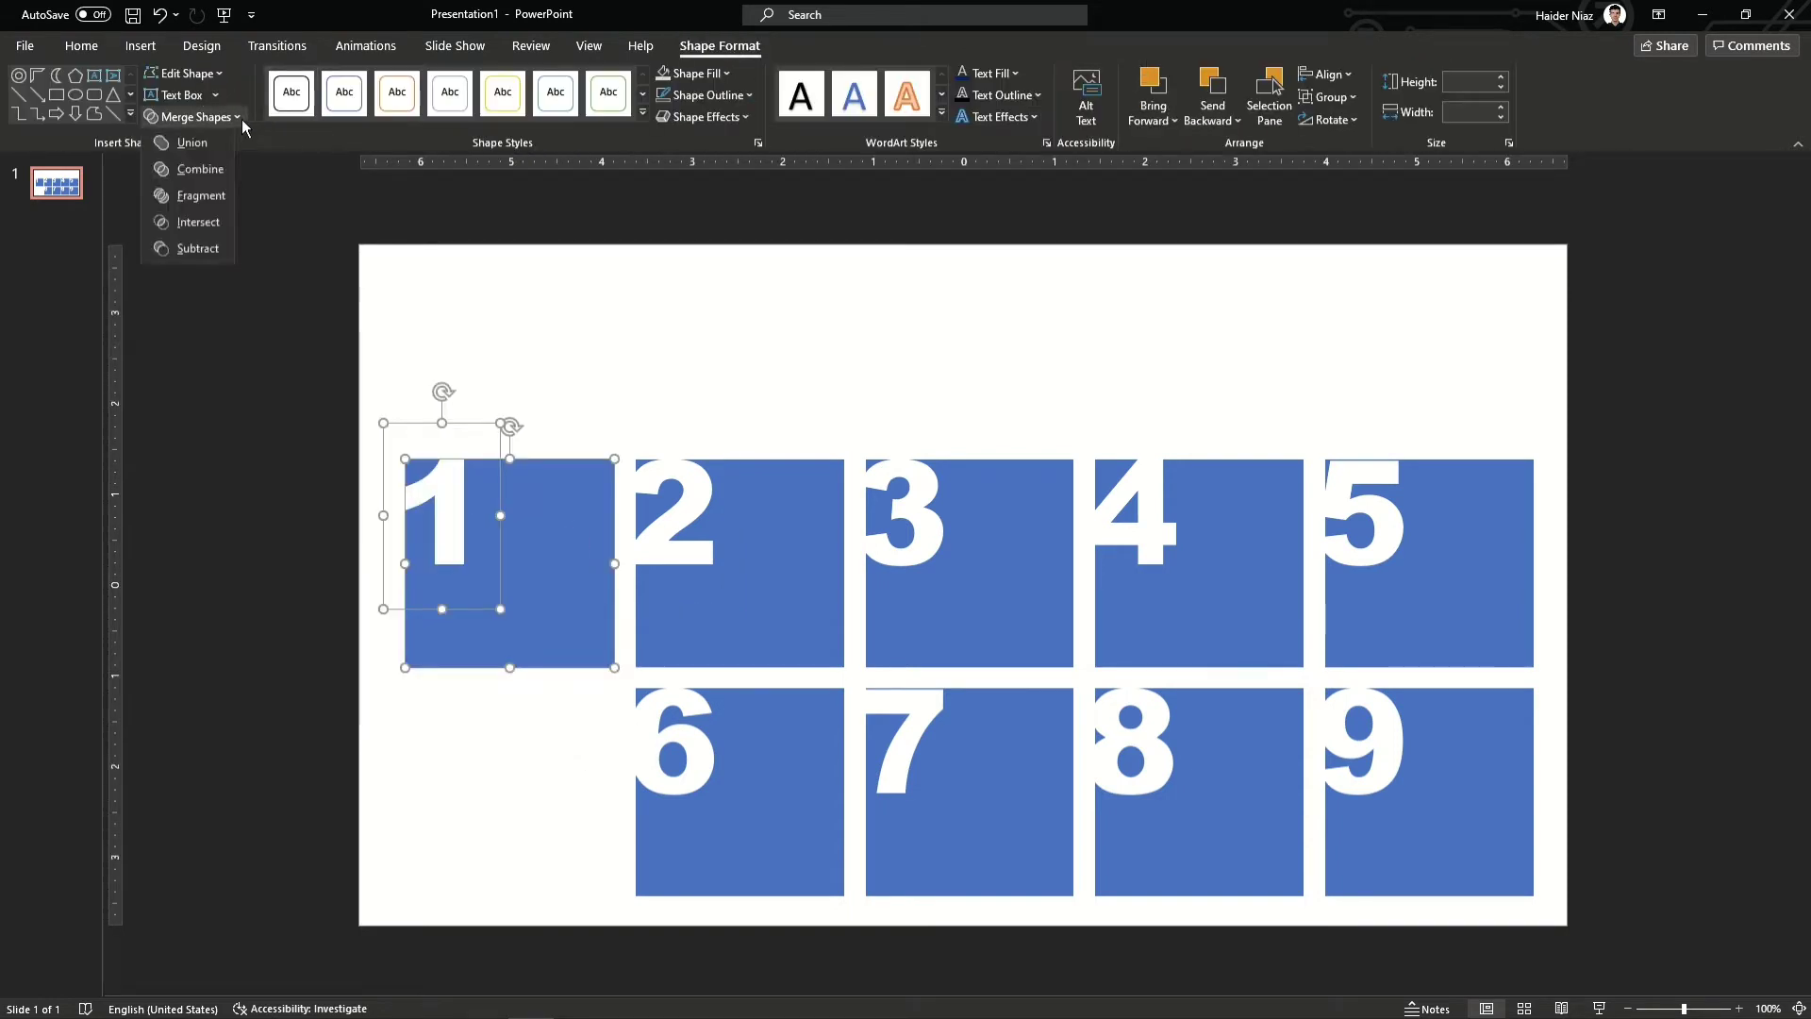
click(201, 196)
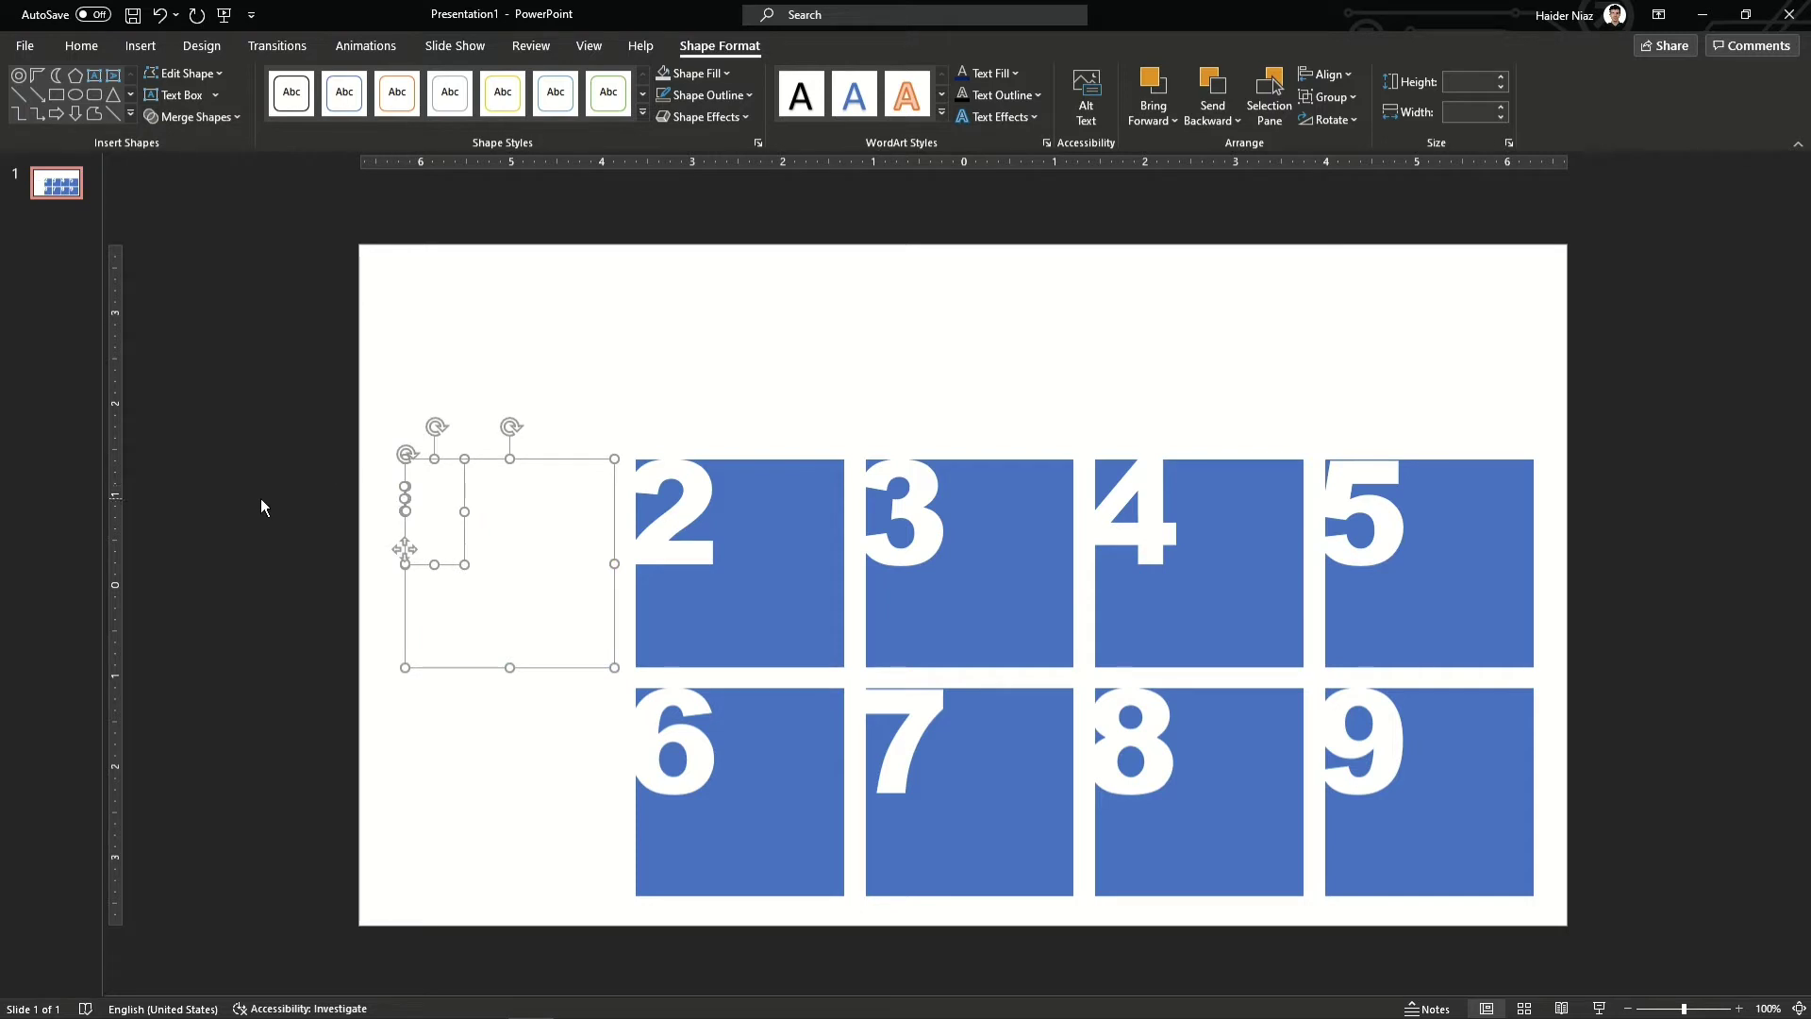
key(ctrl+z)
click(193, 117)
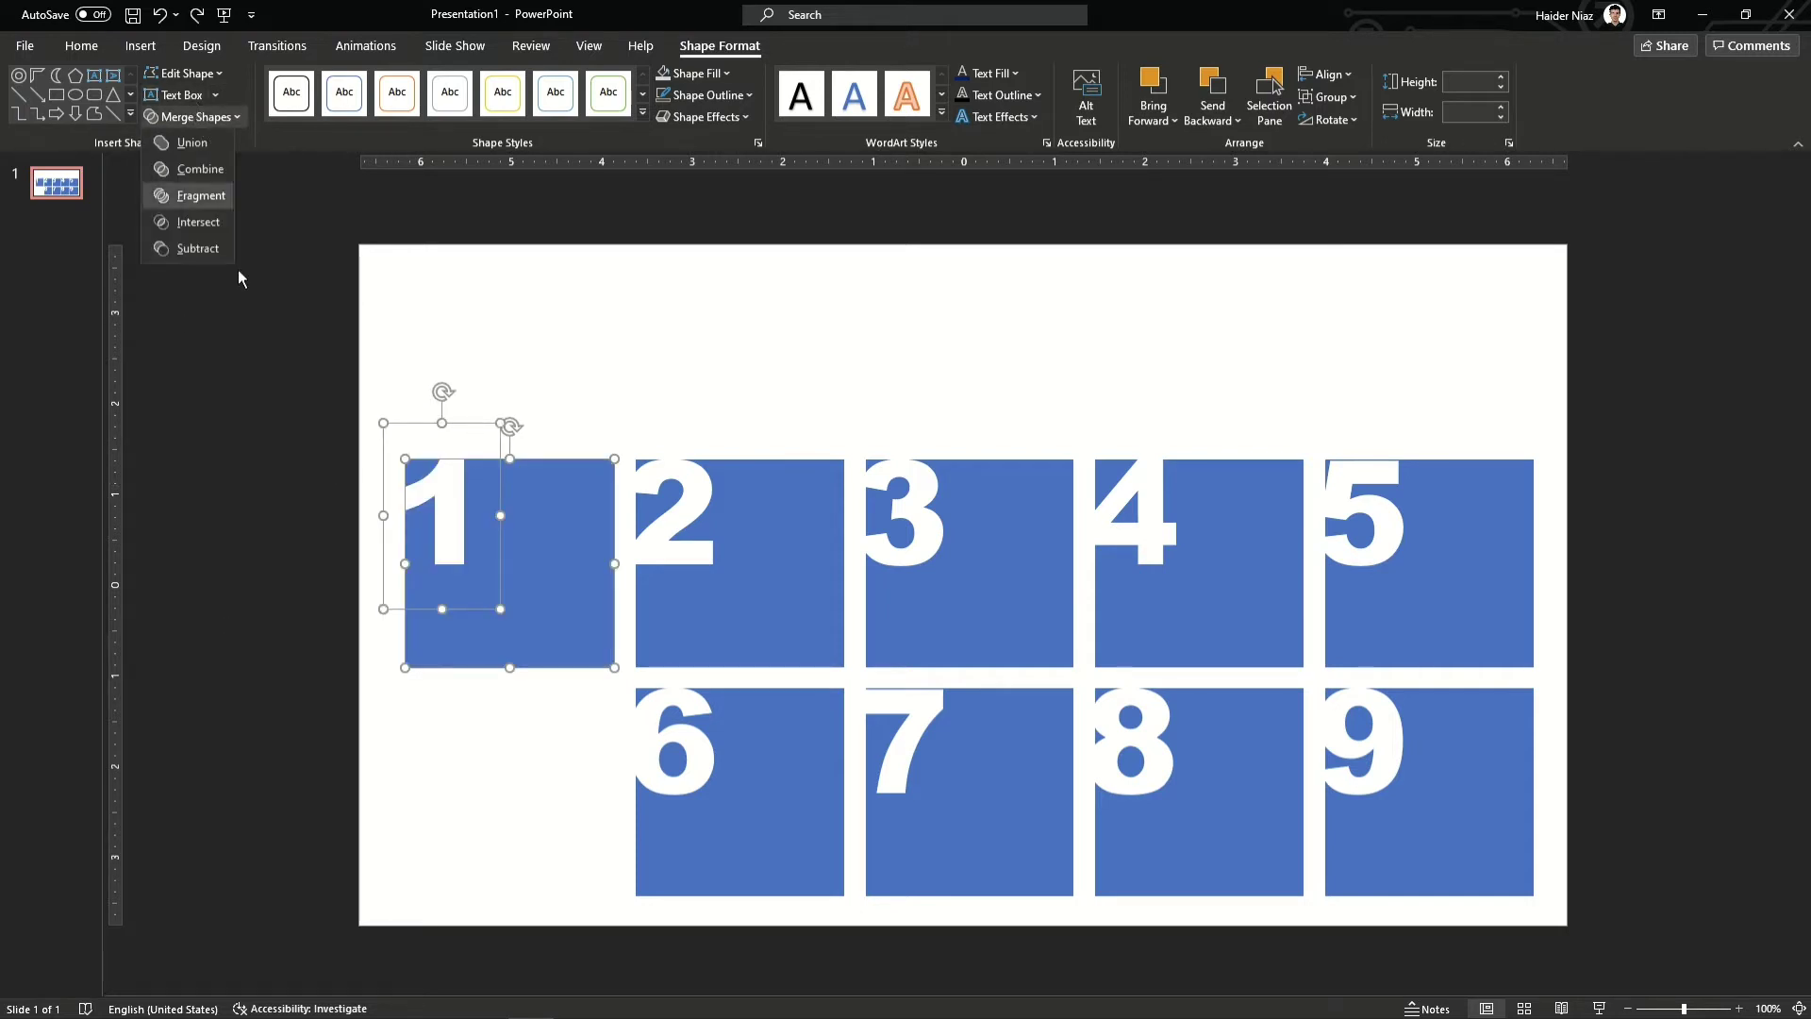
Subtract the 1 from tile 1, then fragment tile 2 with its 2 and delete the sliver.
click(210, 248)
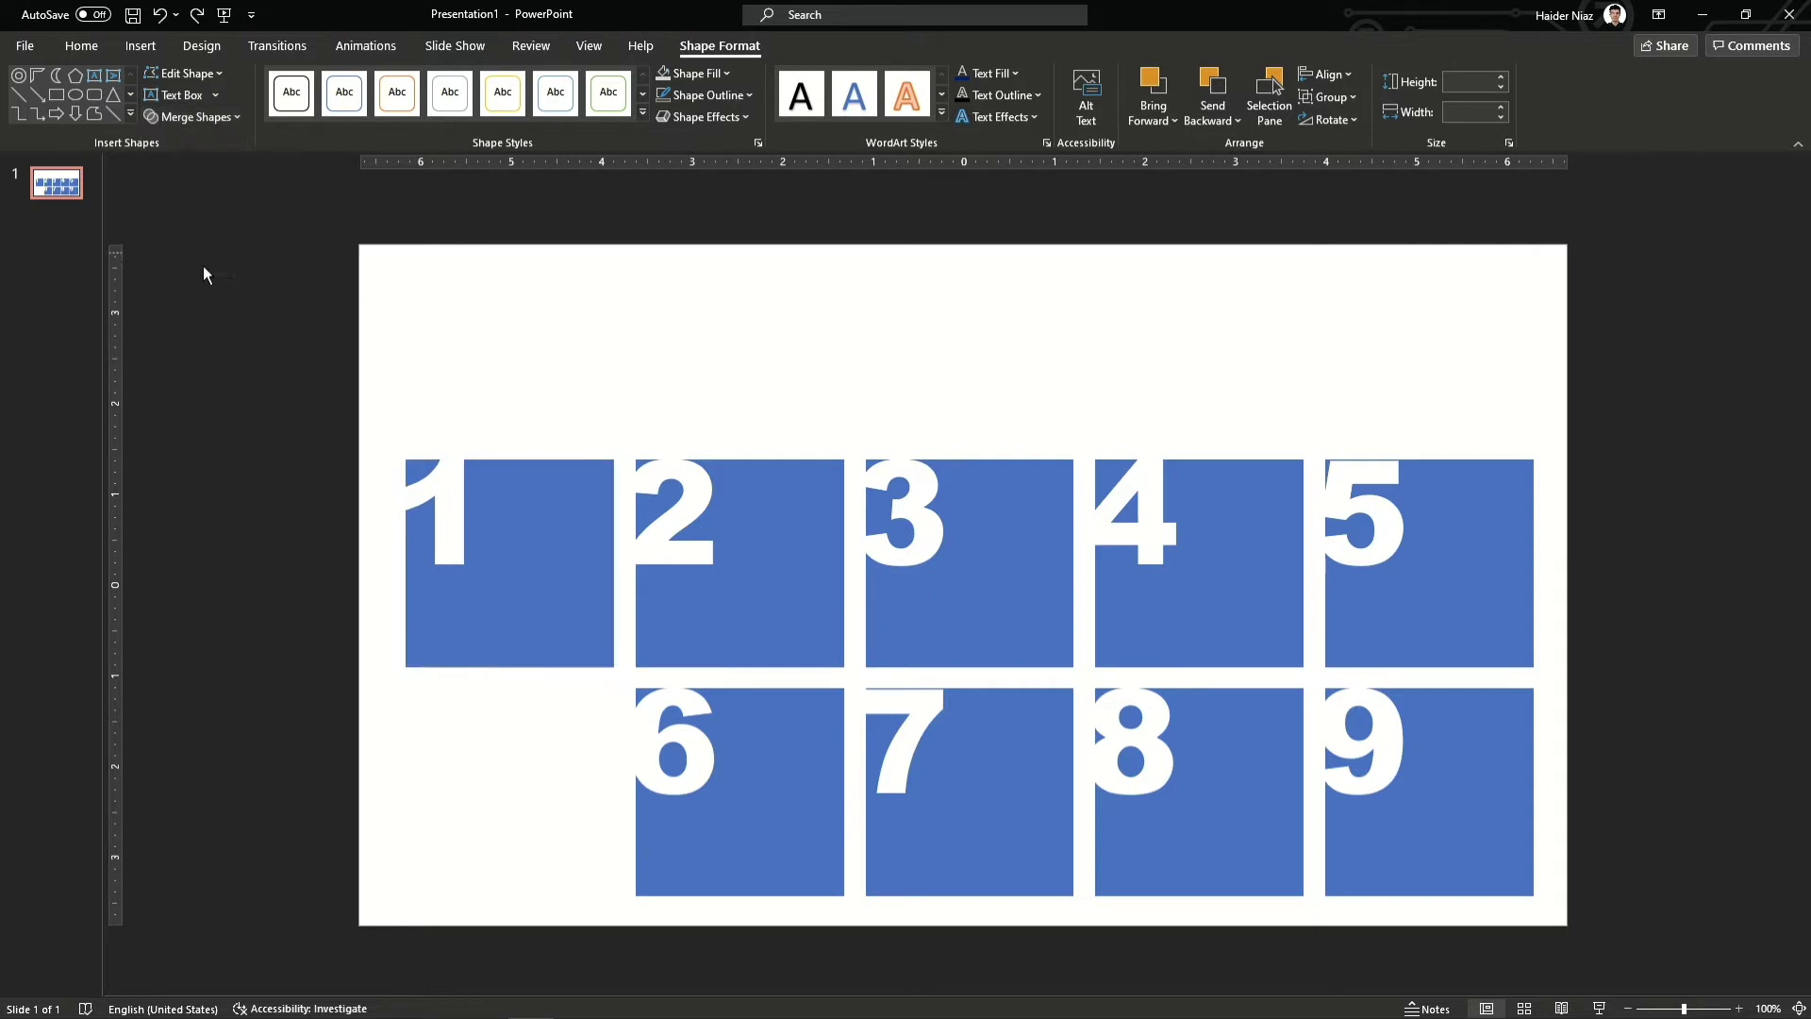
click(296, 546)
click(776, 535)
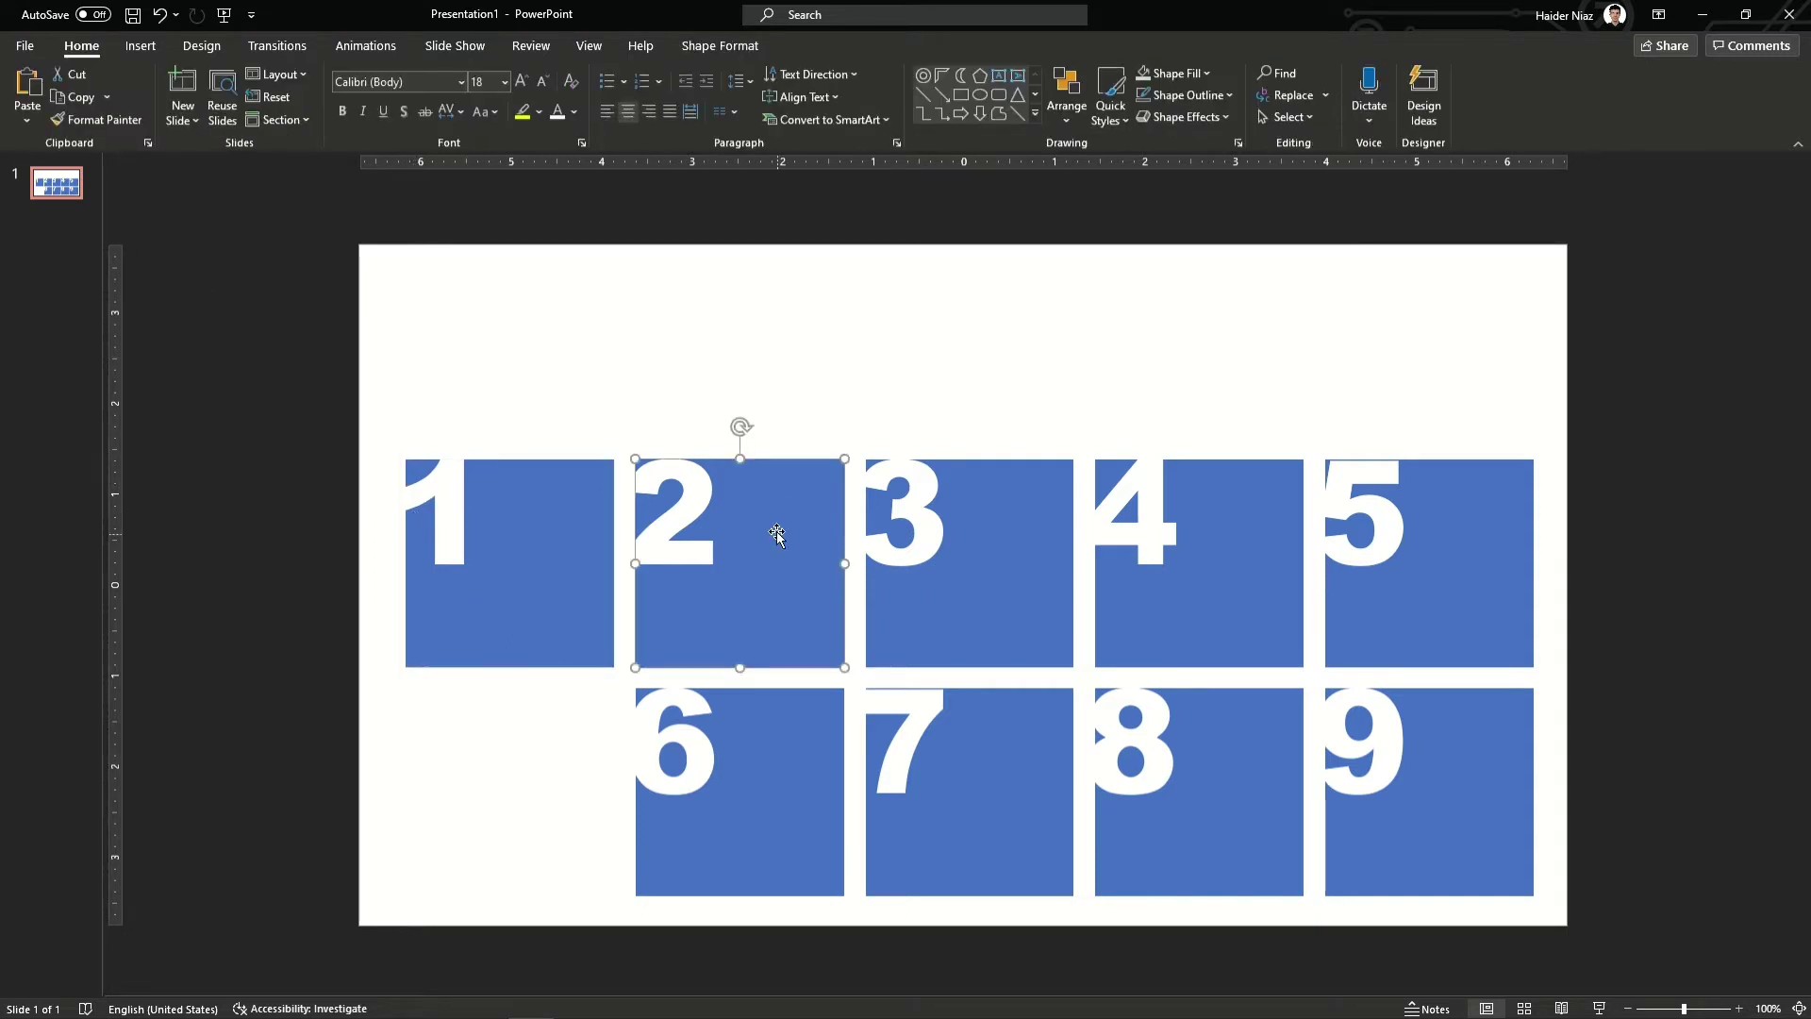
shift+click(723, 498)
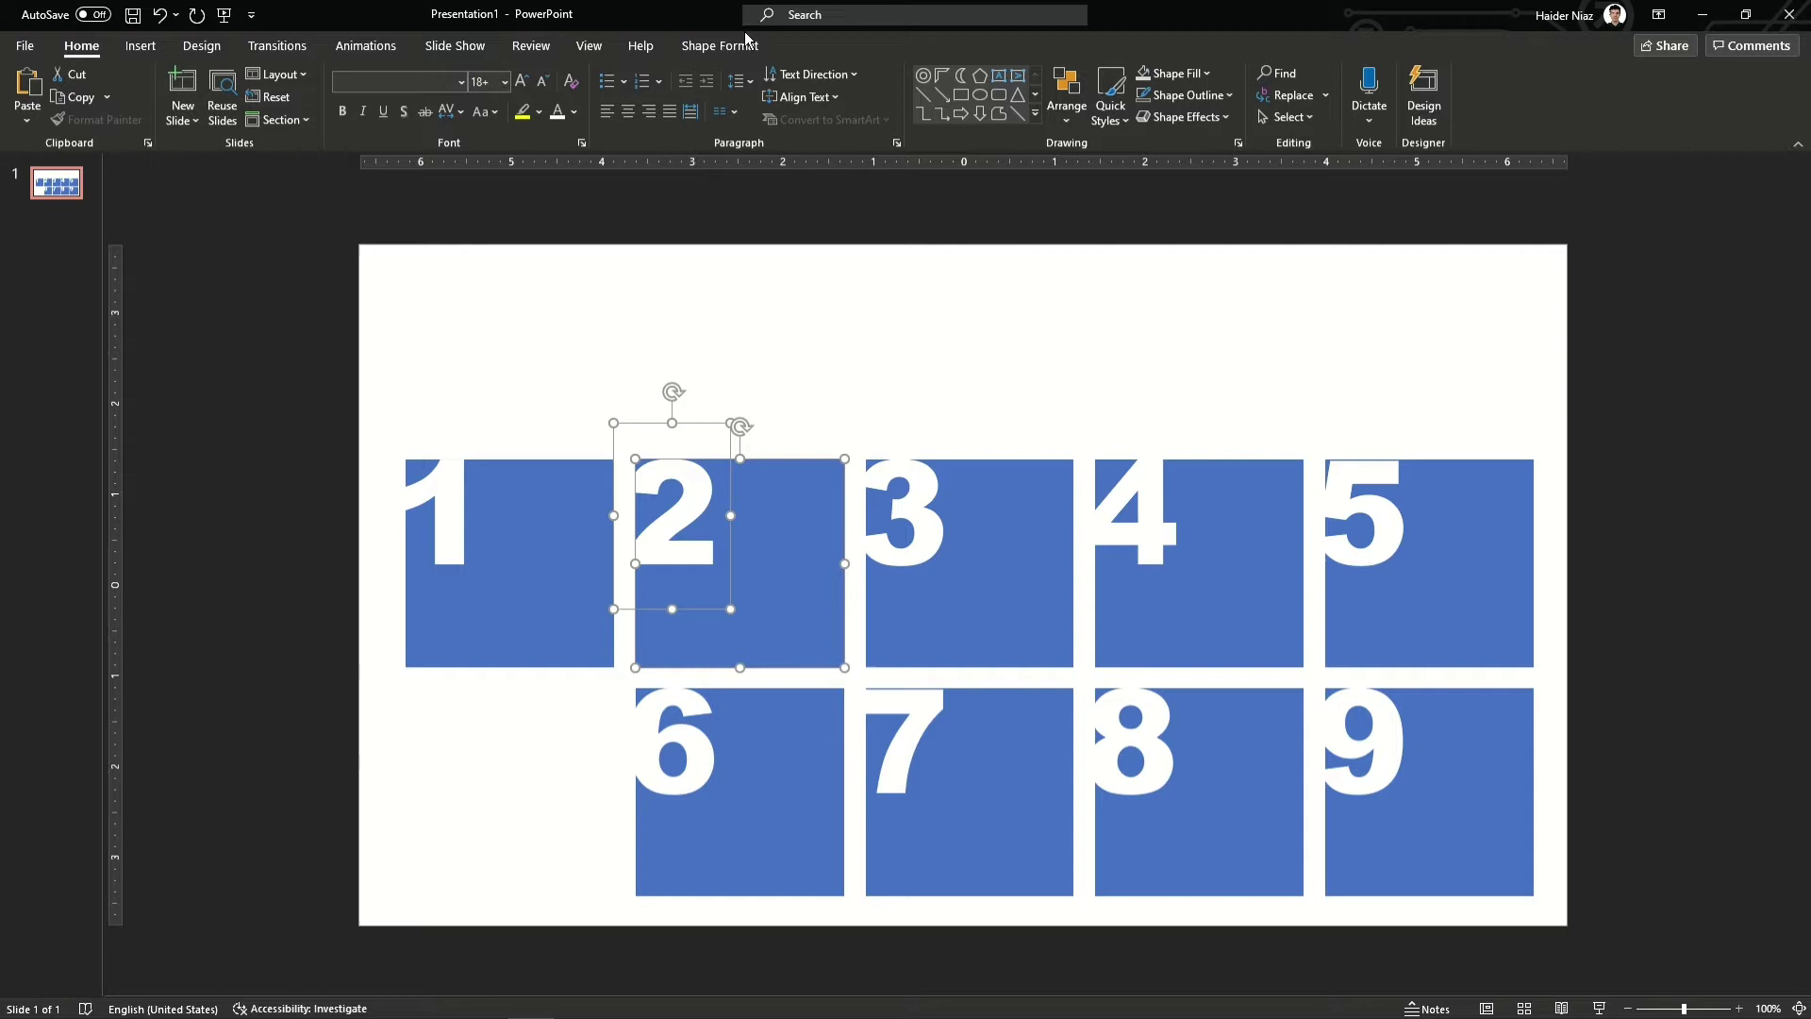
click(720, 45)
click(194, 117)
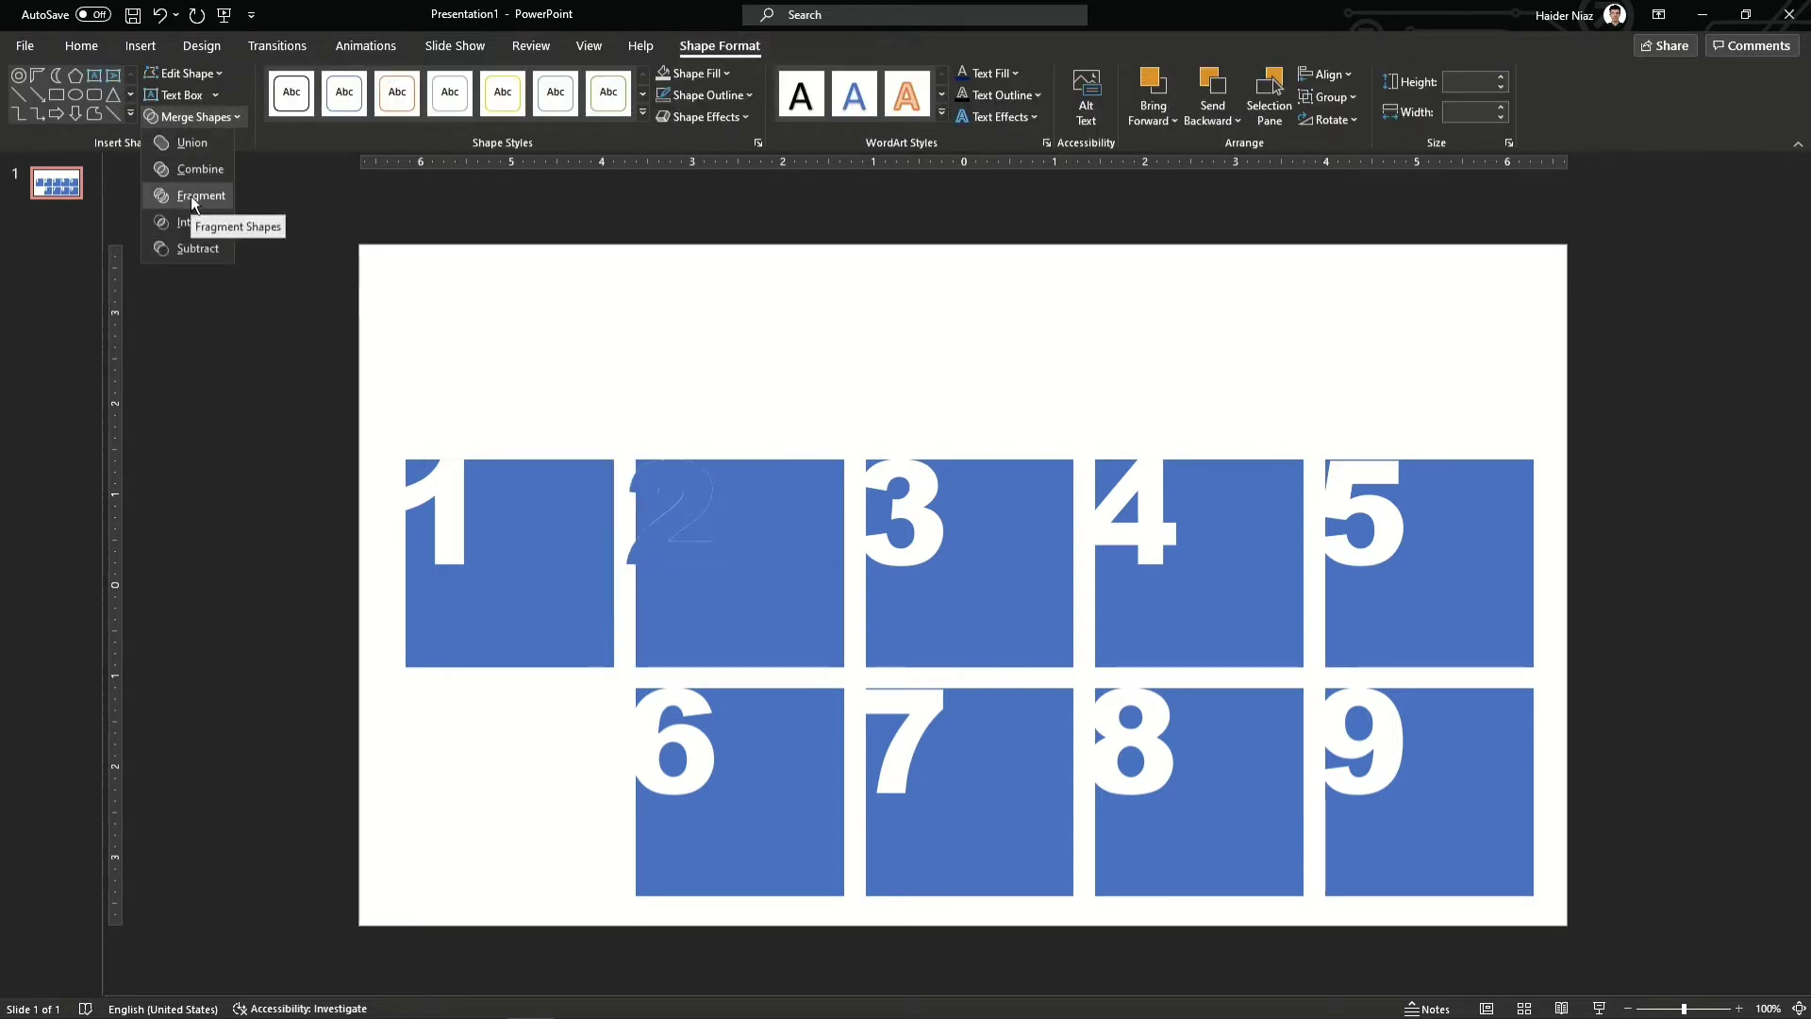
click(193, 196)
click(587, 384)
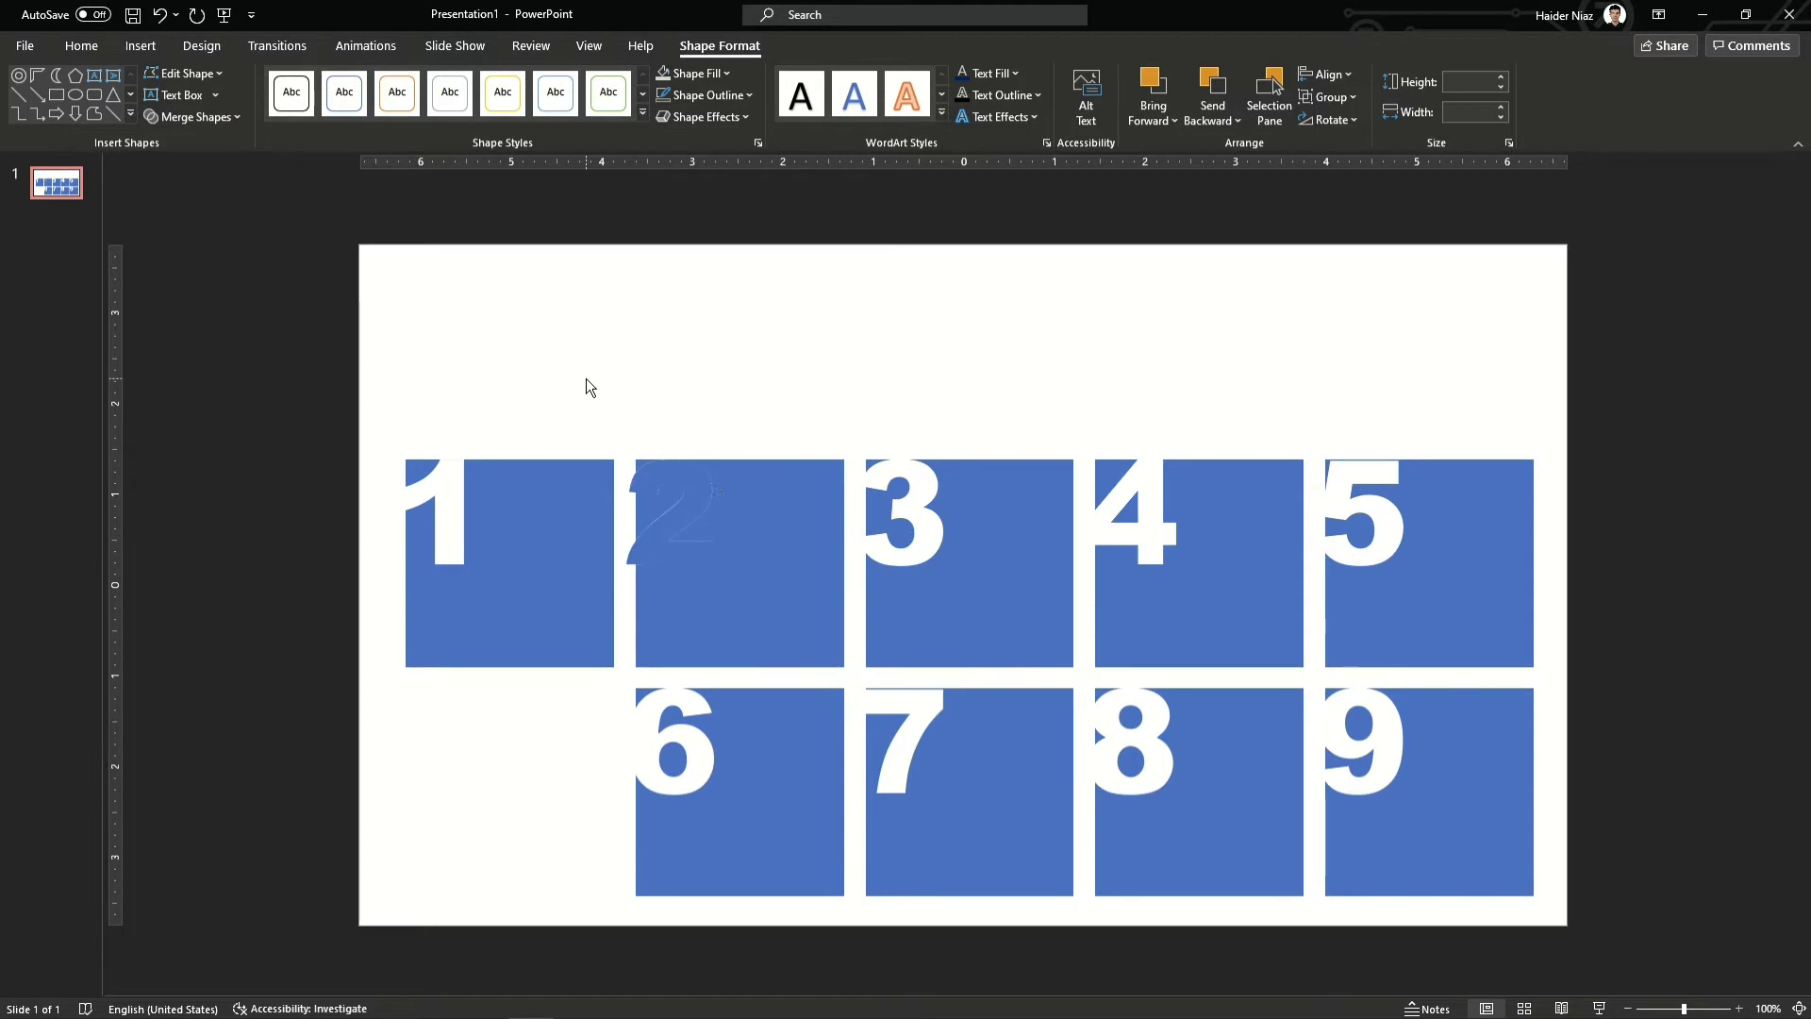
click(693, 497)
click(630, 577)
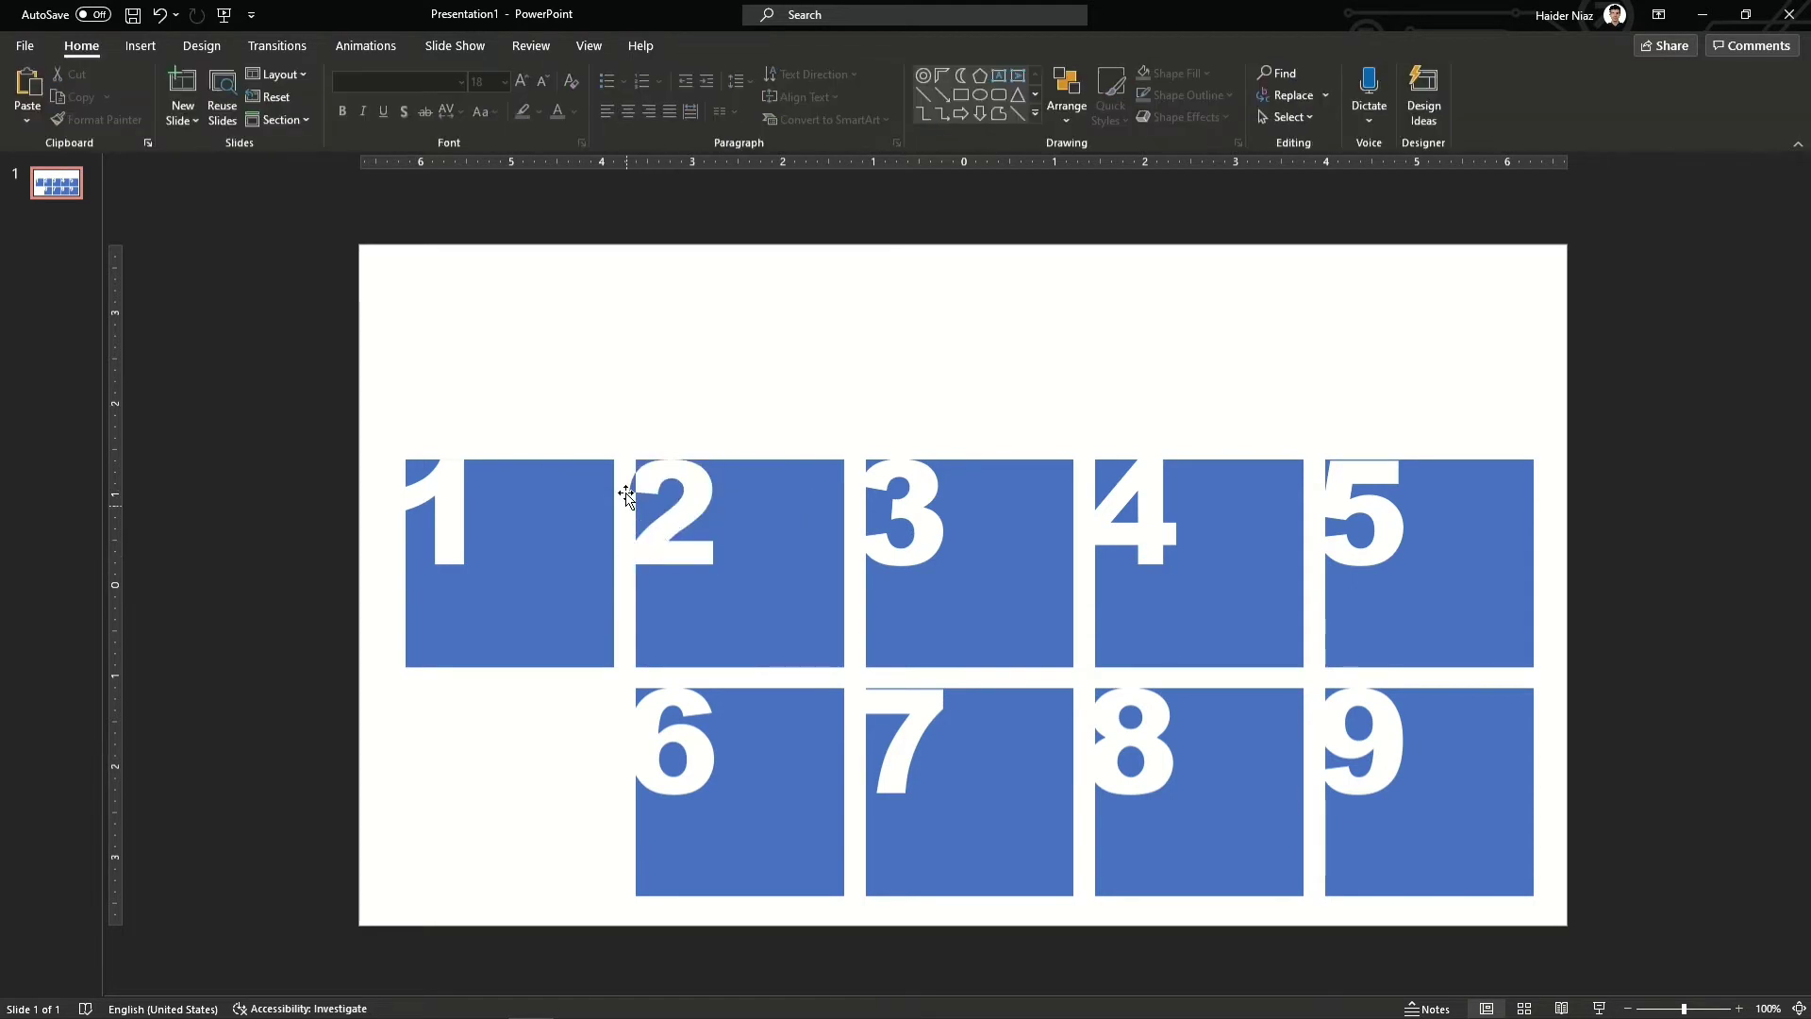
click(626, 477)
key(Delete)
Fragment tile 3 together with its number 3.
click(962, 502)
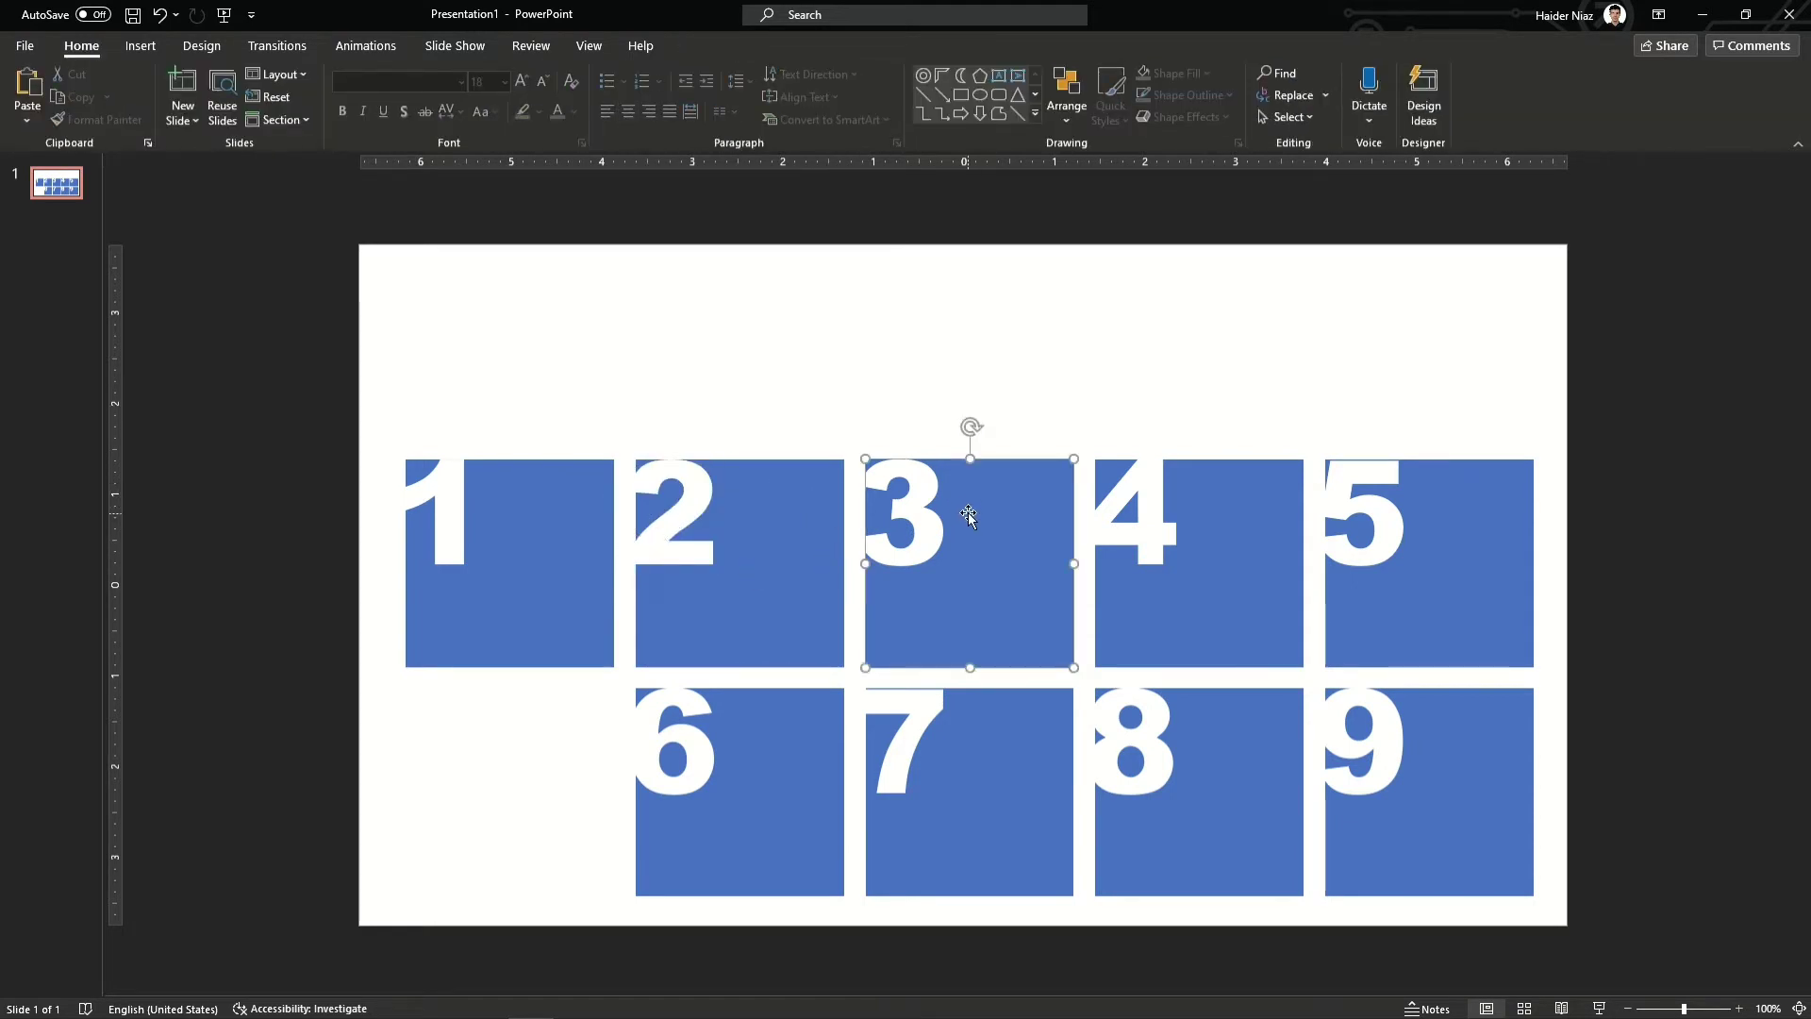
shift+click(921, 547)
click(703, 46)
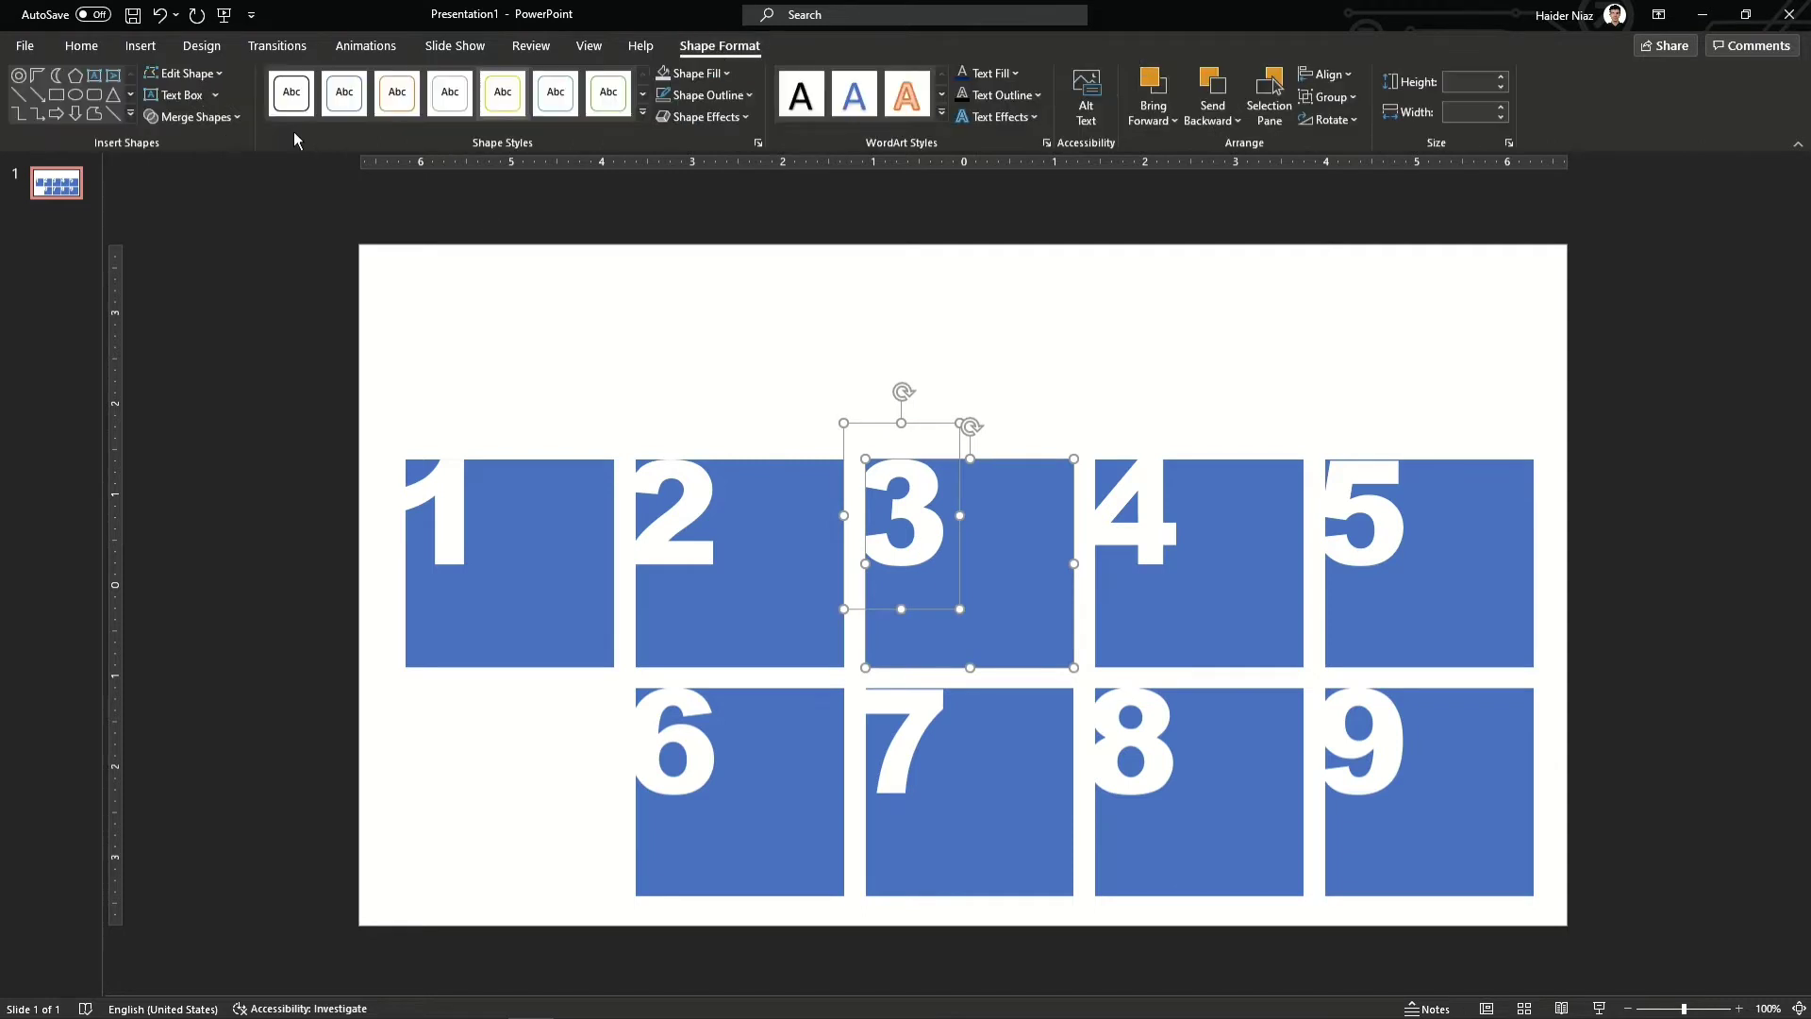
click(193, 116)
click(209, 199)
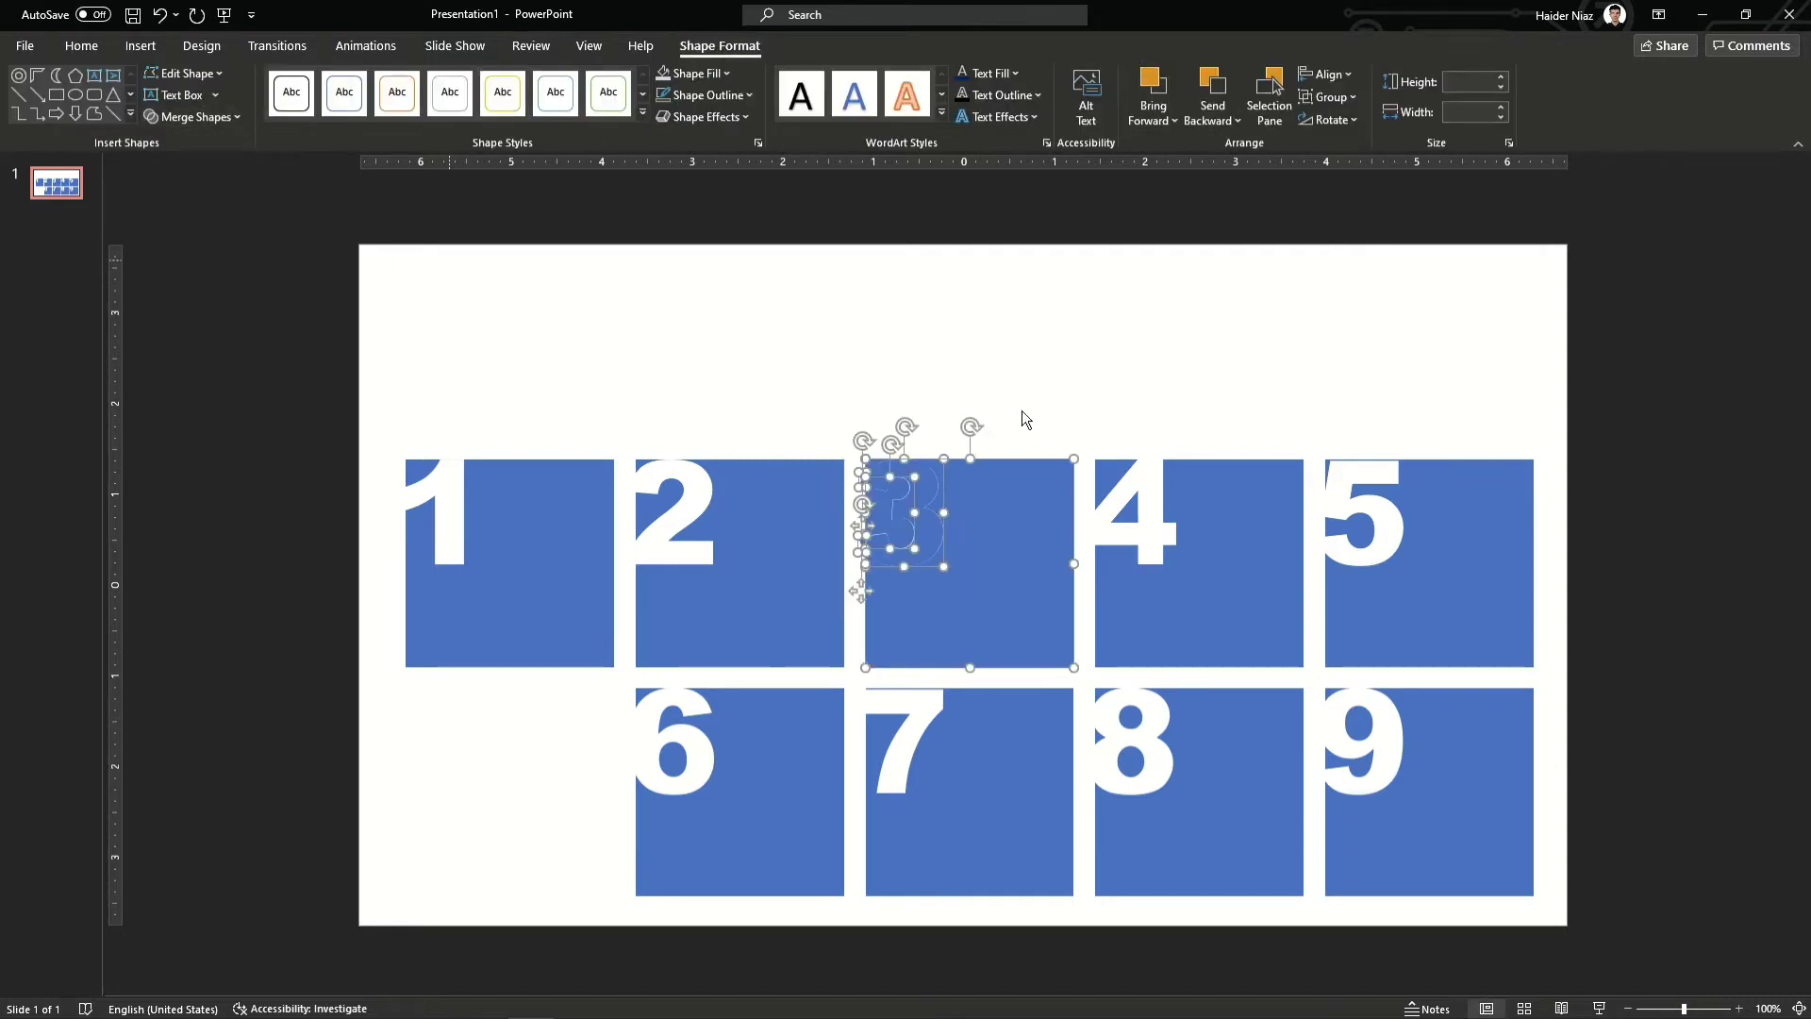
click(1087, 373)
Fragment tiles 4 and 5 together with their numbers 4 and 5.
click(1244, 557)
shift+click(1154, 531)
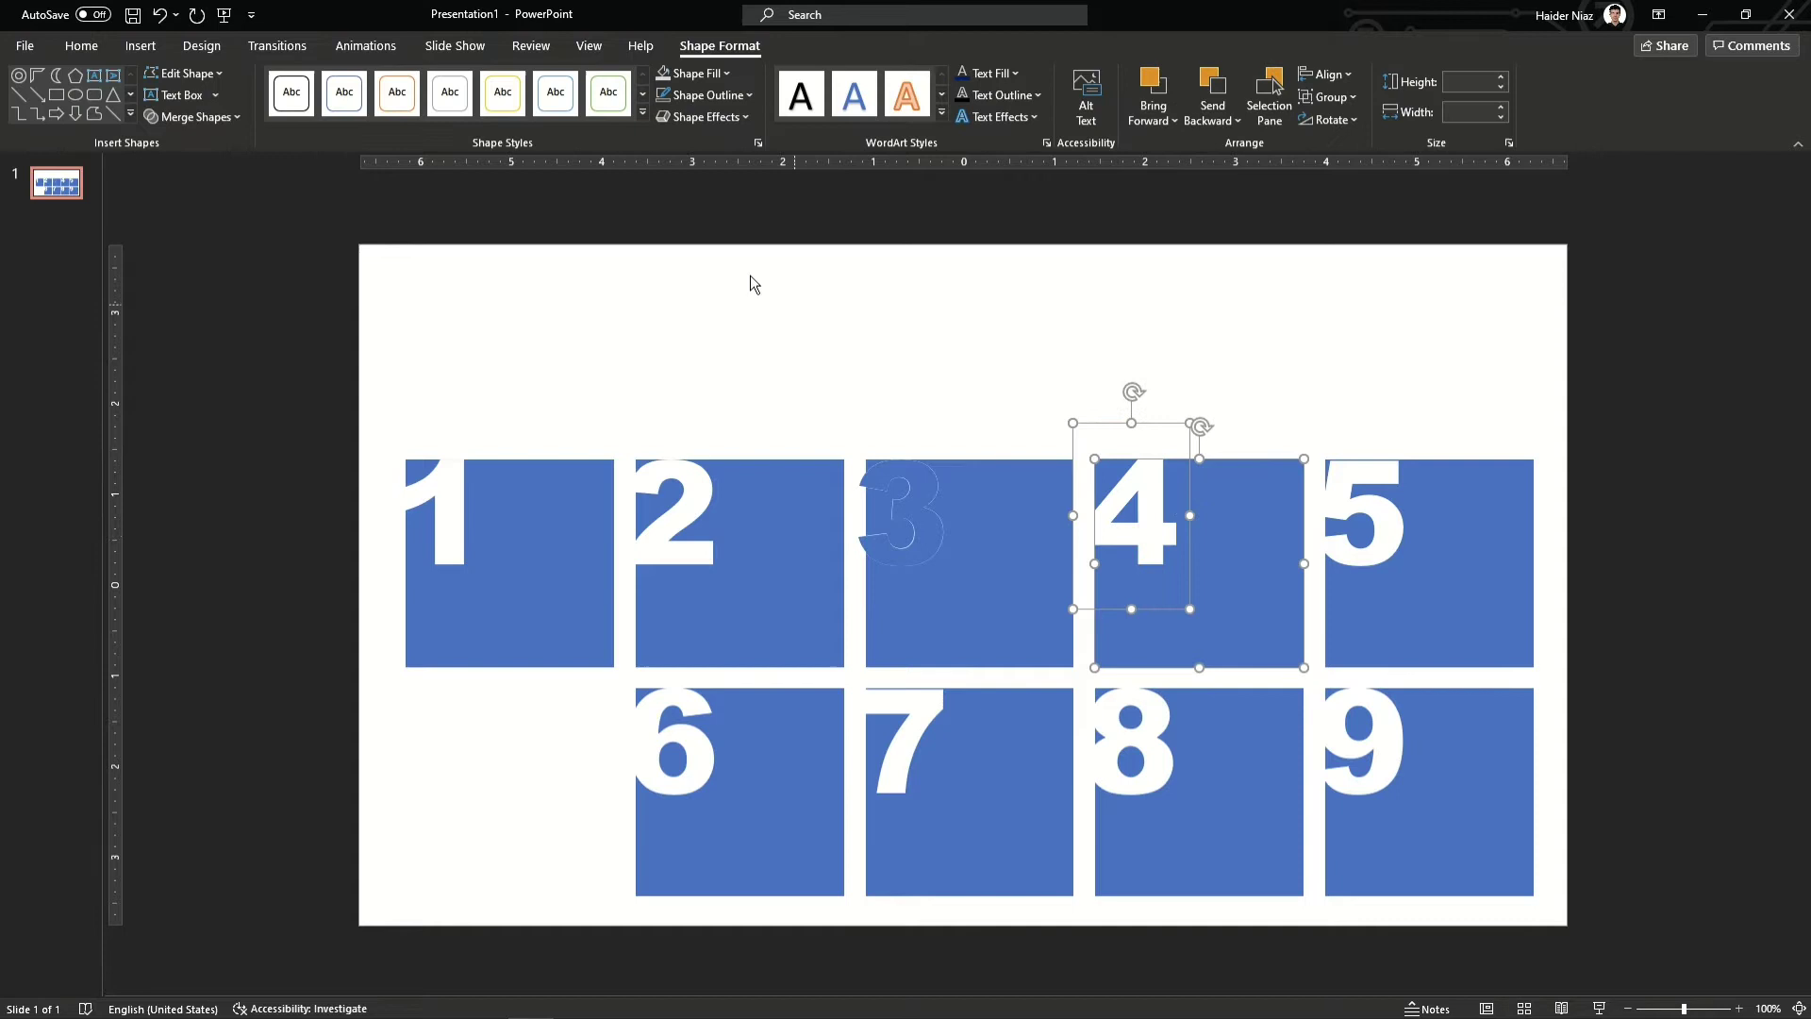
shift+click(1464, 655)
shift+click(1364, 533)
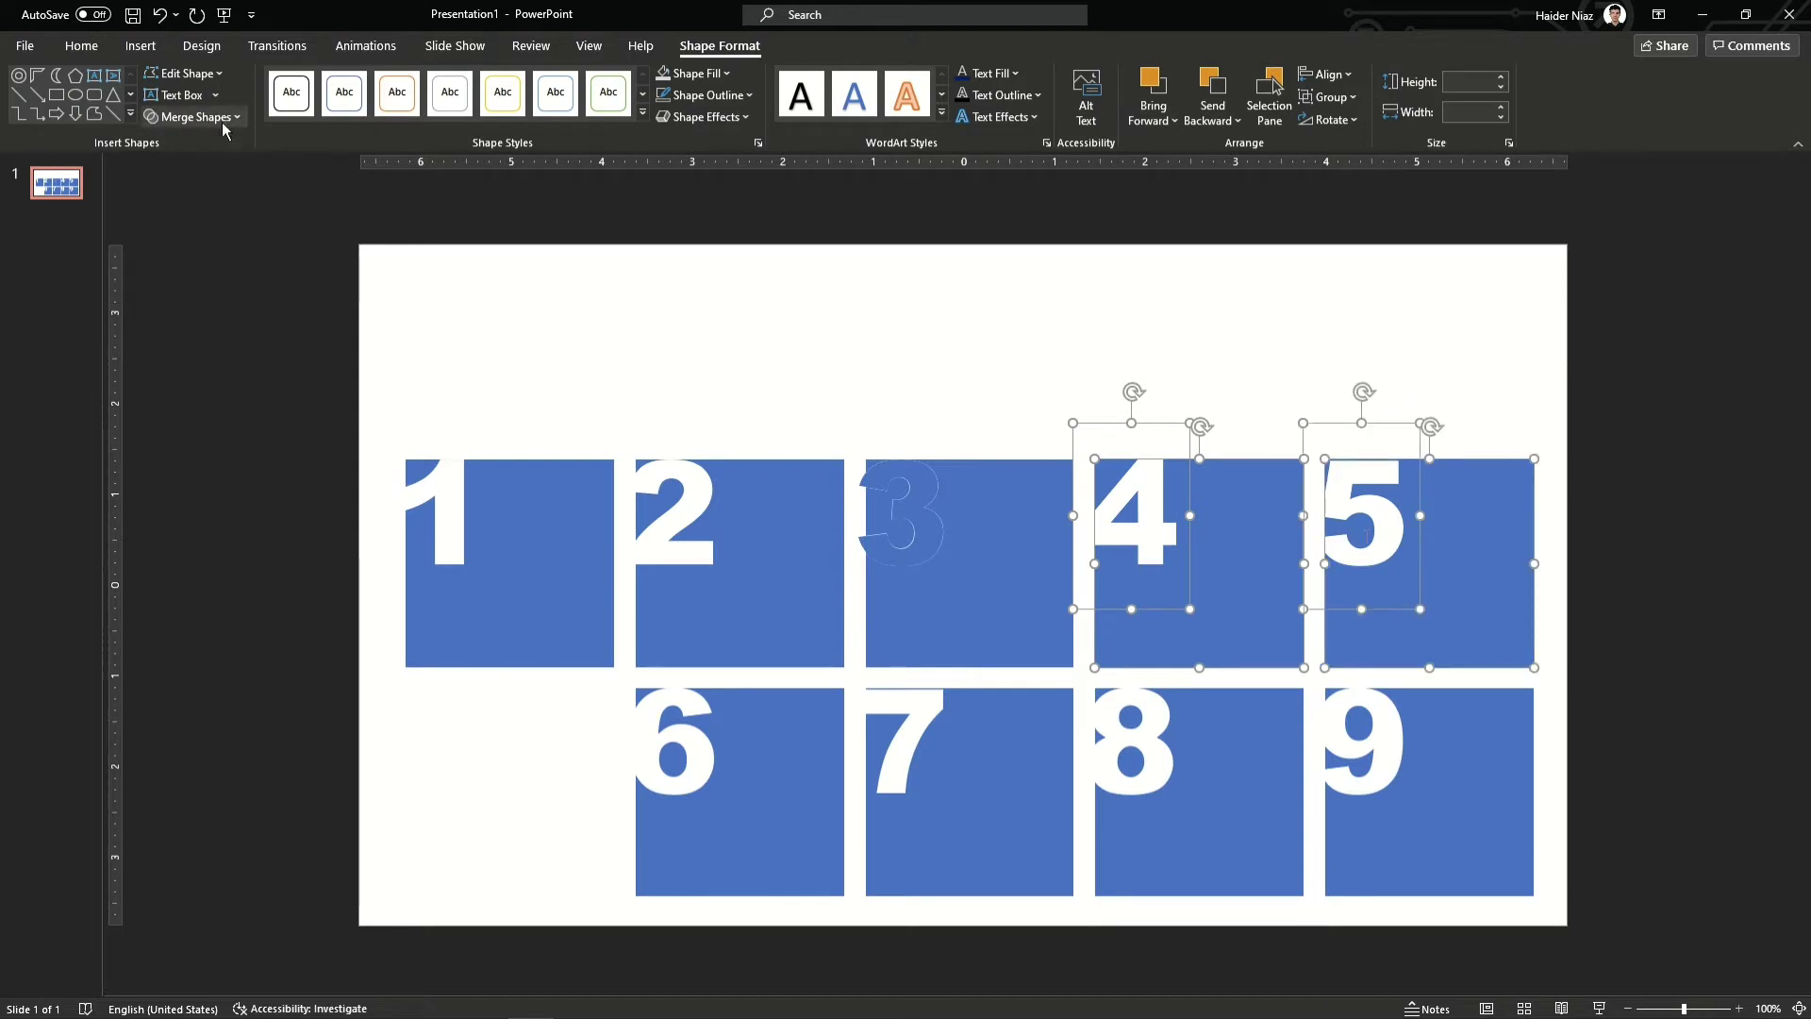
click(193, 116)
click(200, 202)
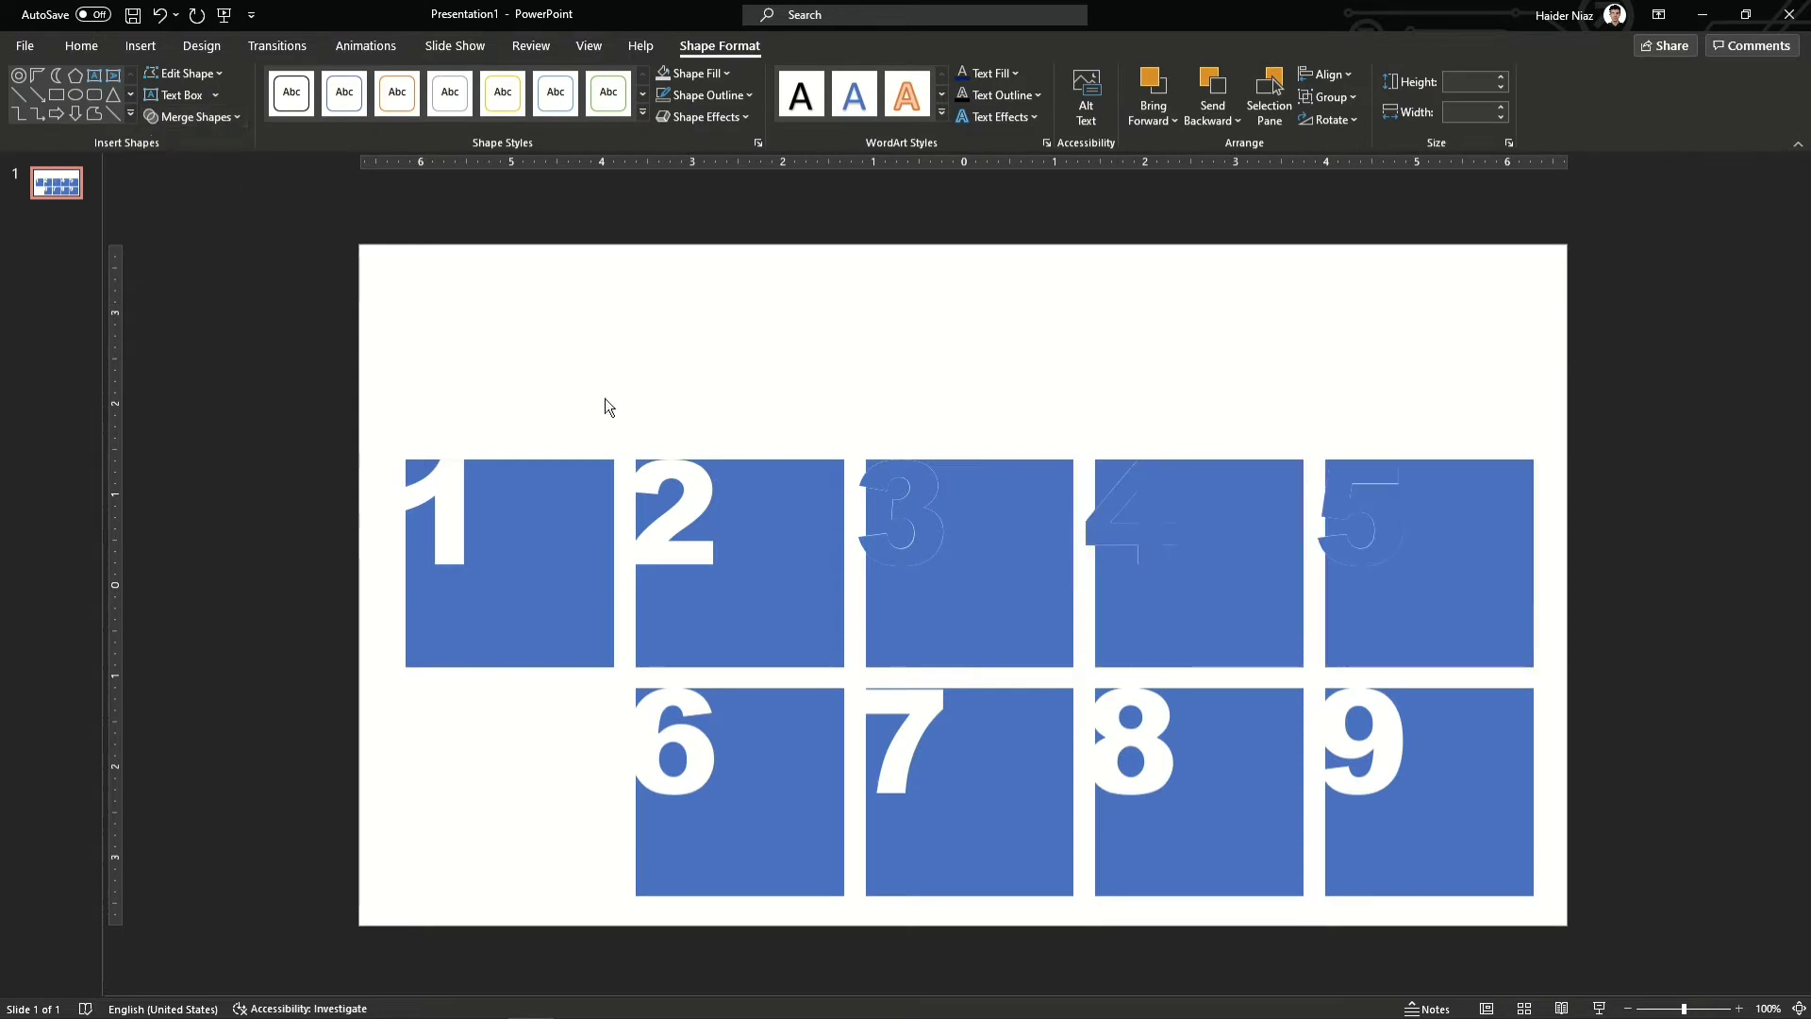
drag(1628, 644, 1749, 841)
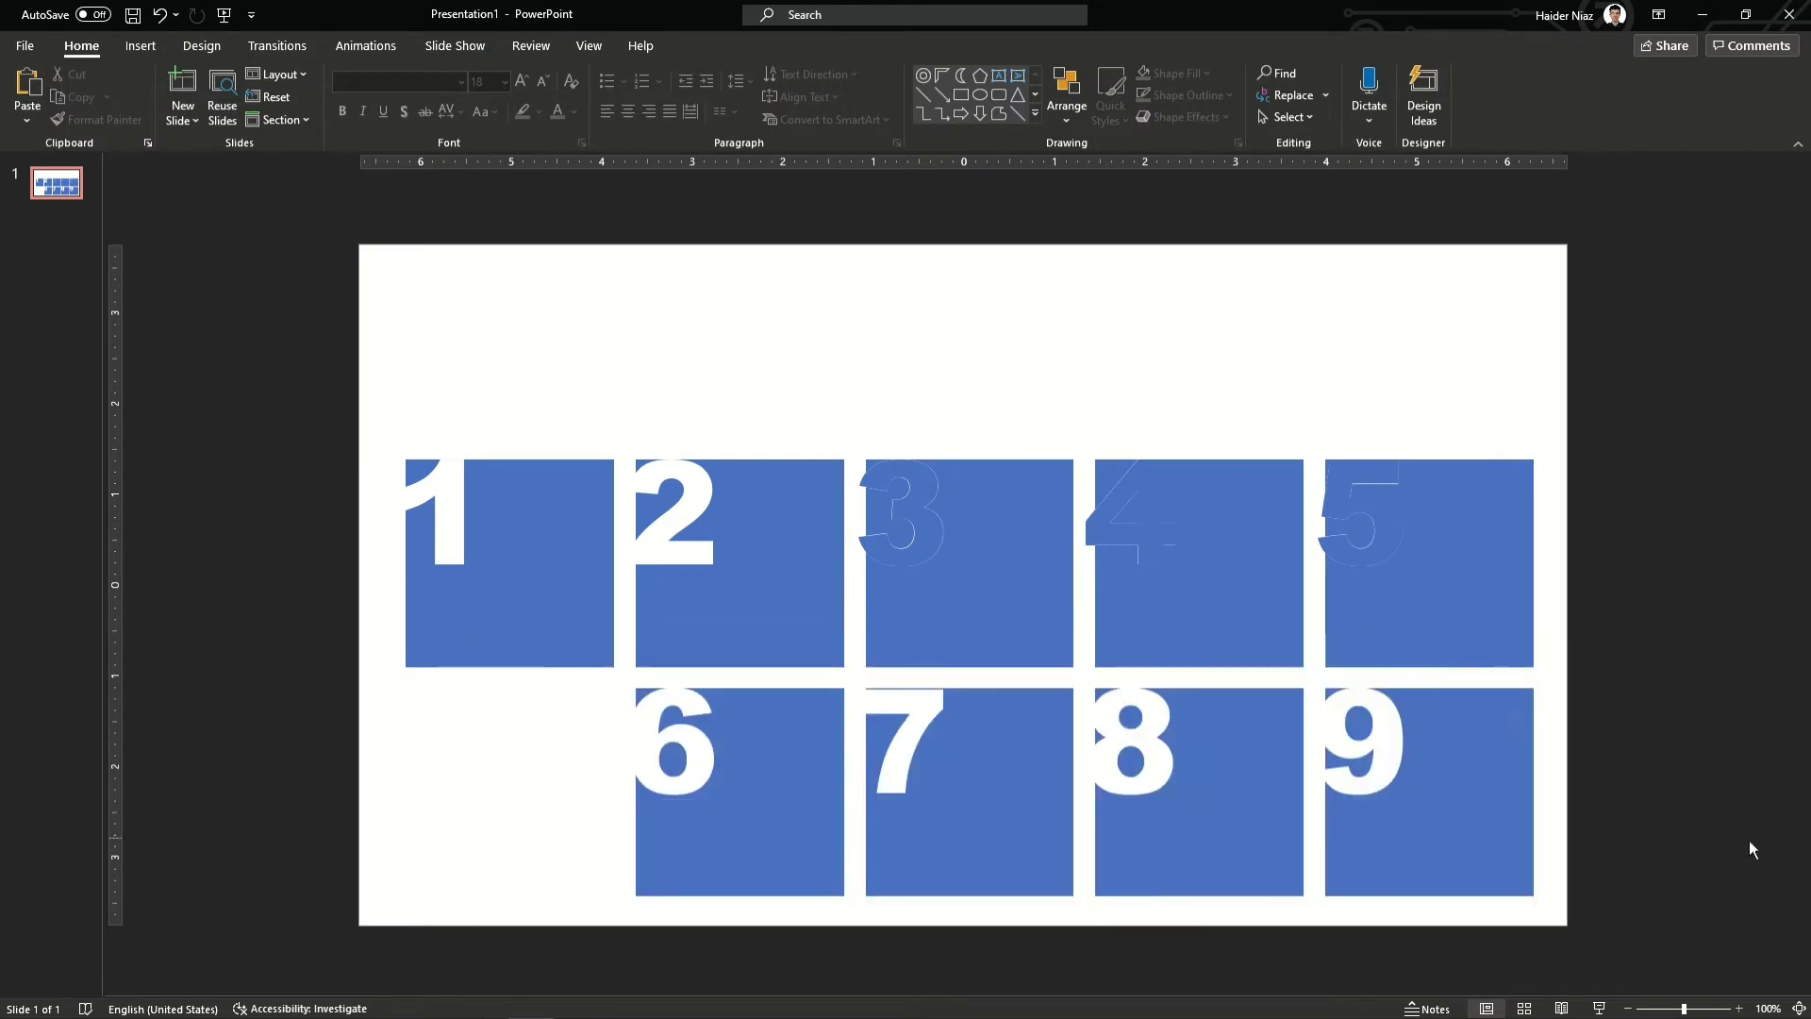
Select tiles 6–9 with their numbers and fragment them with Merge Shapes.
click(1468, 835)
shift+click(1168, 849)
shift+click(1023, 849)
shift+click(746, 854)
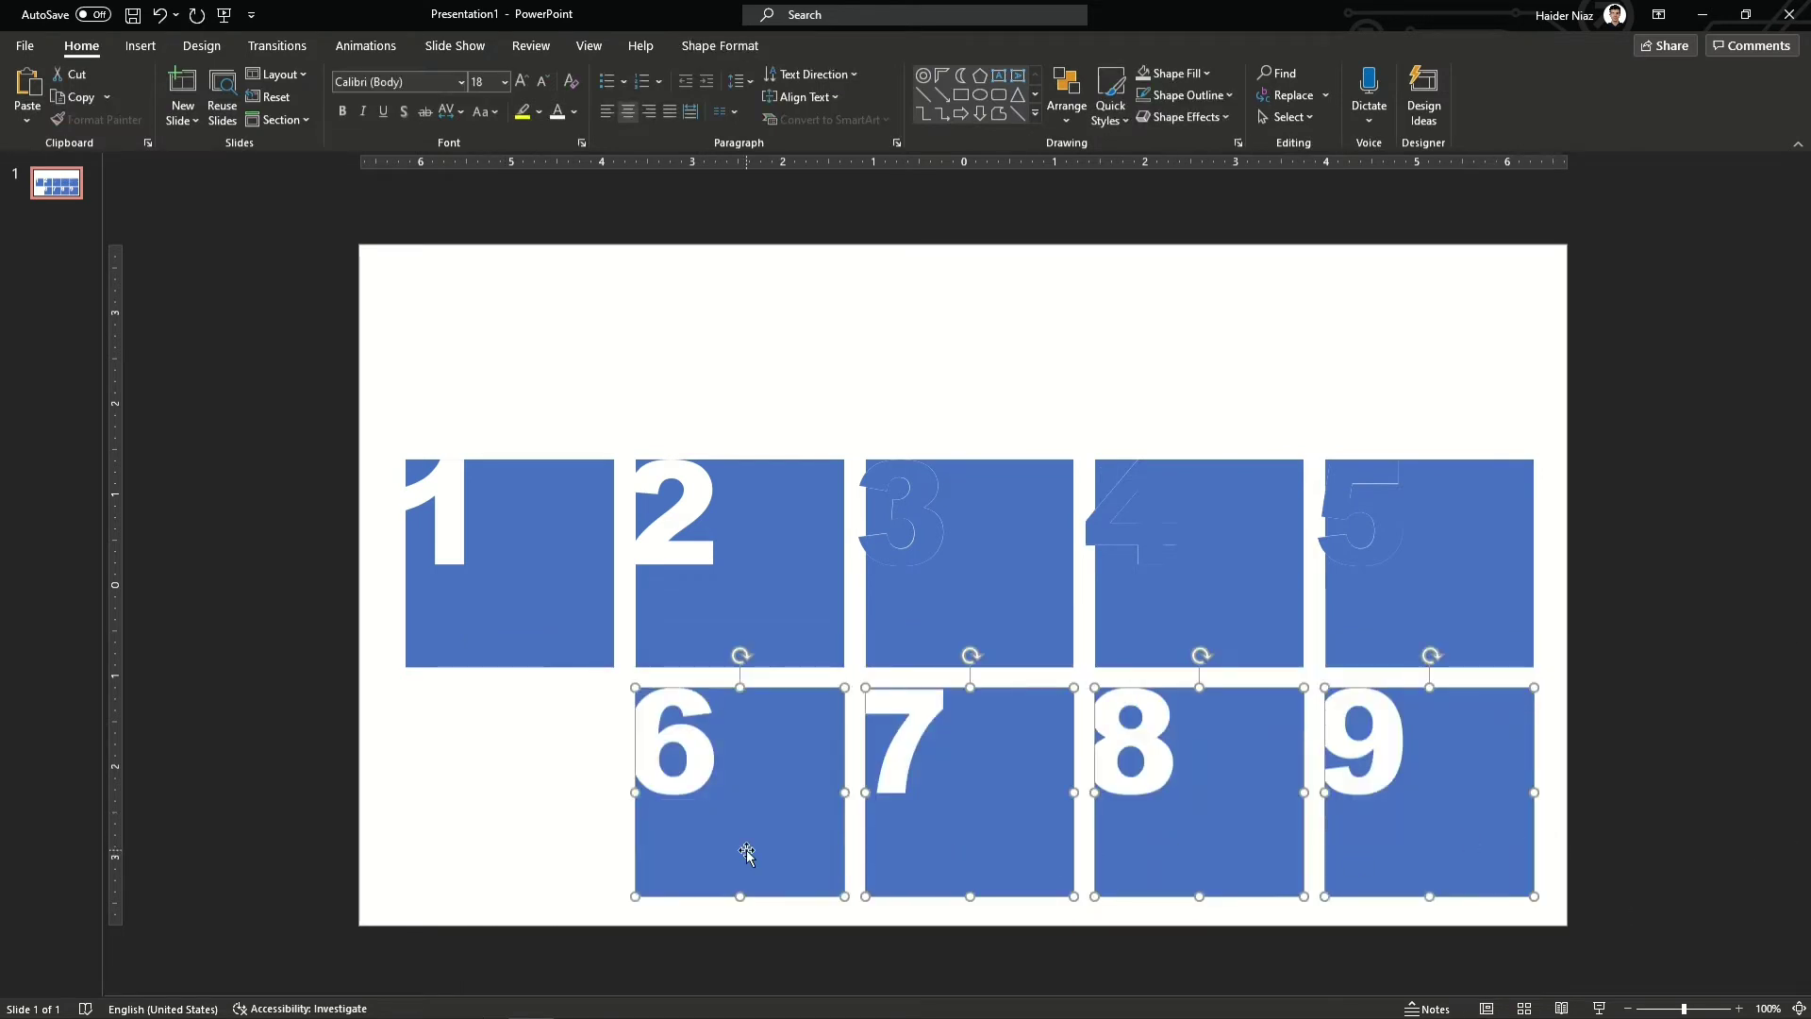
shift+click(1360, 743)
shift+click(1156, 745)
shift+click(930, 745)
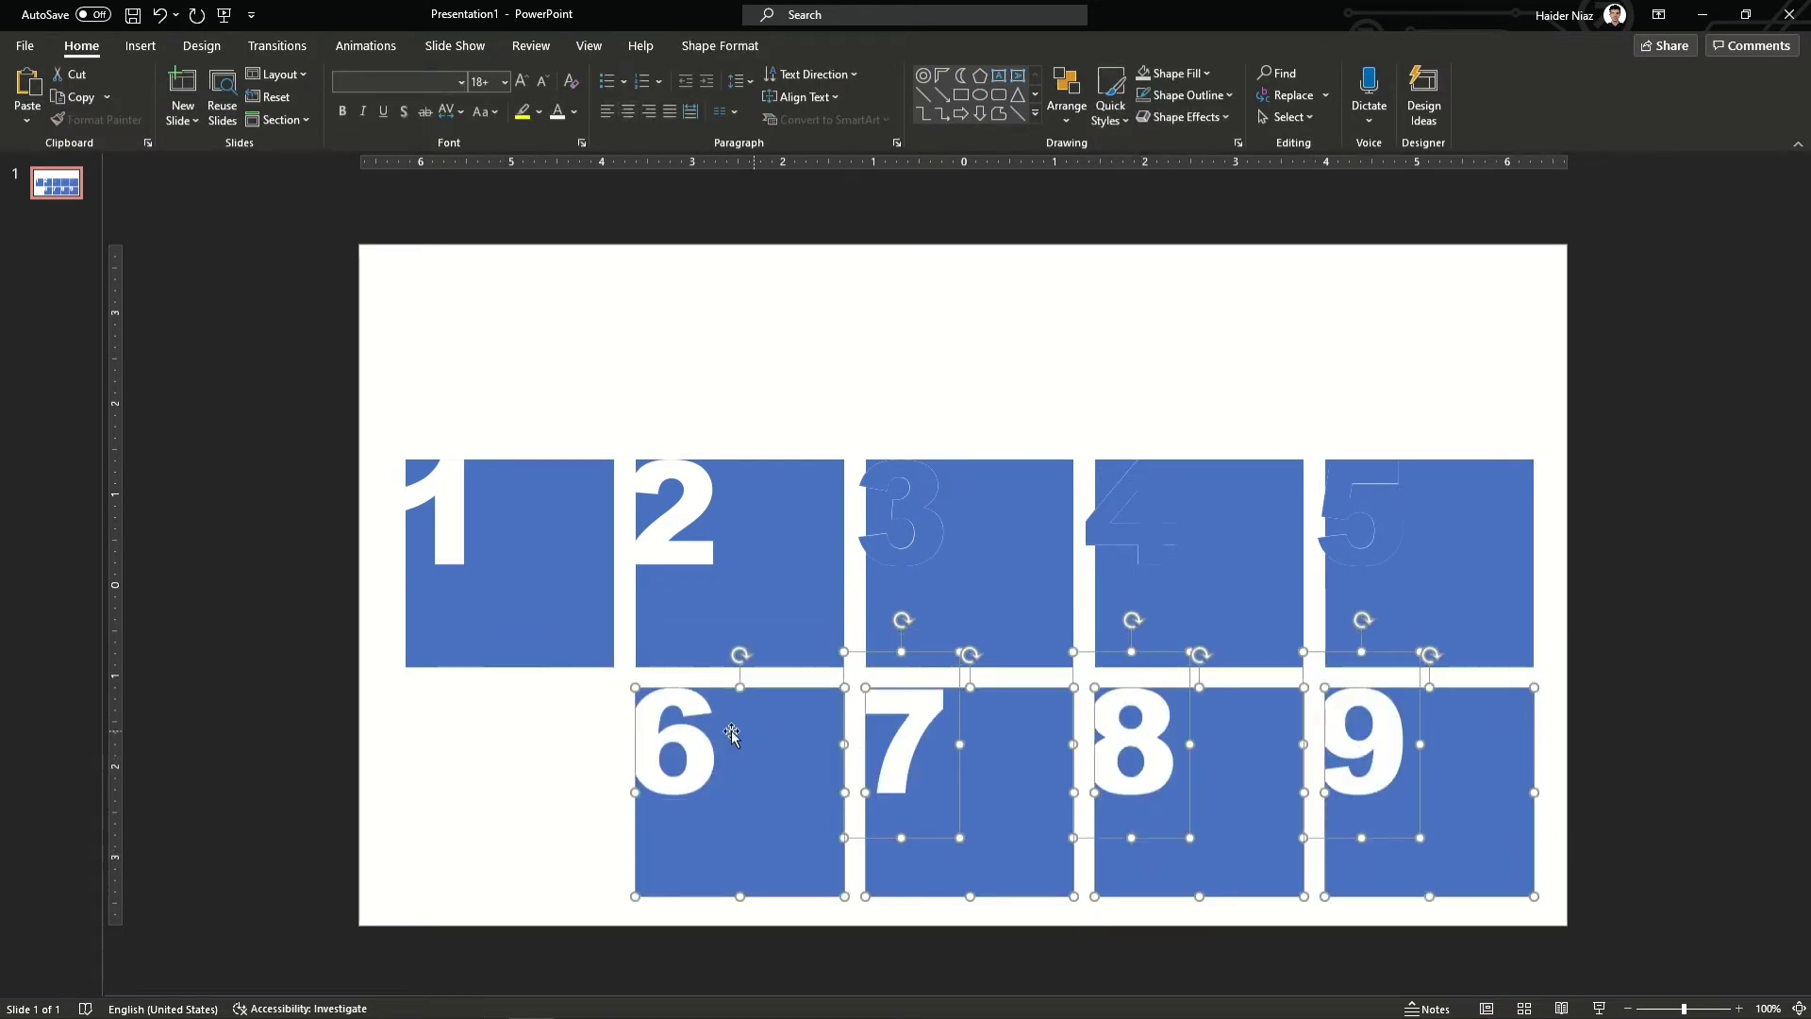
shift+click(729, 736)
click(698, 42)
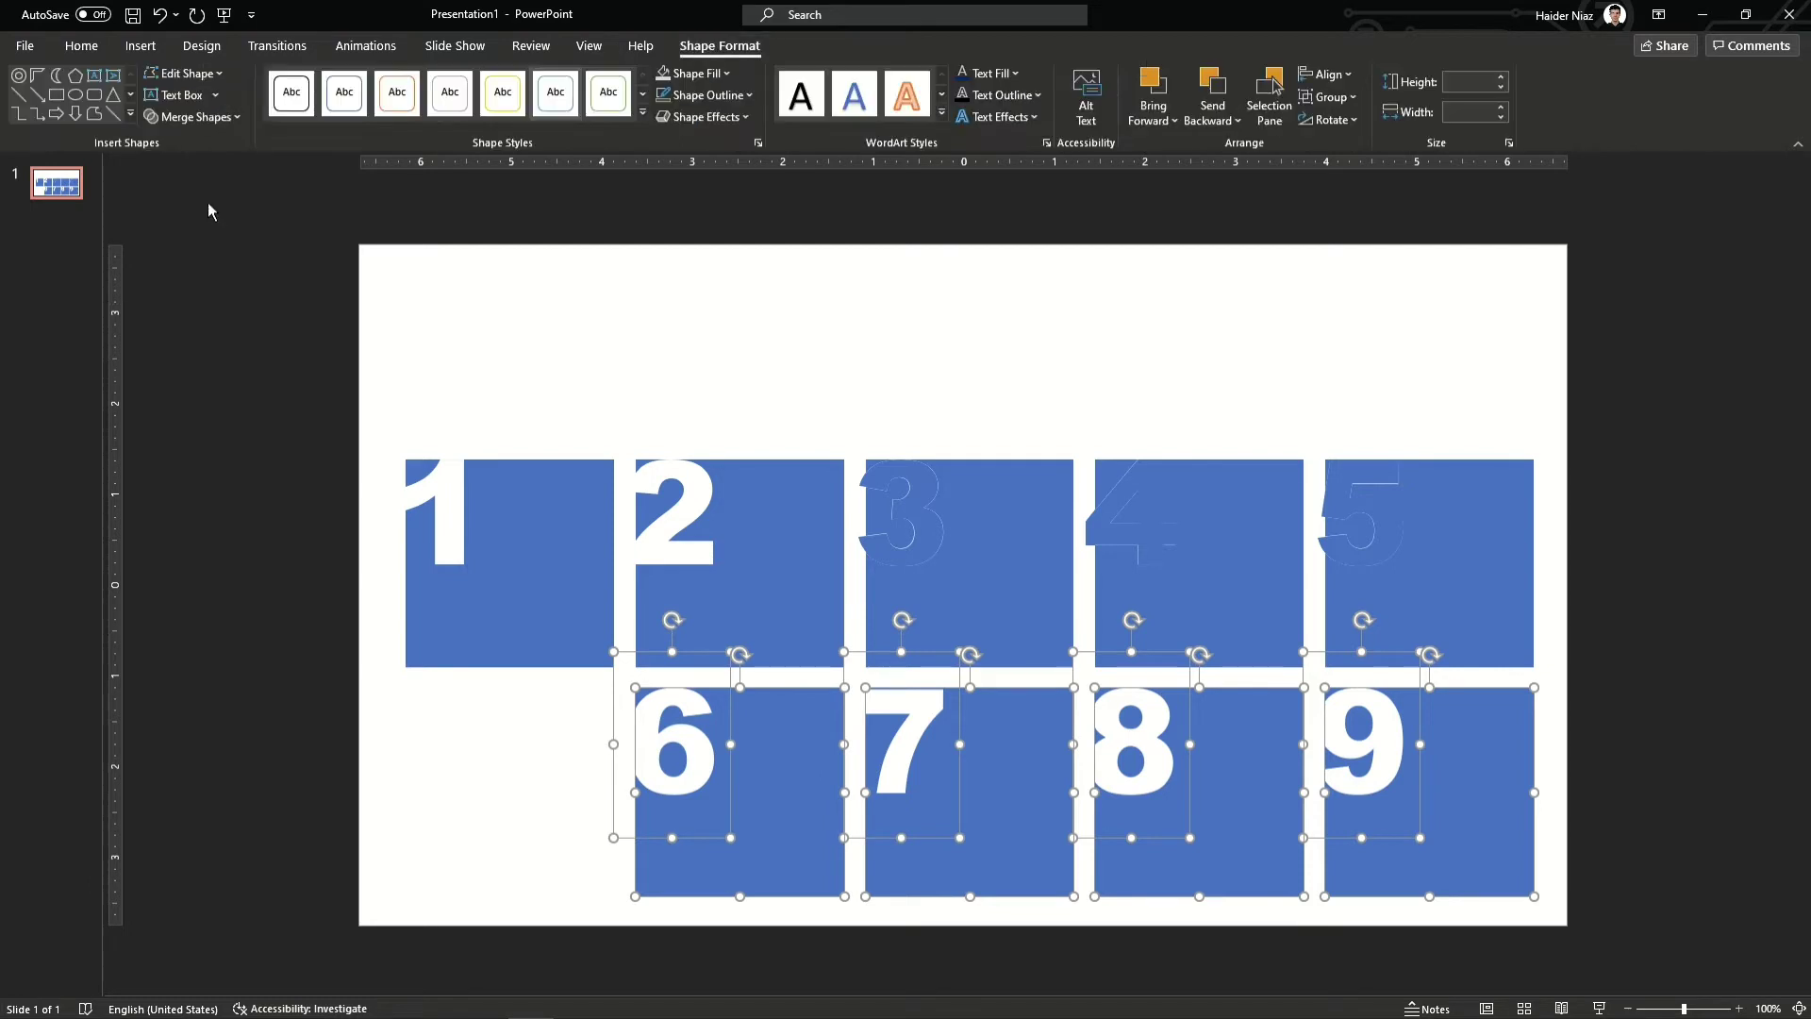
click(191, 116)
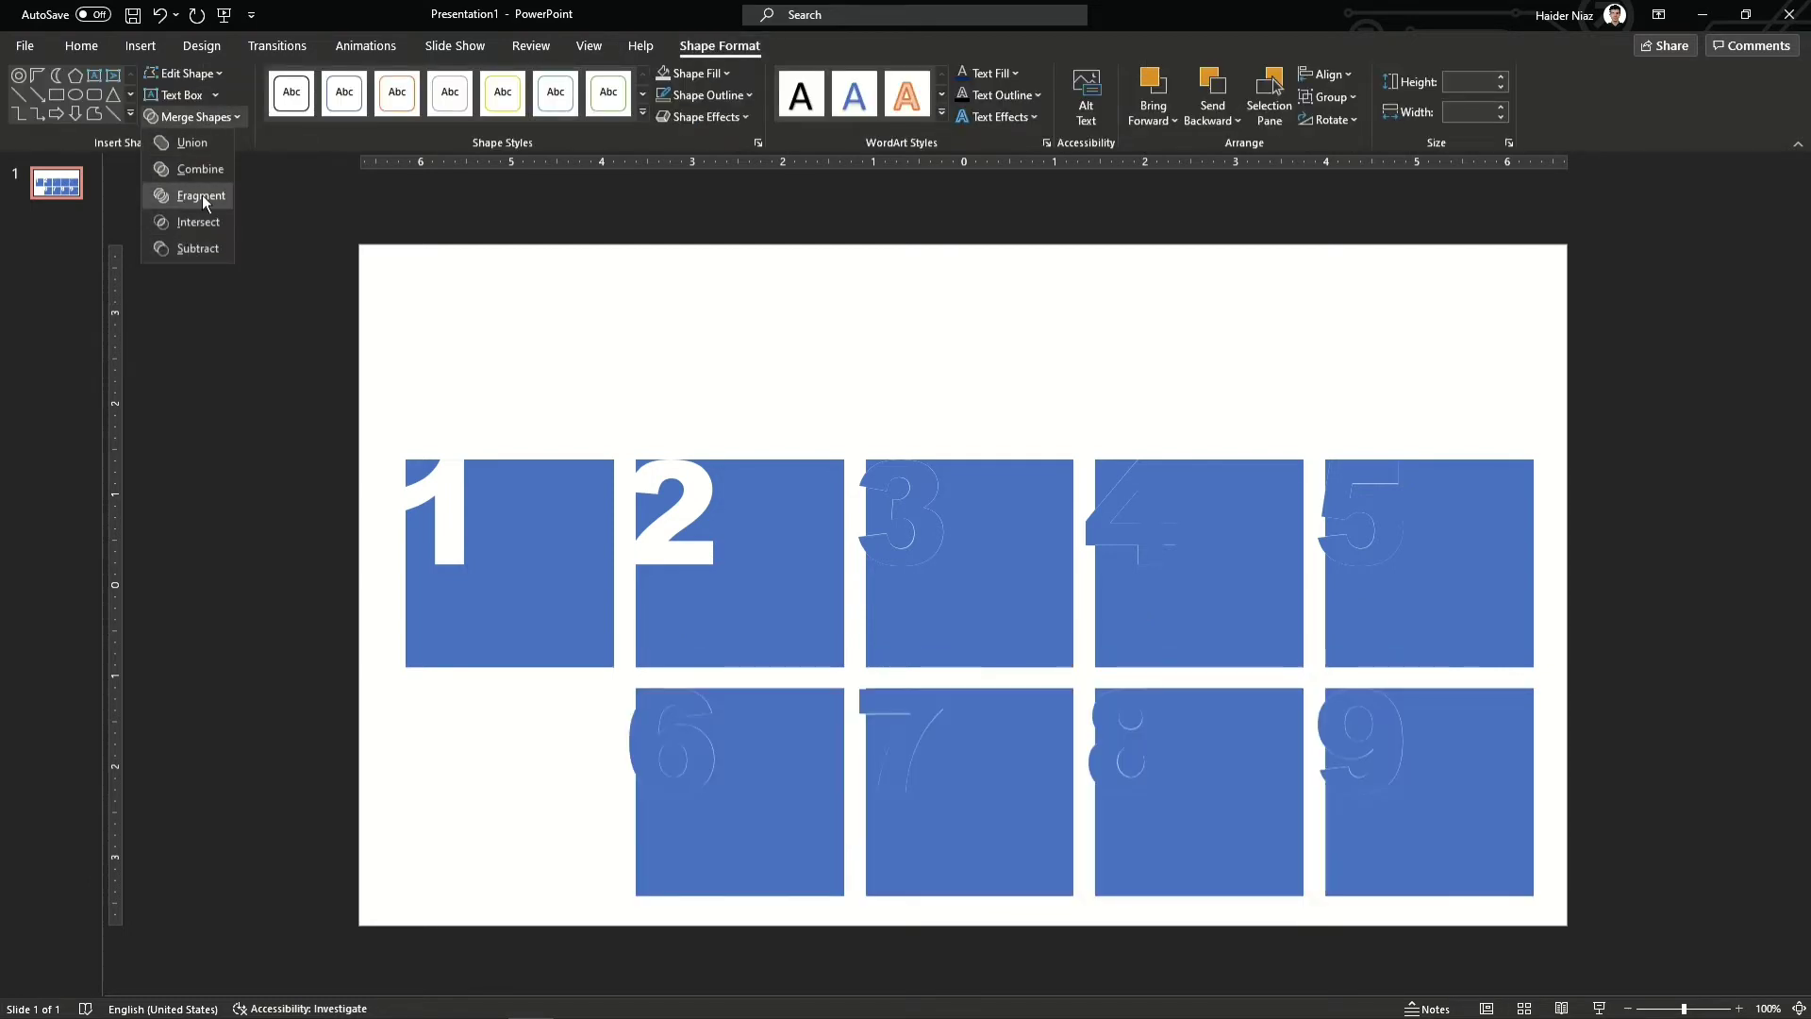
click(202, 194)
Delete the leftover fragments on tiles 3 and 4, leaving clean white 3 and 4.
click(906, 494)
key(Delete)
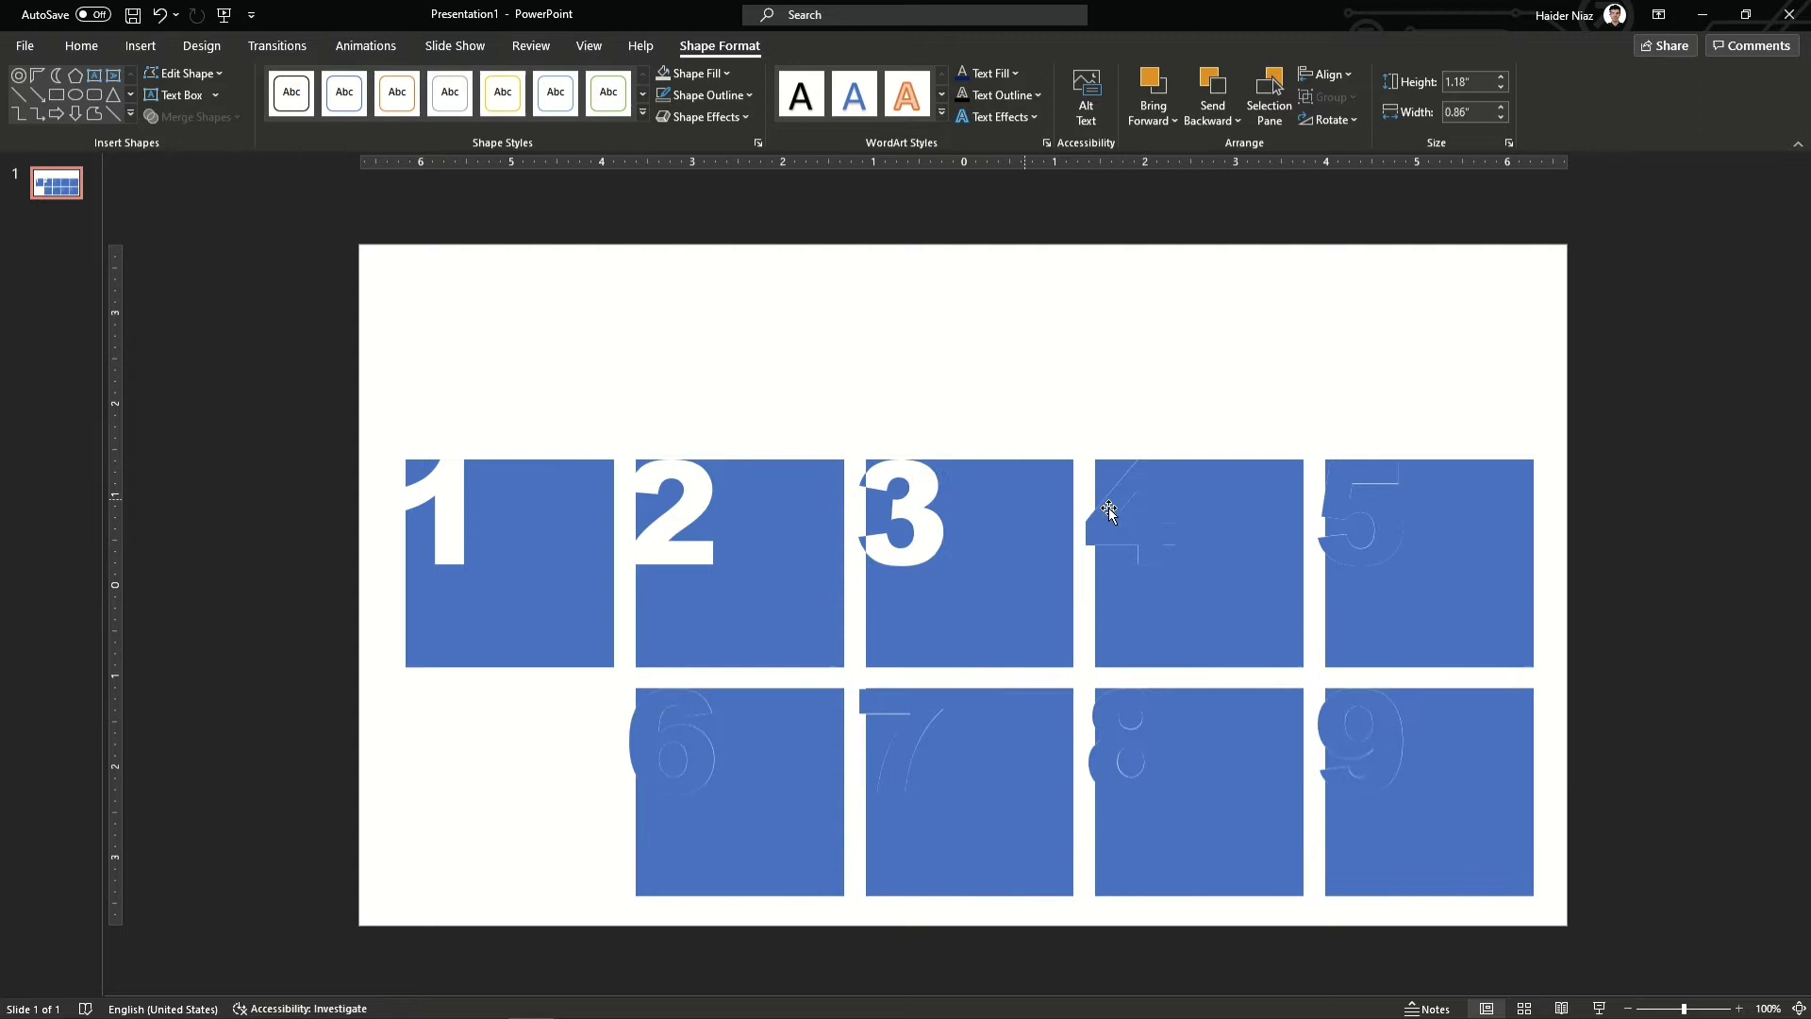
click(879, 604)
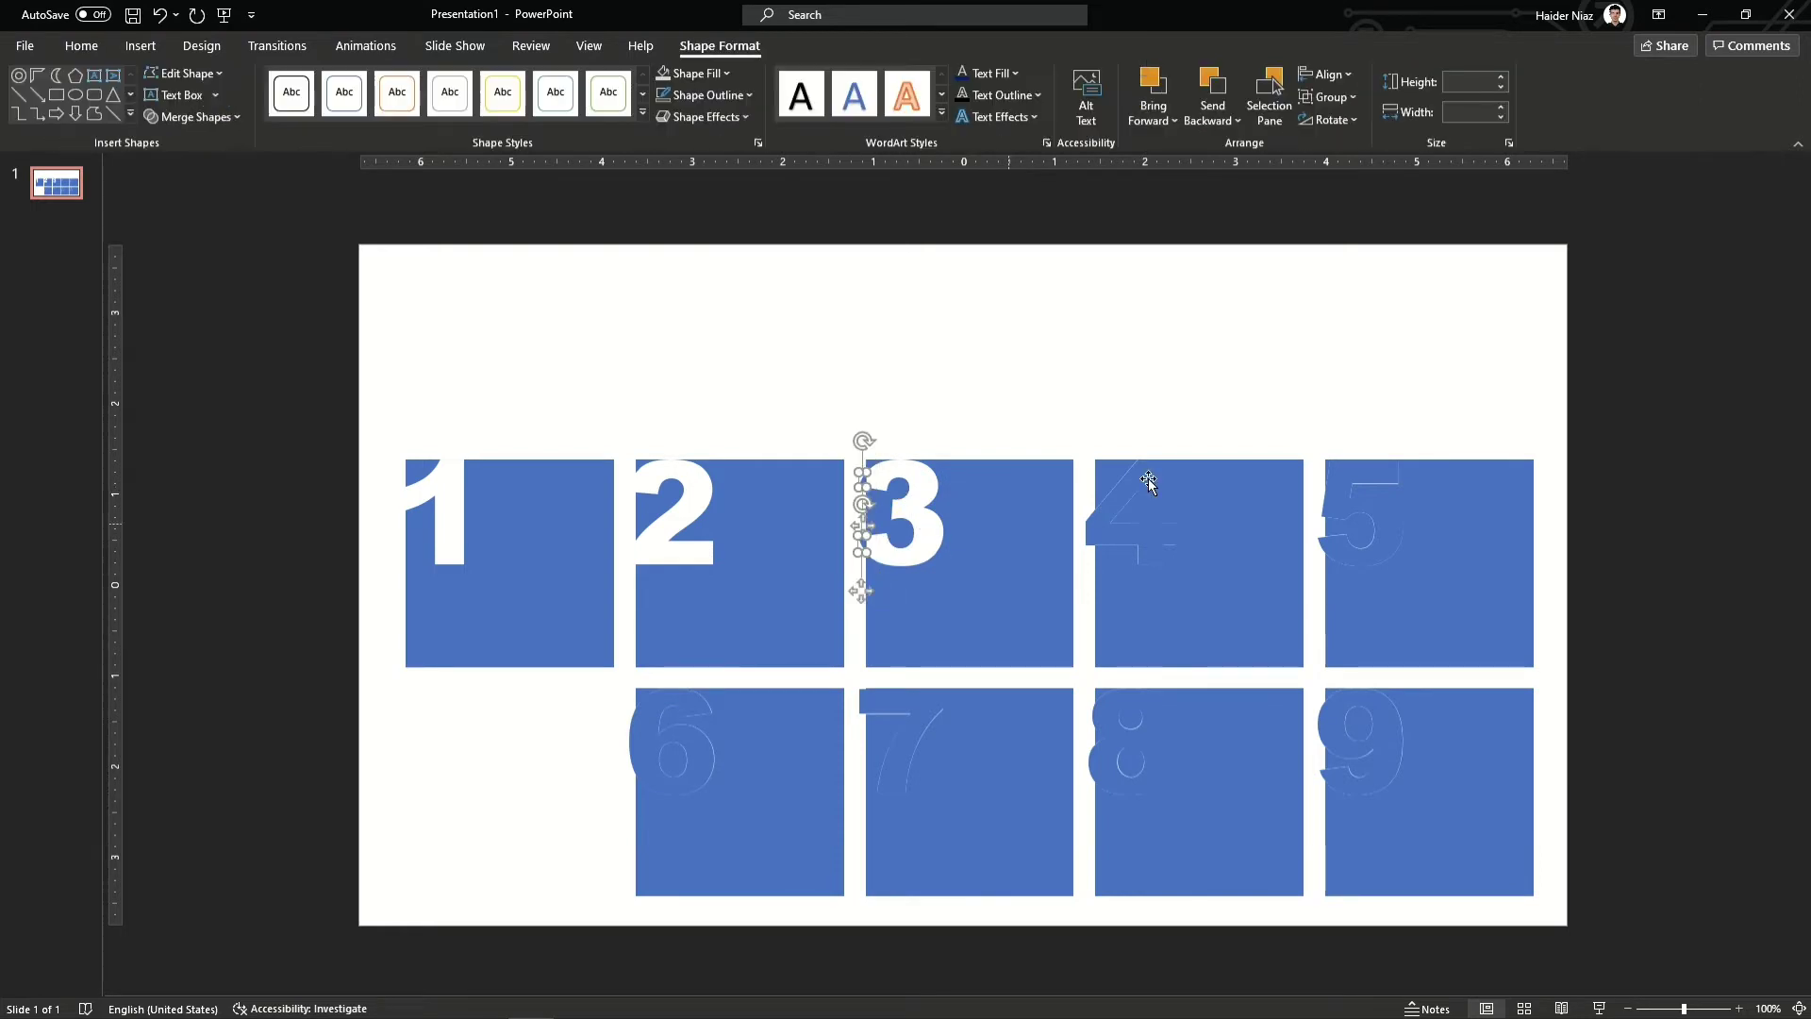
key(Delete)
drag(1070, 393, 1243, 616)
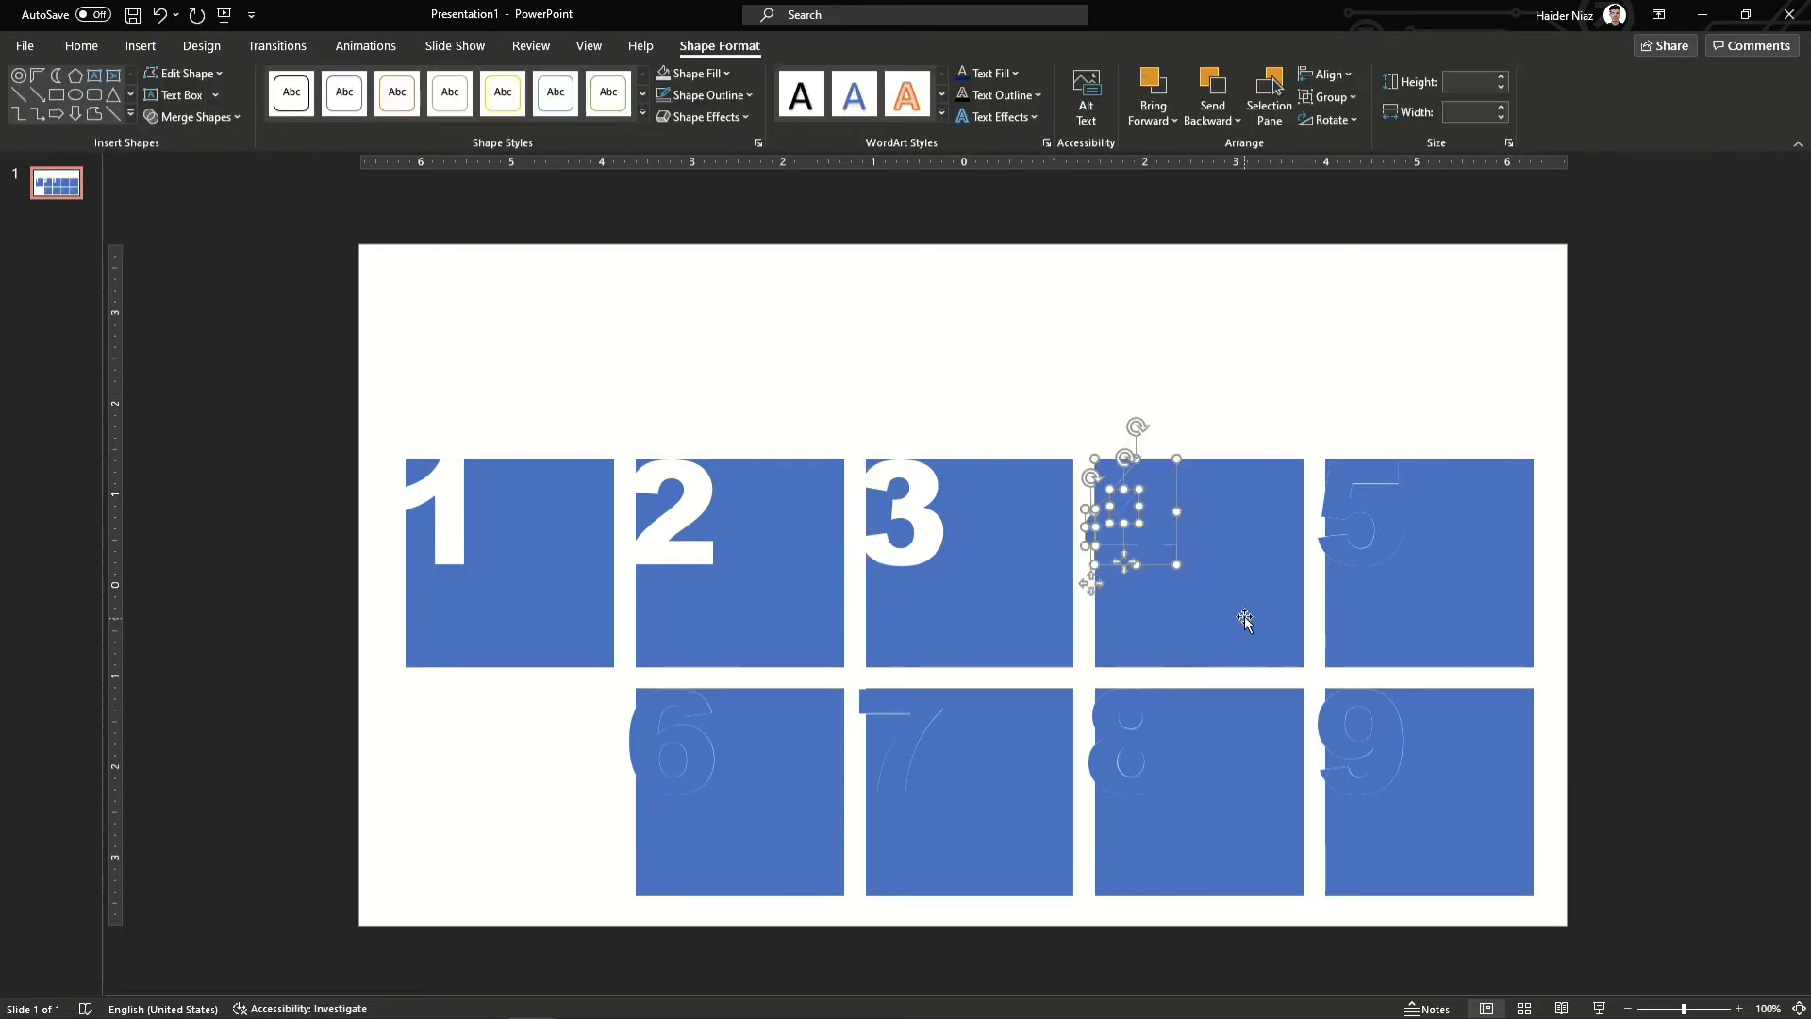
key(Delete)
click(1165, 529)
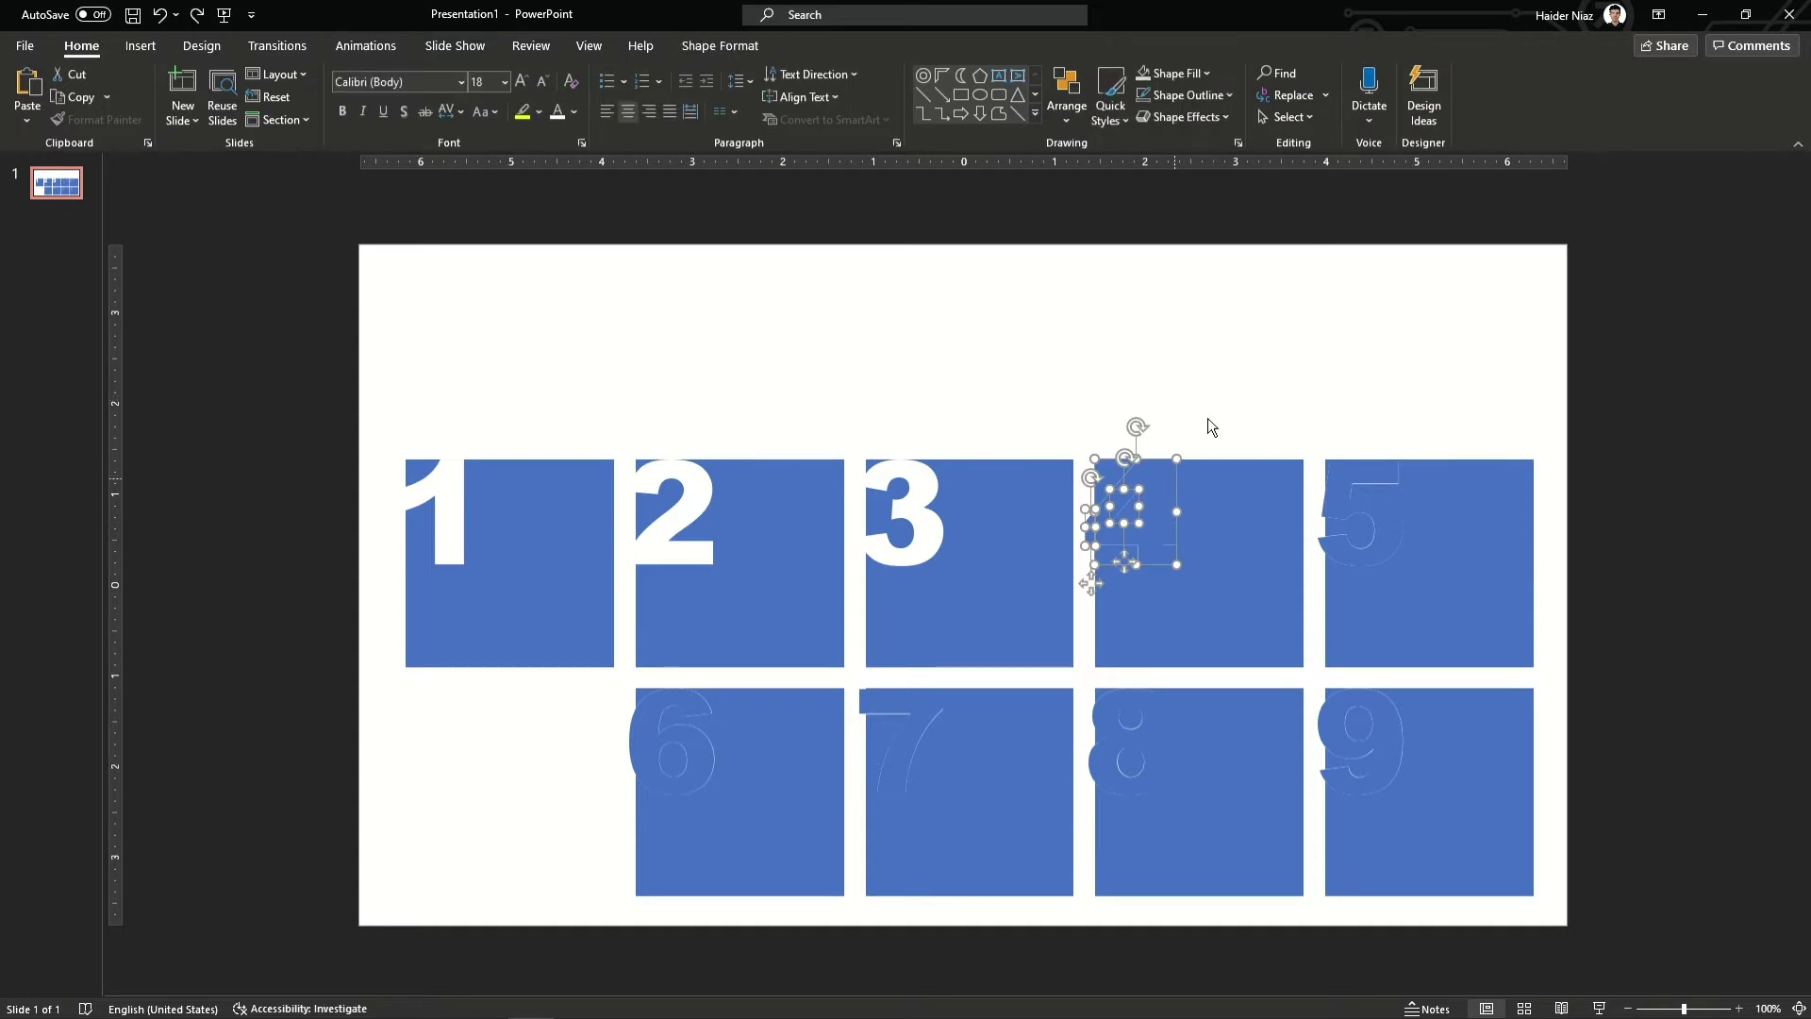
key(Delete)
click(1158, 506)
key(Delete)
click(1092, 513)
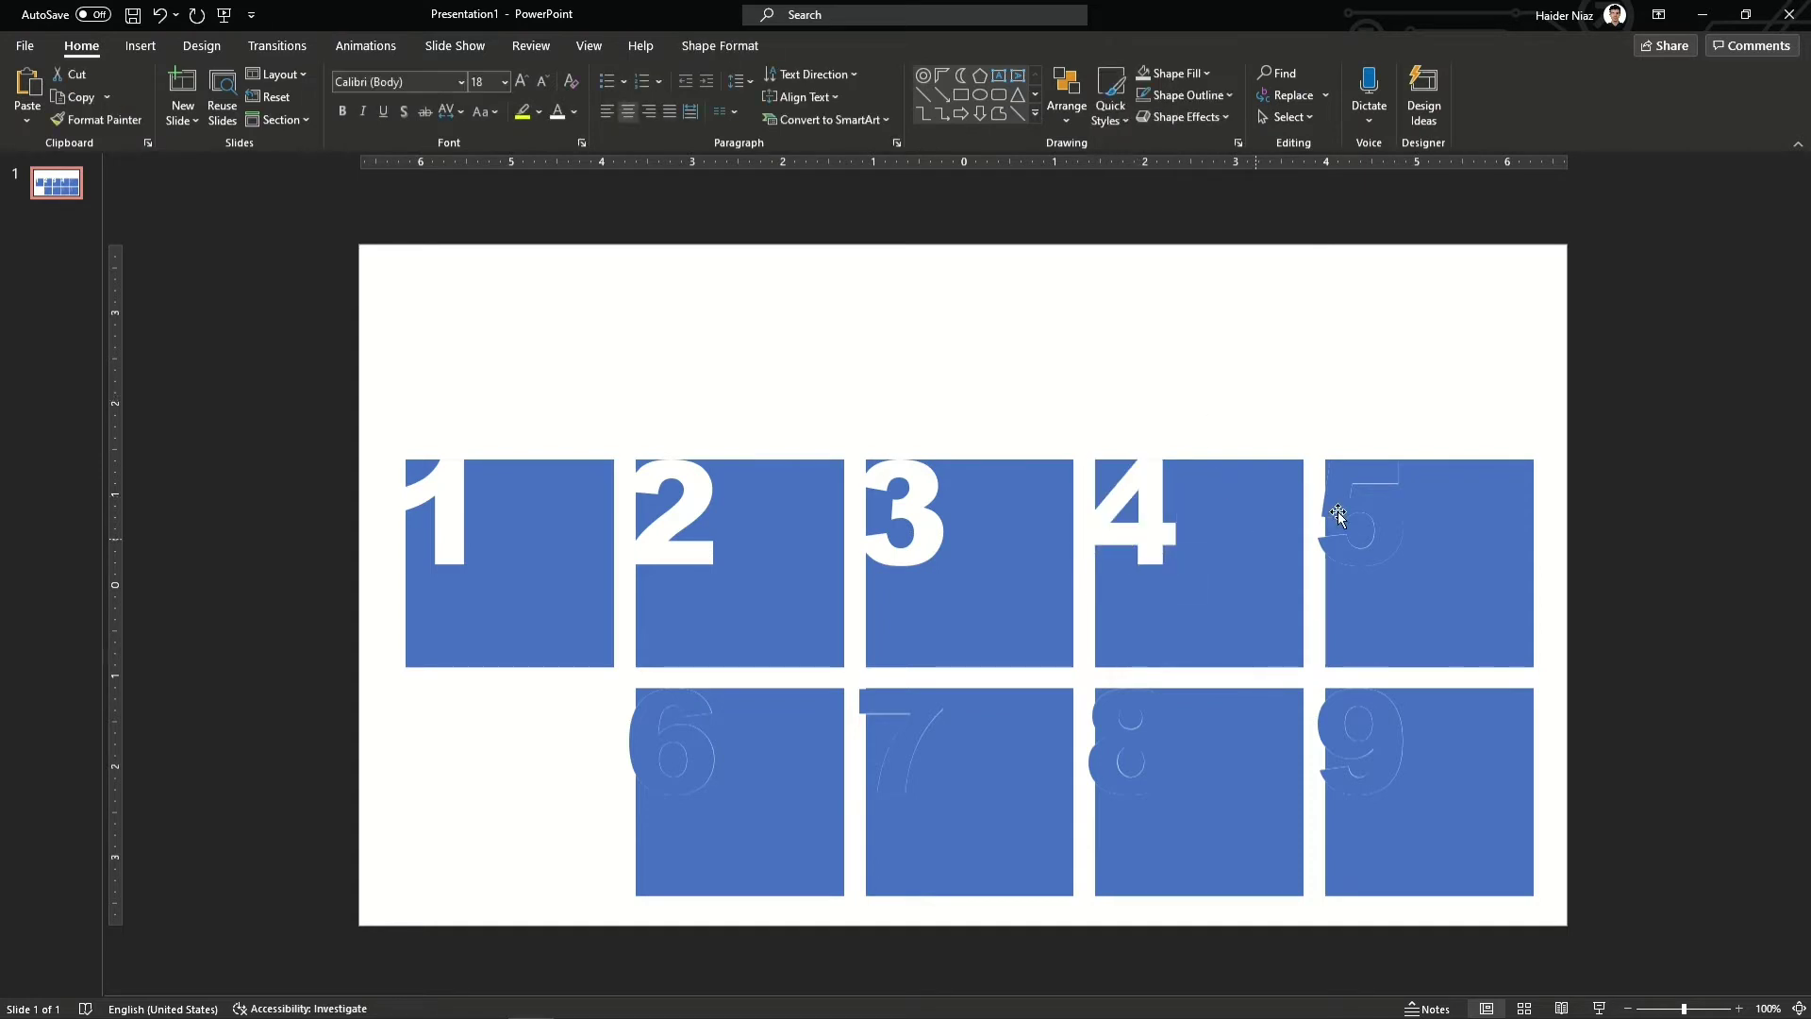
key(Delete)
Delete the fragments in the 5 and 9 tiles, leaving a solid white 5.
drag(1273, 384, 1460, 865)
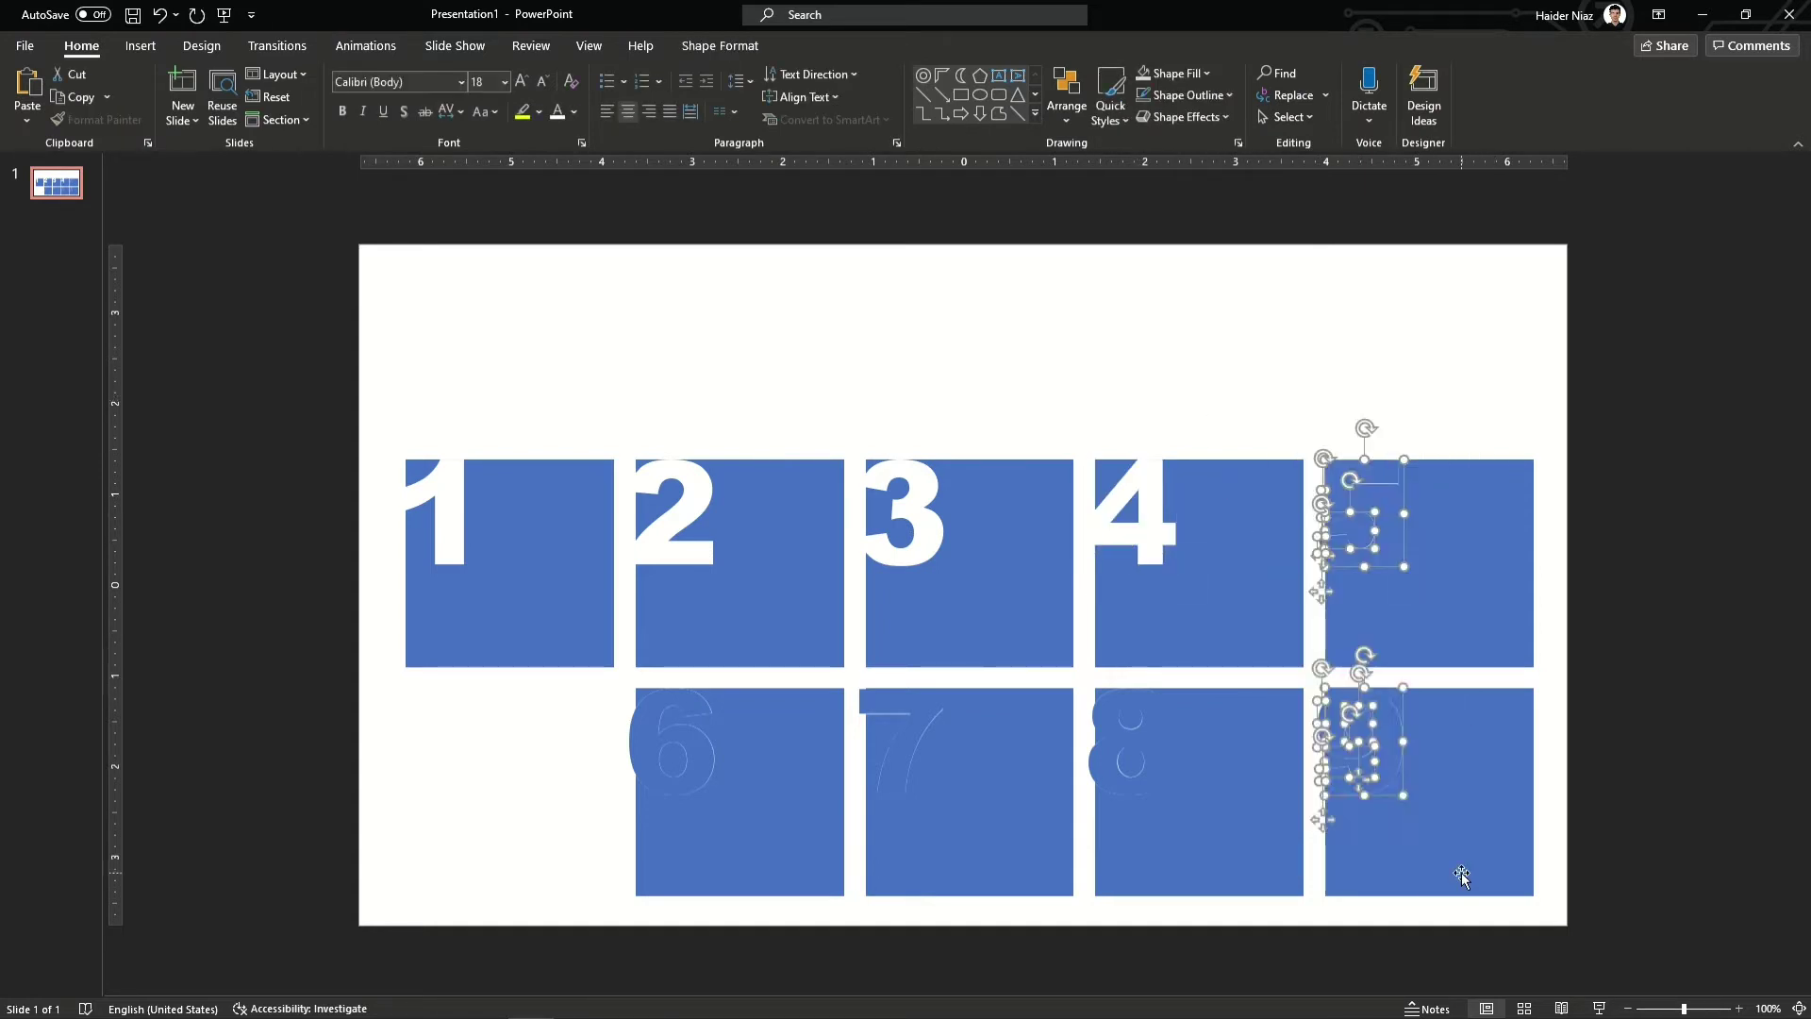
key(Delete)
key(ctrl+z)
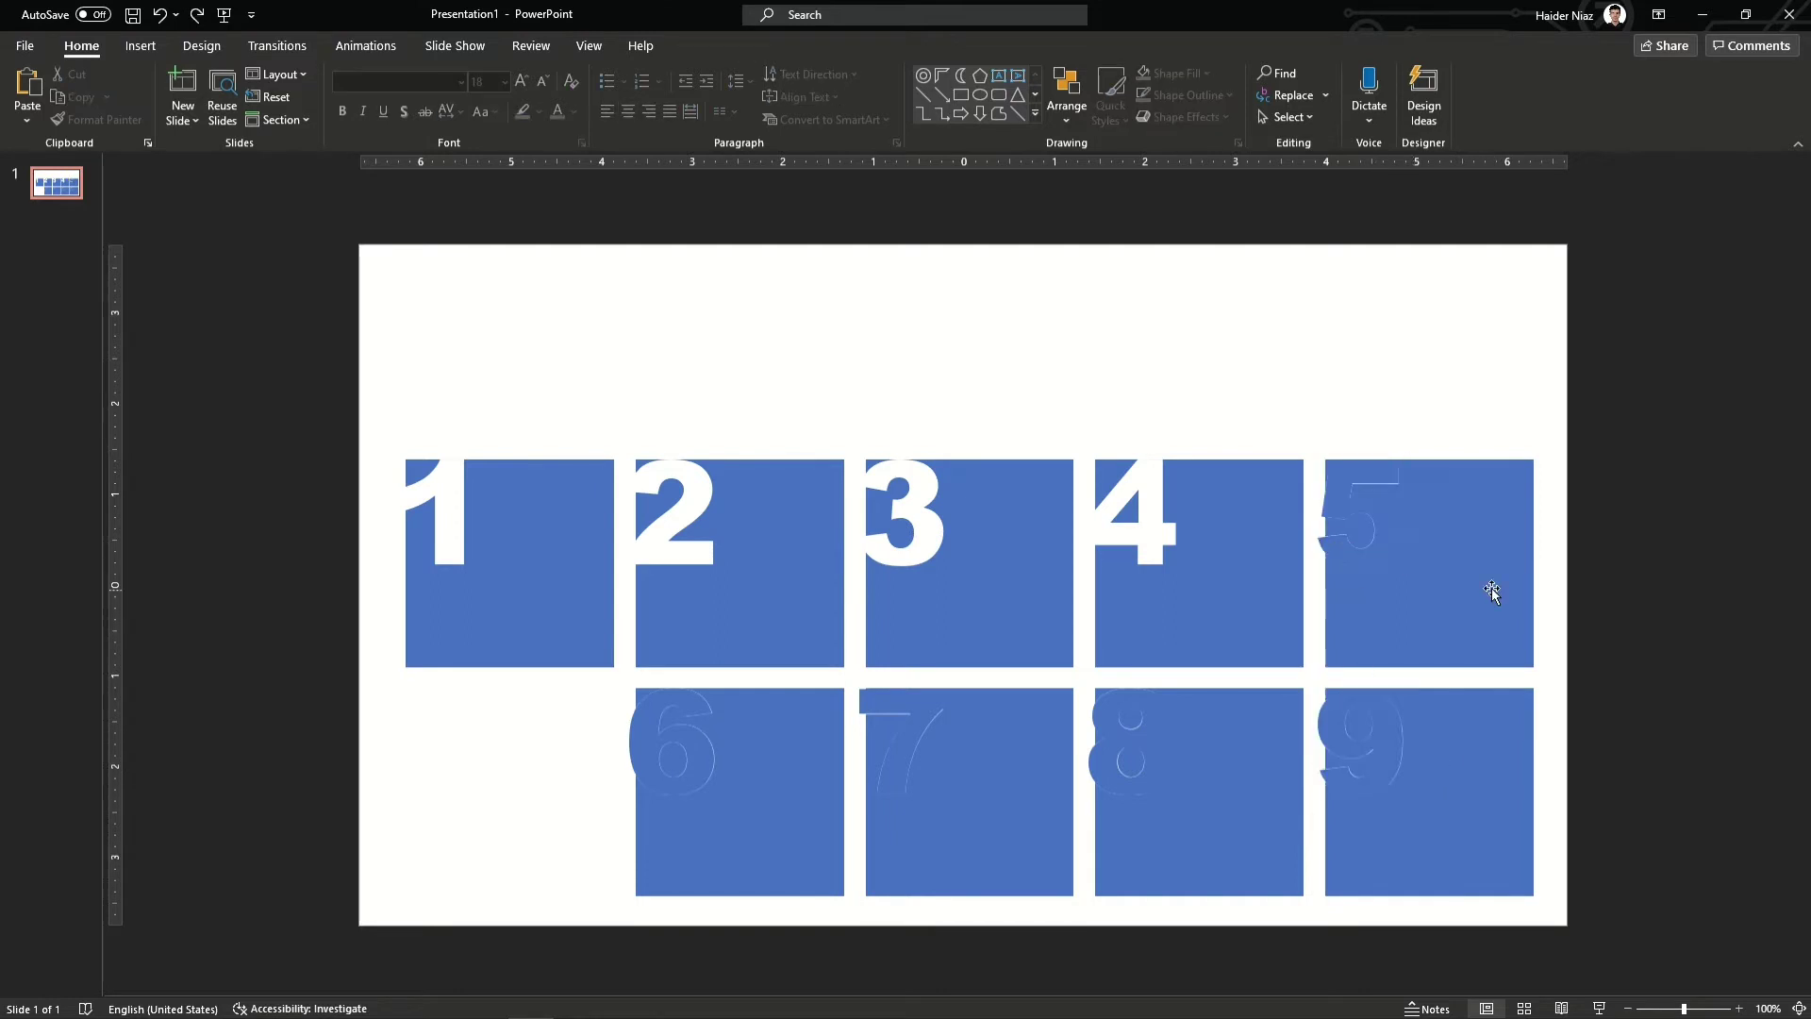
key(ctrl+y)
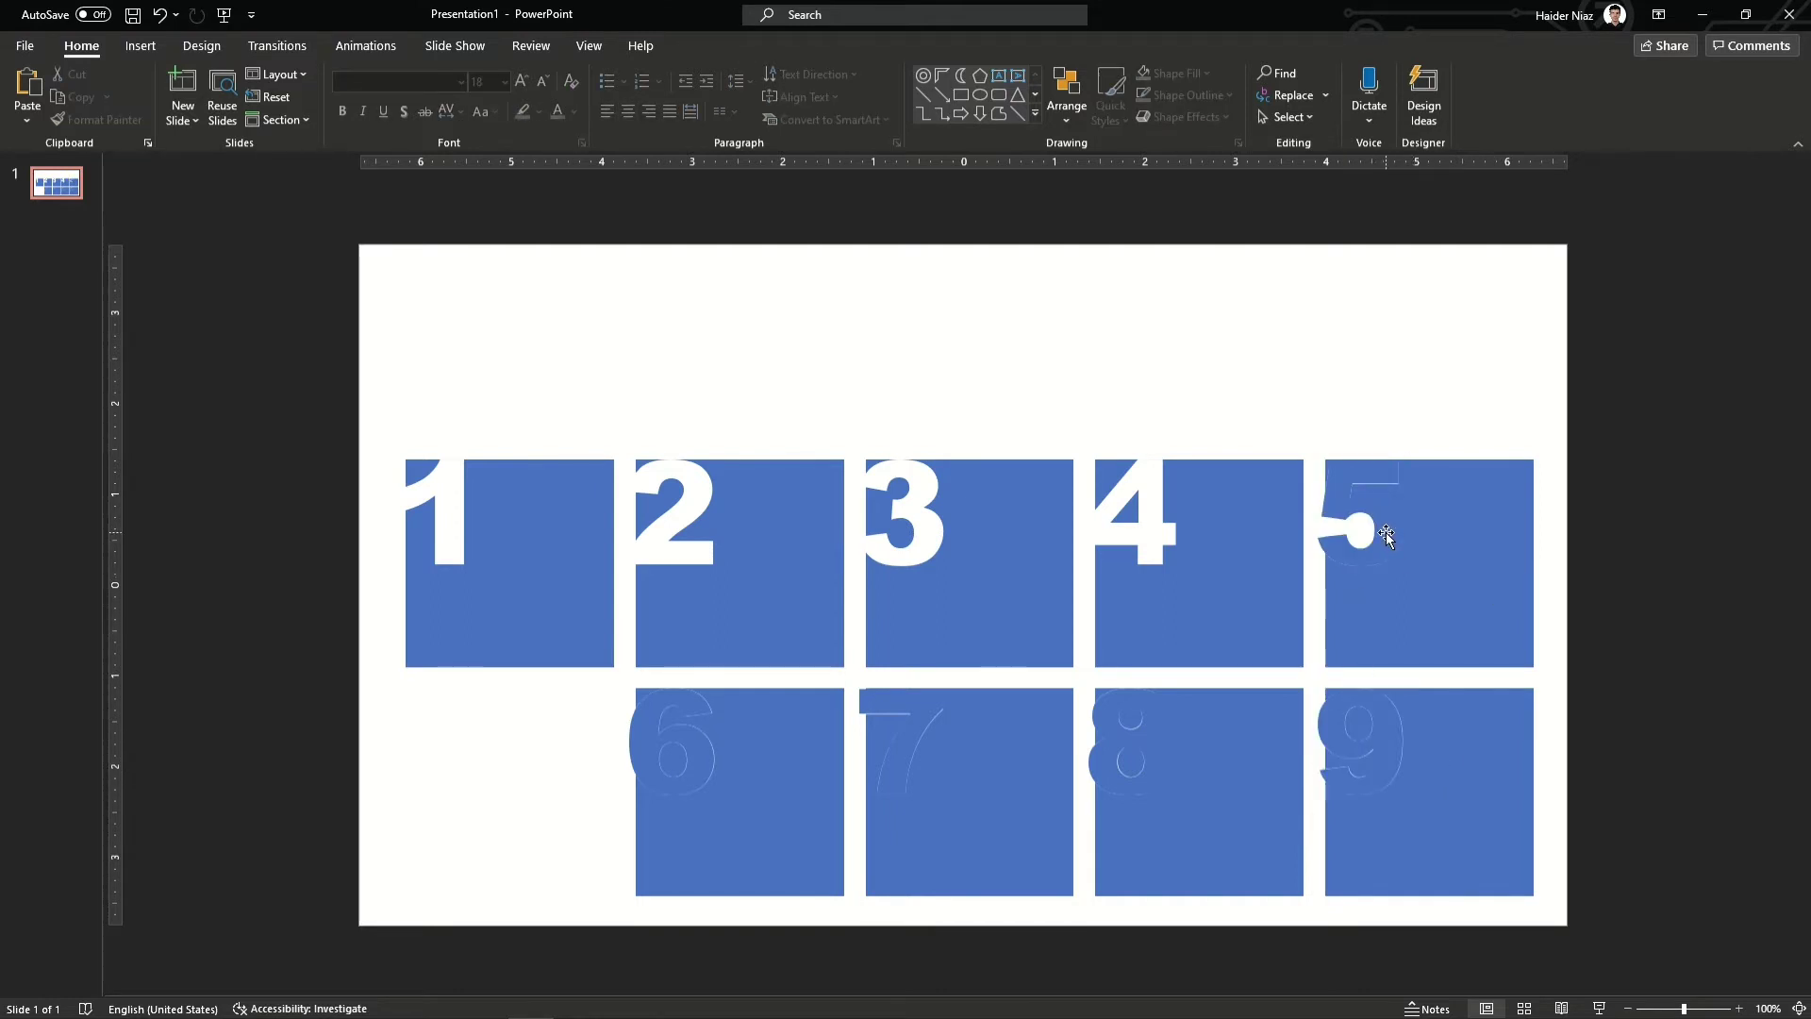
click(1385, 533)
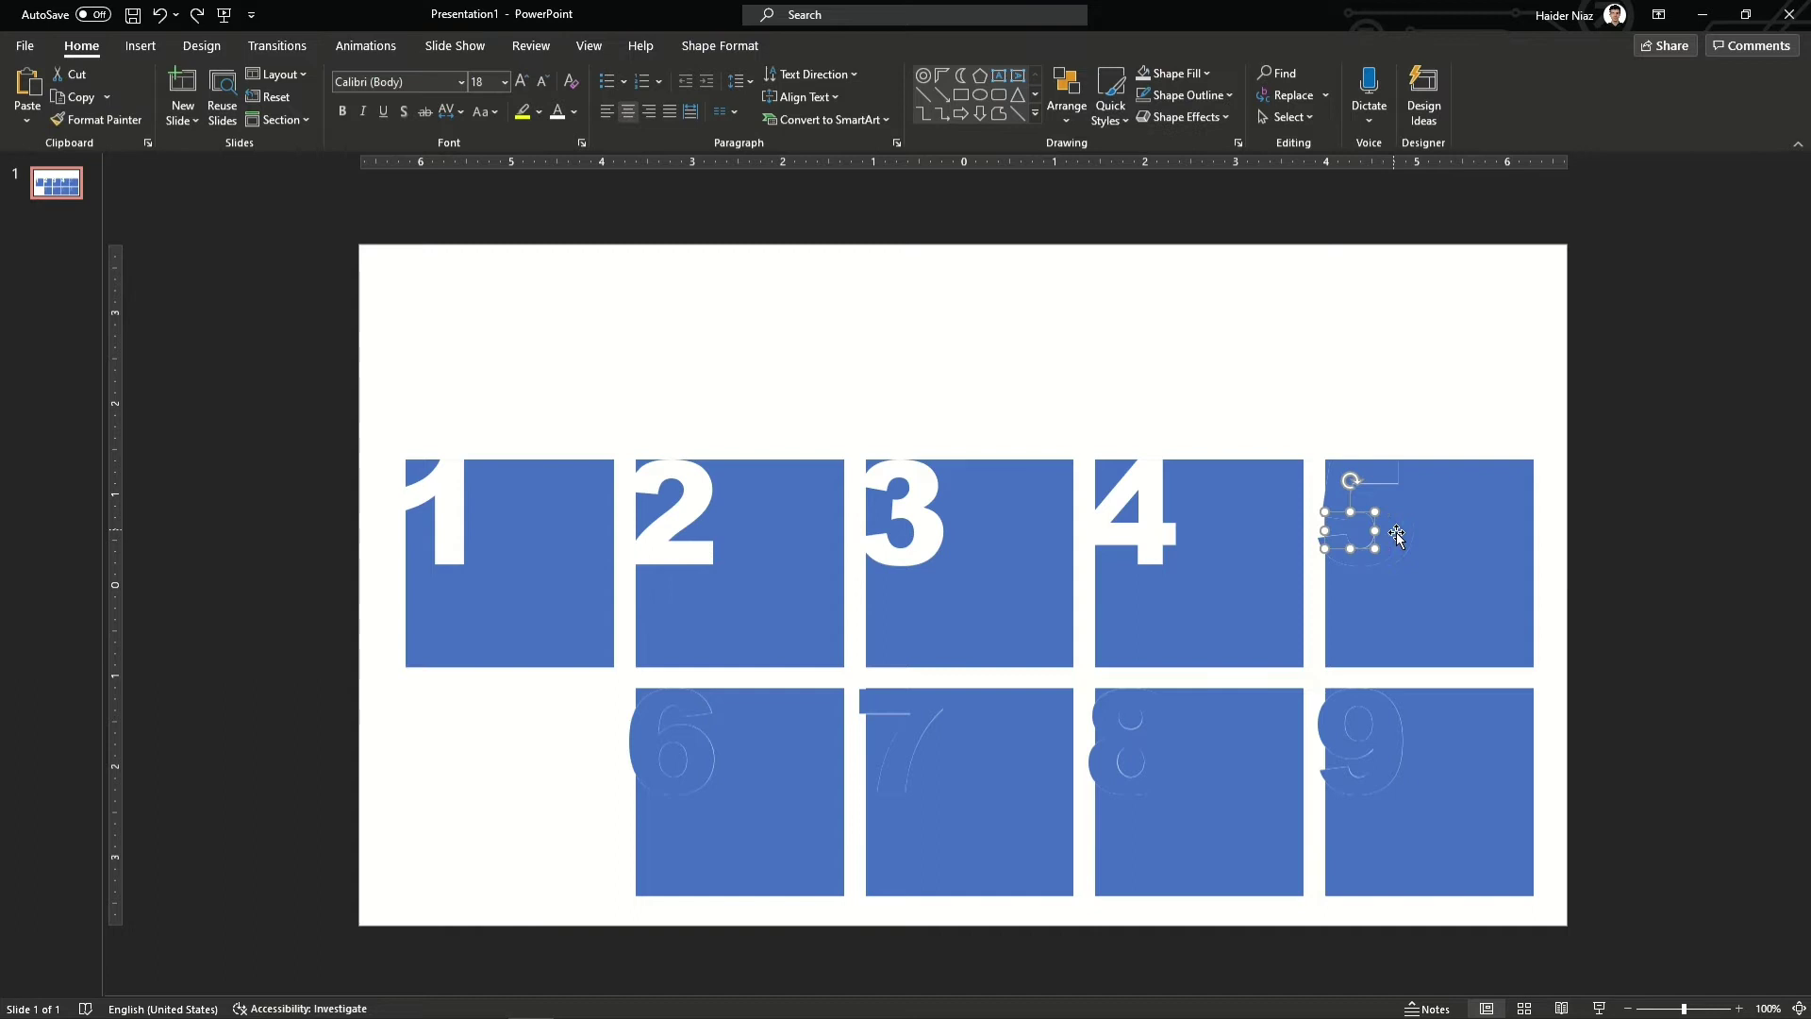
shift+click(1395, 534)
key(Delete)
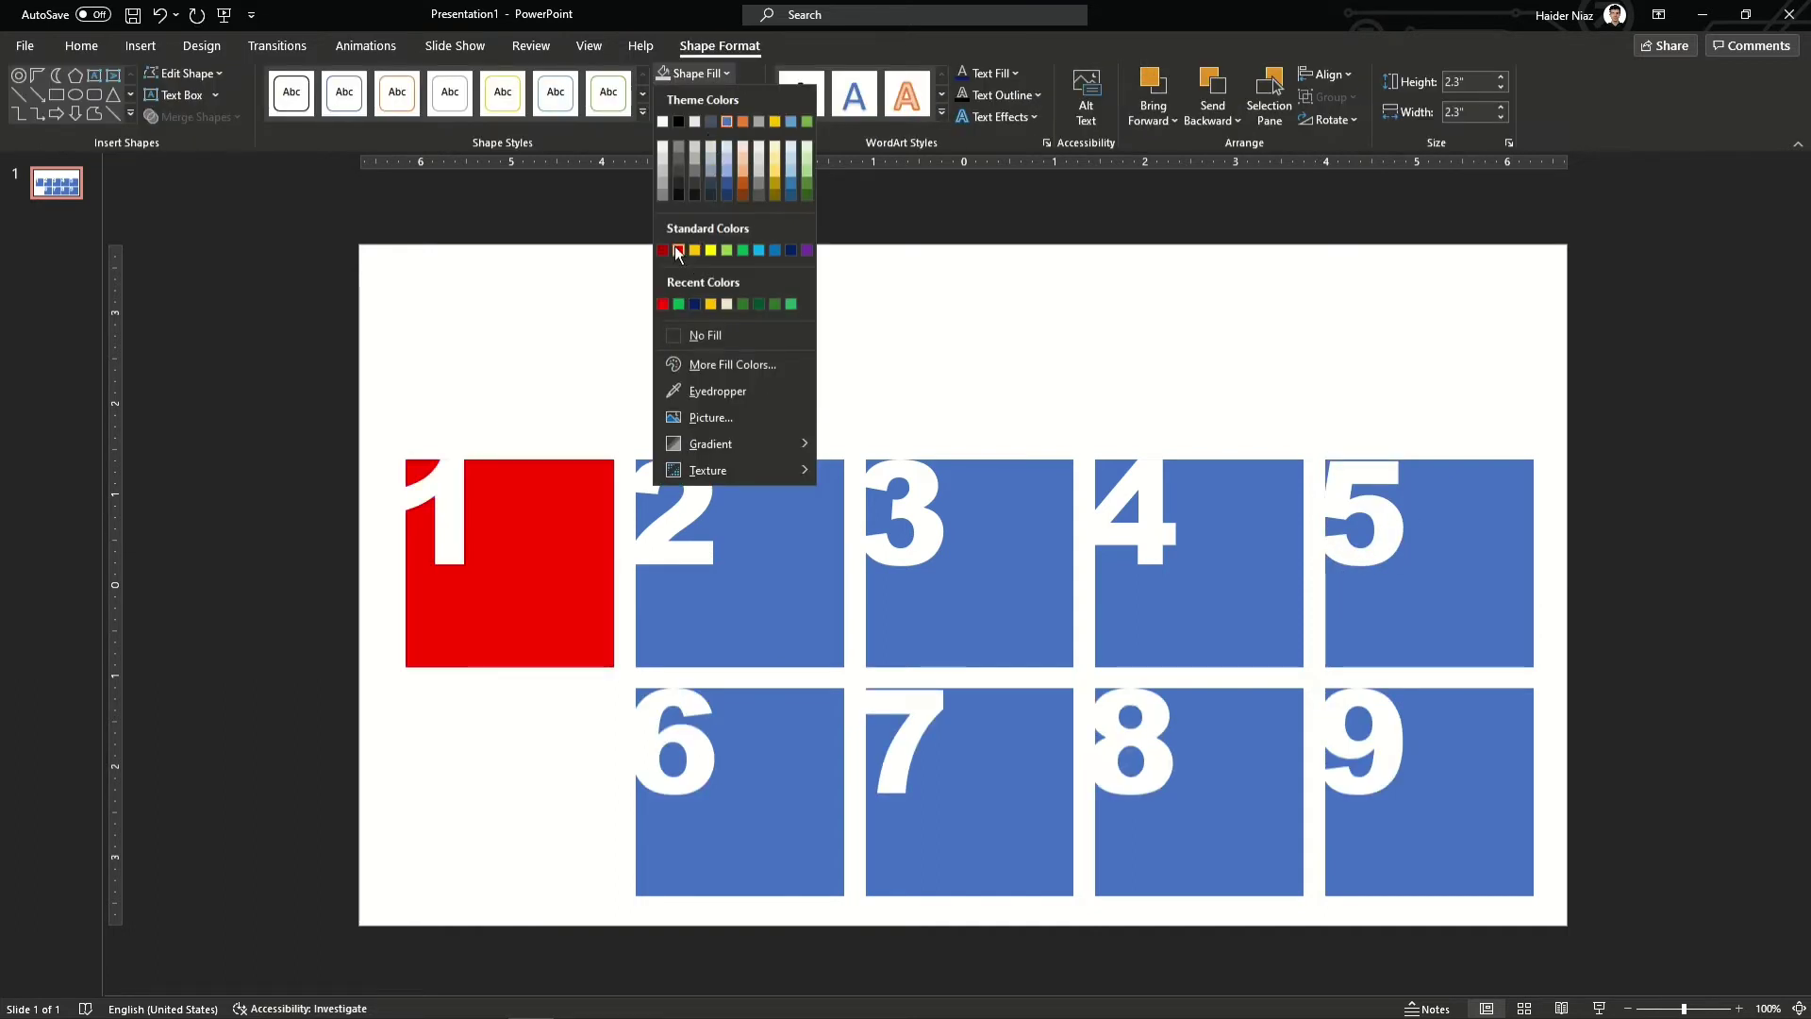
Fill tile 1 red and tile 2 yellow, deleting the stray blue piece inside the 2.
click(675, 246)
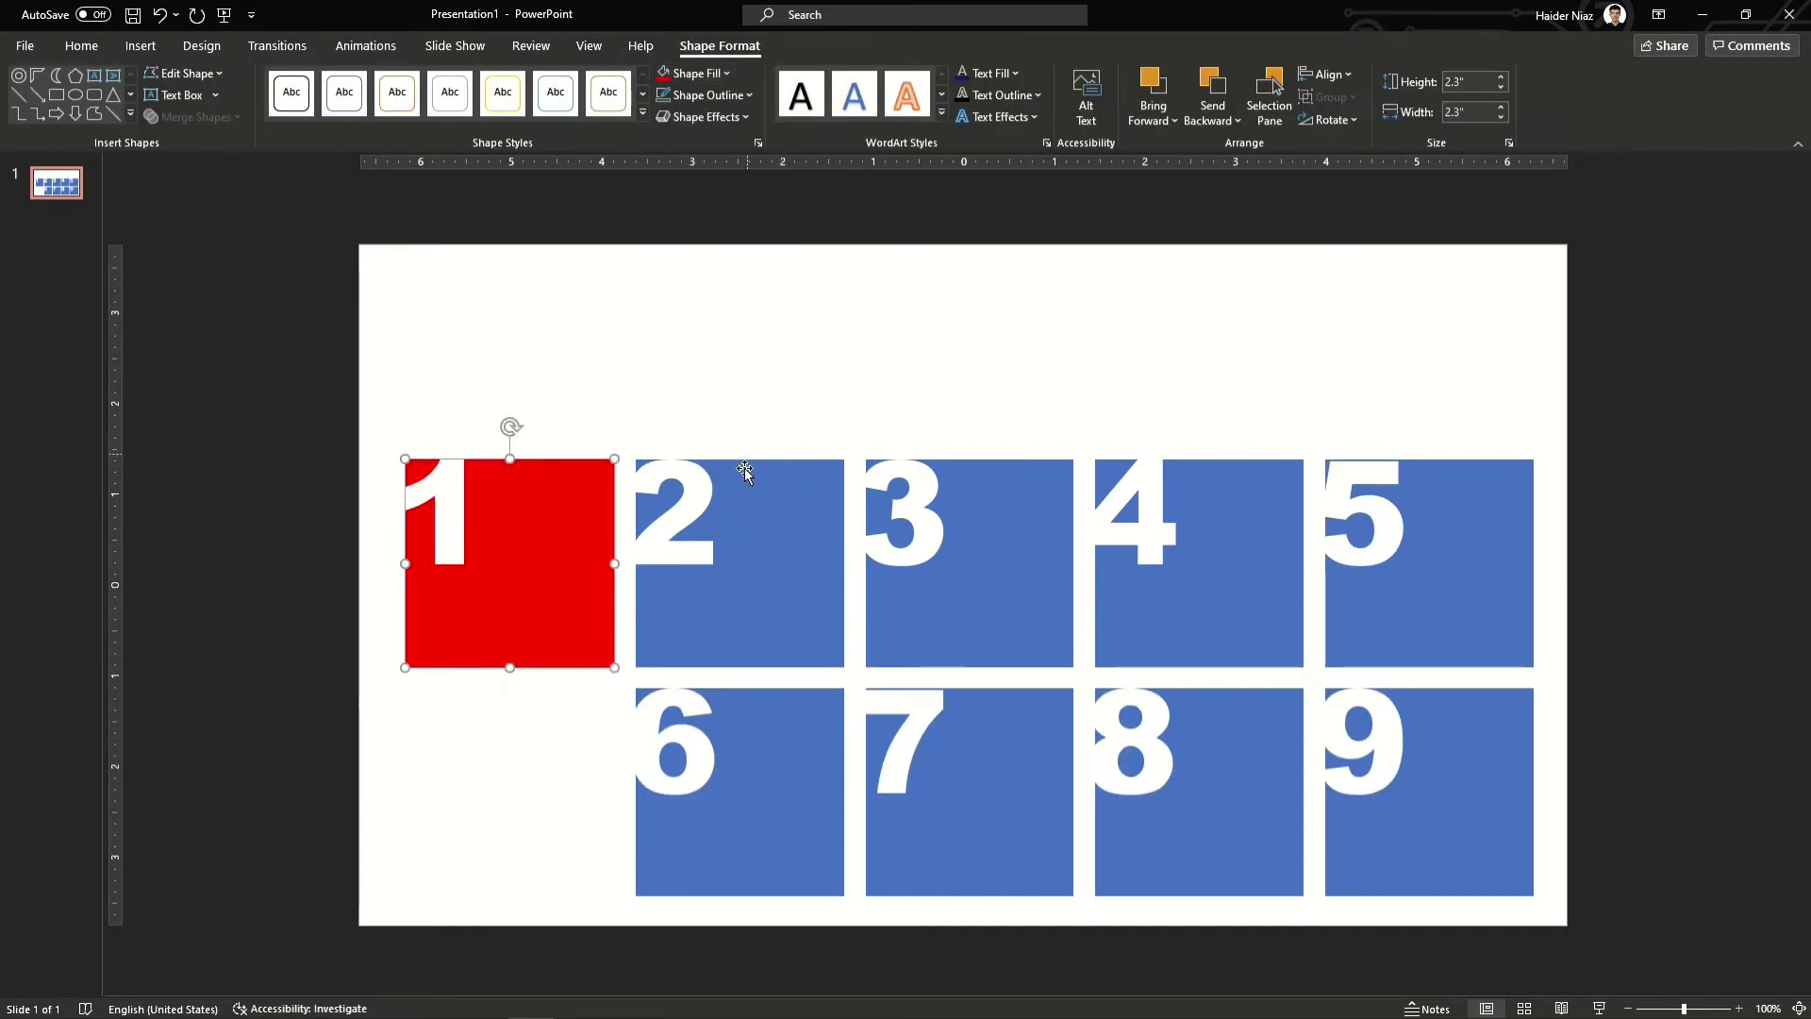
click(744, 468)
click(699, 73)
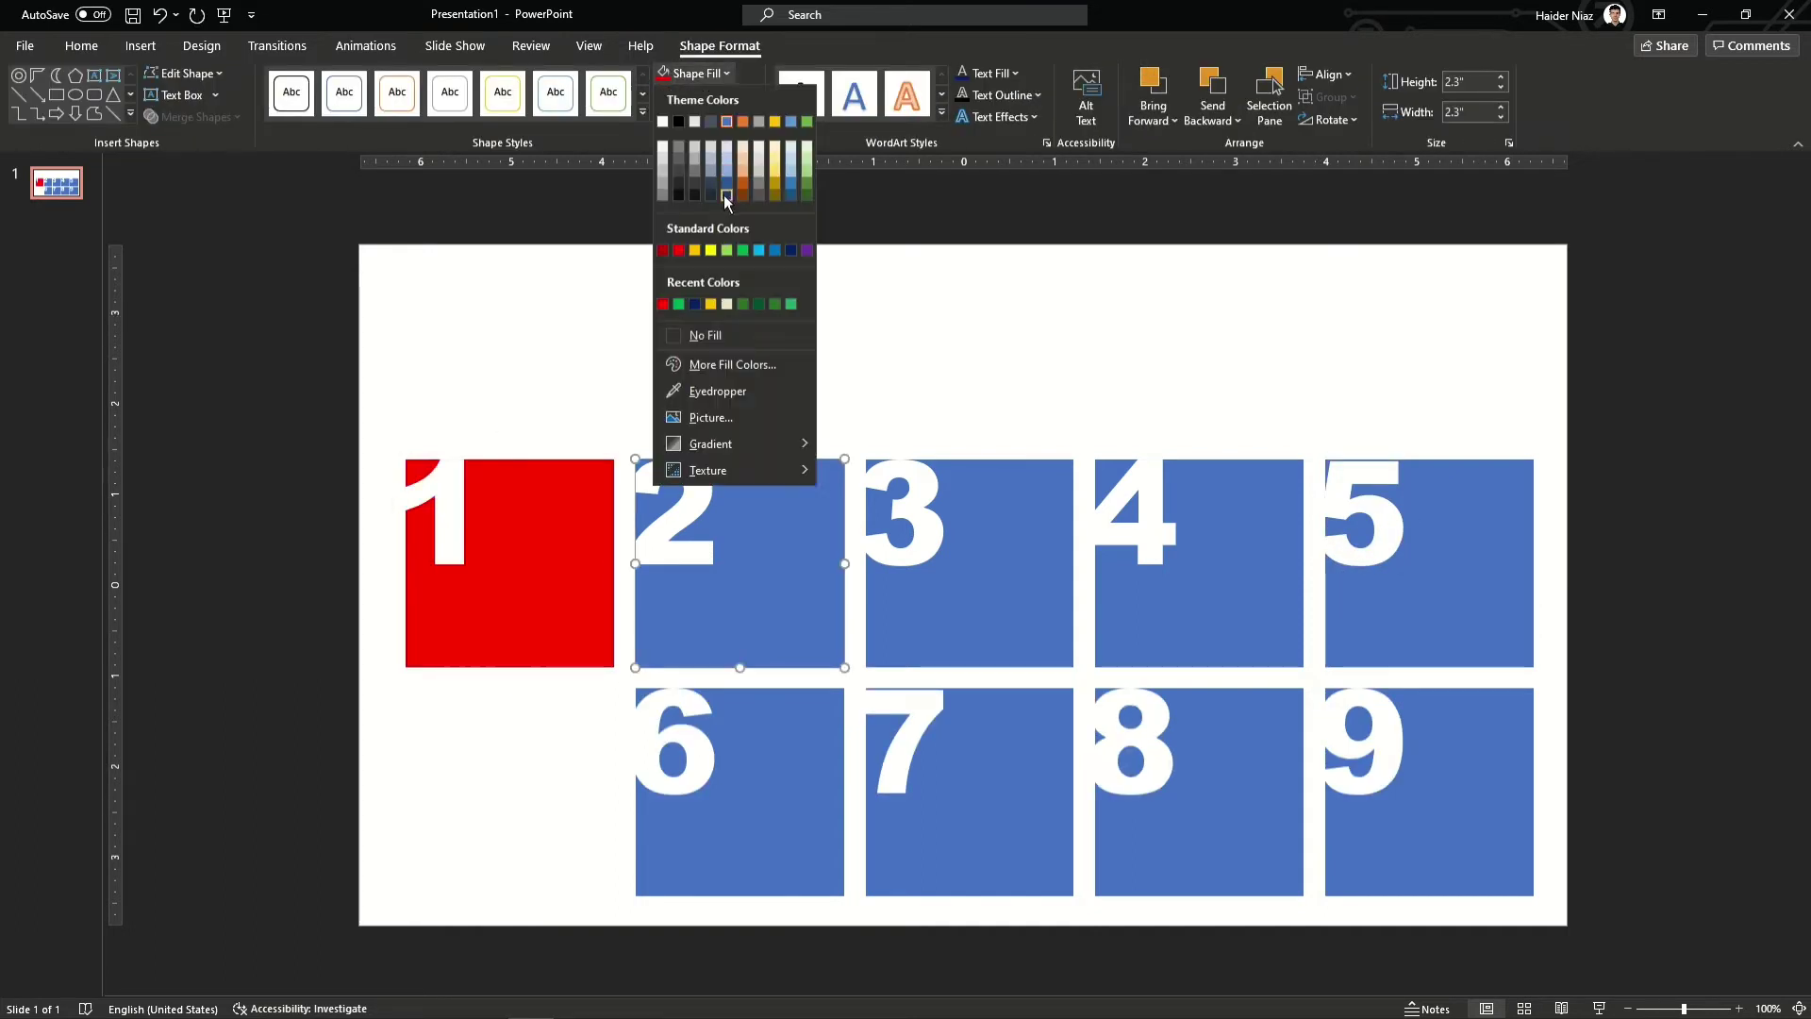
click(690, 250)
key(Escape)
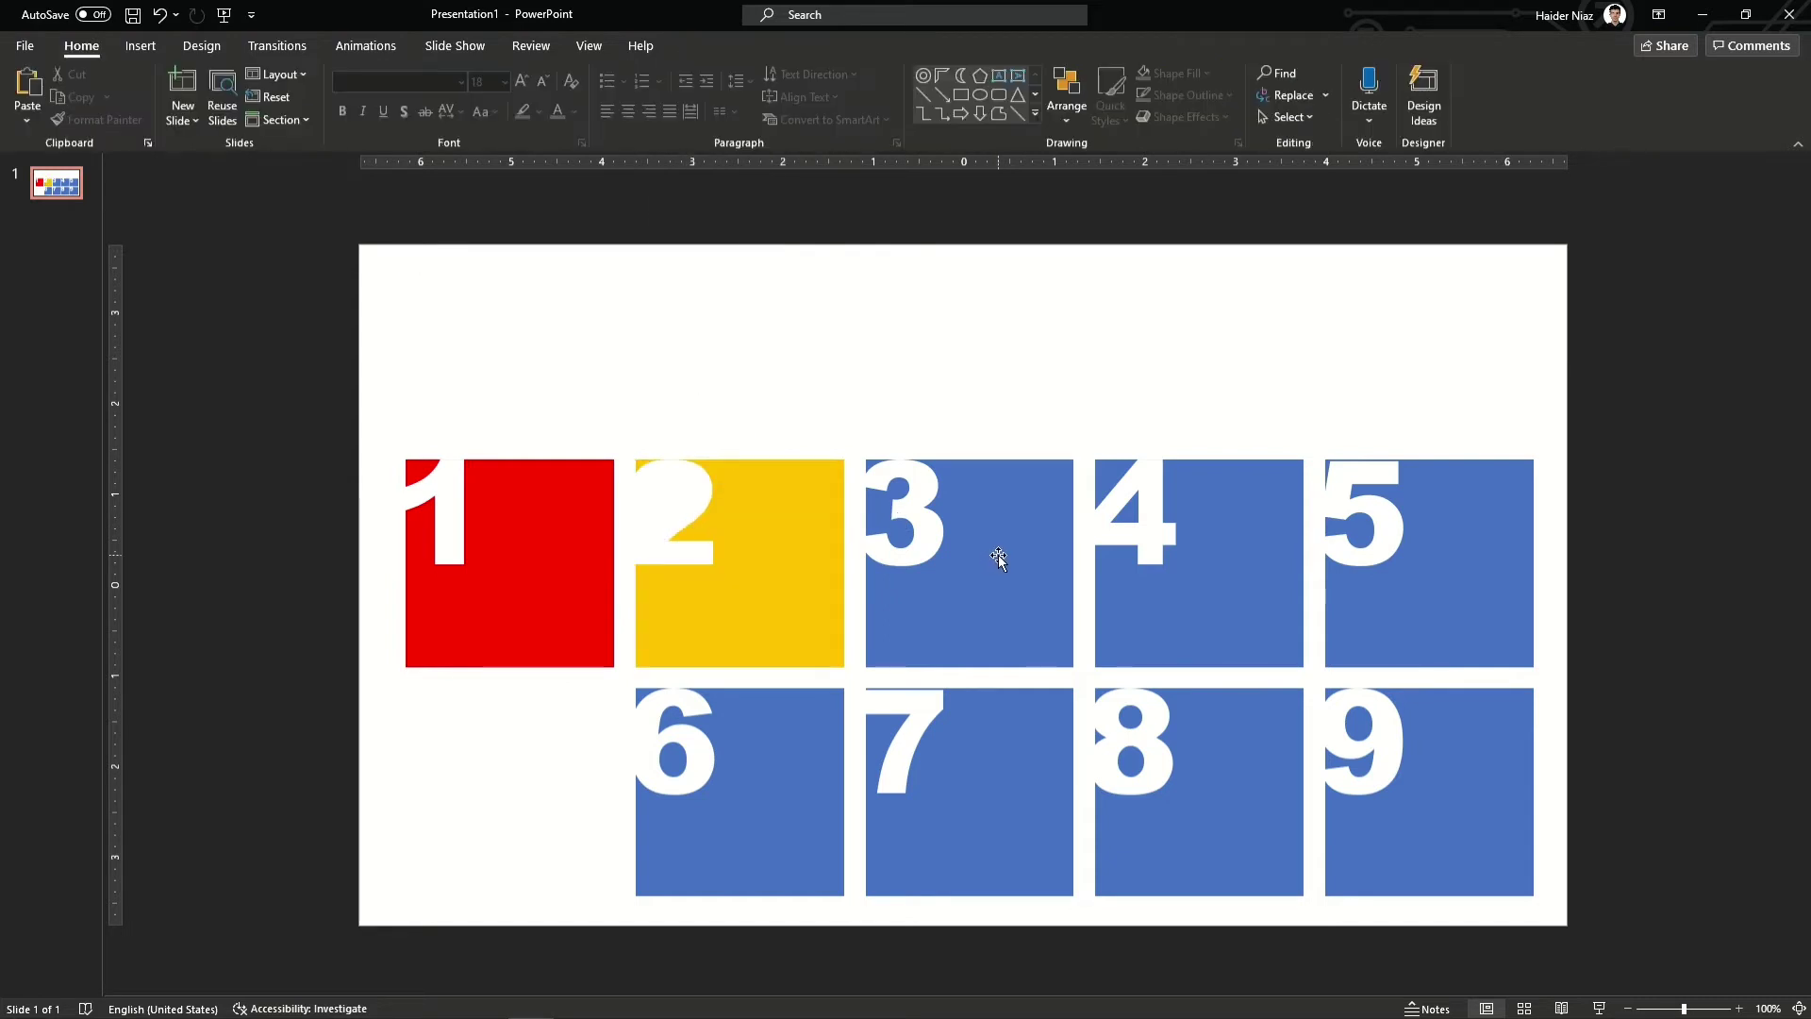
key(ctrl+z)
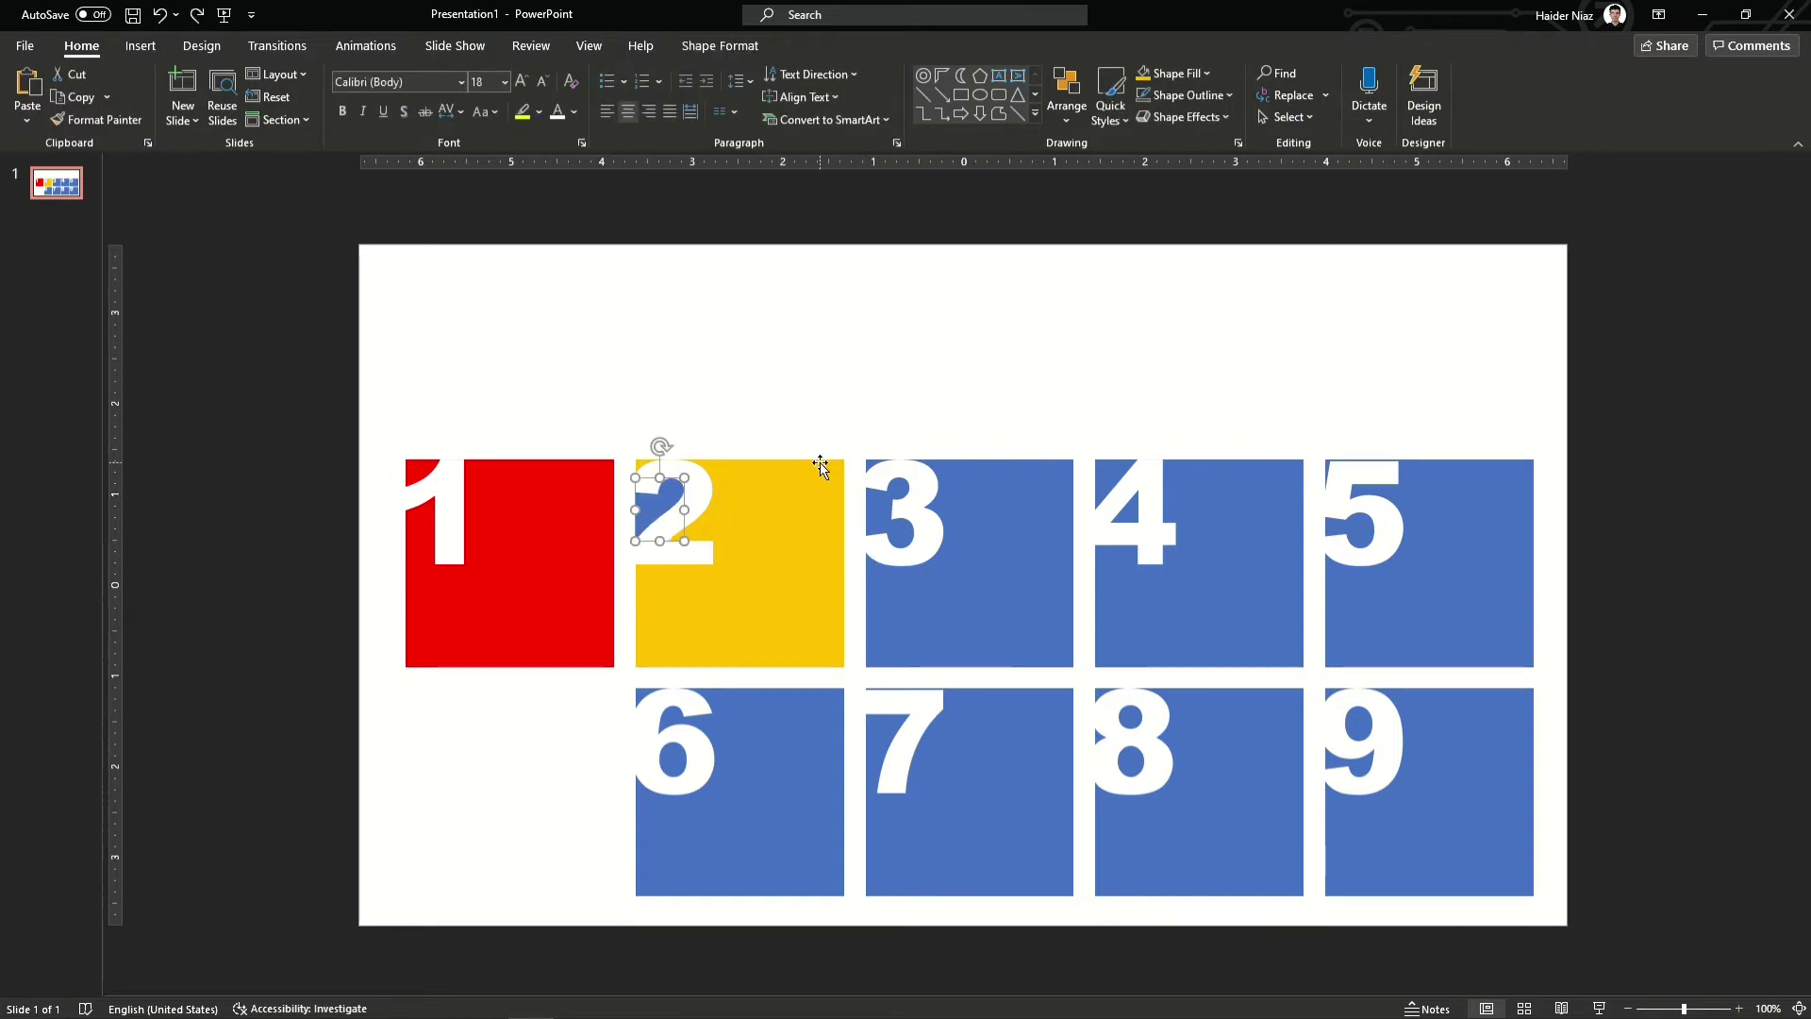
key(Delete)
key(ctrl+z)
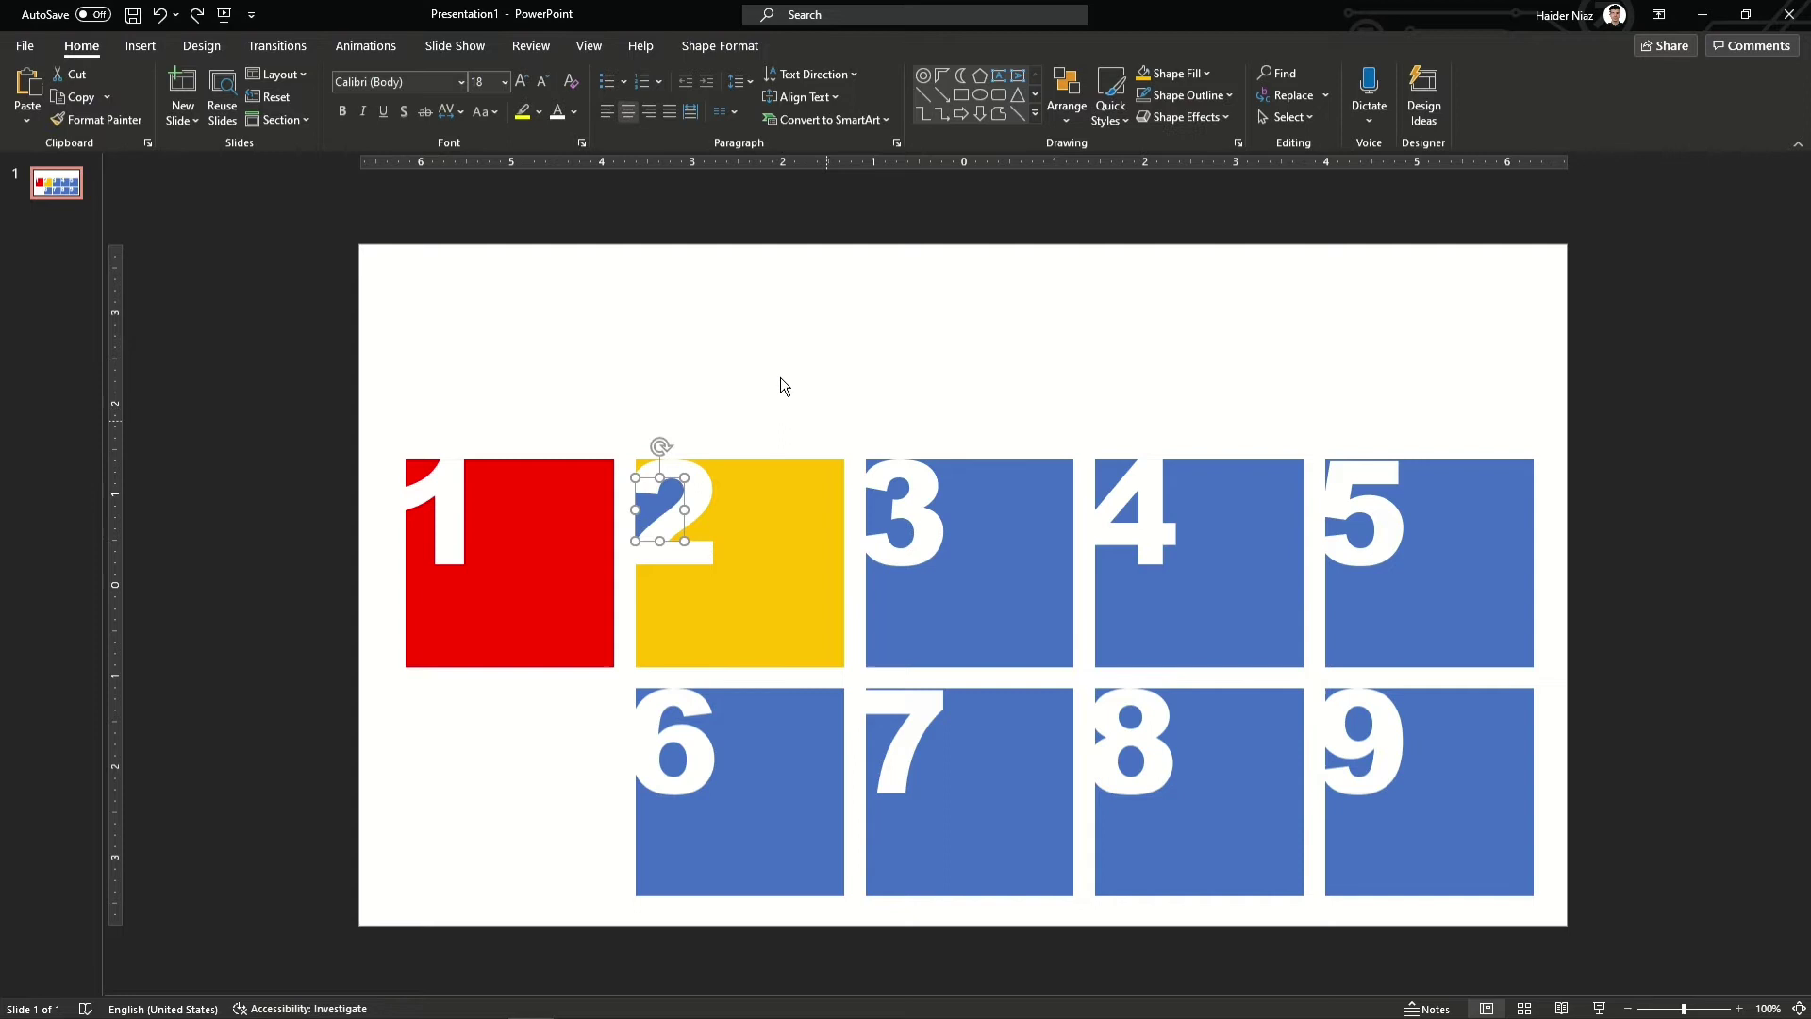
click(717, 46)
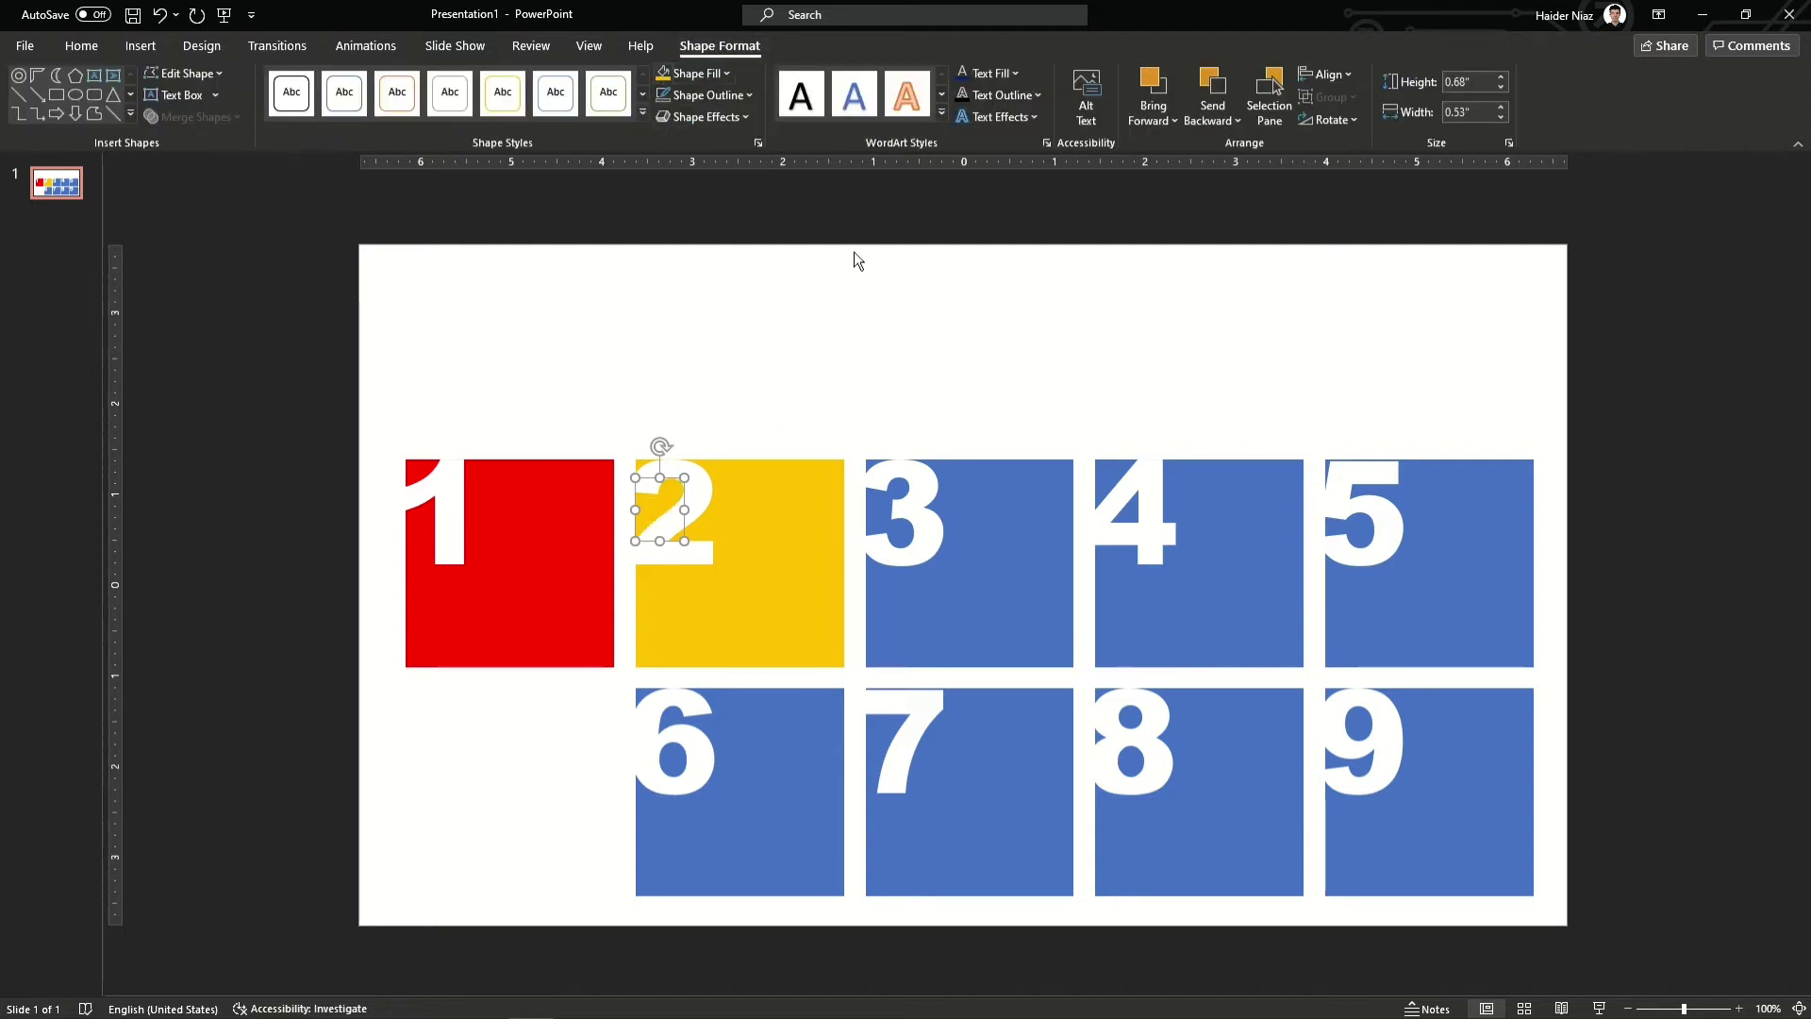
key(Delete)
Fill tile 3 and the piece inside its digit green, then recolour tile 4 with its inner piece.
click(1005, 544)
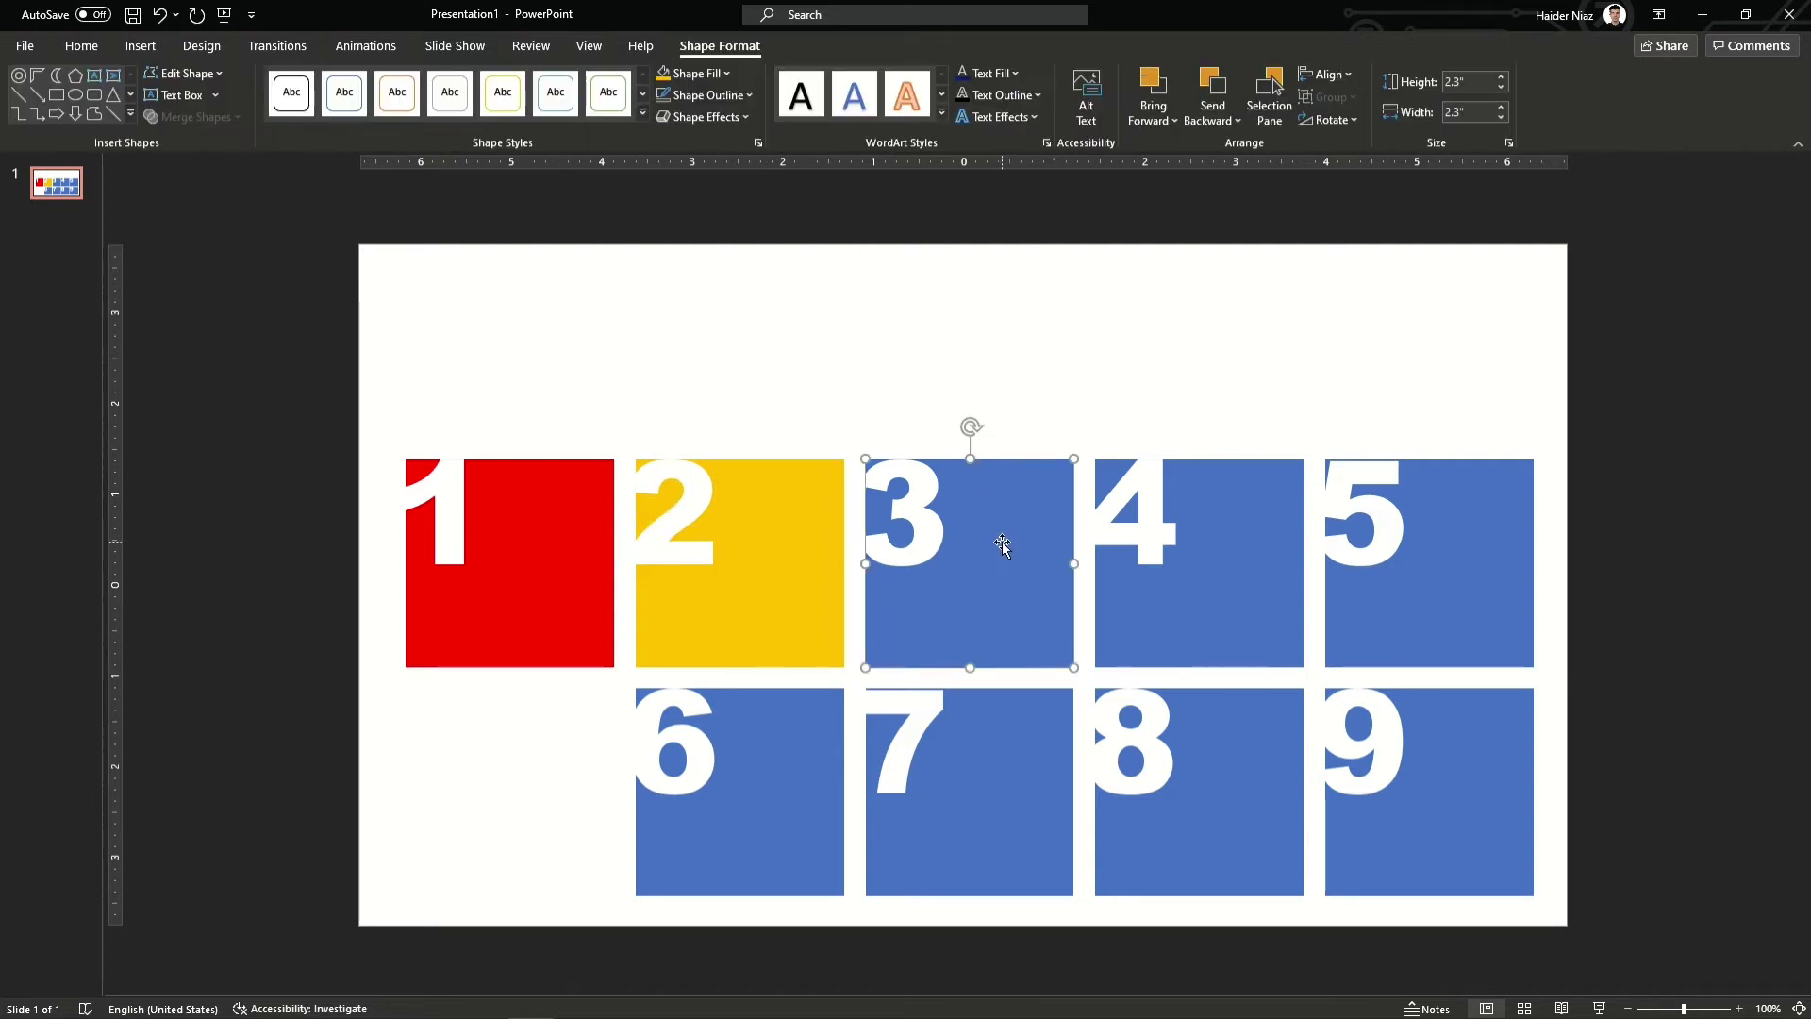
click(694, 73)
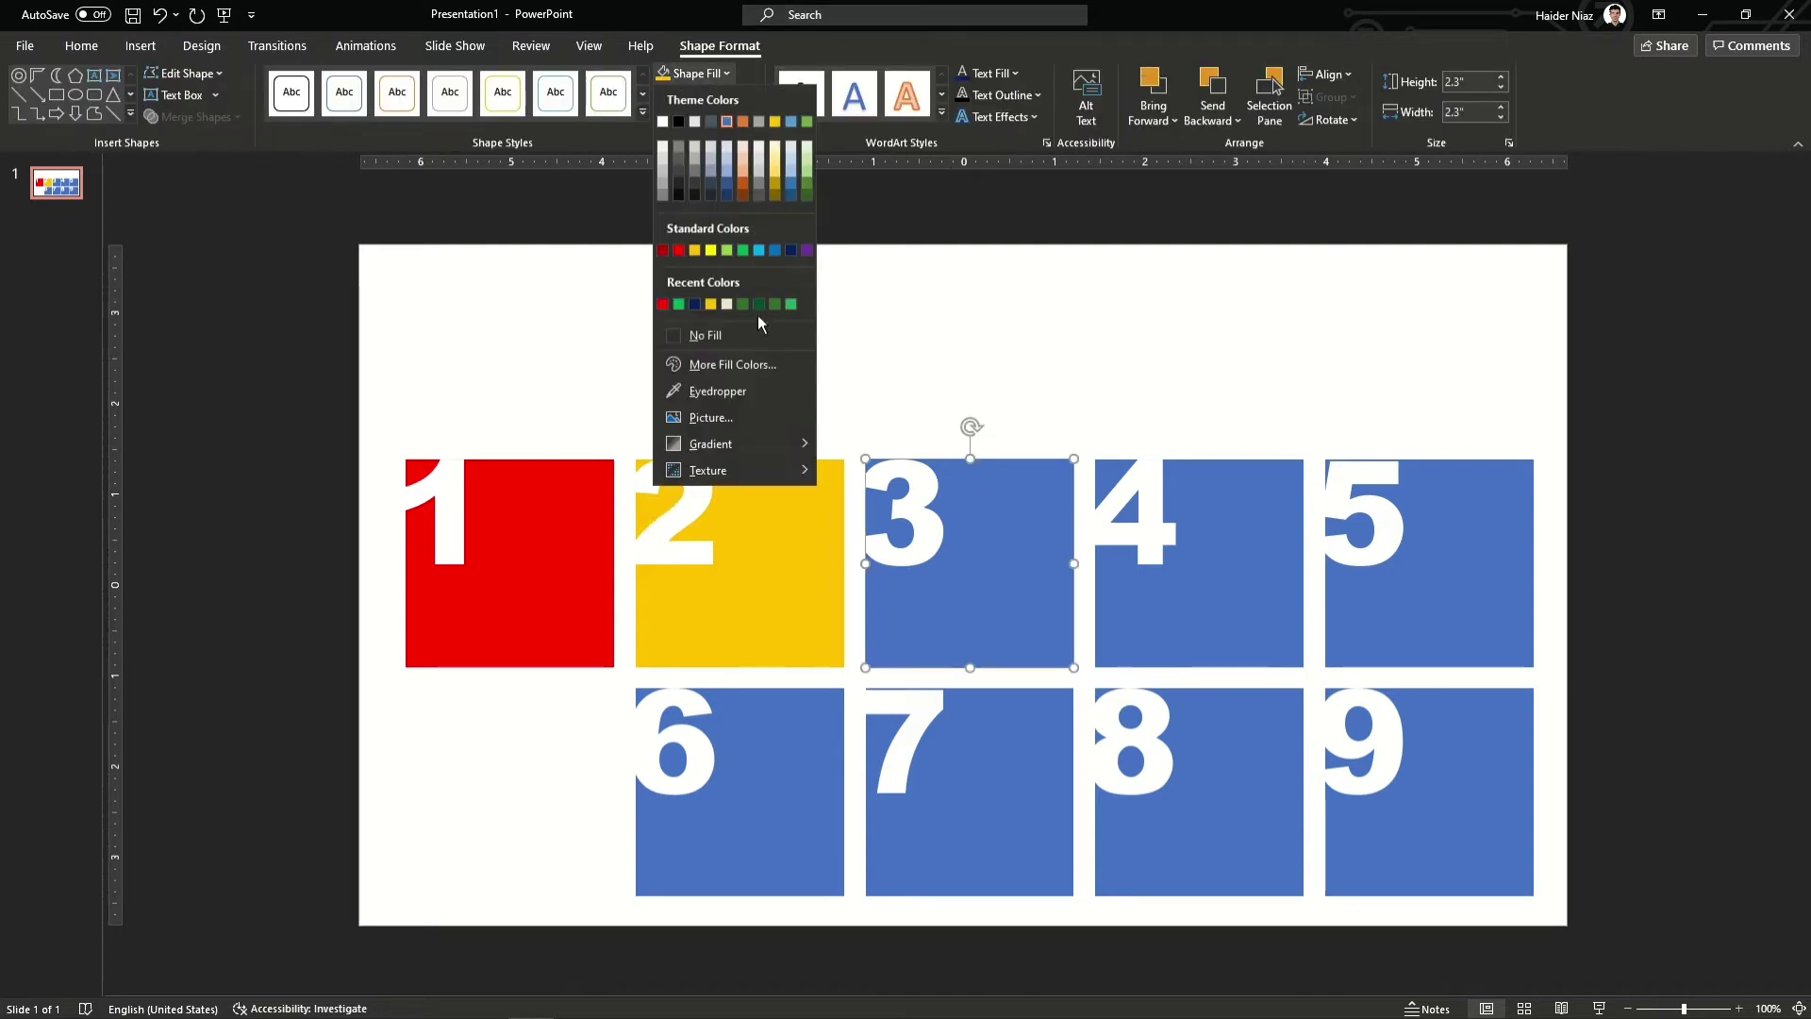
click(742, 250)
click(878, 507)
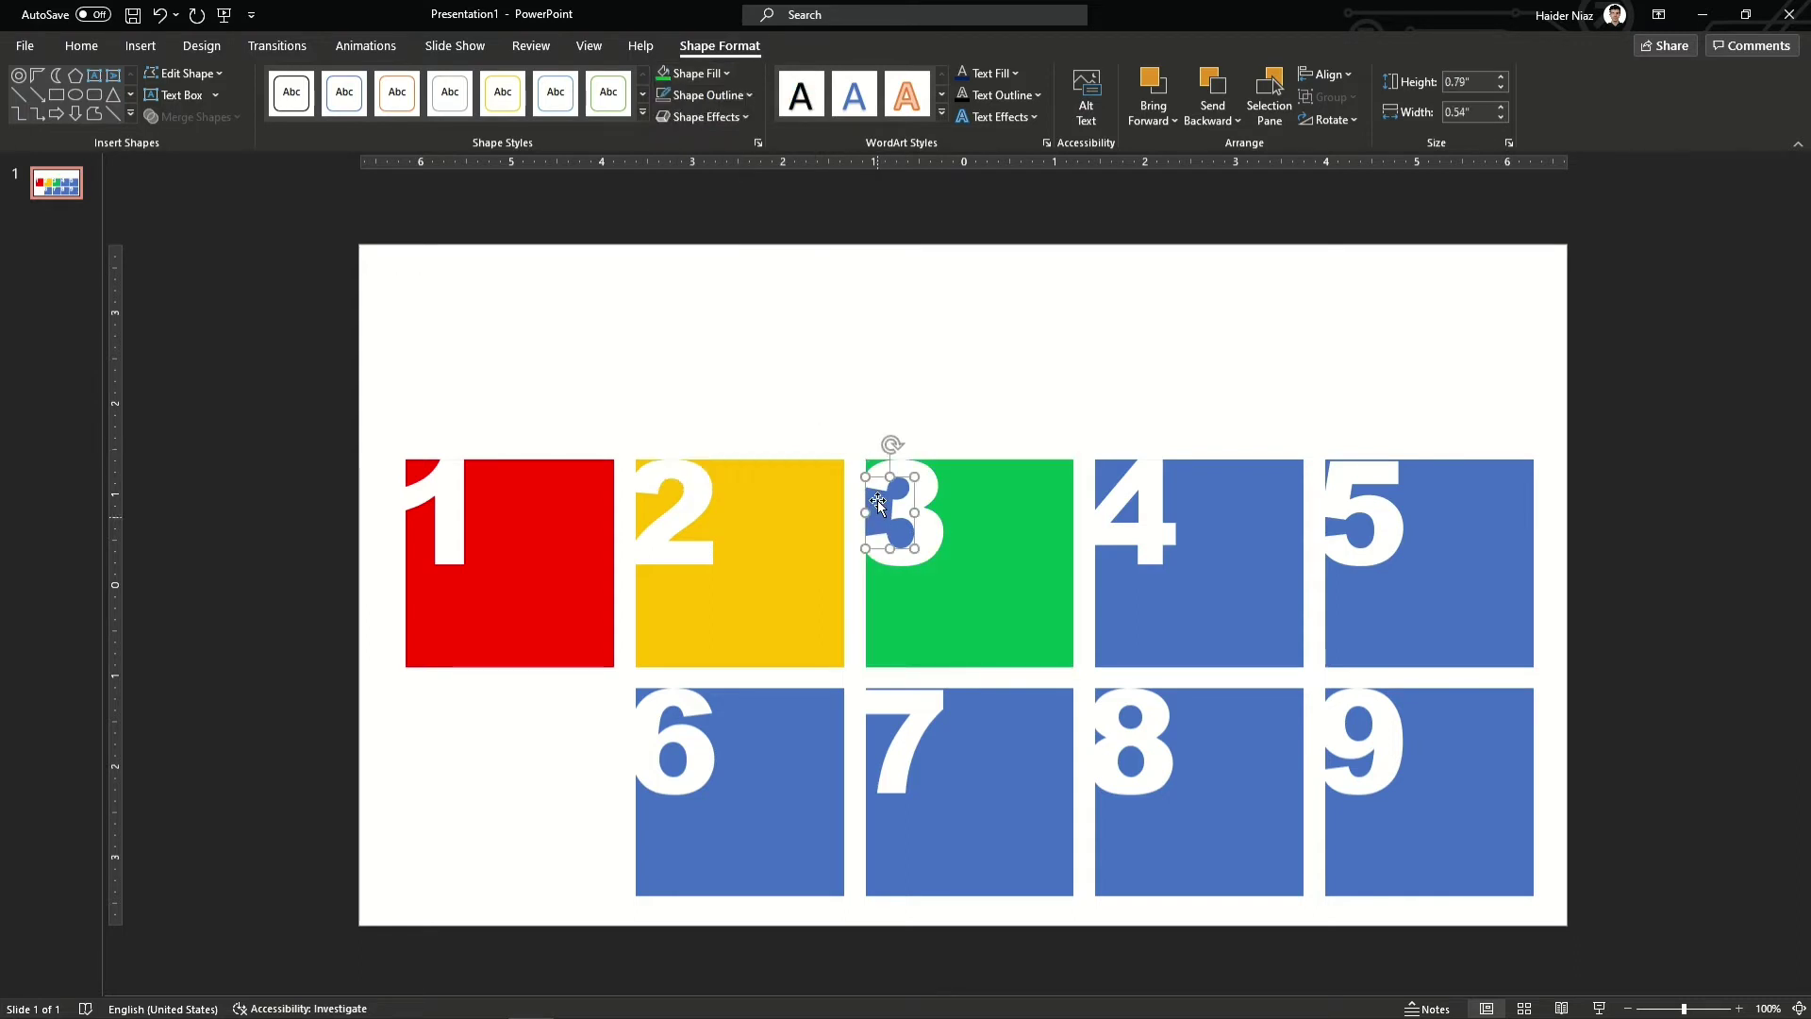
click(659, 77)
click(1073, 351)
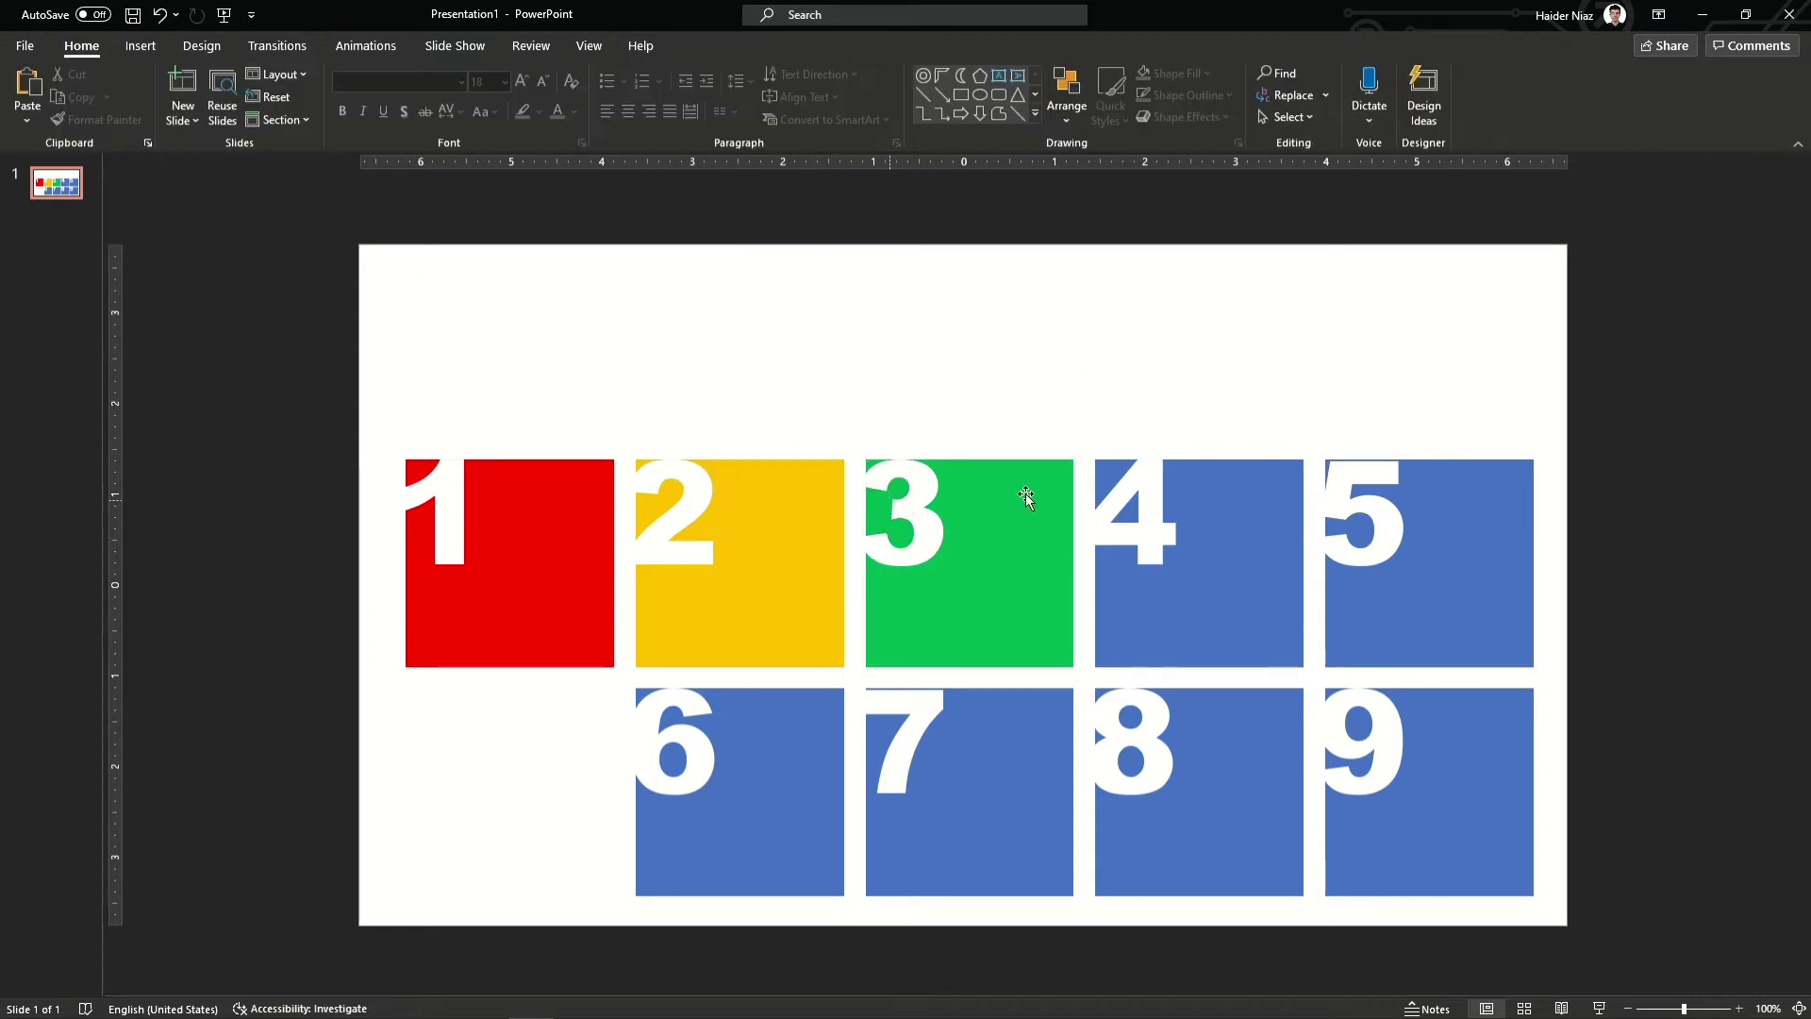
click(1228, 524)
shift+click(1128, 519)
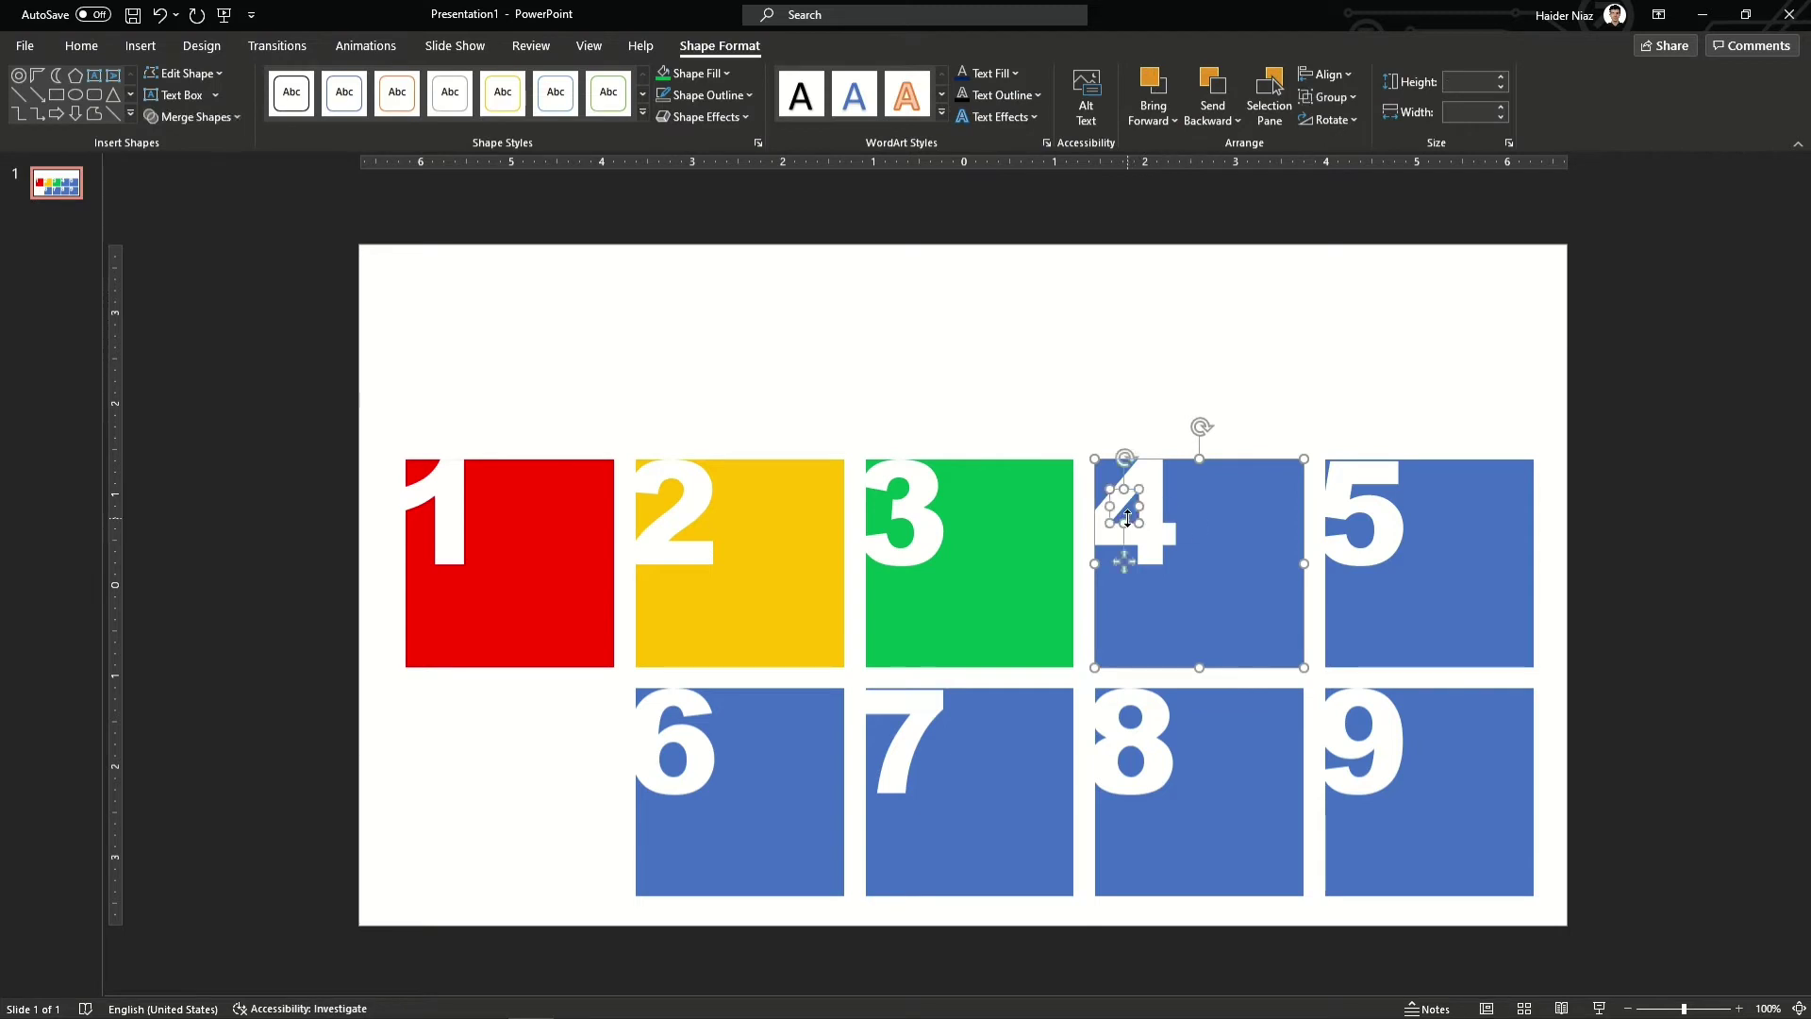
click(703, 73)
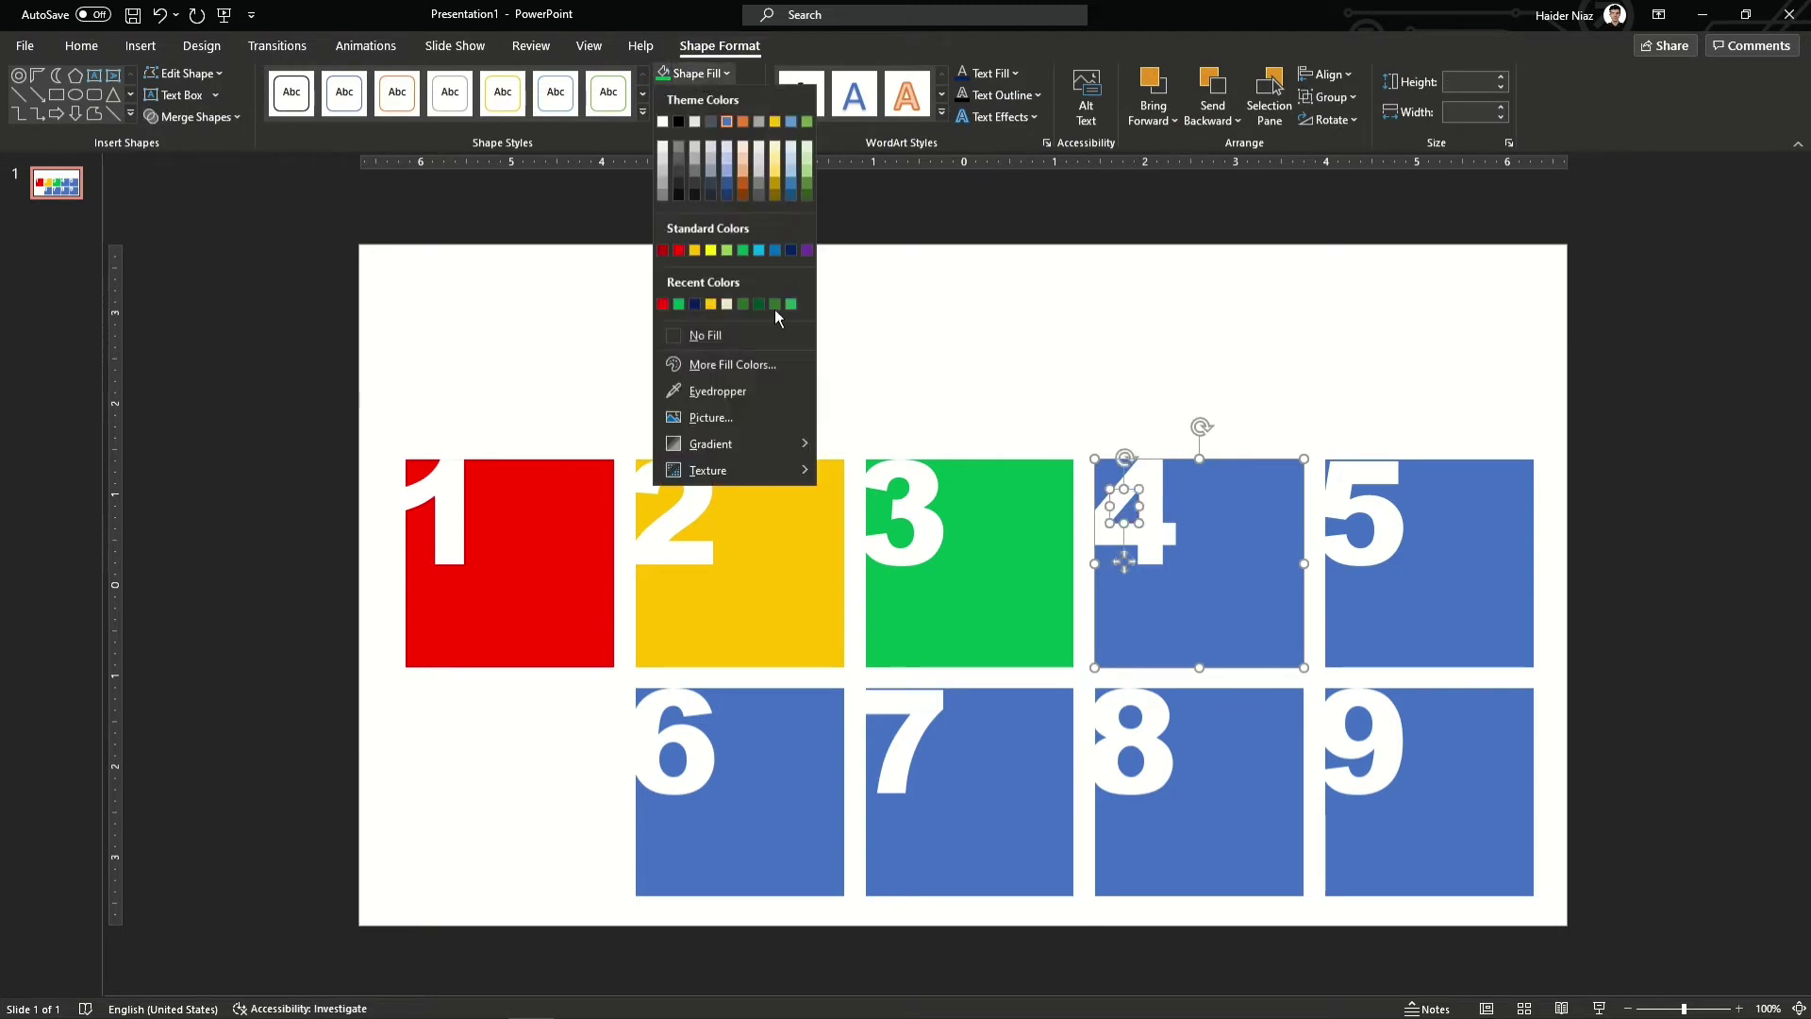
click(790, 250)
click(717, 78)
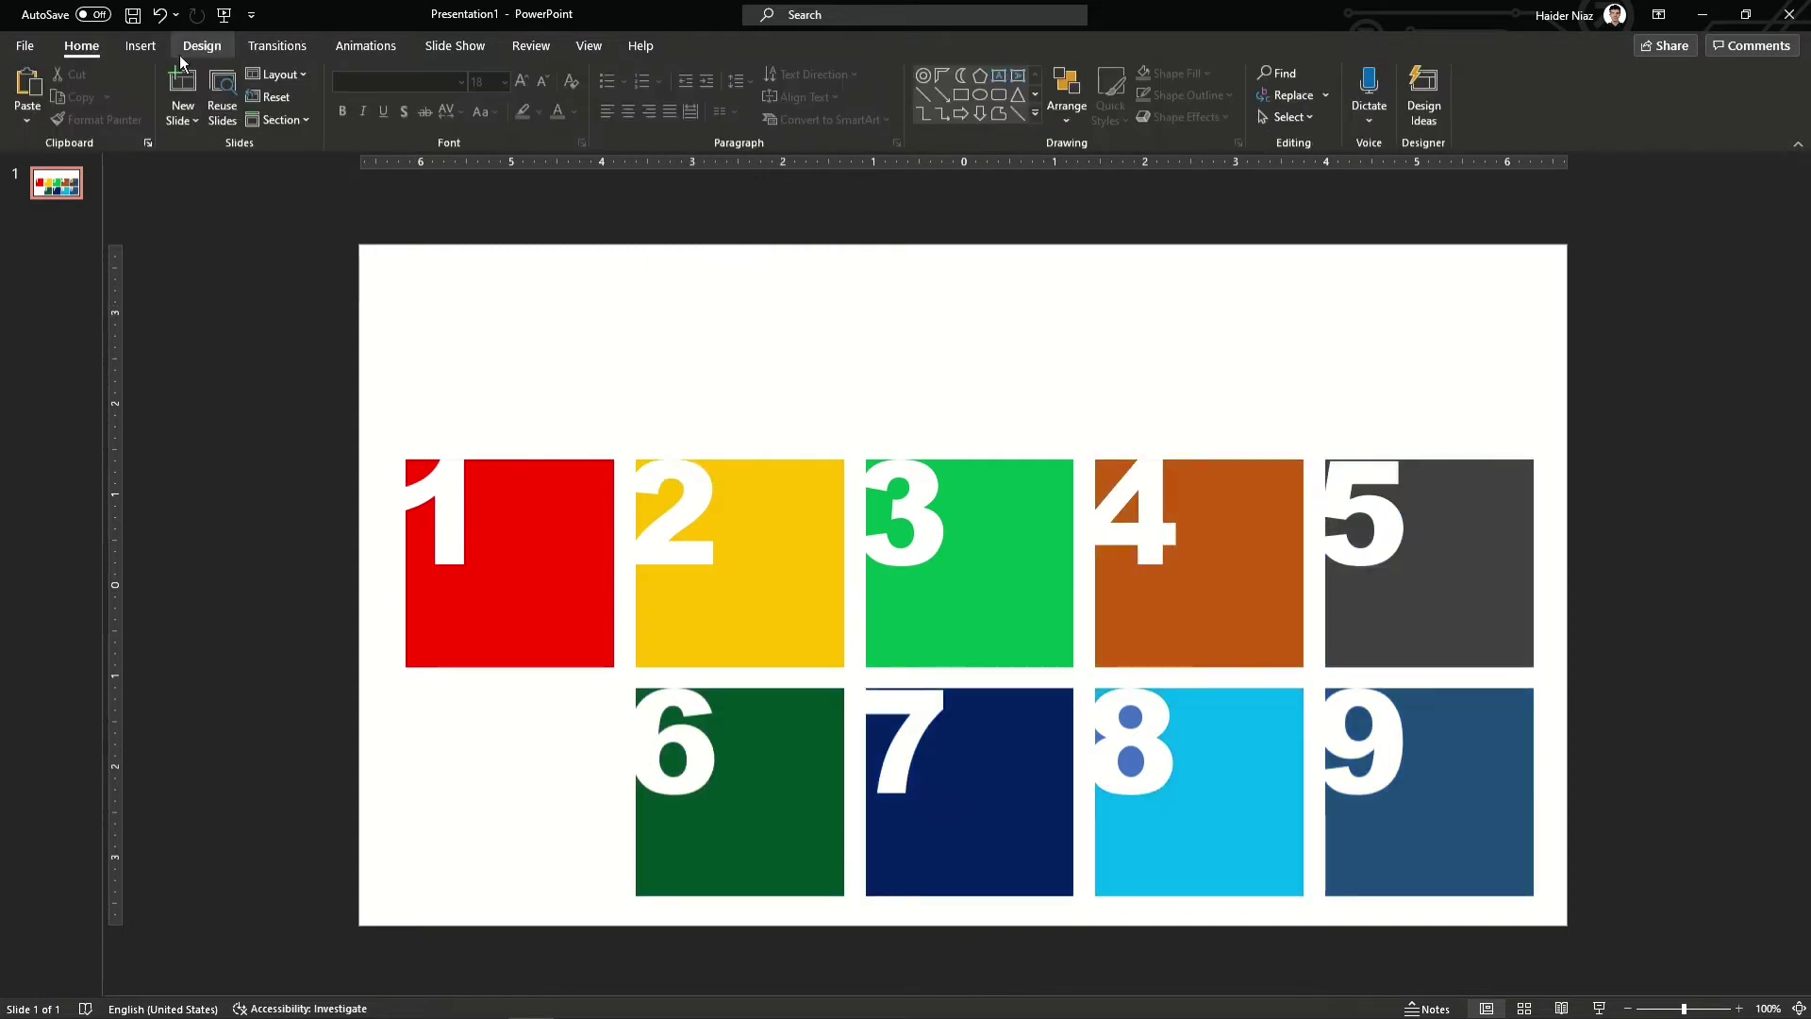
Add a bold, white, 24-pt 'No Poverty' text box and drag it onto red tile 1.
click(140, 46)
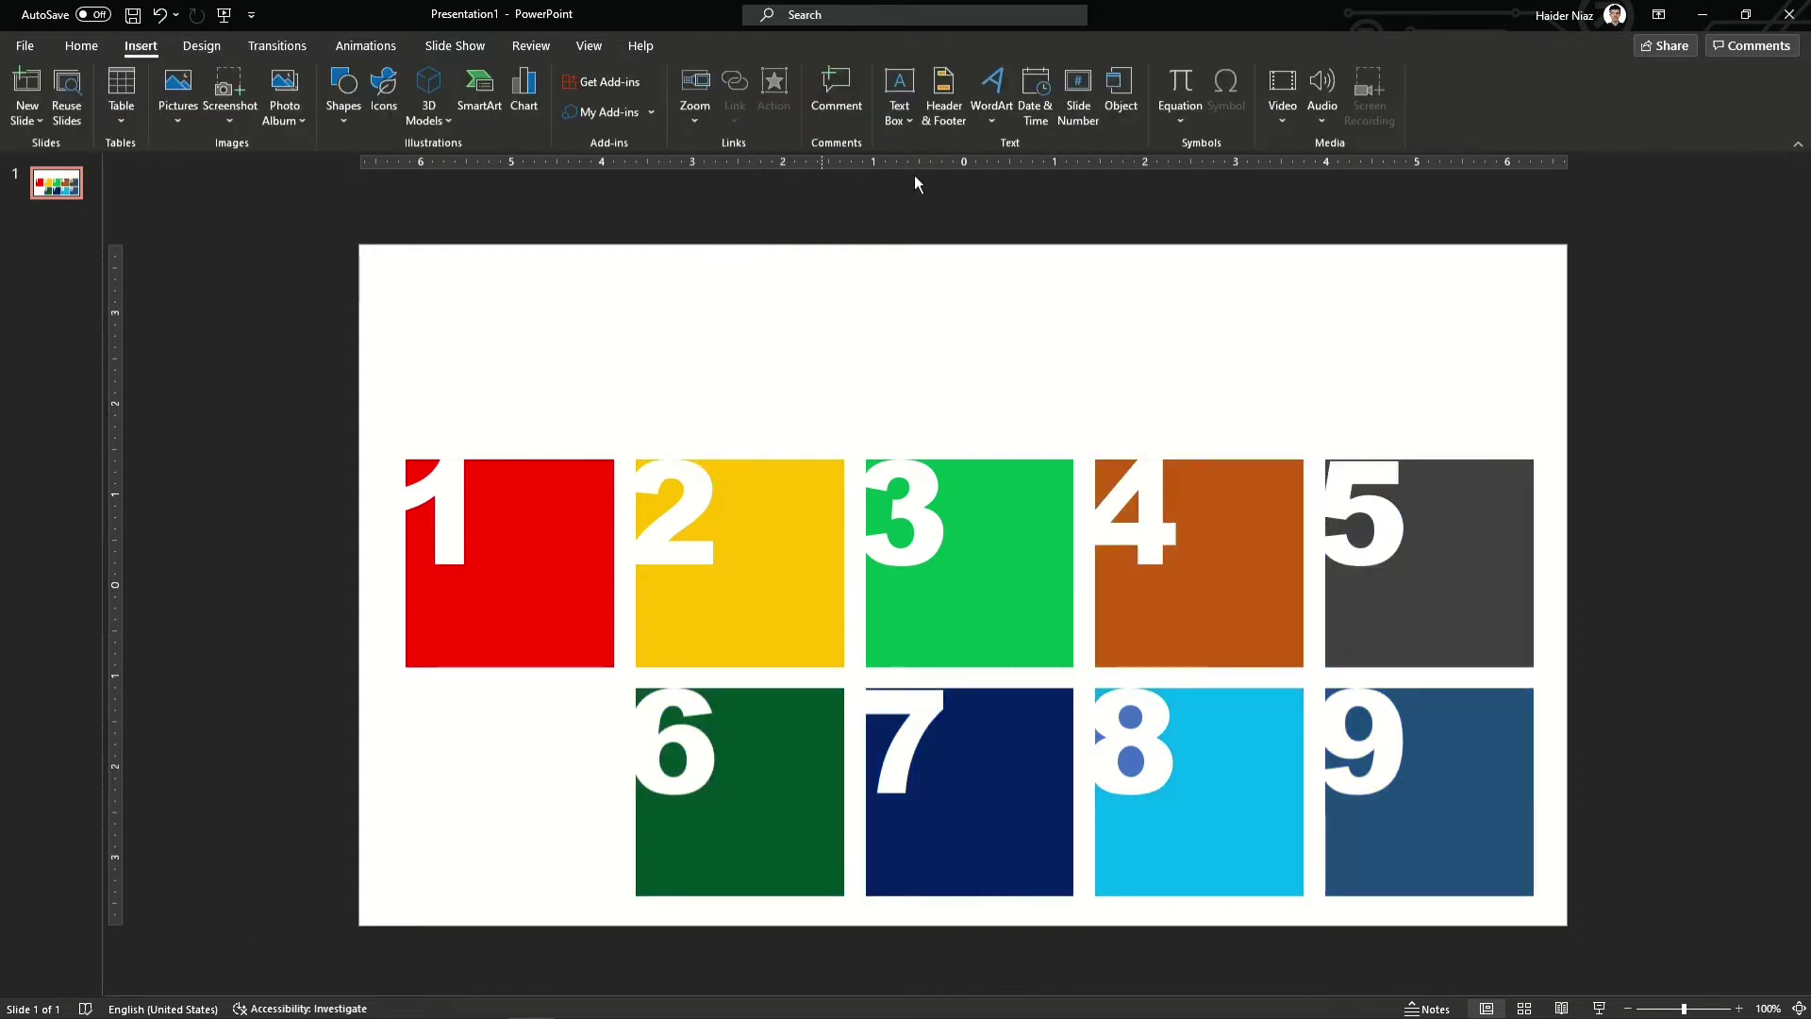
click(812, 322)
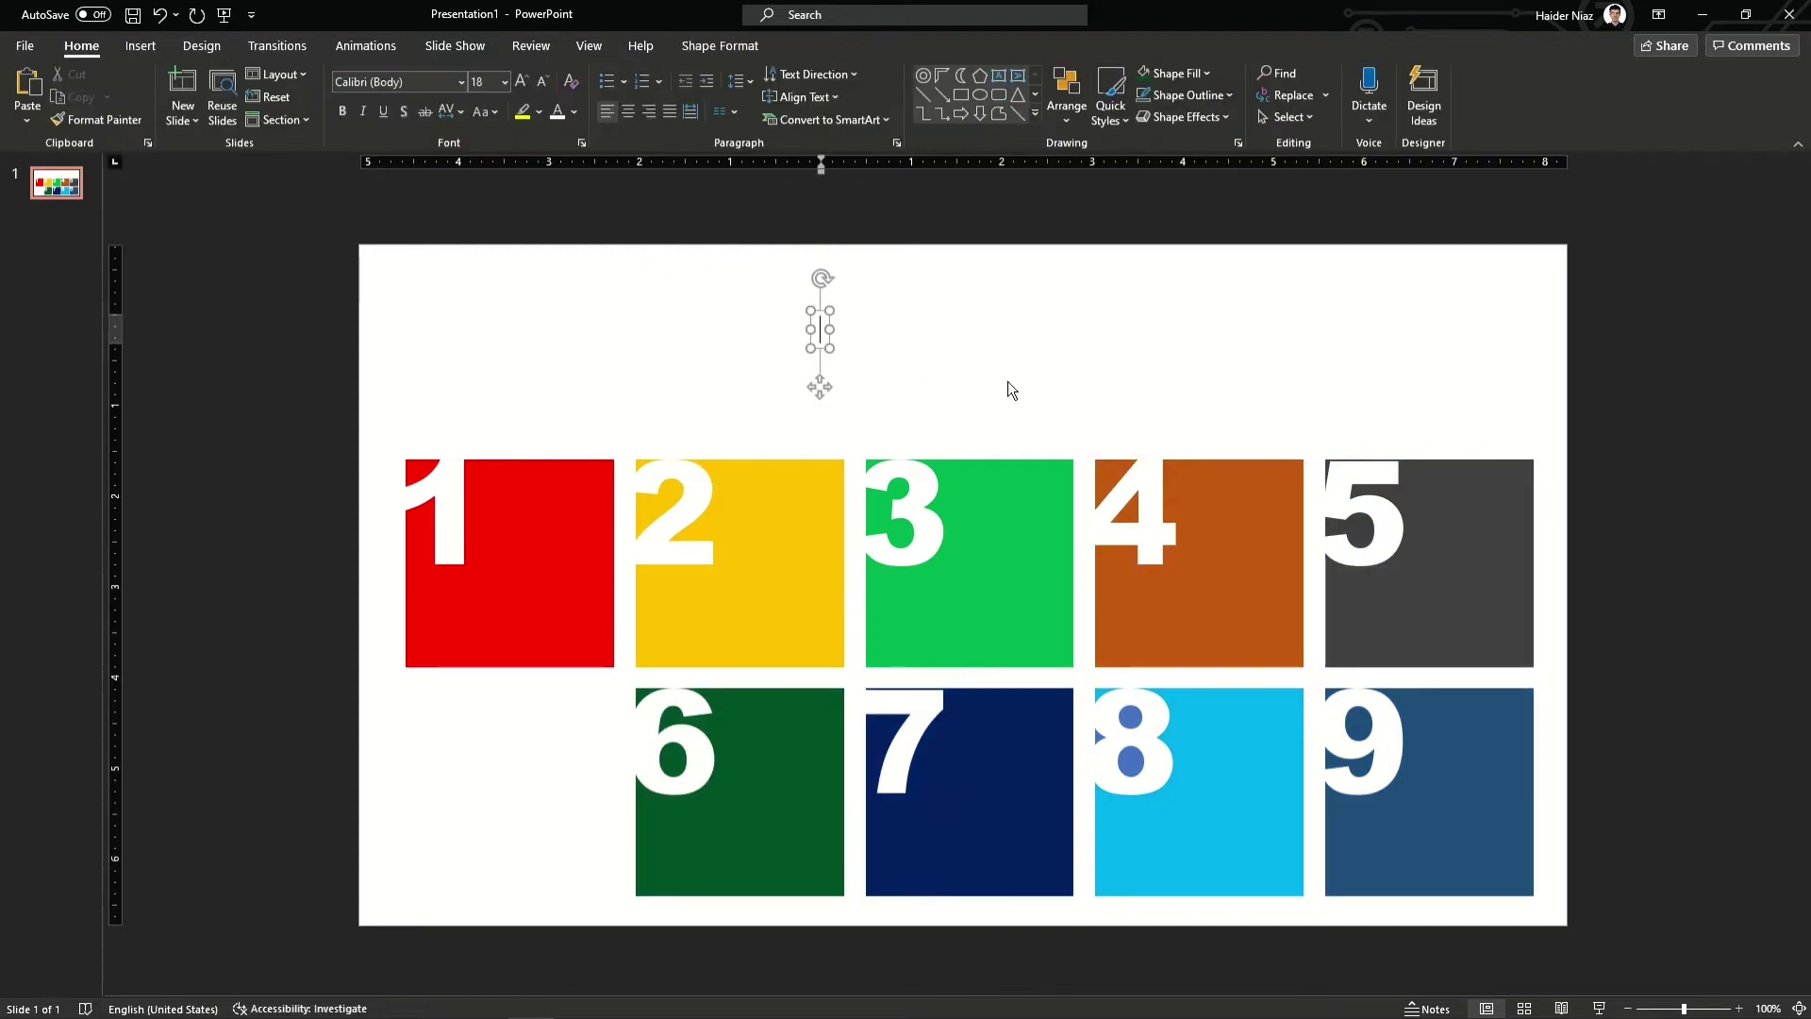
text(Np)
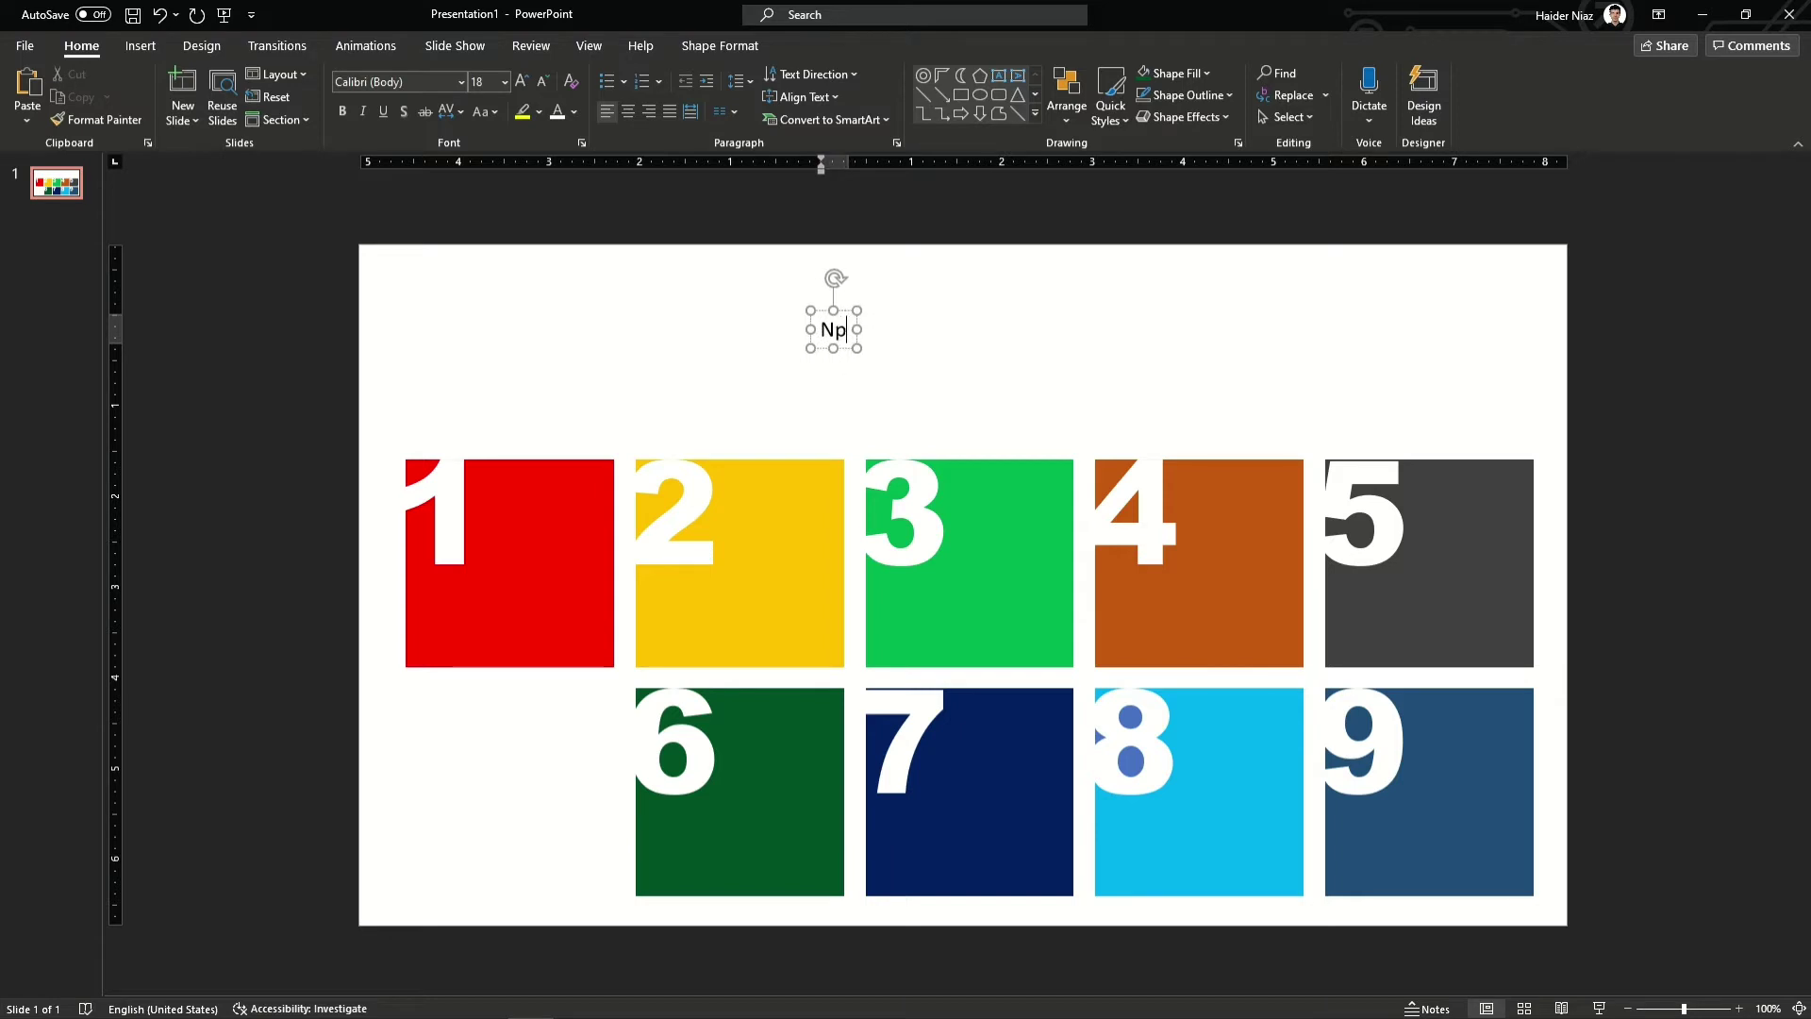
key(BackSpace)
key(ctrl+a)
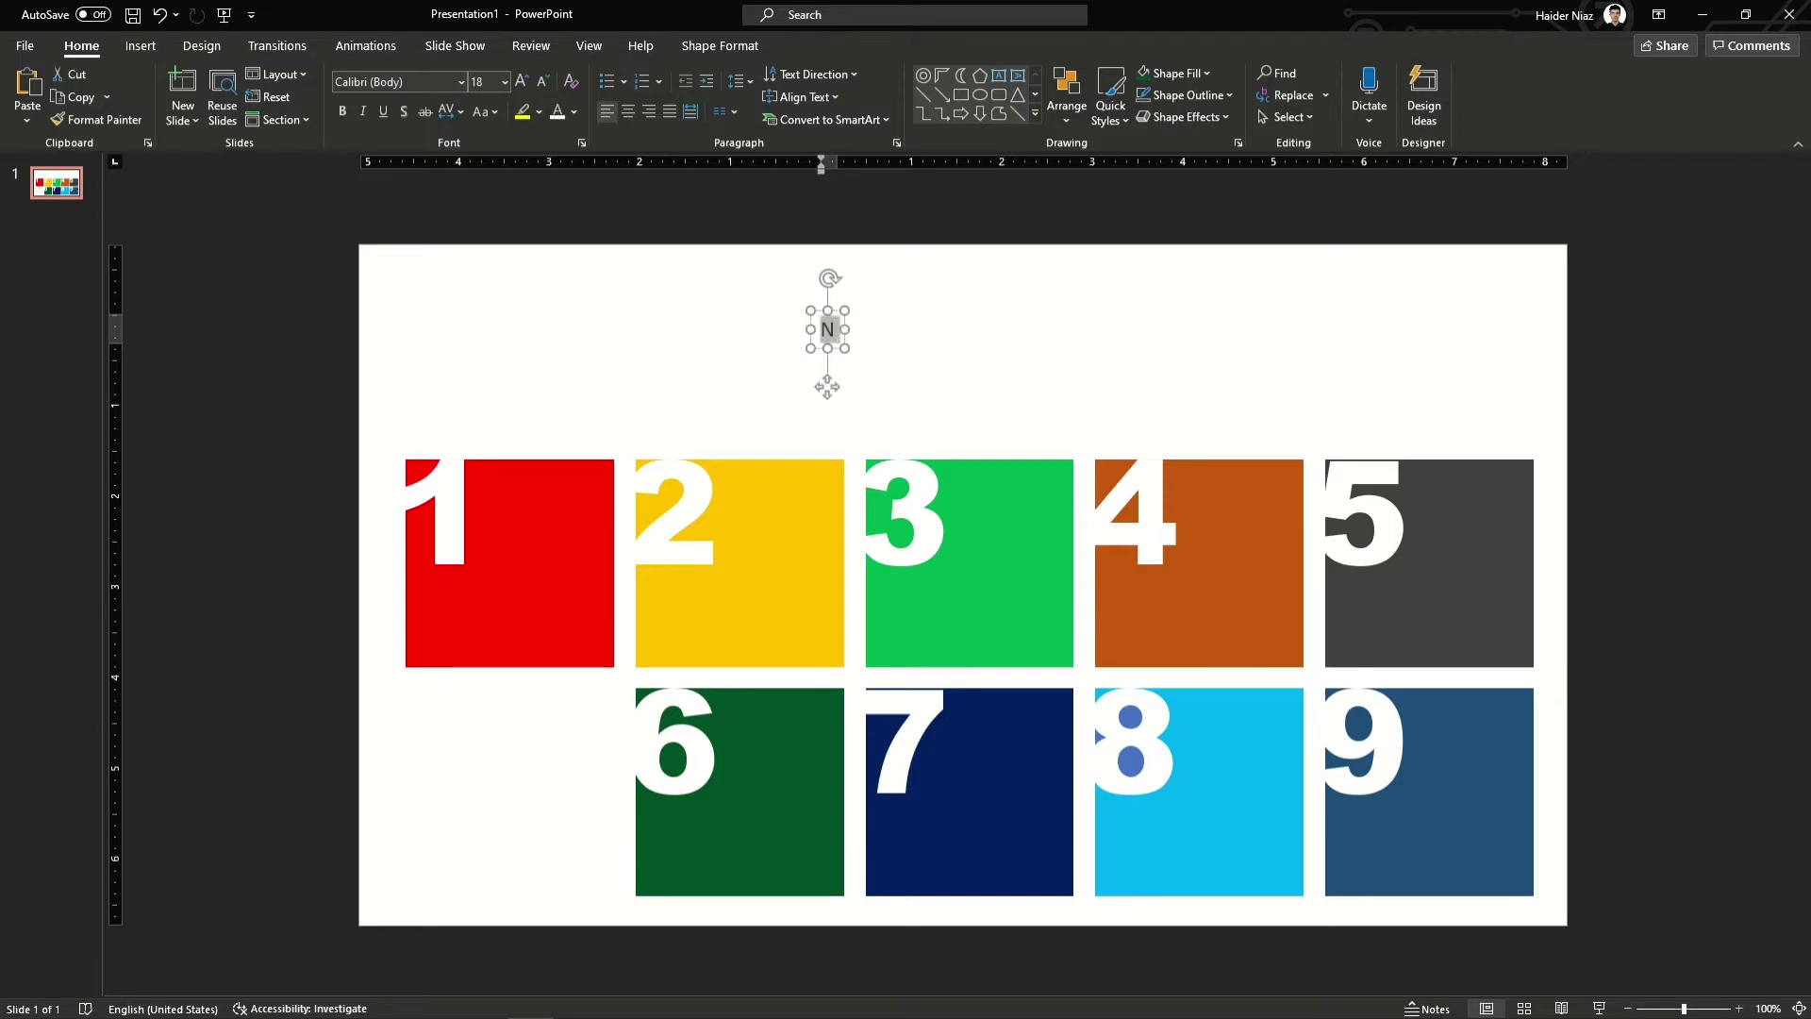
text(No Pover)
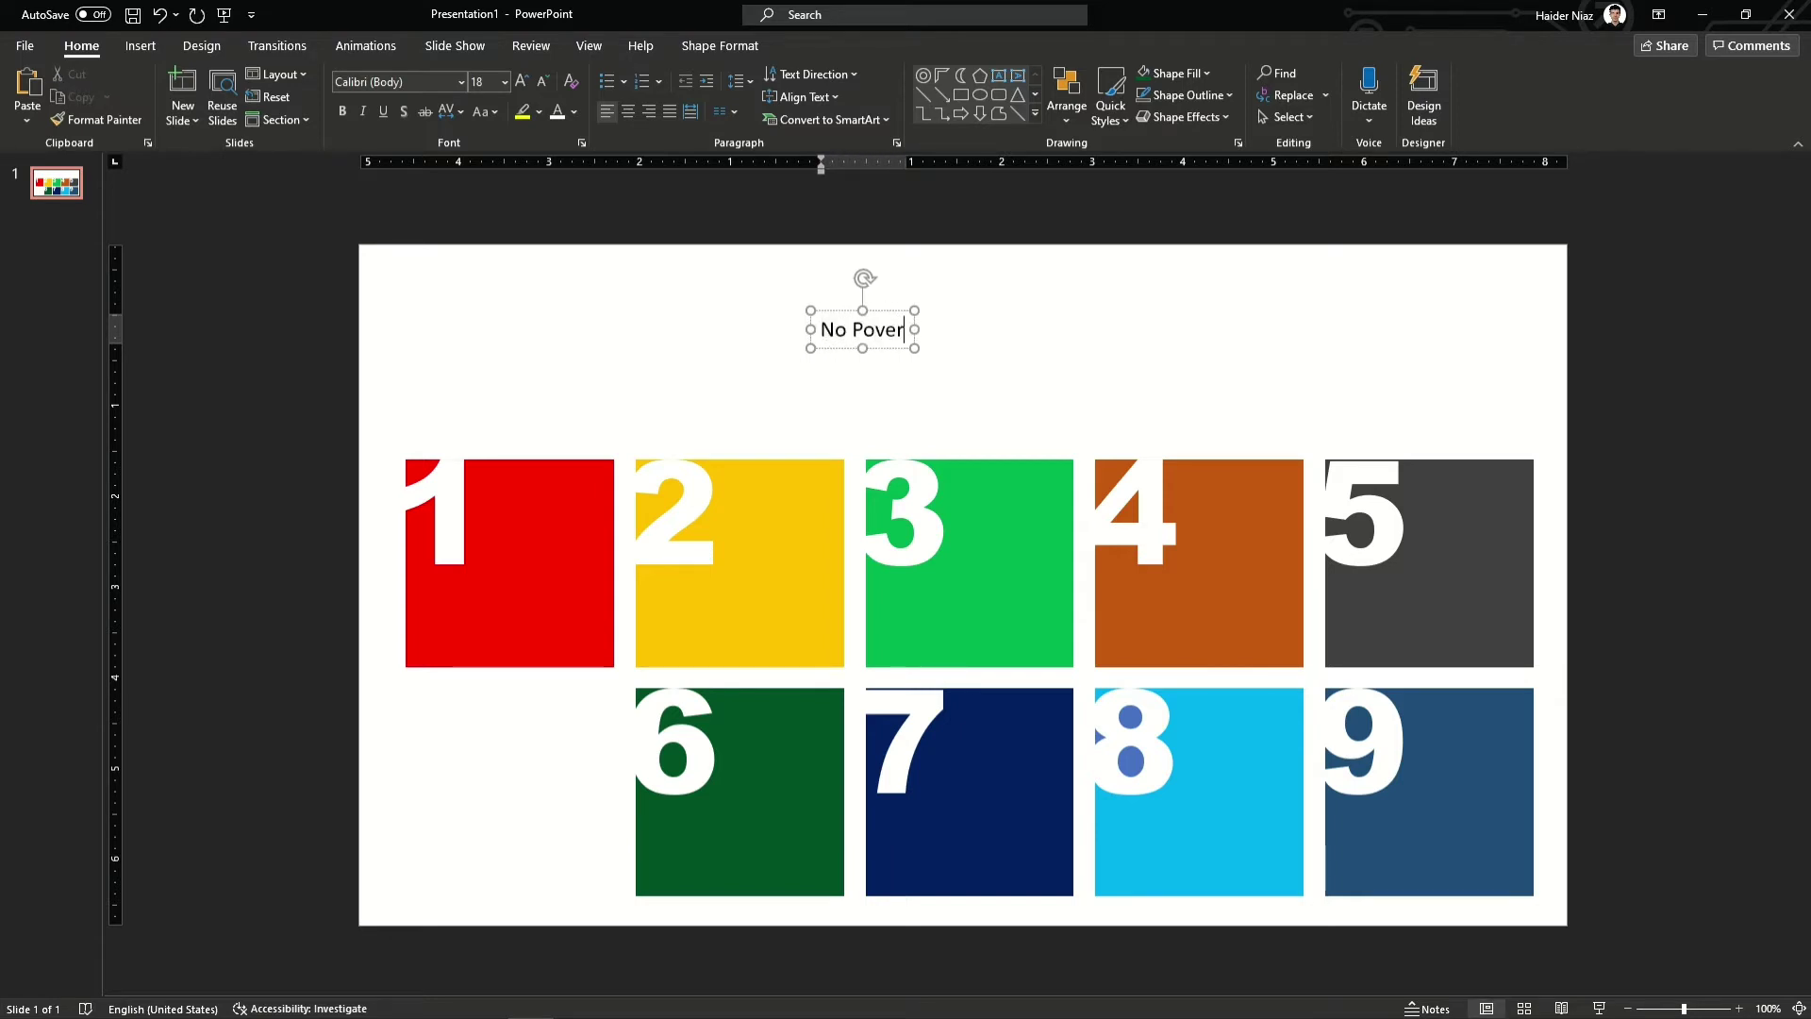
text(ty)
key(ctrl+a)
key(ctrl+b)
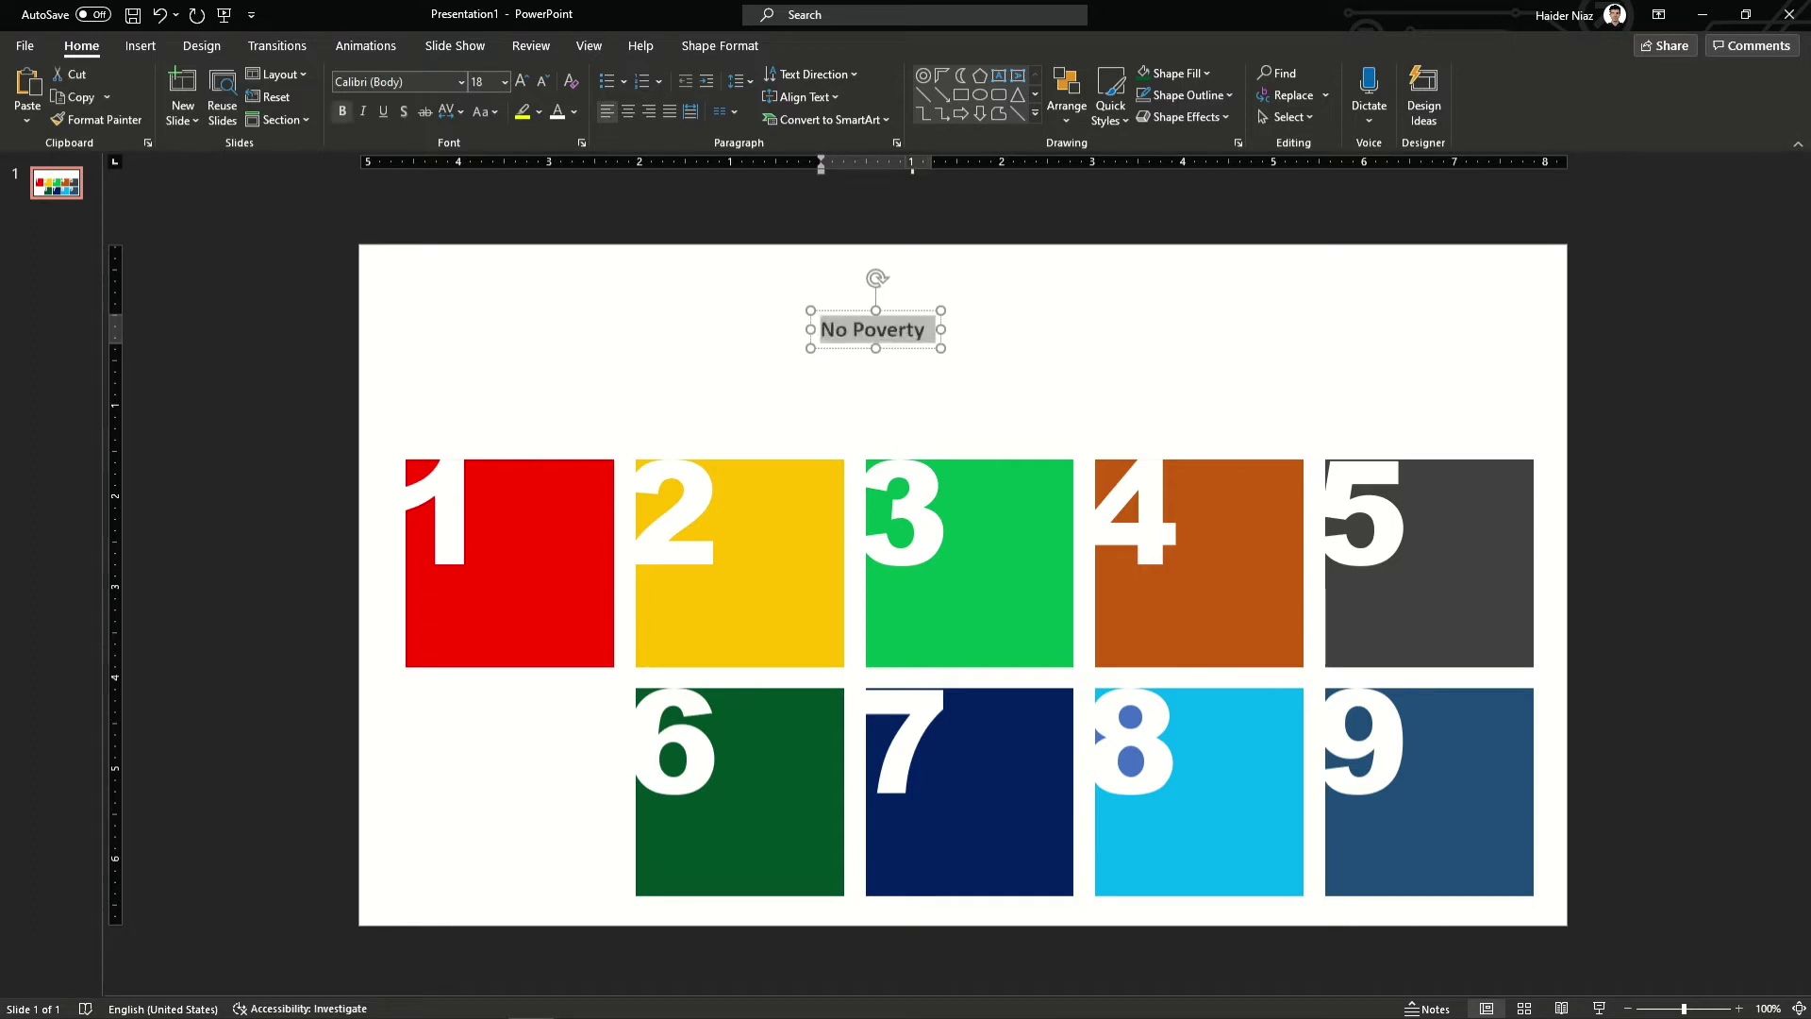
click(520, 82)
click(520, 82)
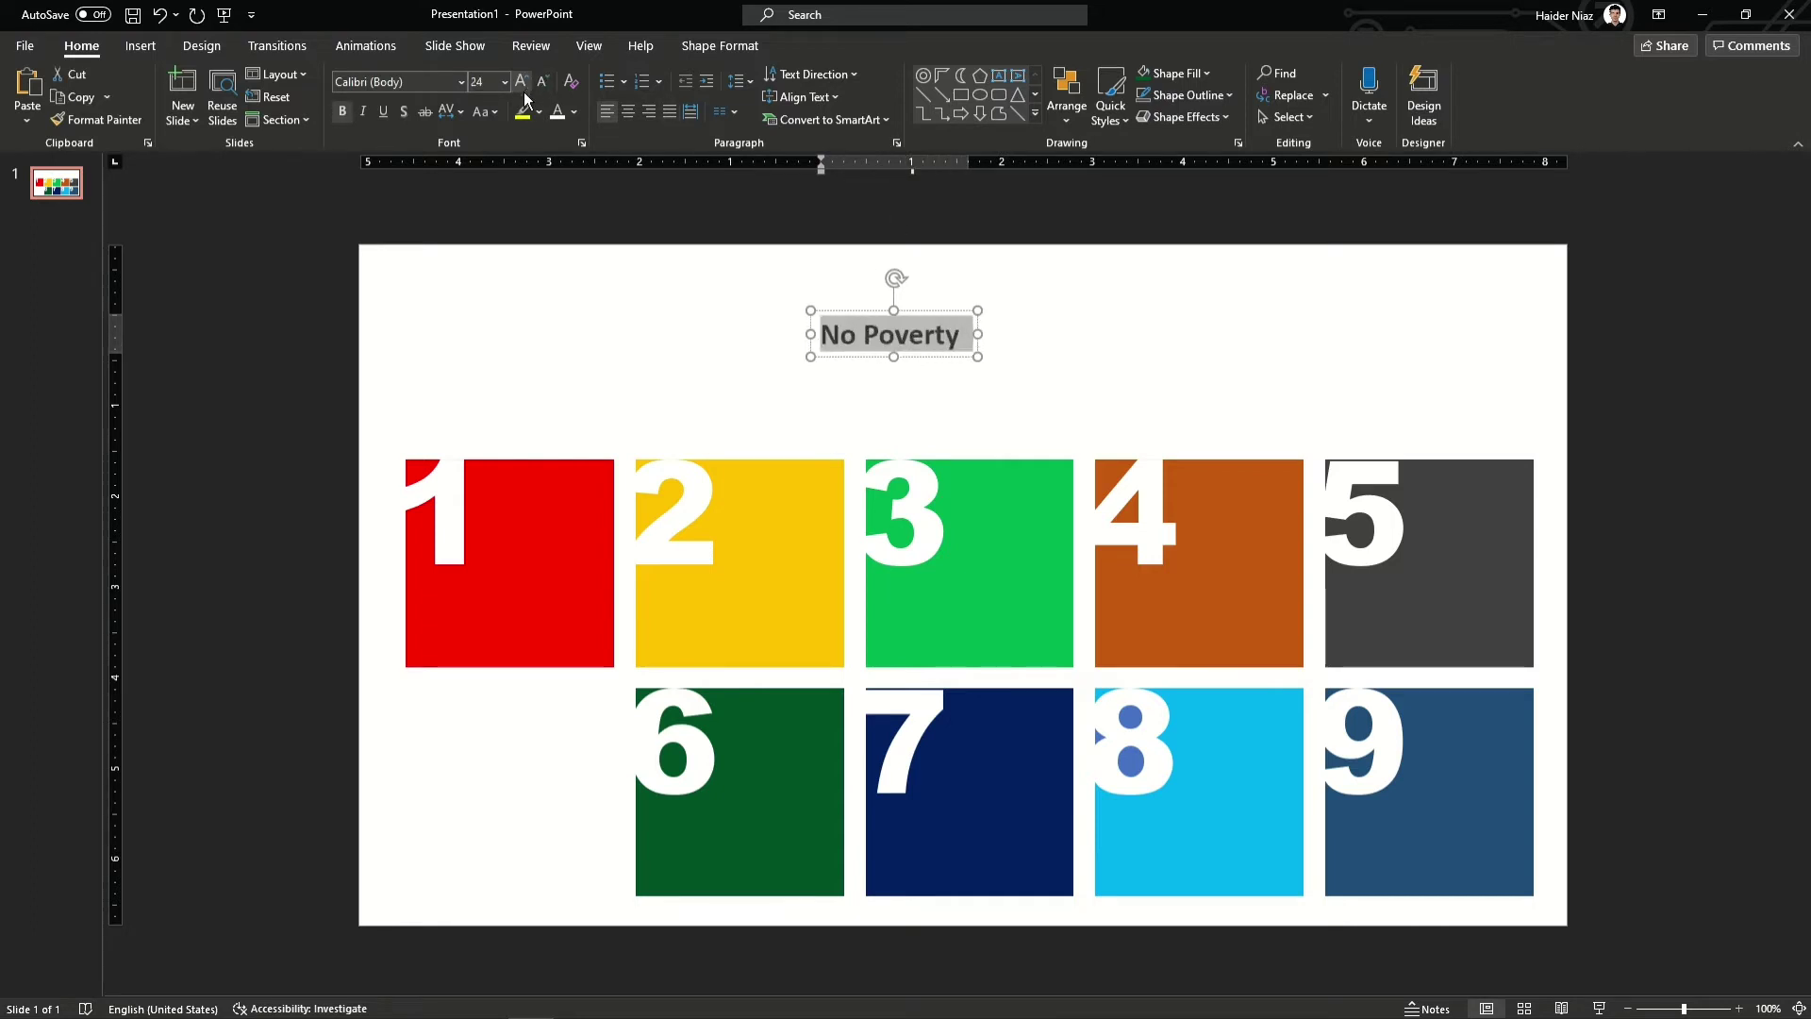
click(557, 112)
drag(950, 363, 843, 536)
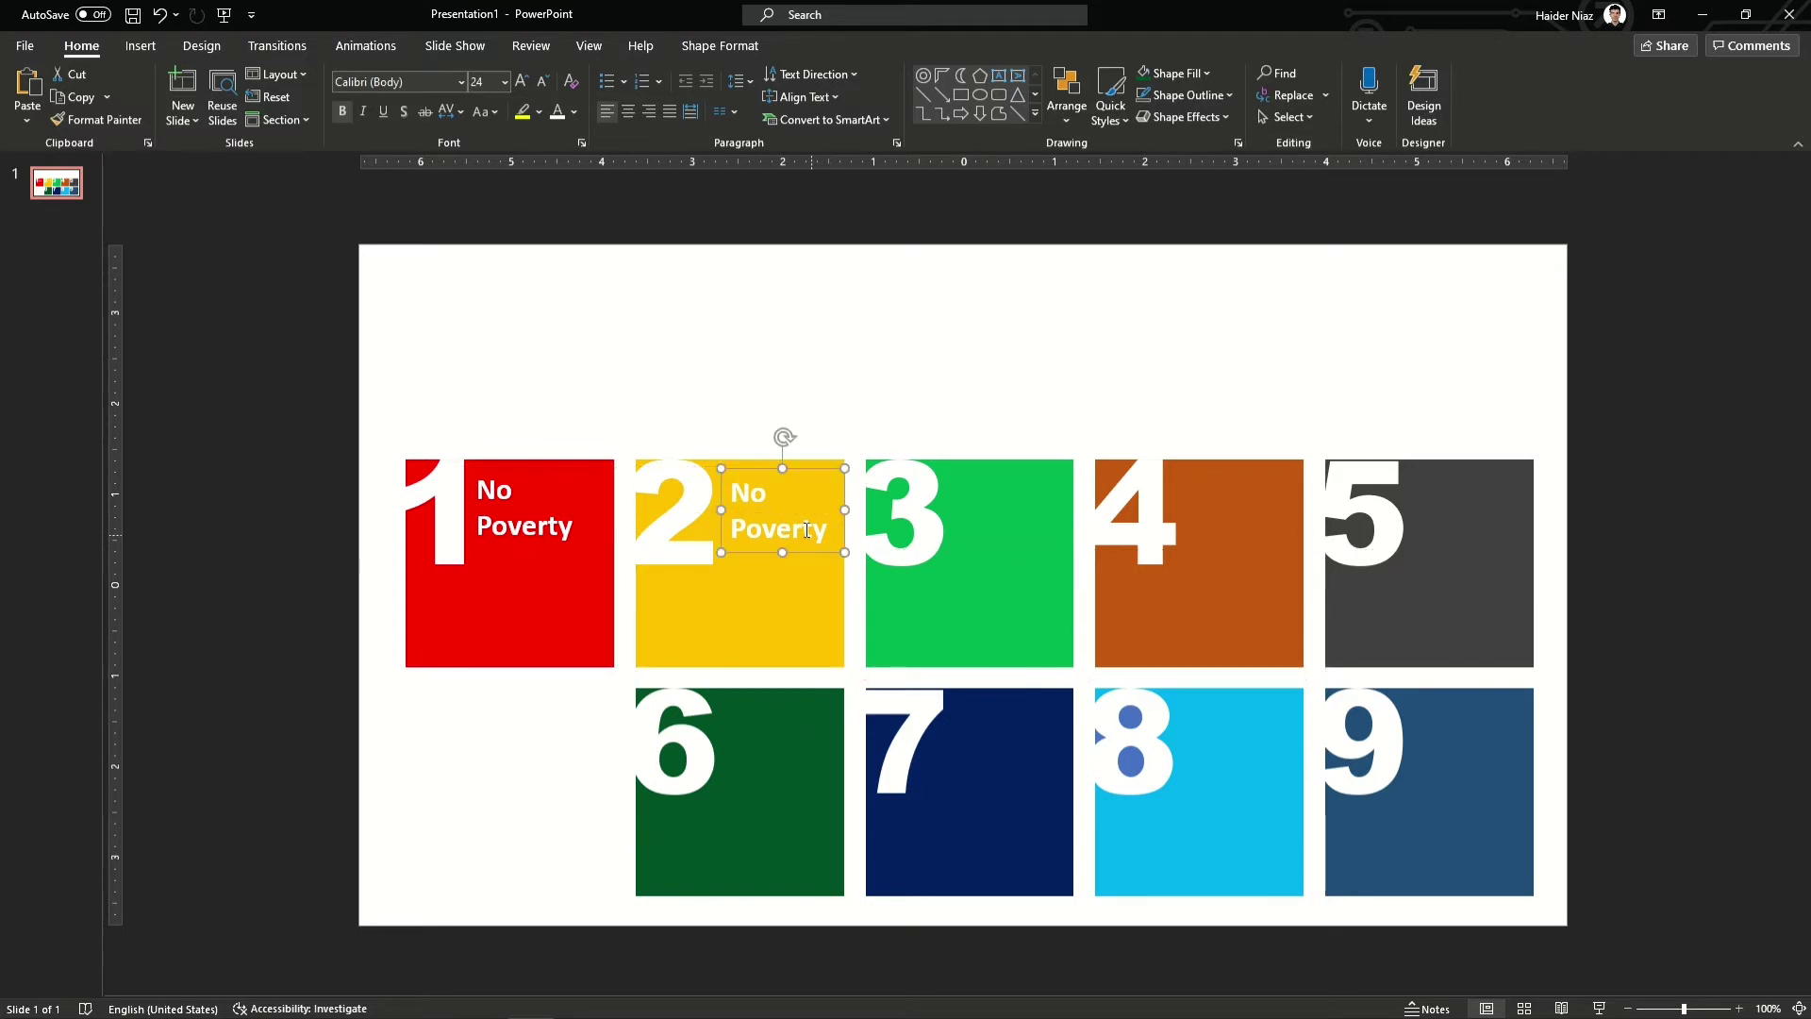
Change the copied label on tile 2 to read 'No Hunger'.
double_click(807, 529)
key(BackSpace)
text(H)
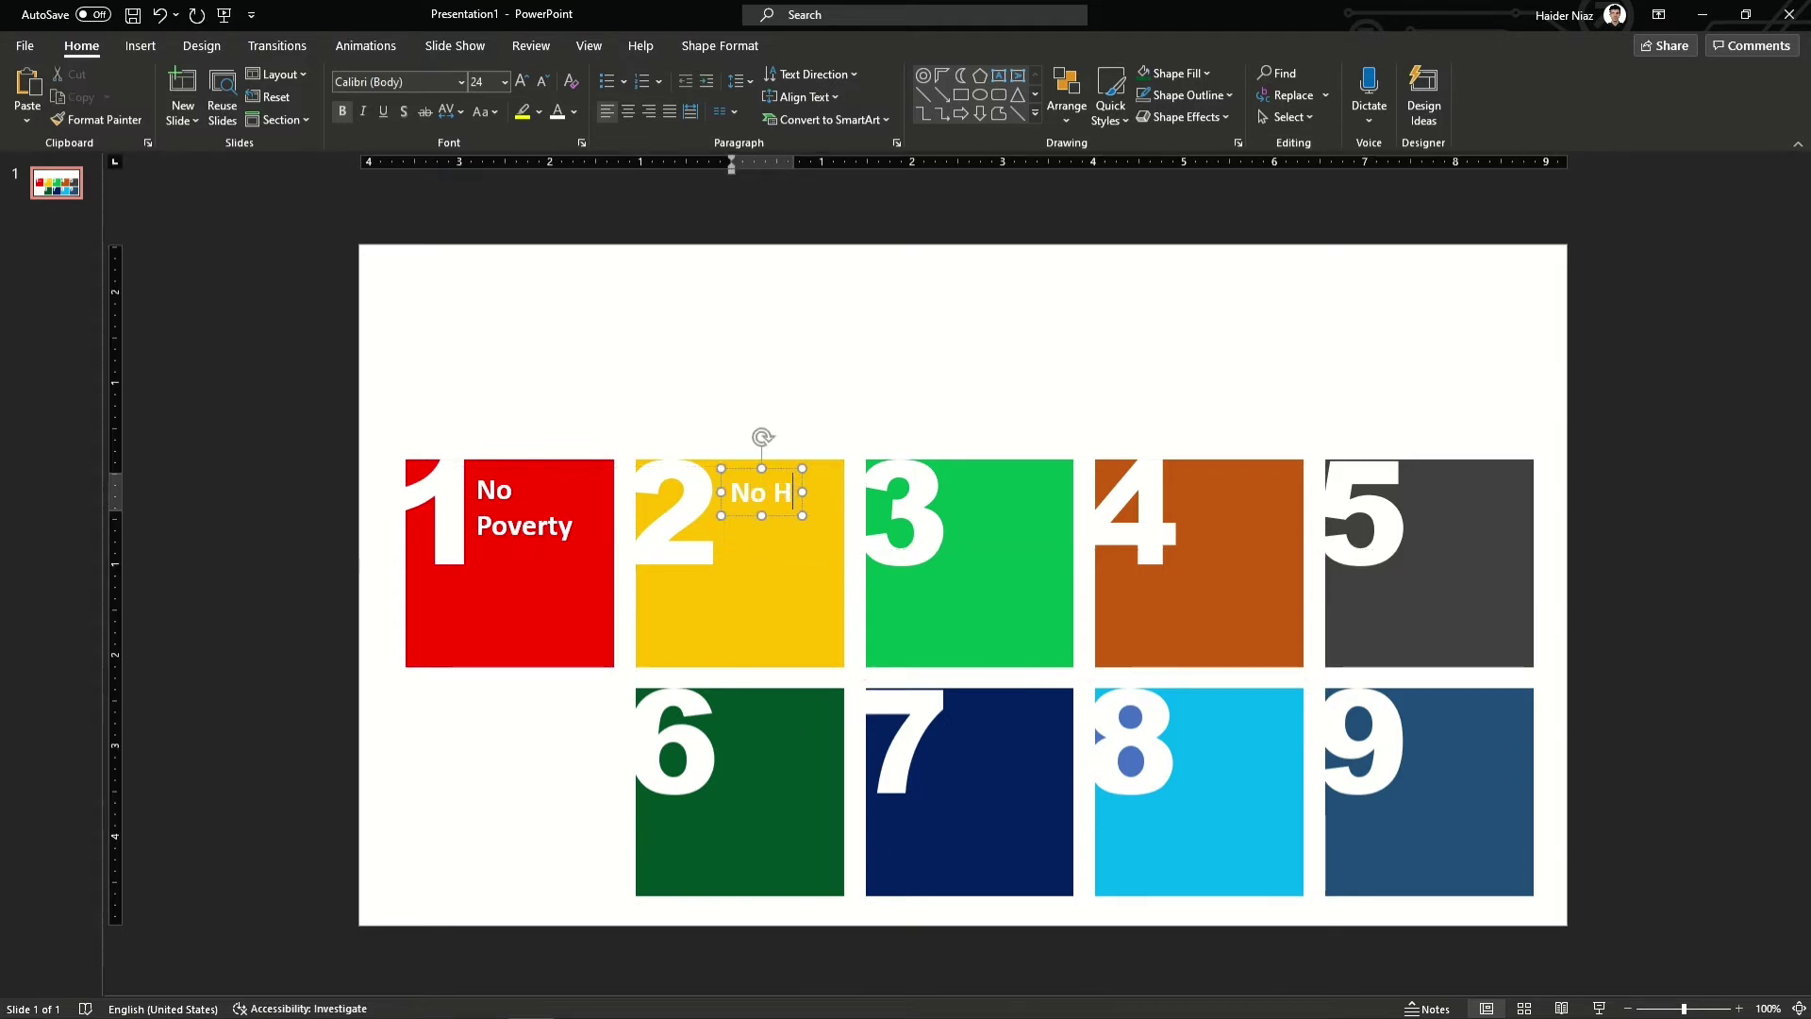
text(un)
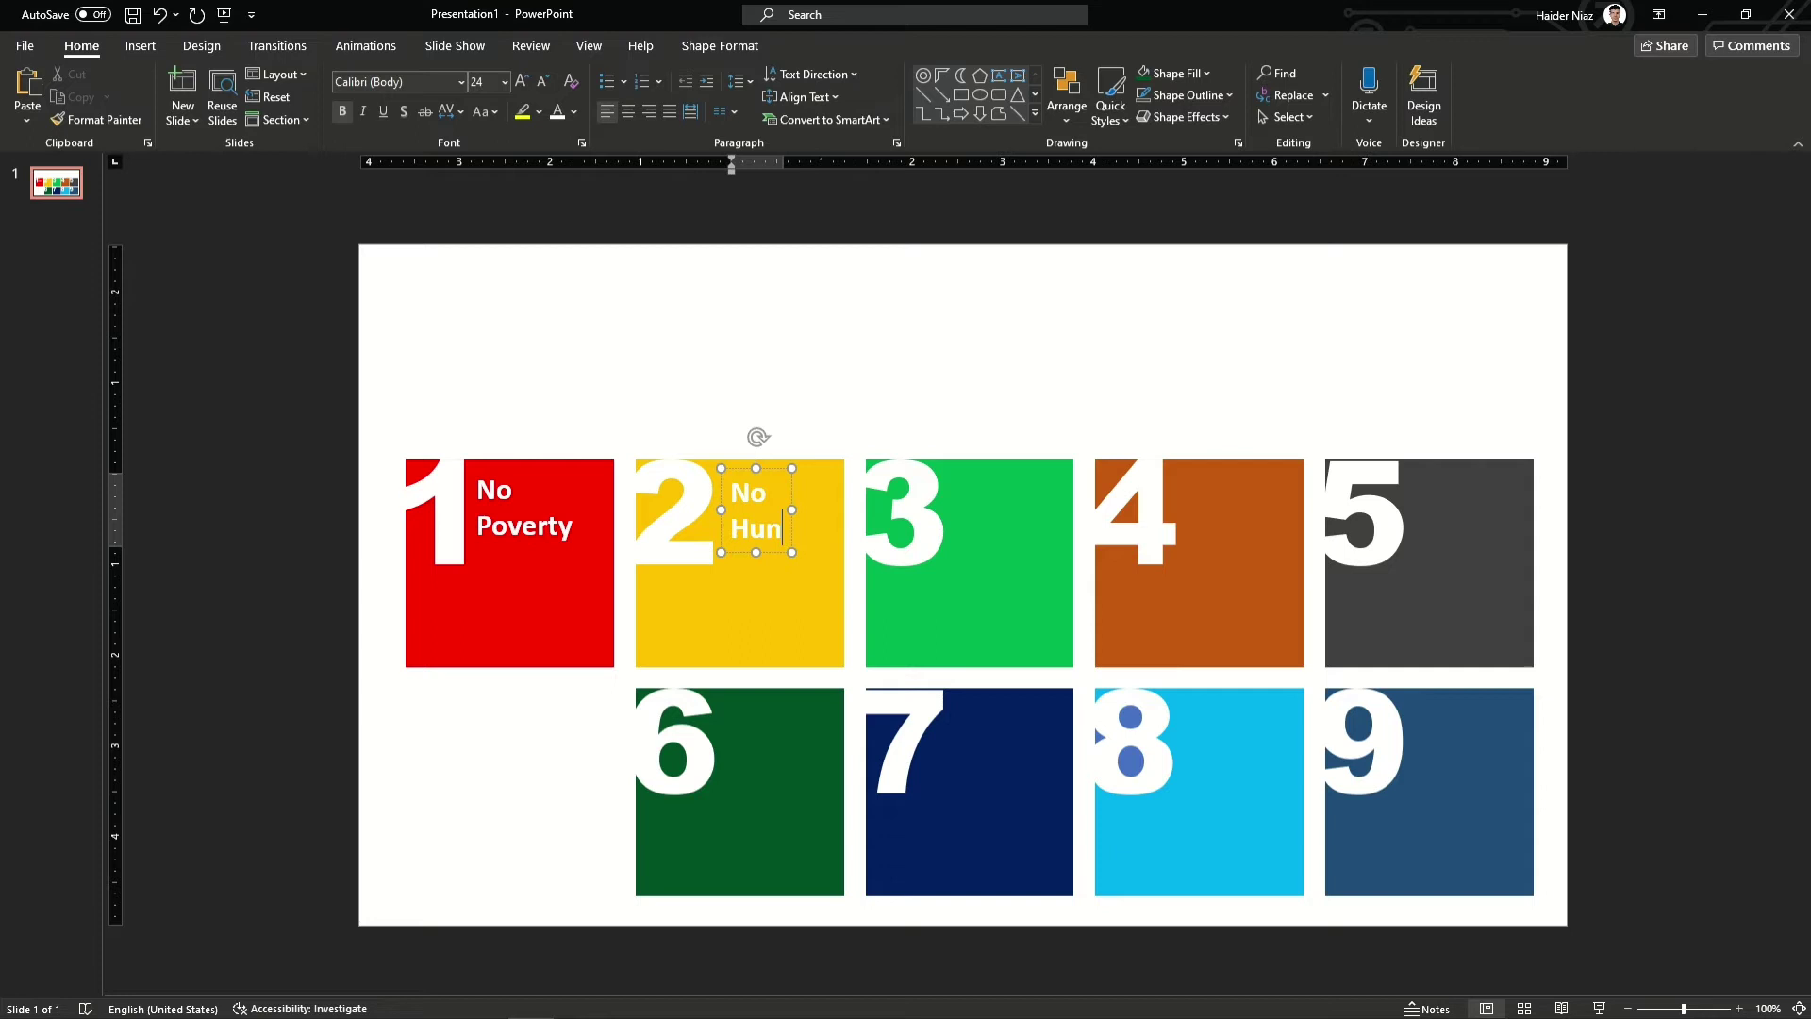
text(ger)
key(BackSpace)
key(BackSpace)
key(BackSpace)
text(ger)
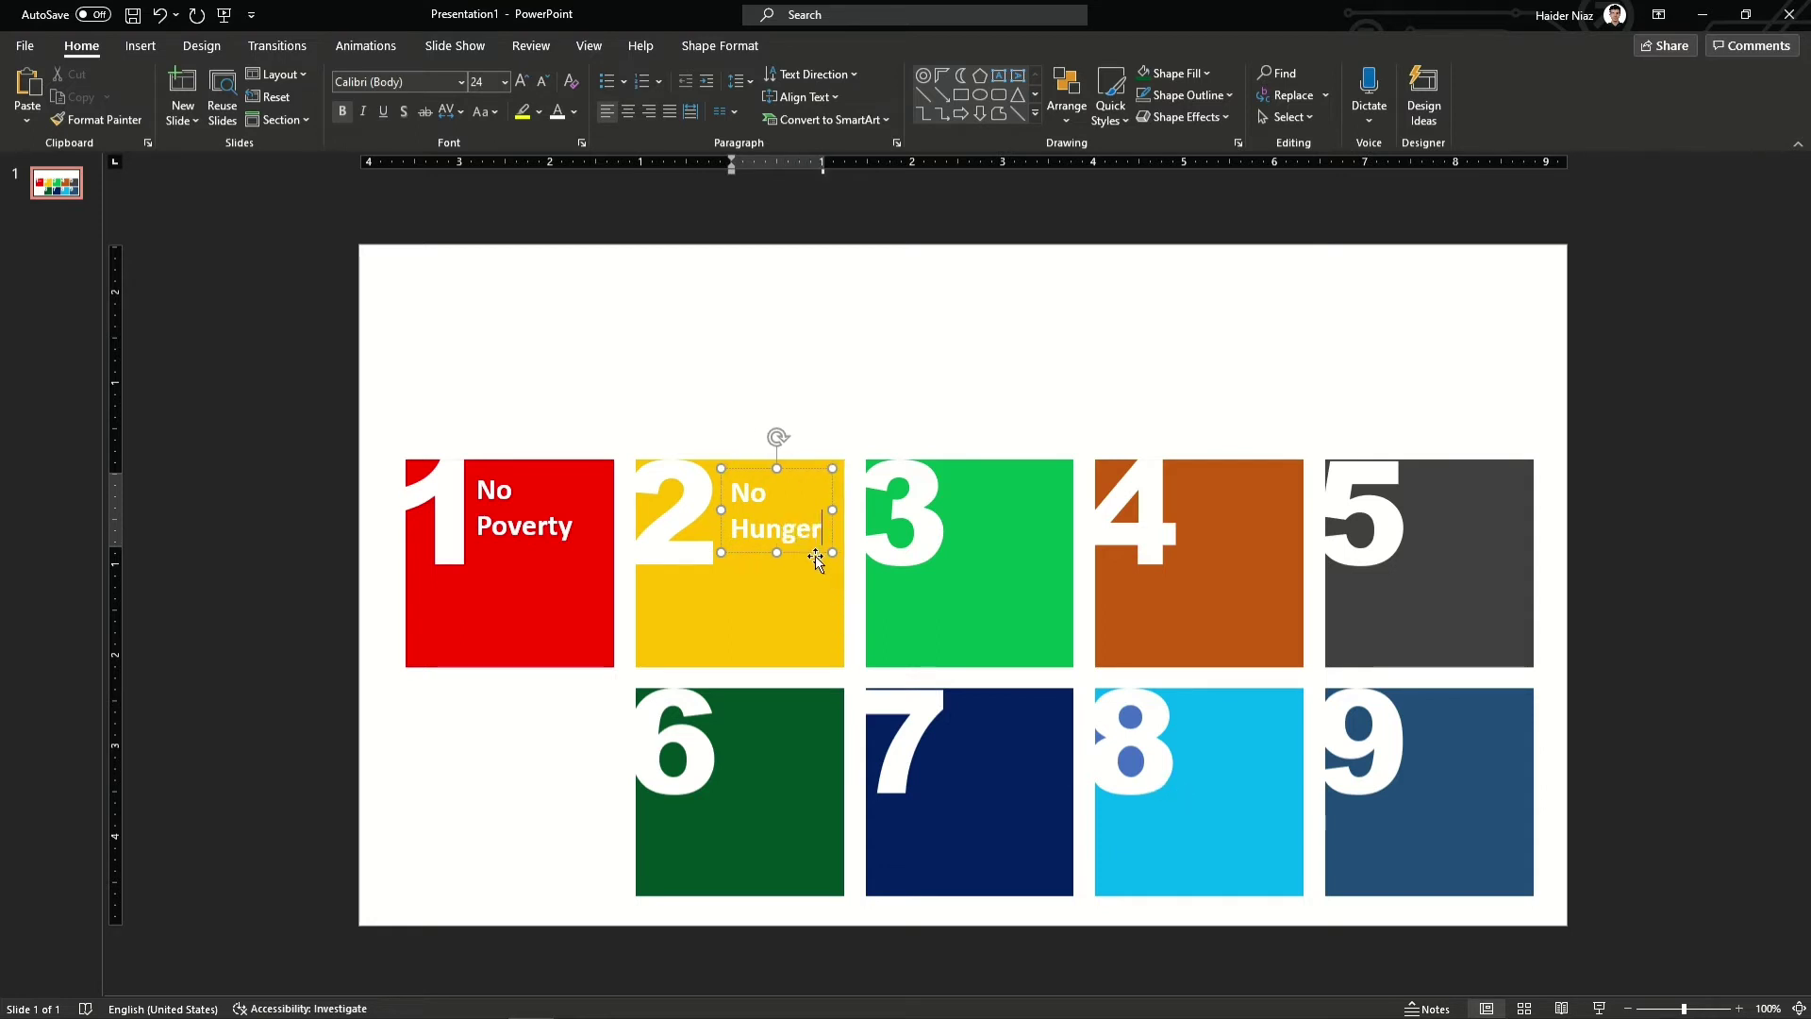
Copy the No Hunger label across tiles 3–5, then copy those four labels down onto tiles 6–9.
drag(813, 555, 1037, 560)
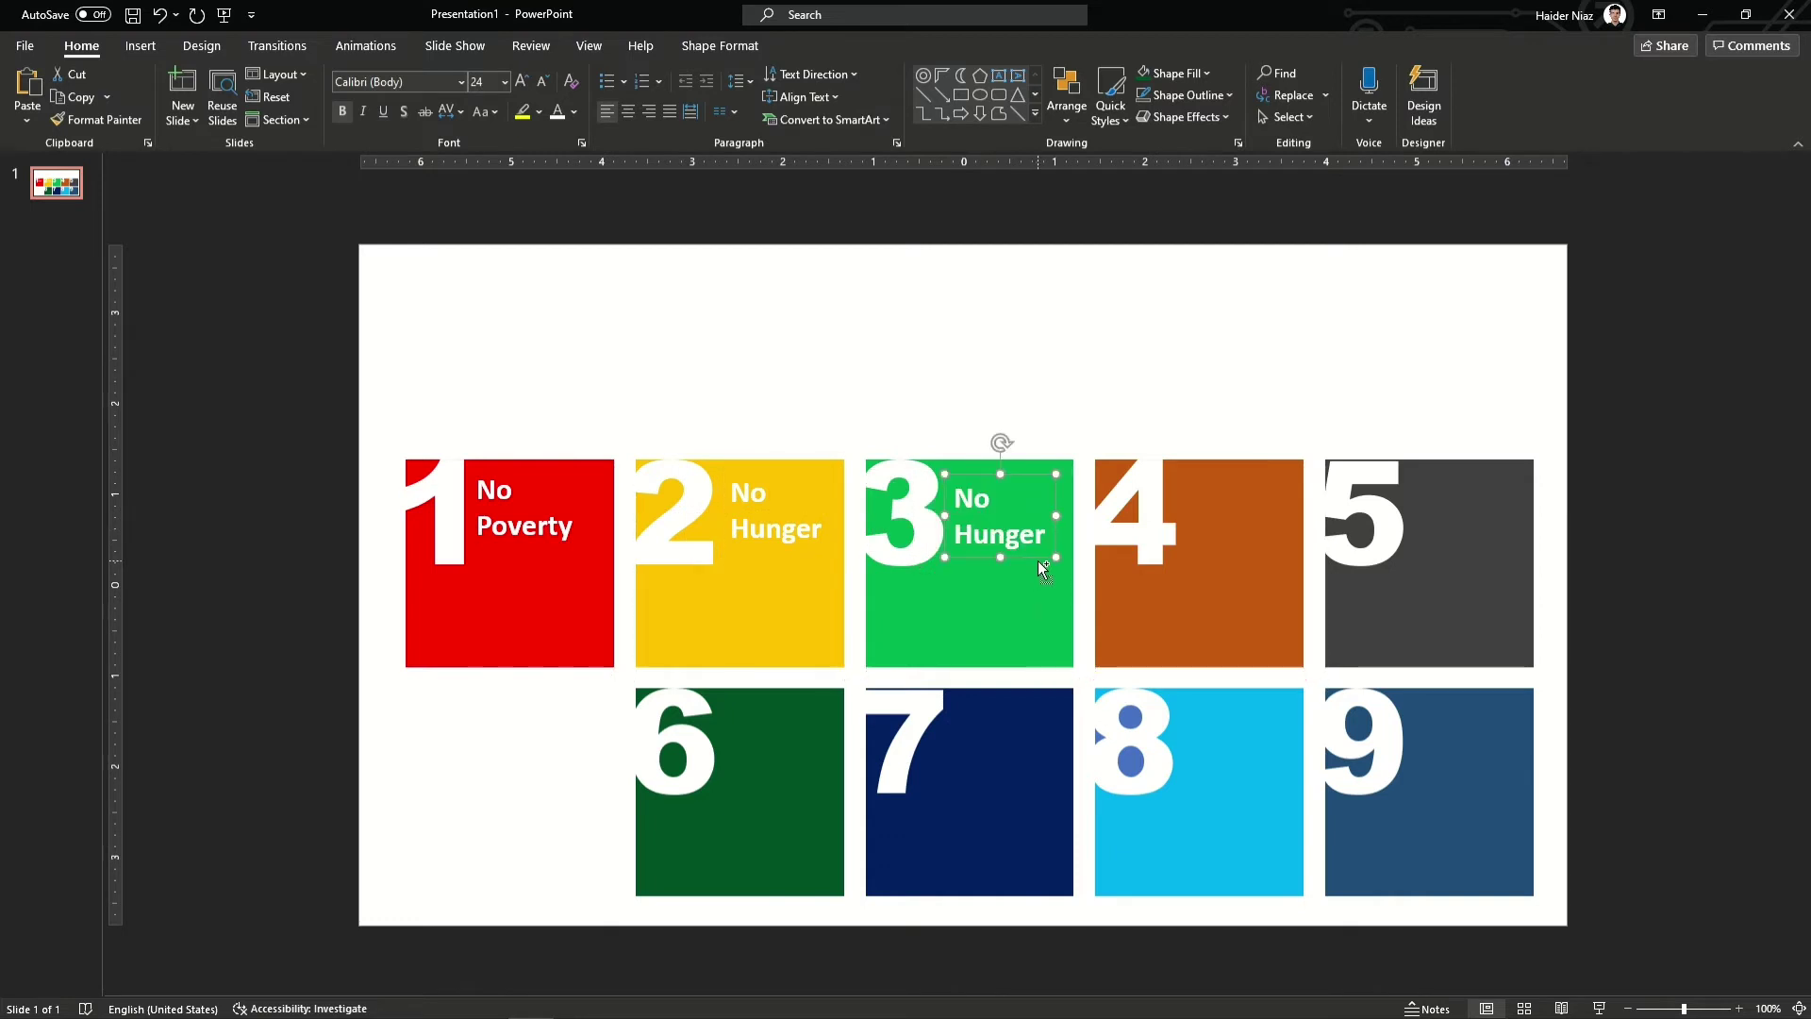
key(Delete)
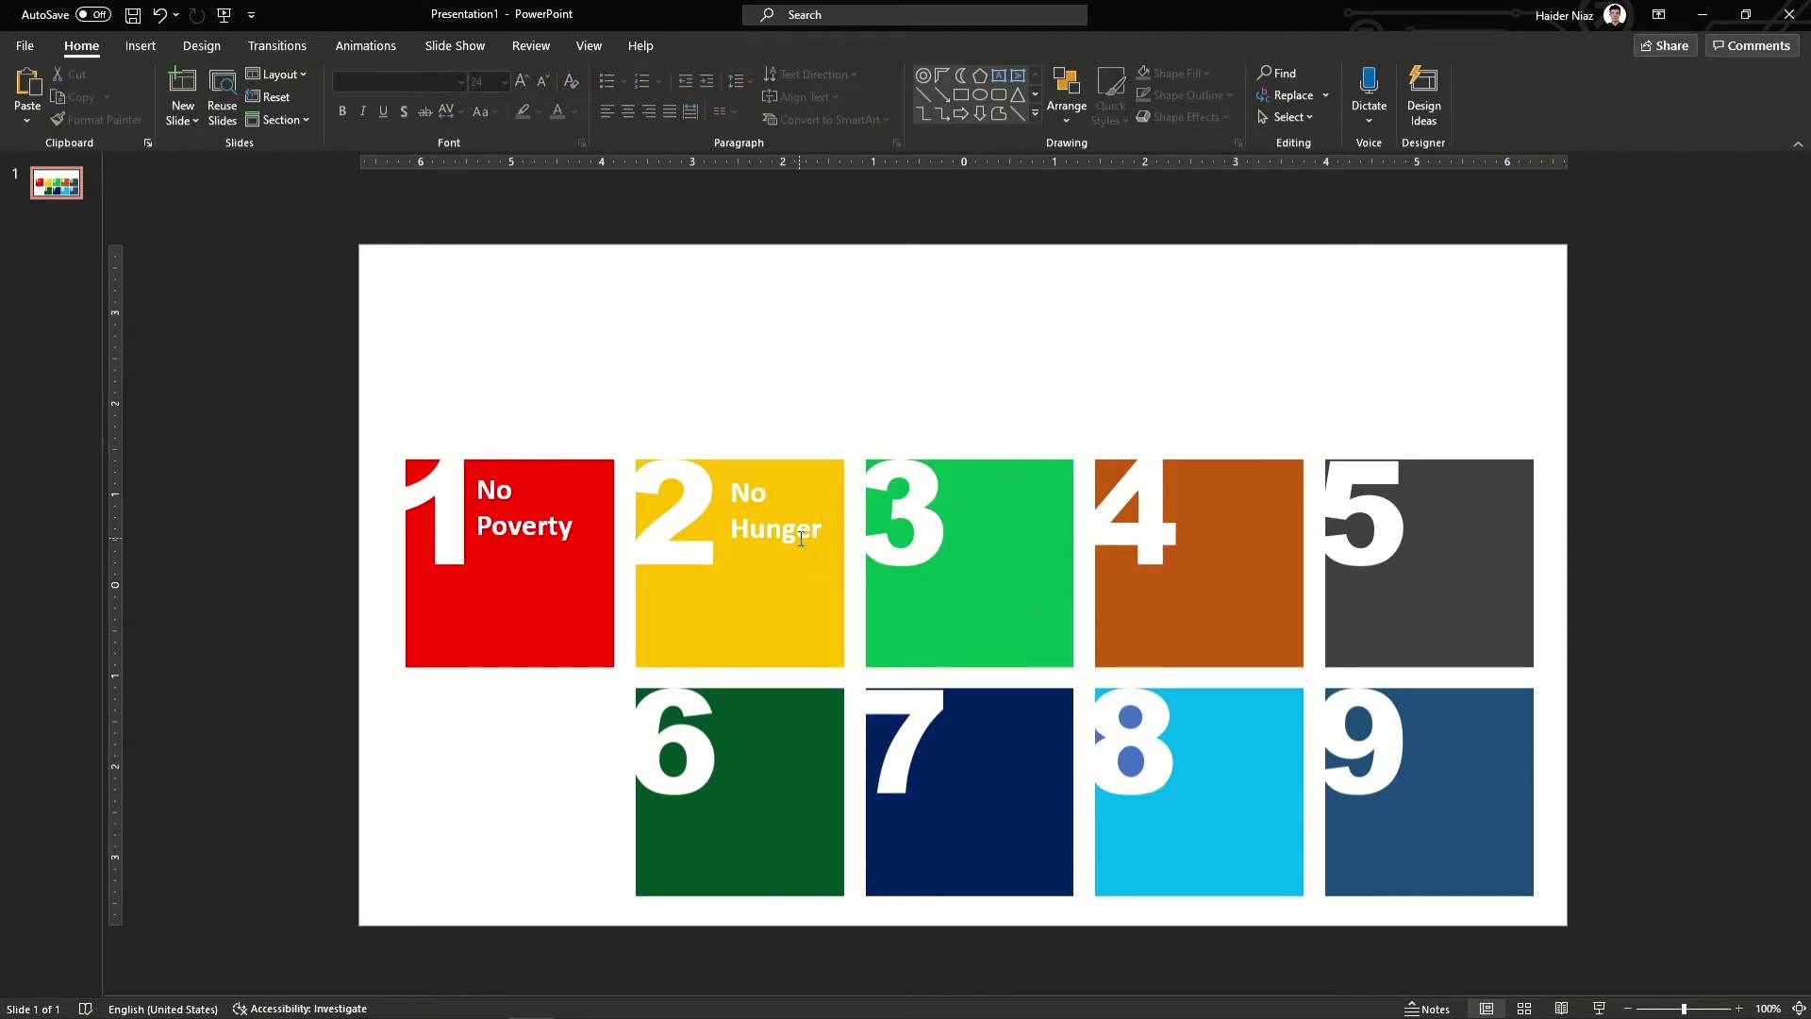
click(801, 539)
drag(803, 561, 1503, 563)
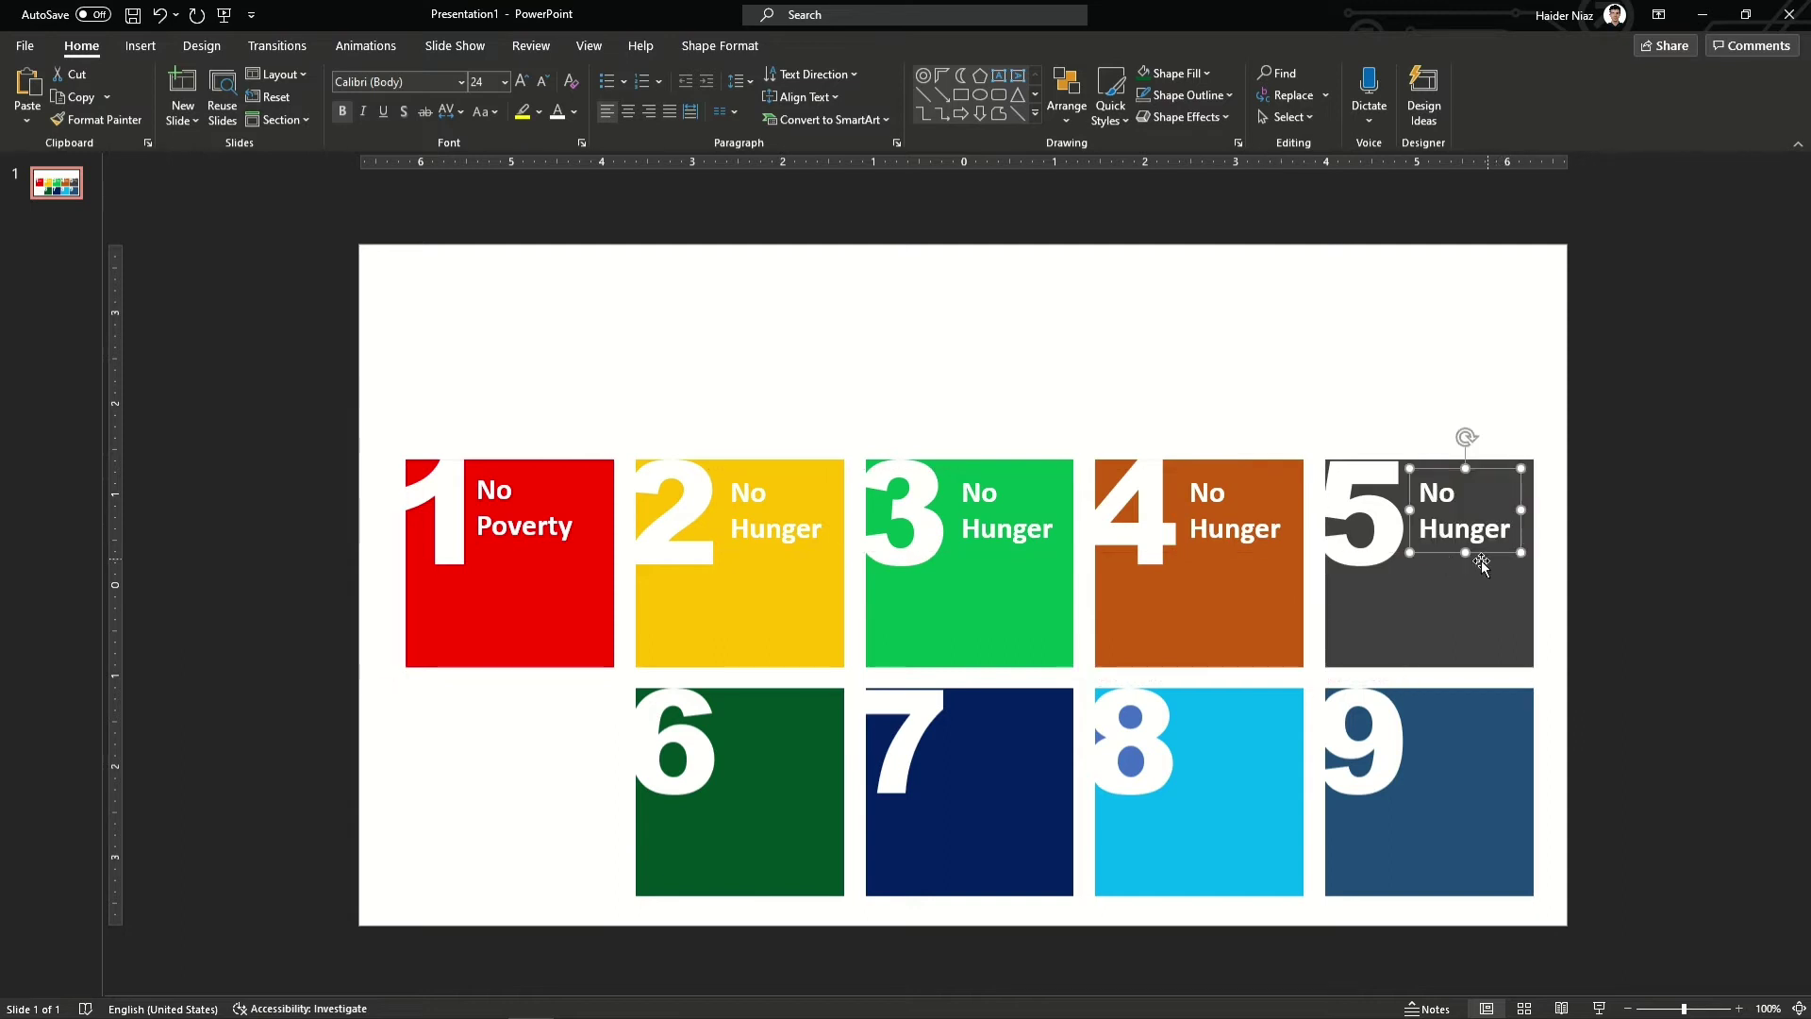
shift+click(1236, 555)
shift+click(1007, 543)
shift+click(787, 549)
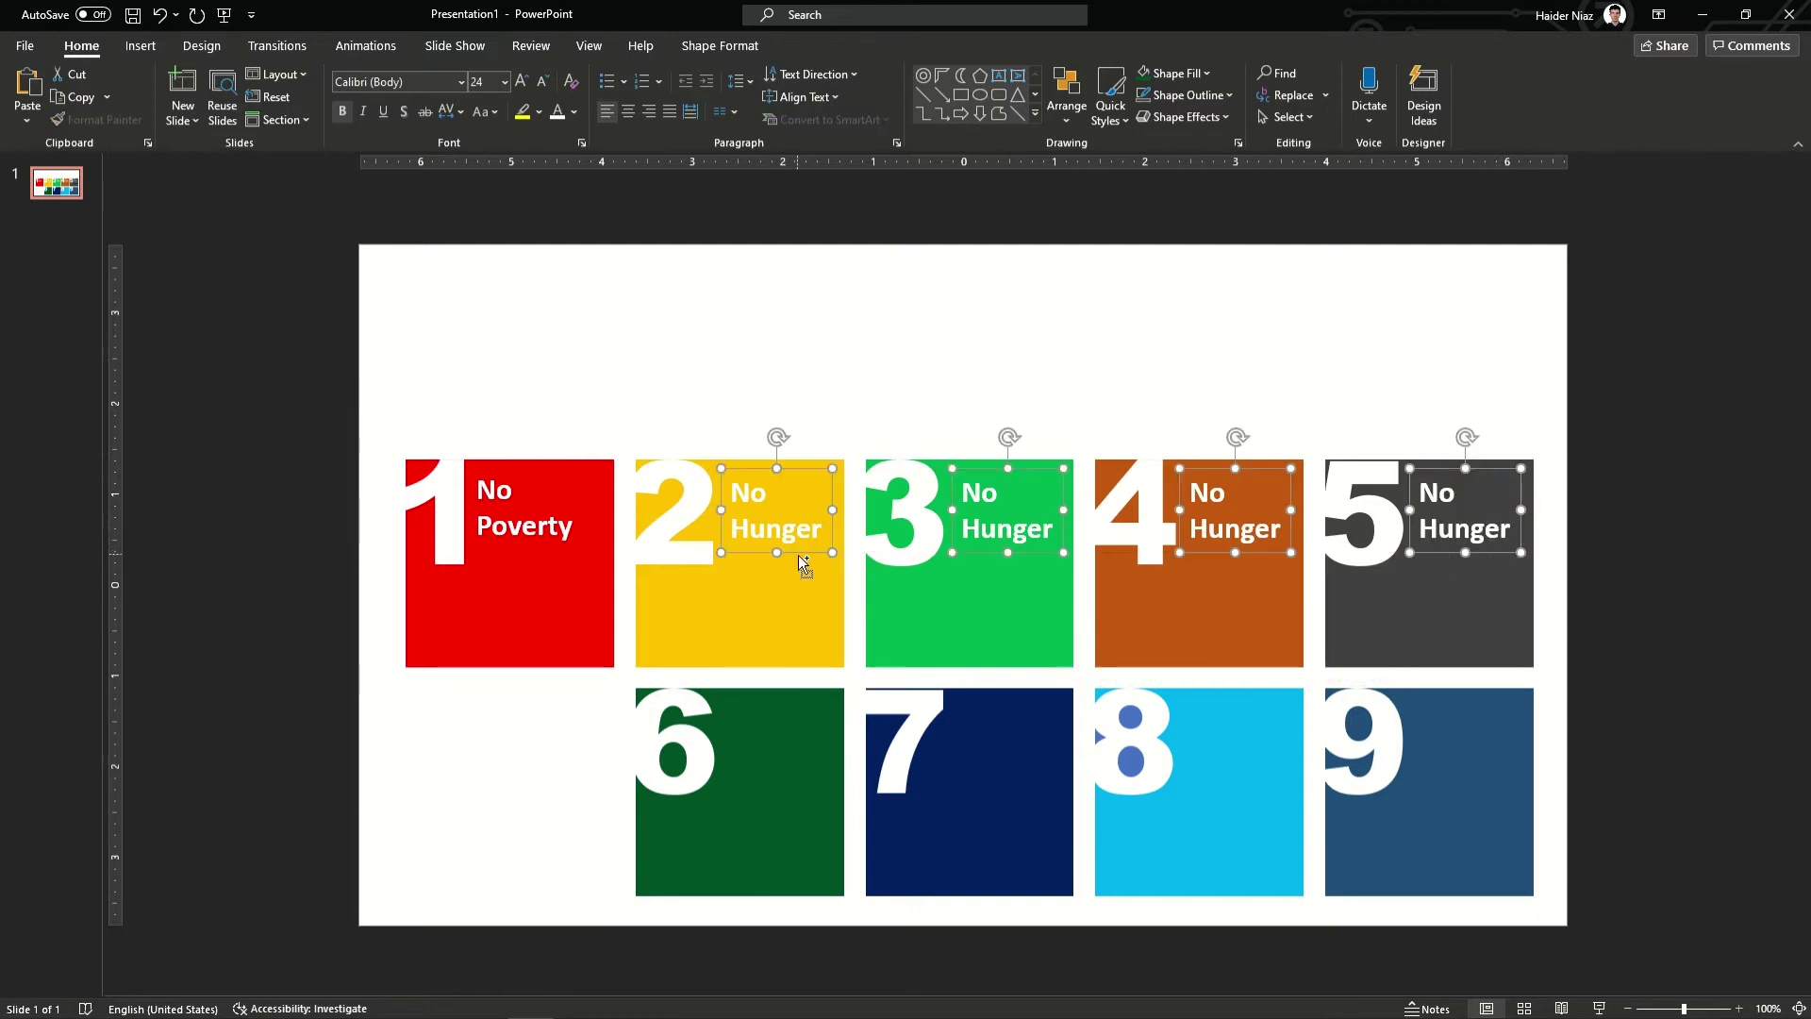
drag(799, 552, 791, 779)
click(1650, 521)
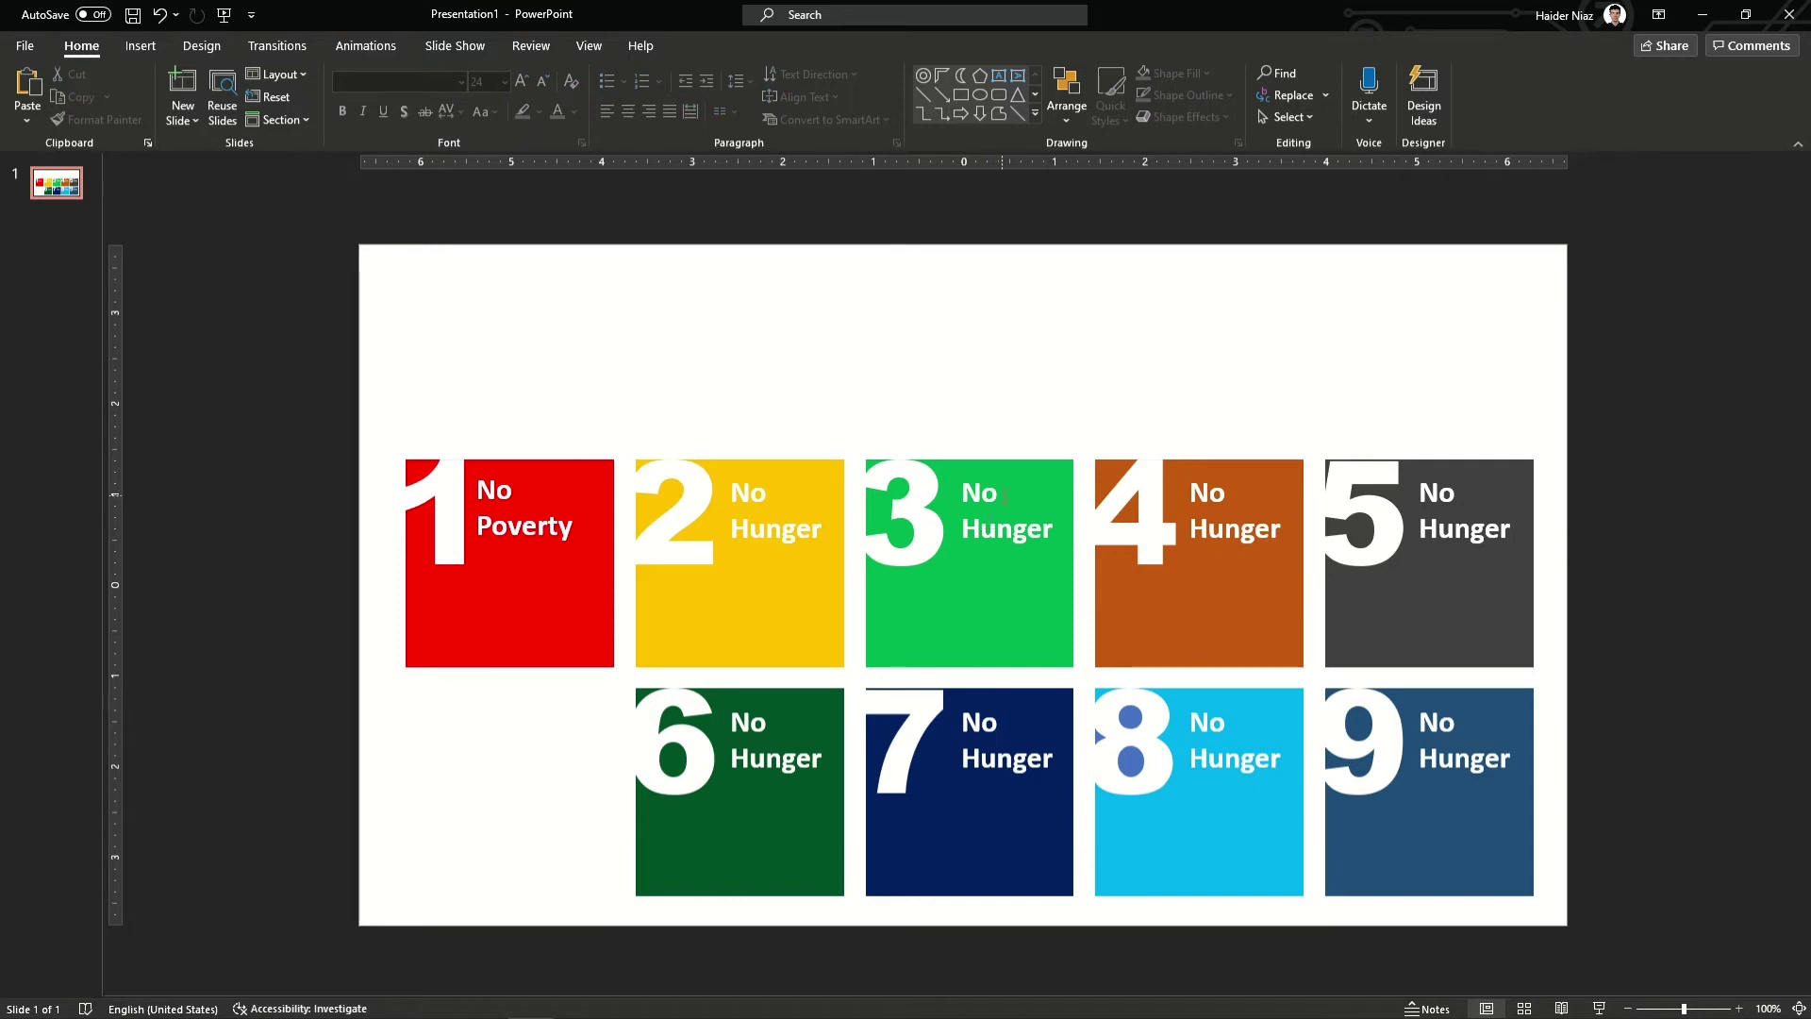
Retype tile 3's label as 'Quality Education' and shrink it to 20 pt.
triple_click(1001, 495)
text(Quality)
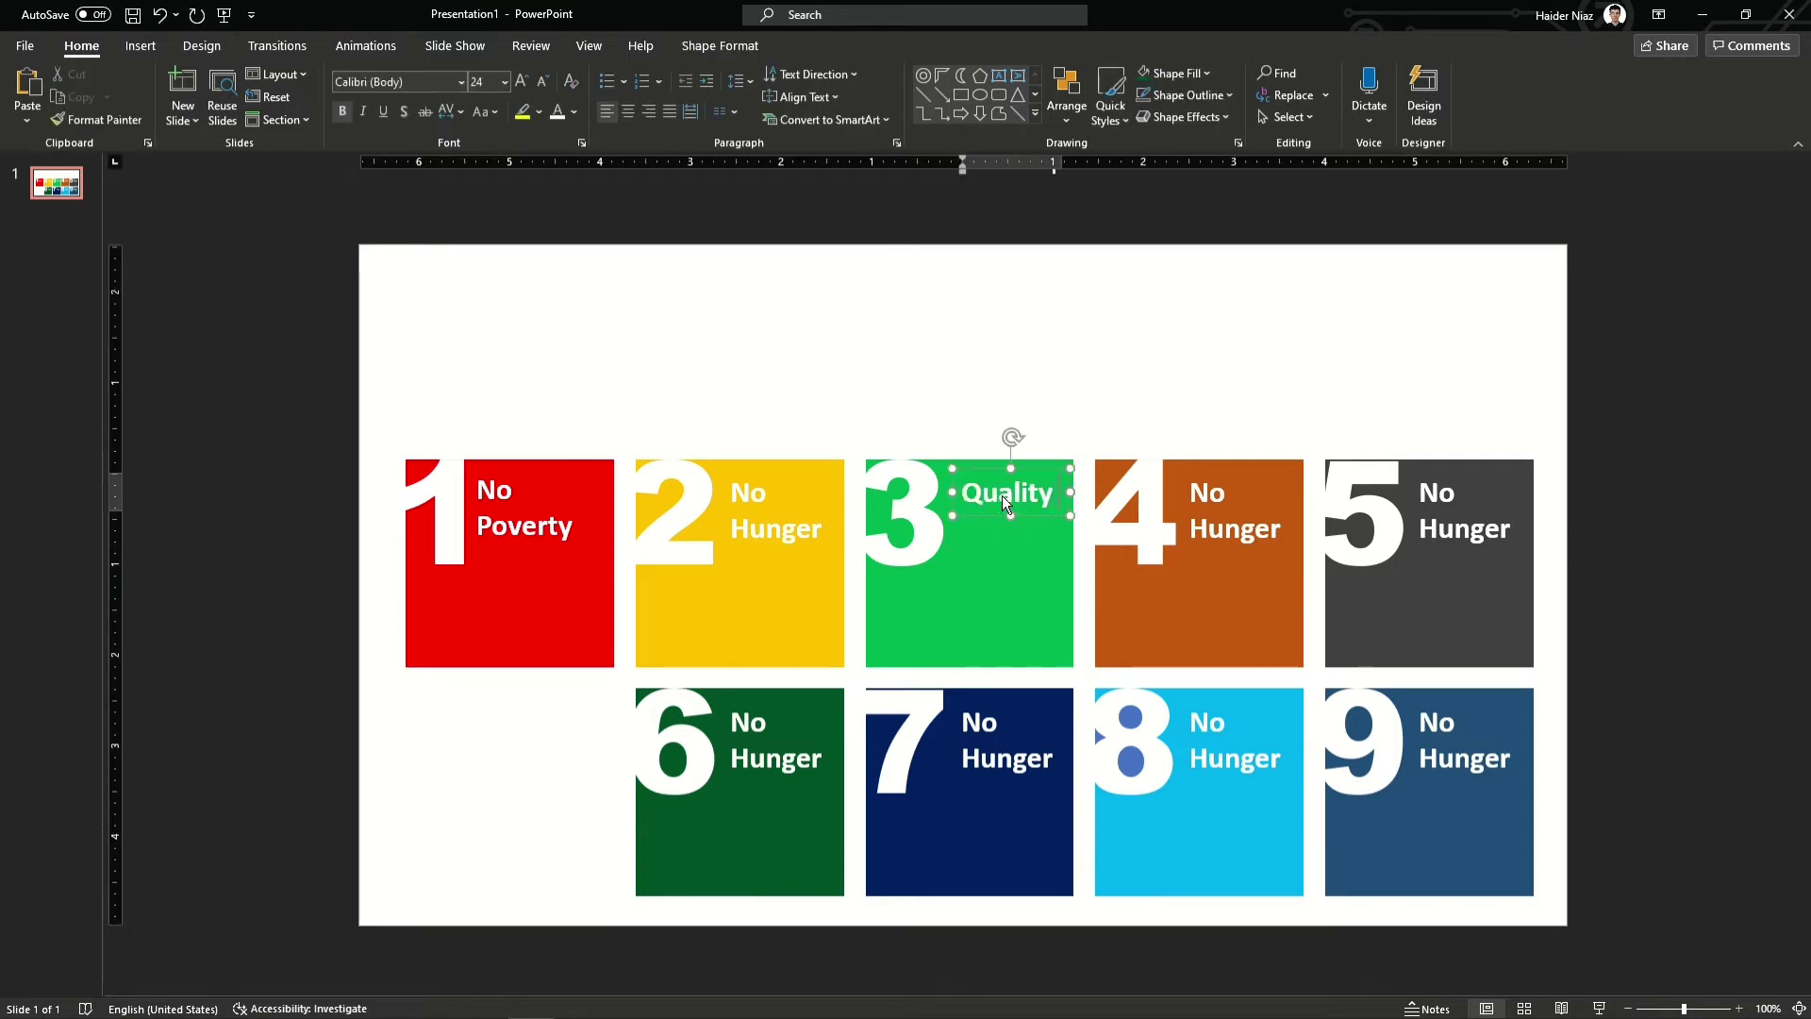
text( education)
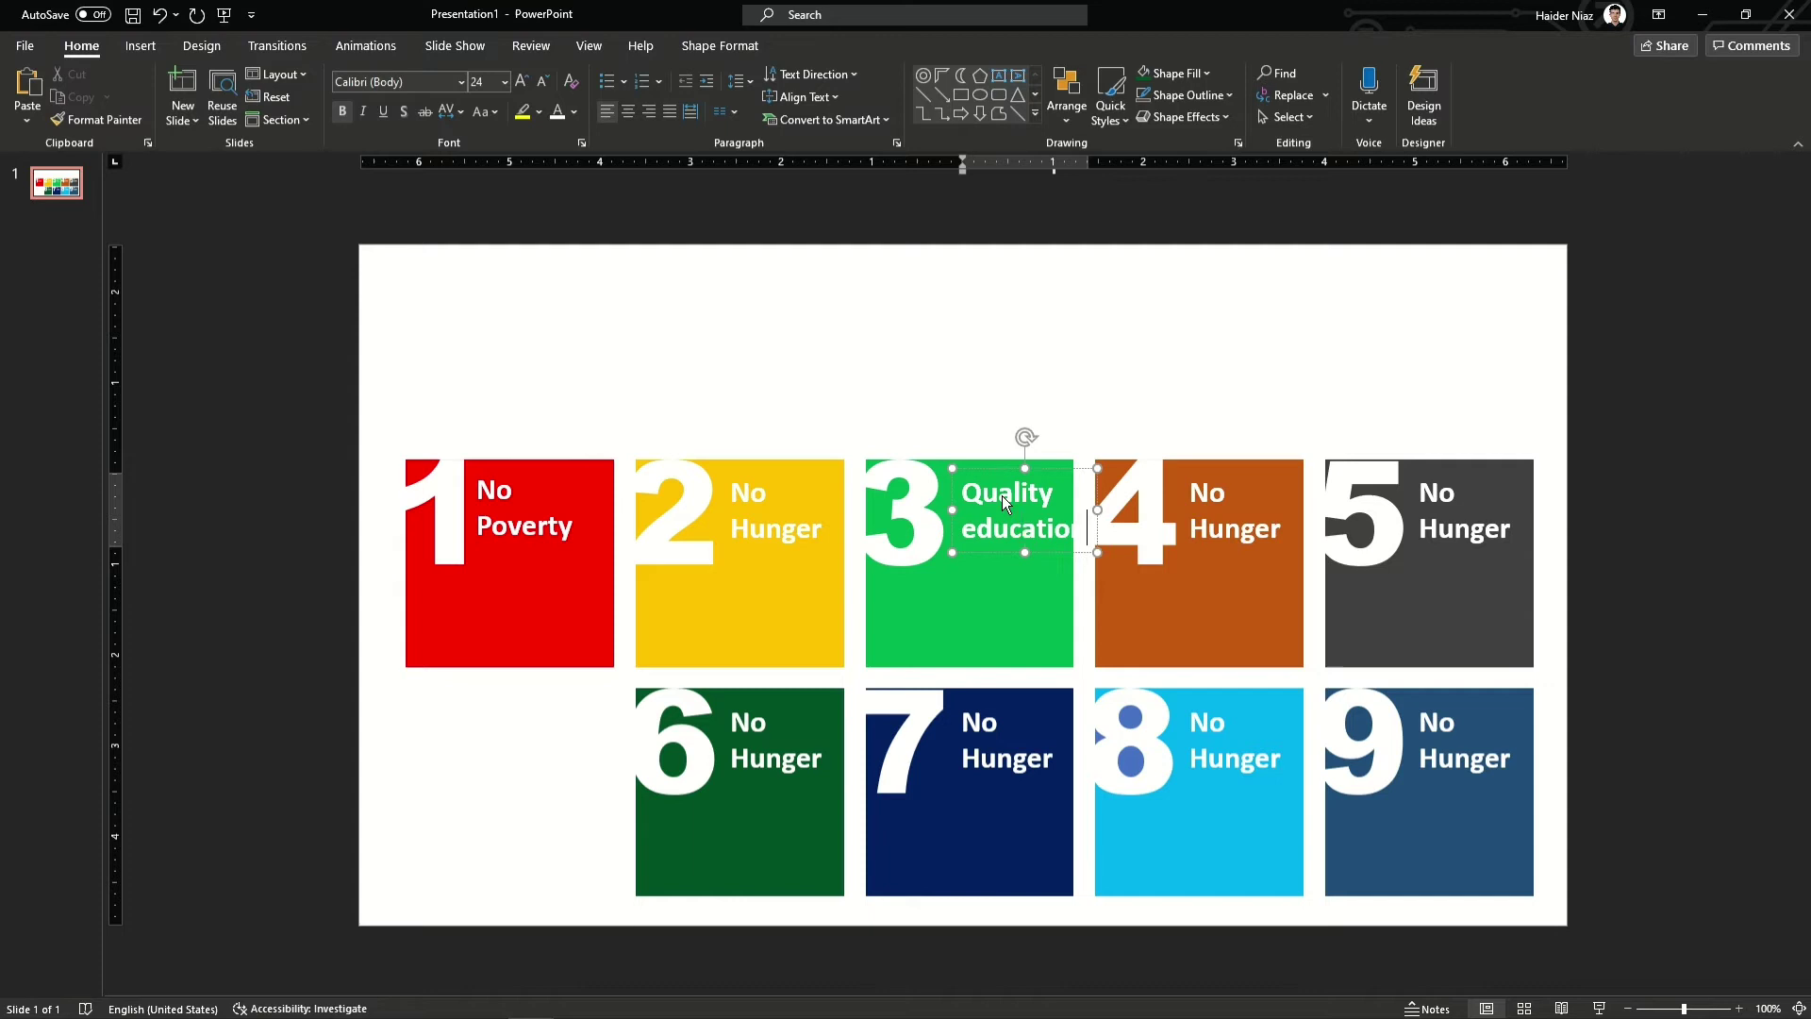
key(Home)
key(Delete)
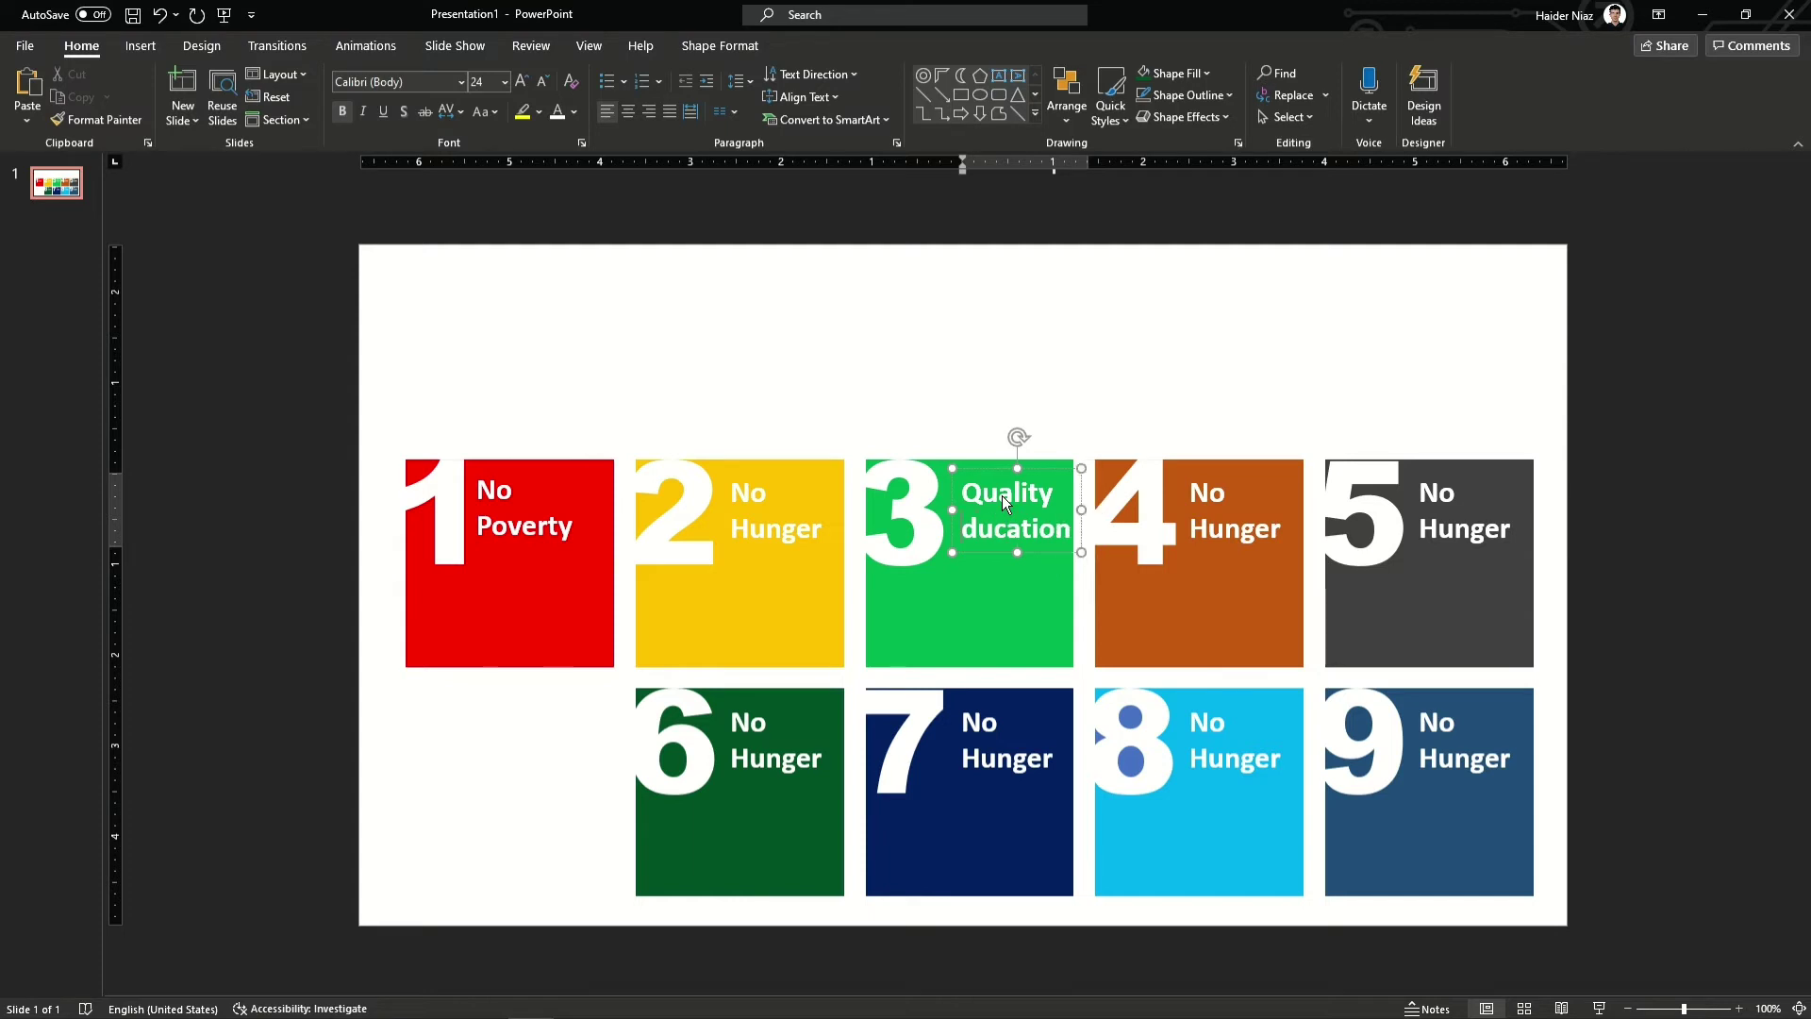
text(E)
key(ctrl+a)
key(ctrl+shift+comma)
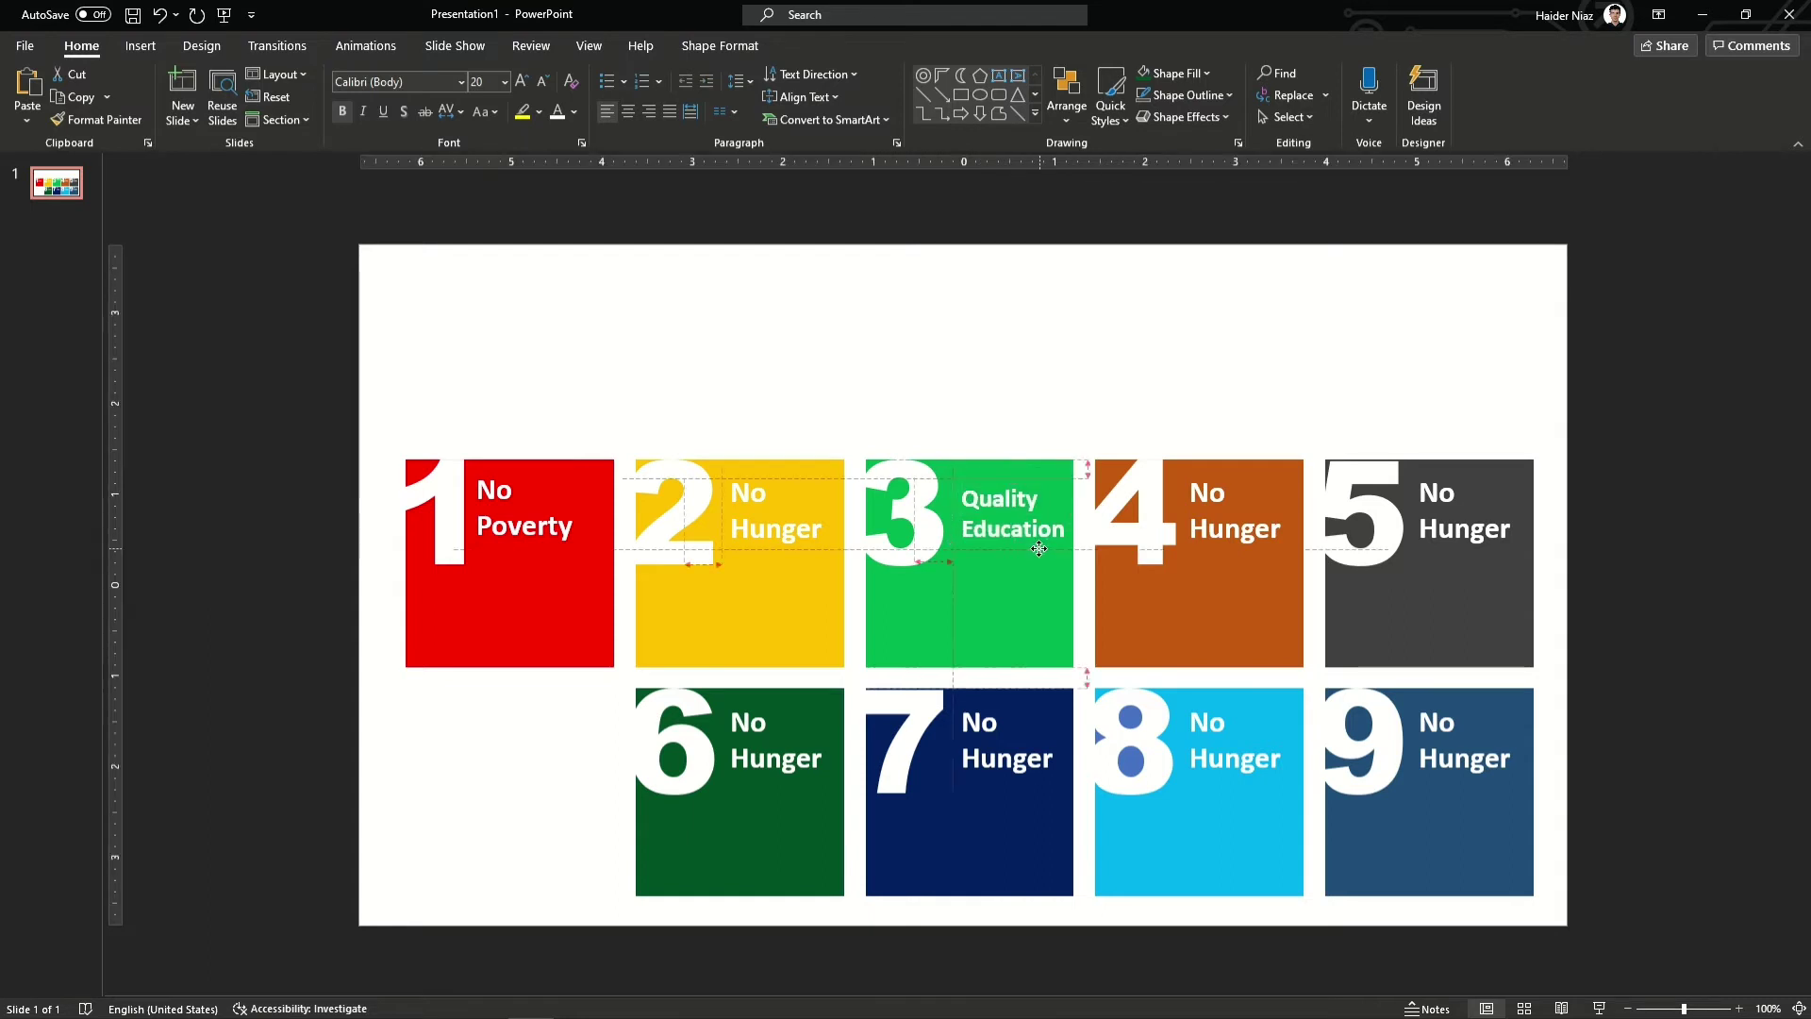
Begin replacing tile 4's label text with 'Gender'.
click(1245, 536)
key(ctrl+a)
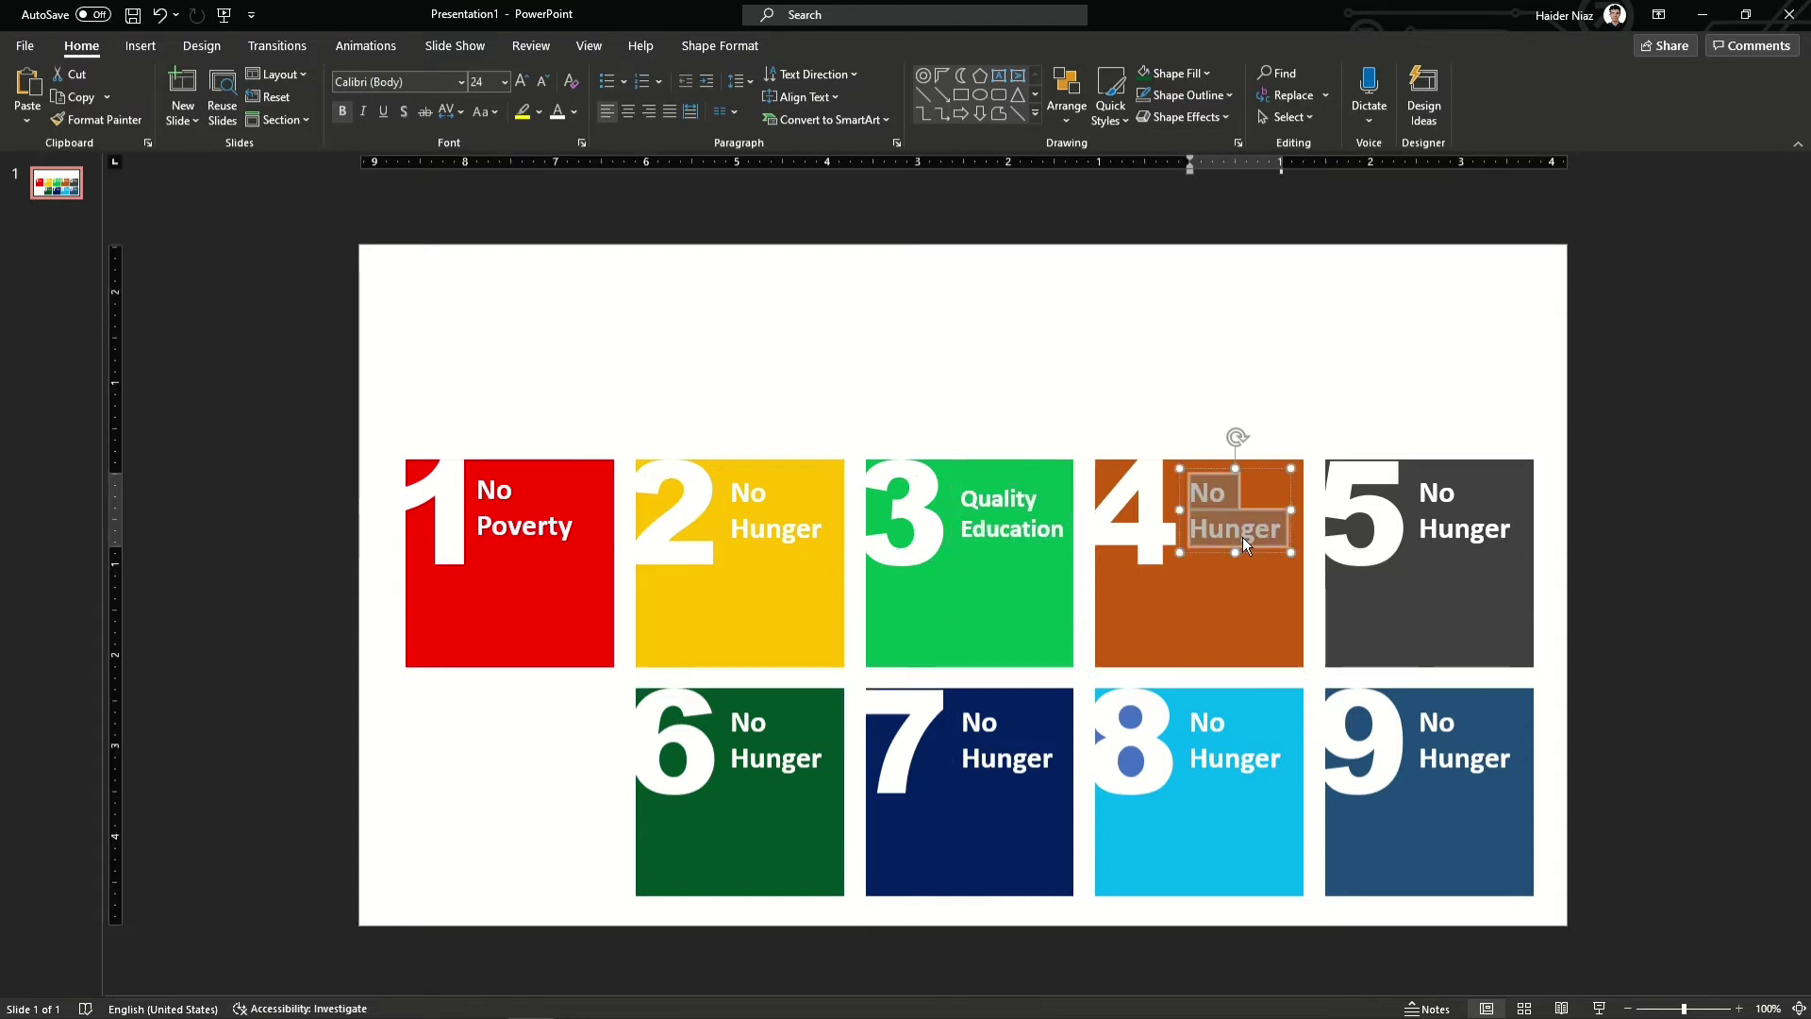
text(Genfer)
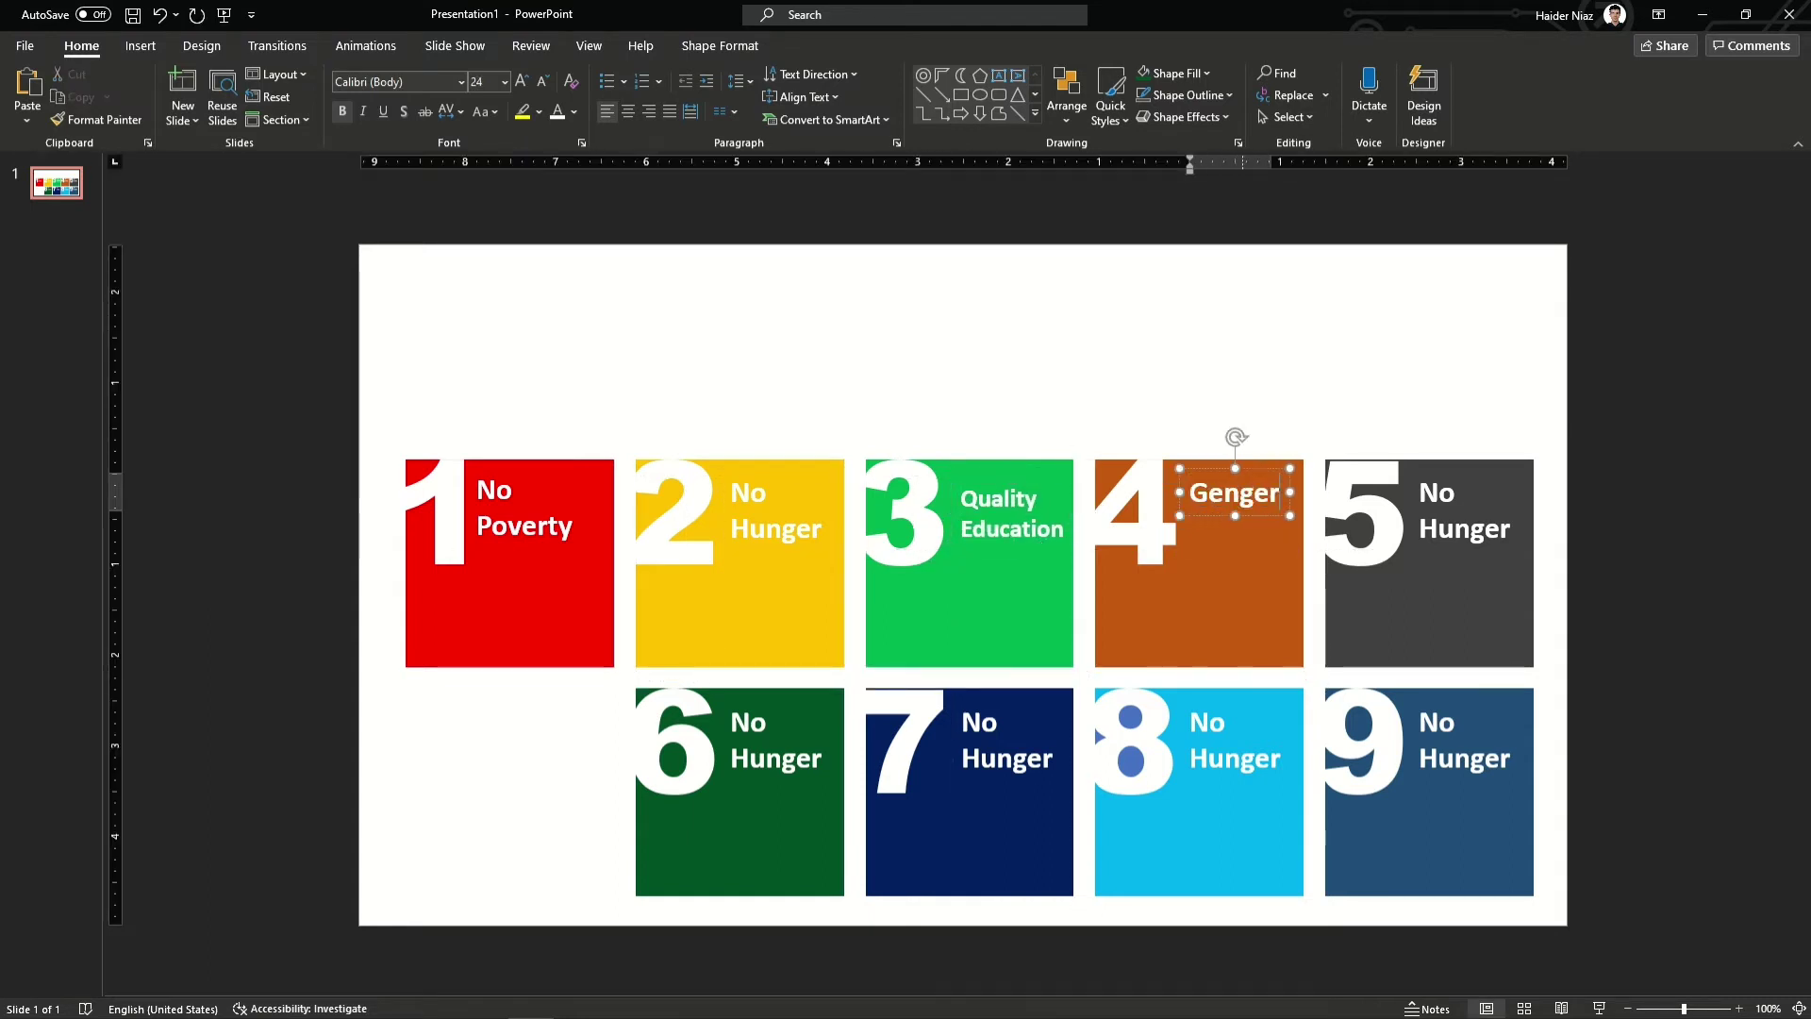
key(BackSpace)
key(BackSpace)
key(BackSpace)
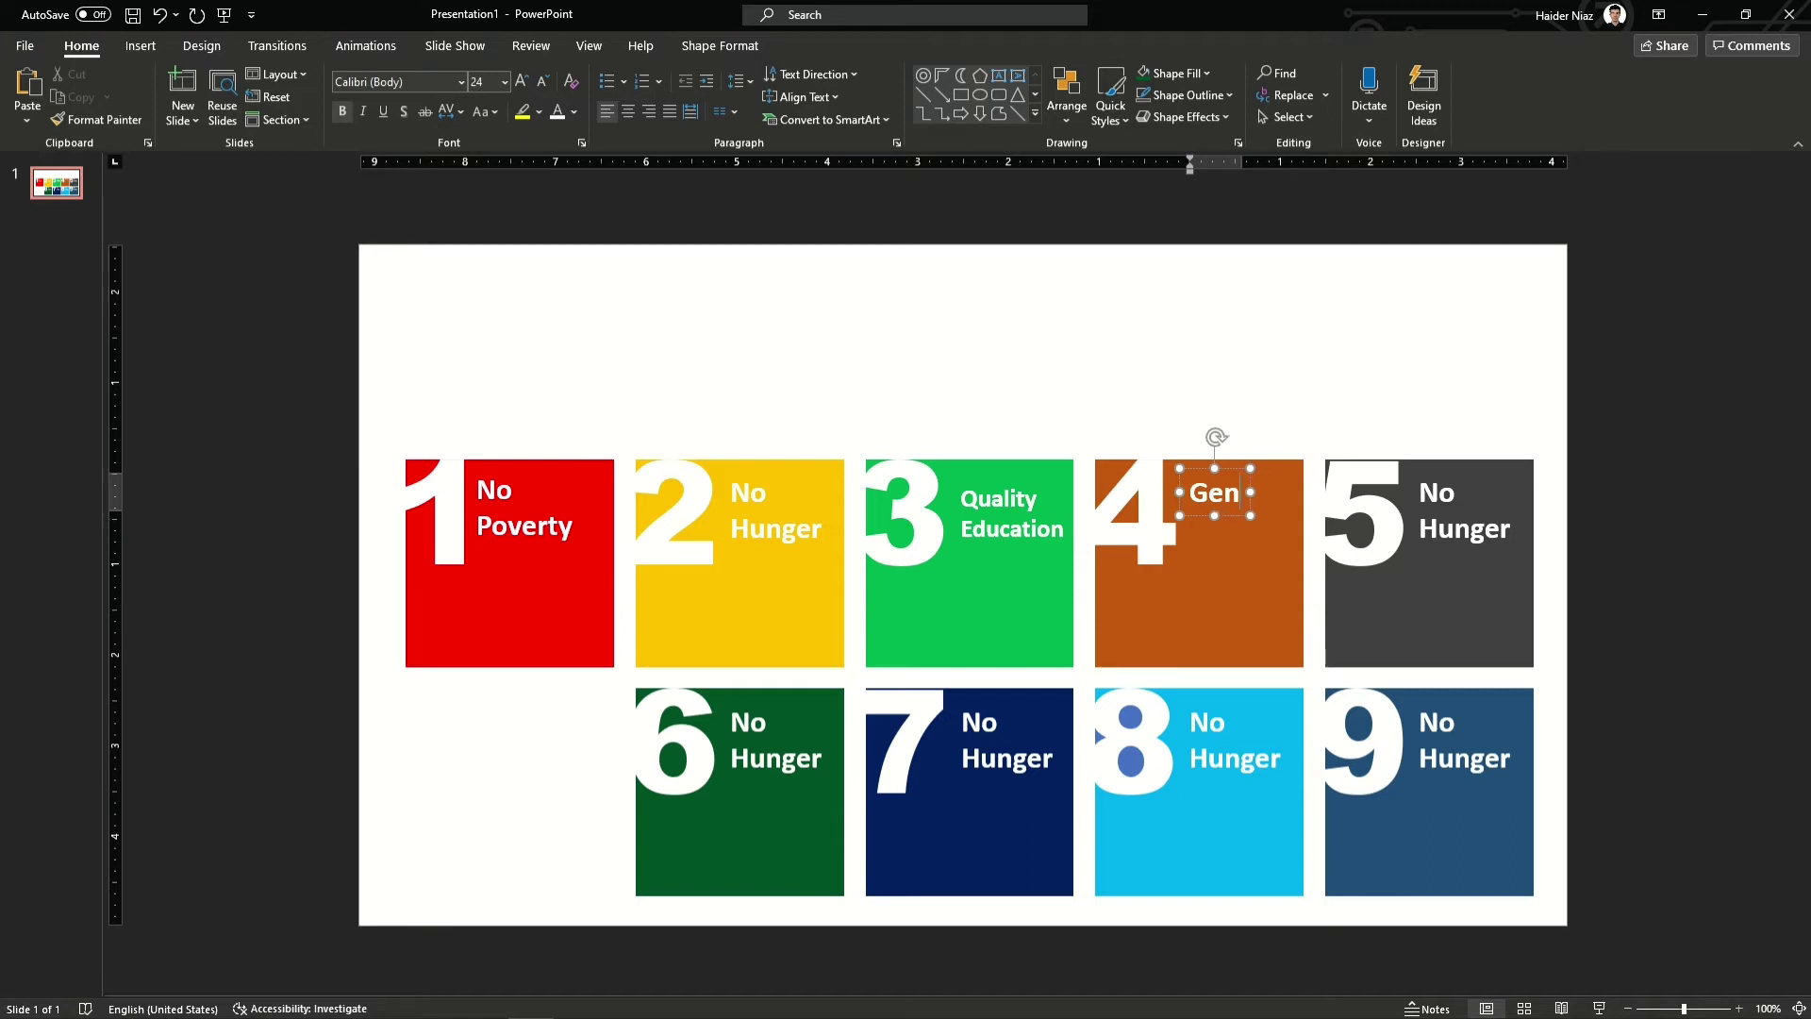
Finish the 'Gender' label, then search the icon library for 'people' and pick the first icon.
text(der)
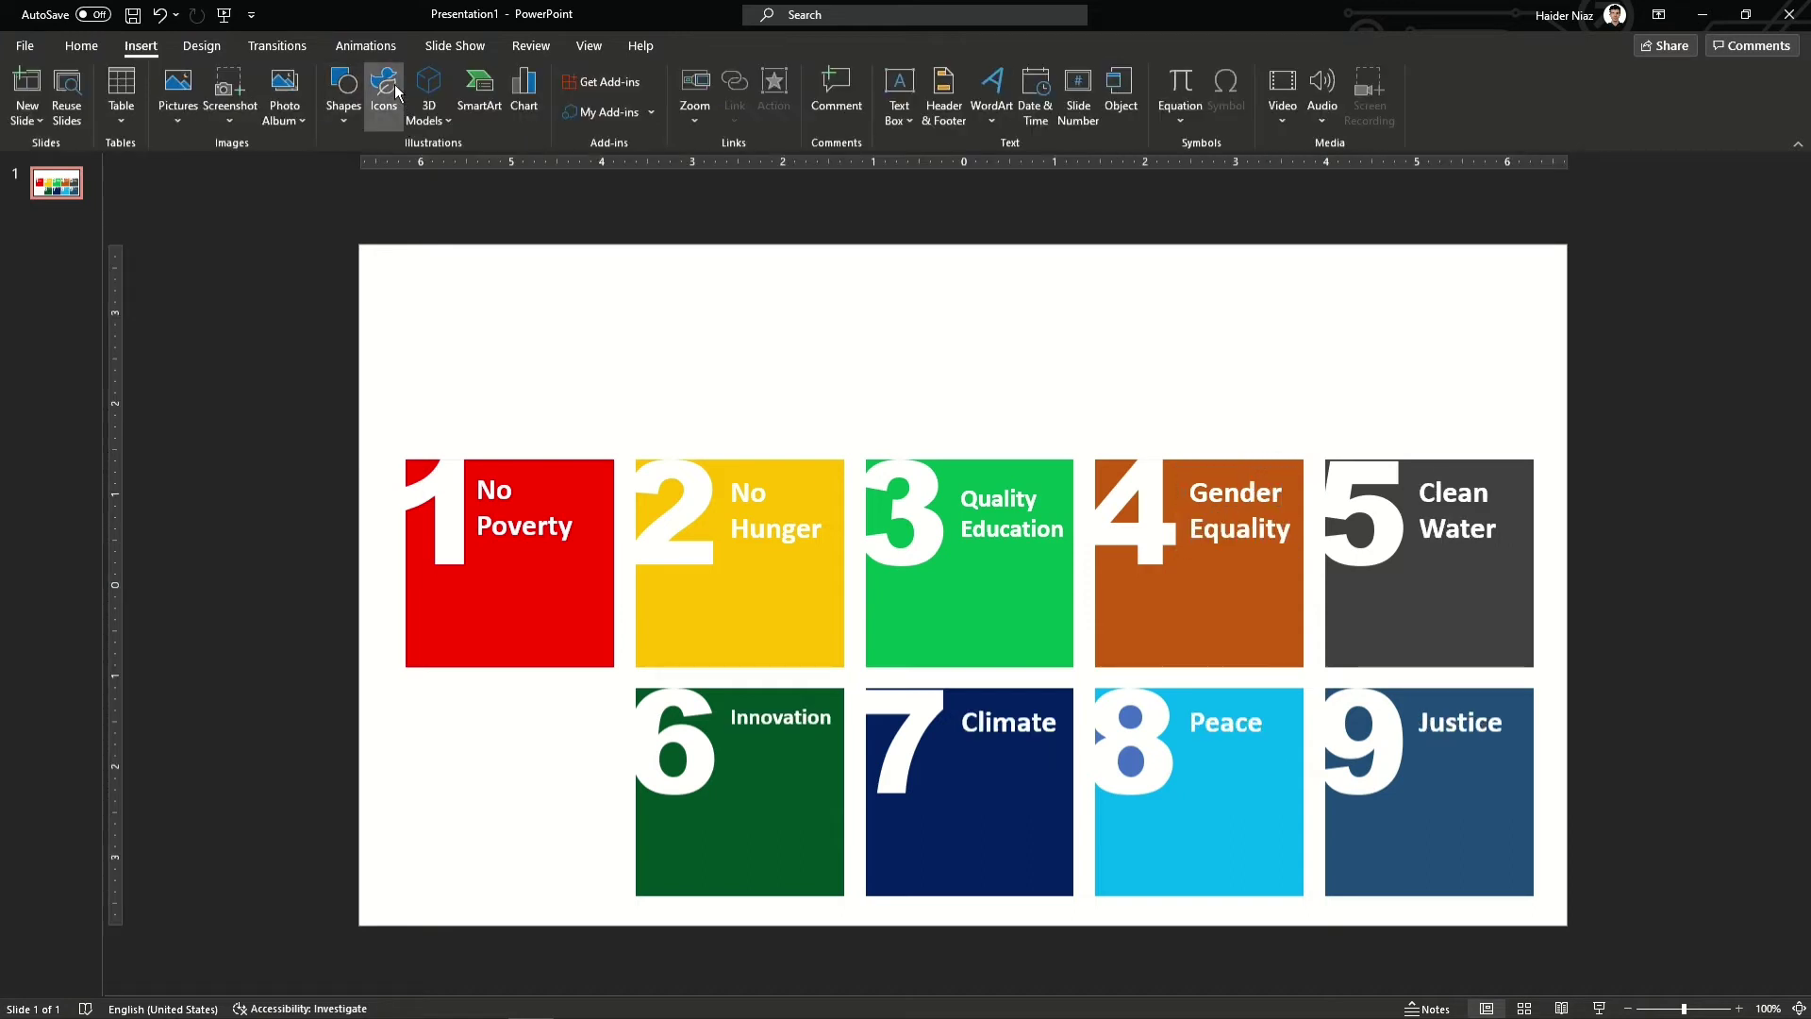
click(384, 92)
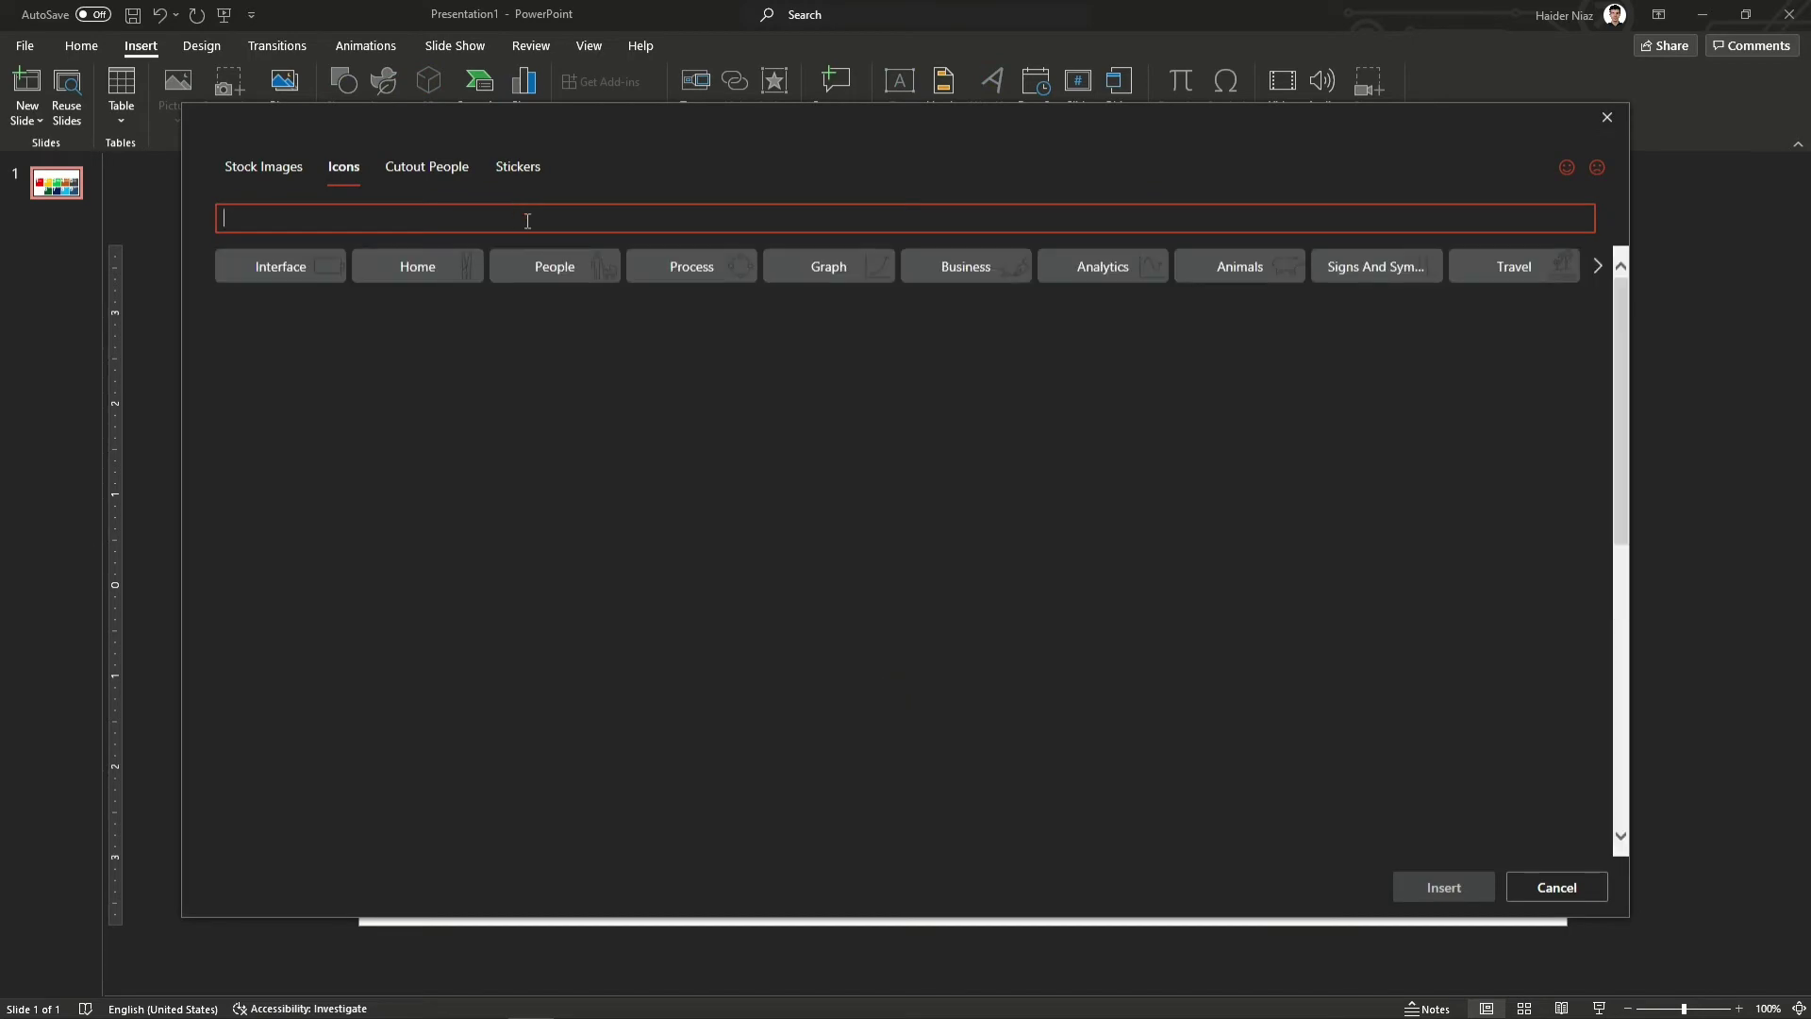
text(people.)
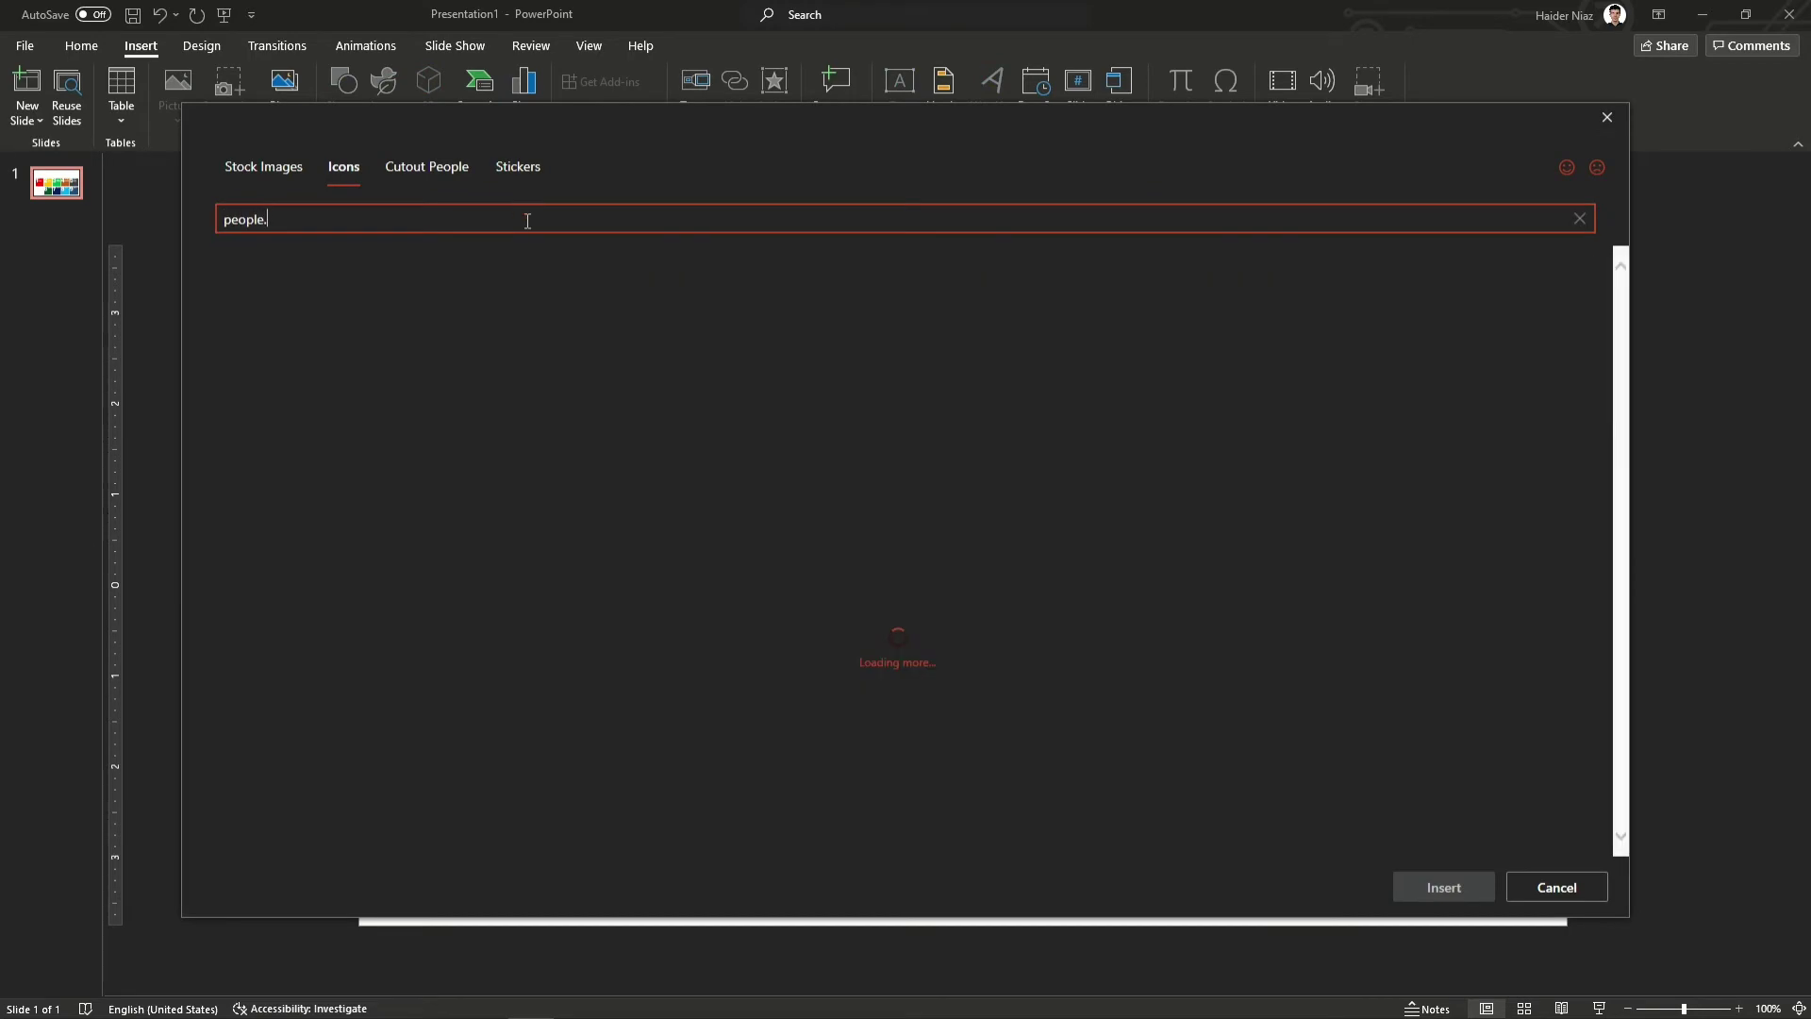
key(BackSpace)
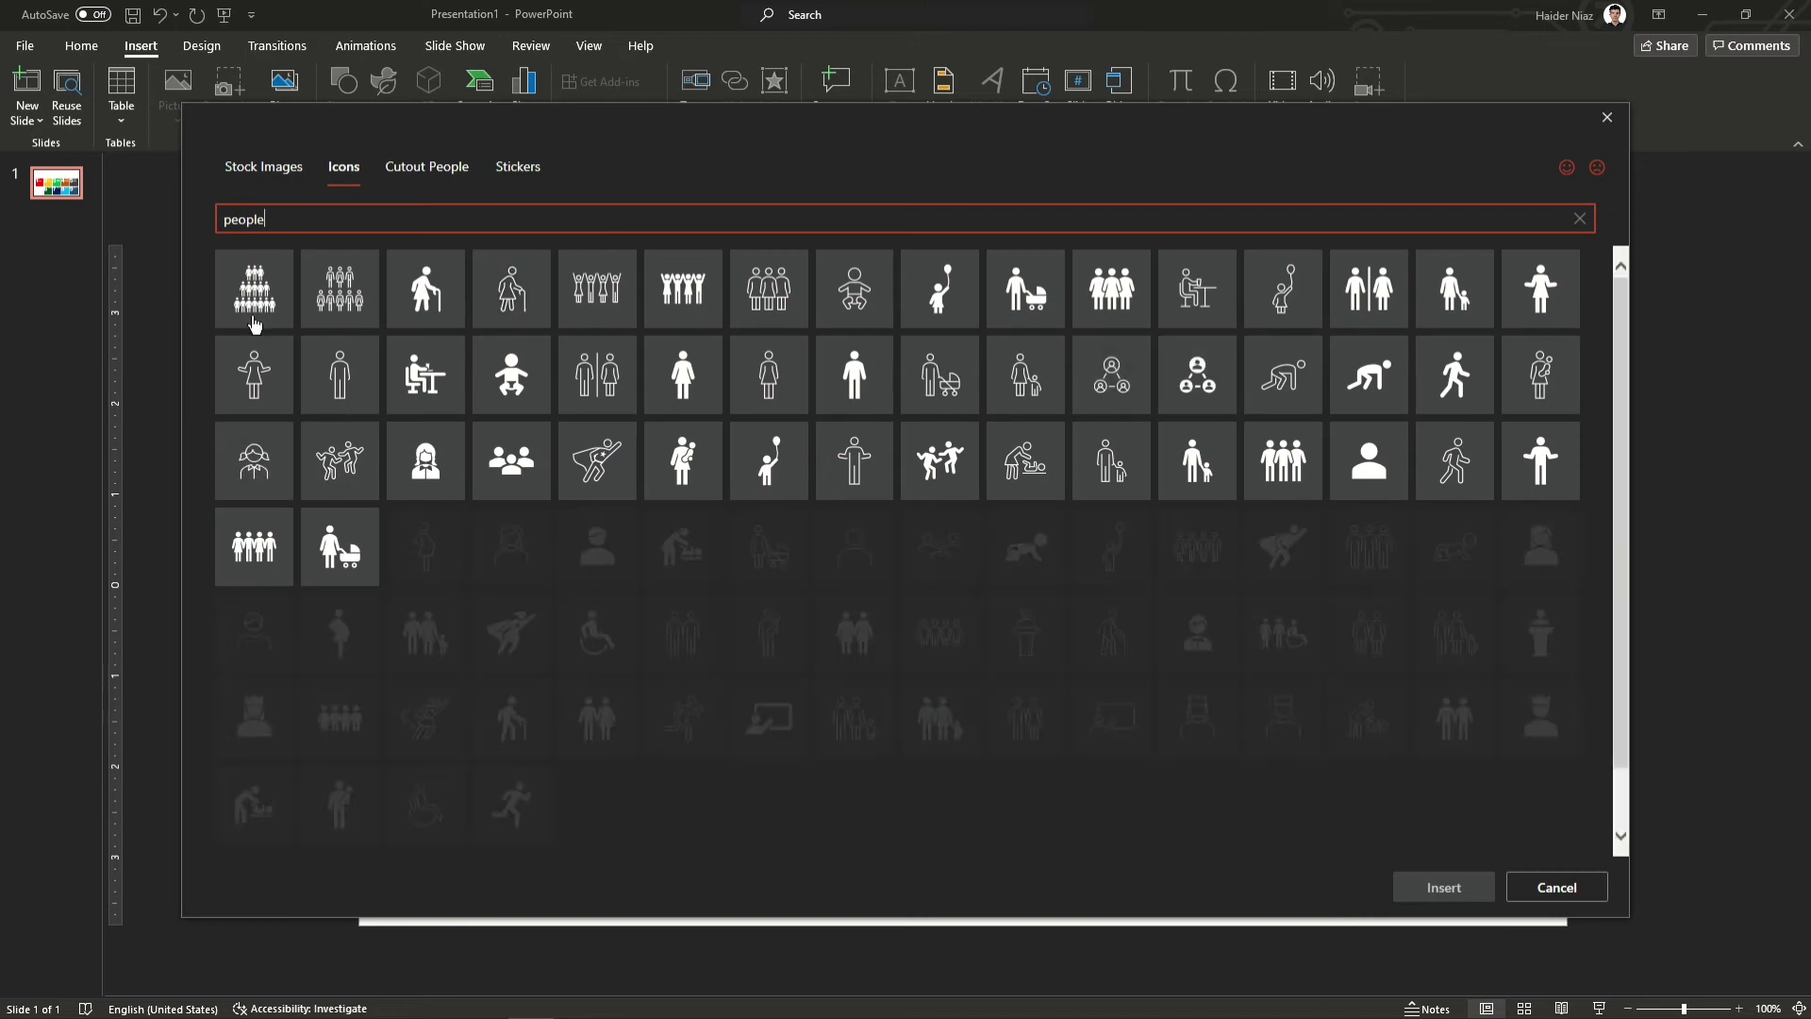
click(266, 295)
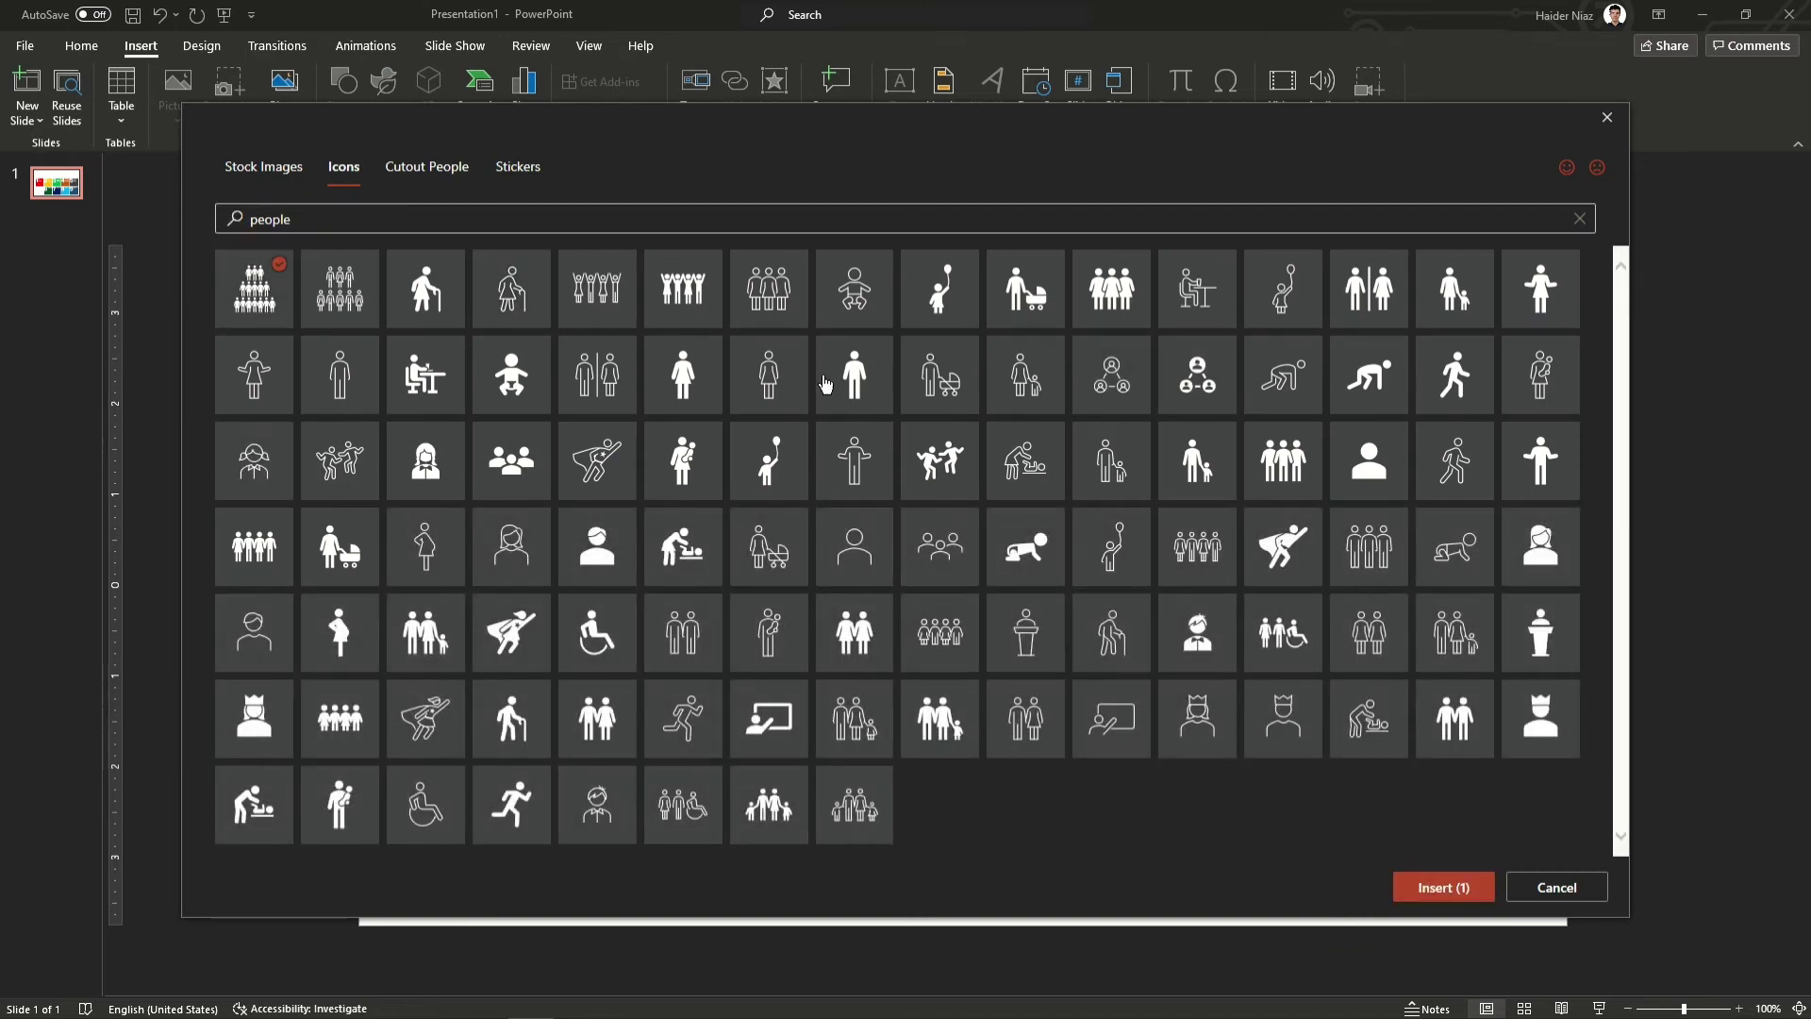
Search icons for 'gender' and pick the two-figure gender icon.
click(340, 219)
text(boys and girls)
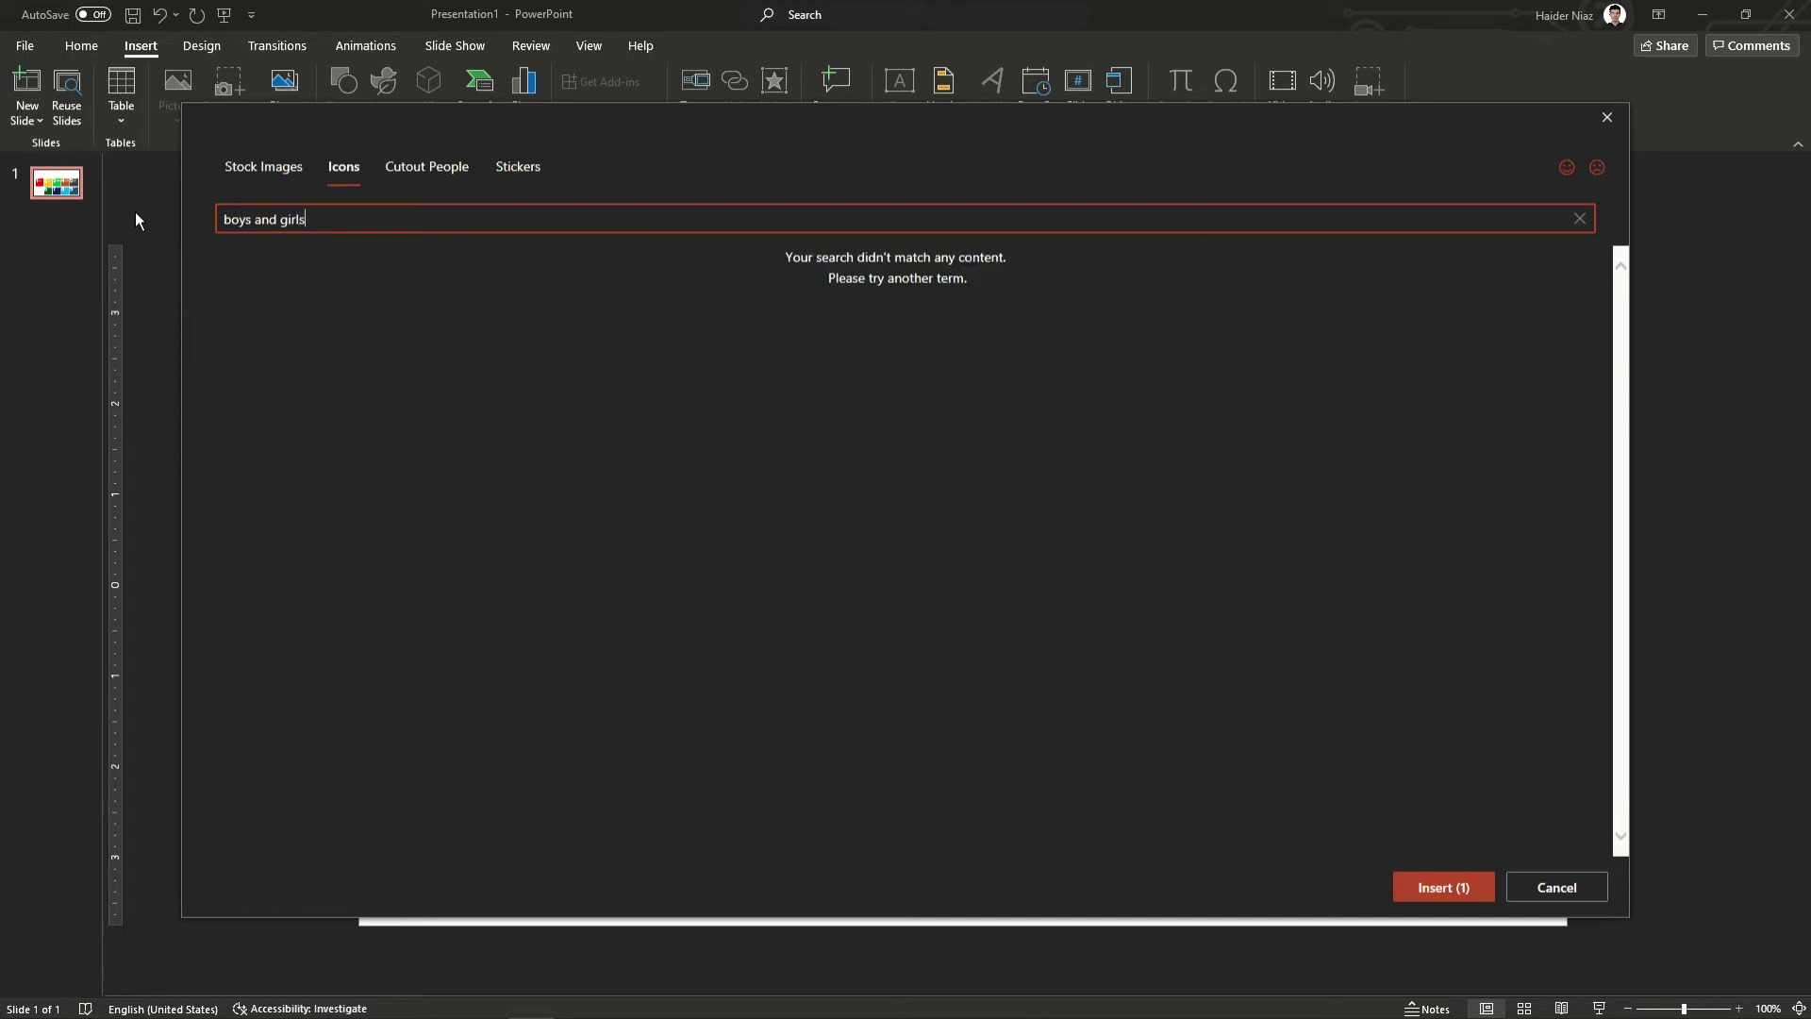
triple_click(269, 223)
text(gender)
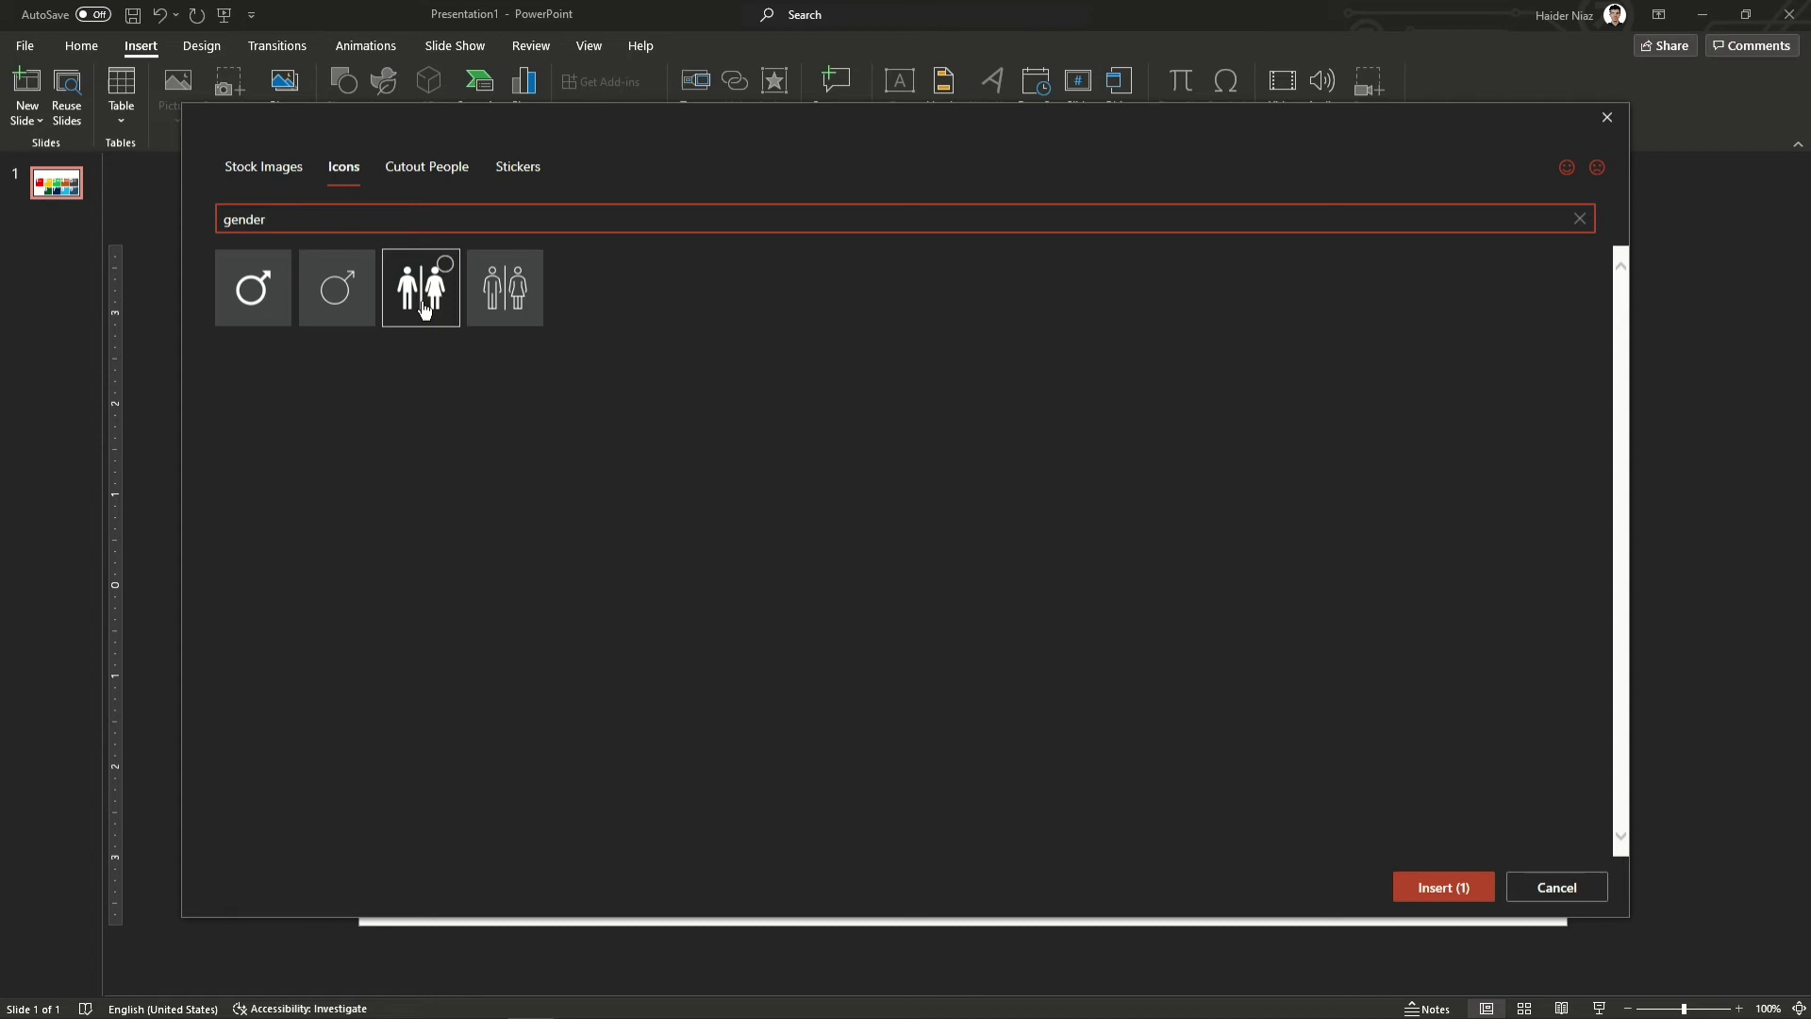
click(421, 287)
Search icons for 'climate' and pick two snow-cloud icons.
triple_click(353, 220)
text(c)
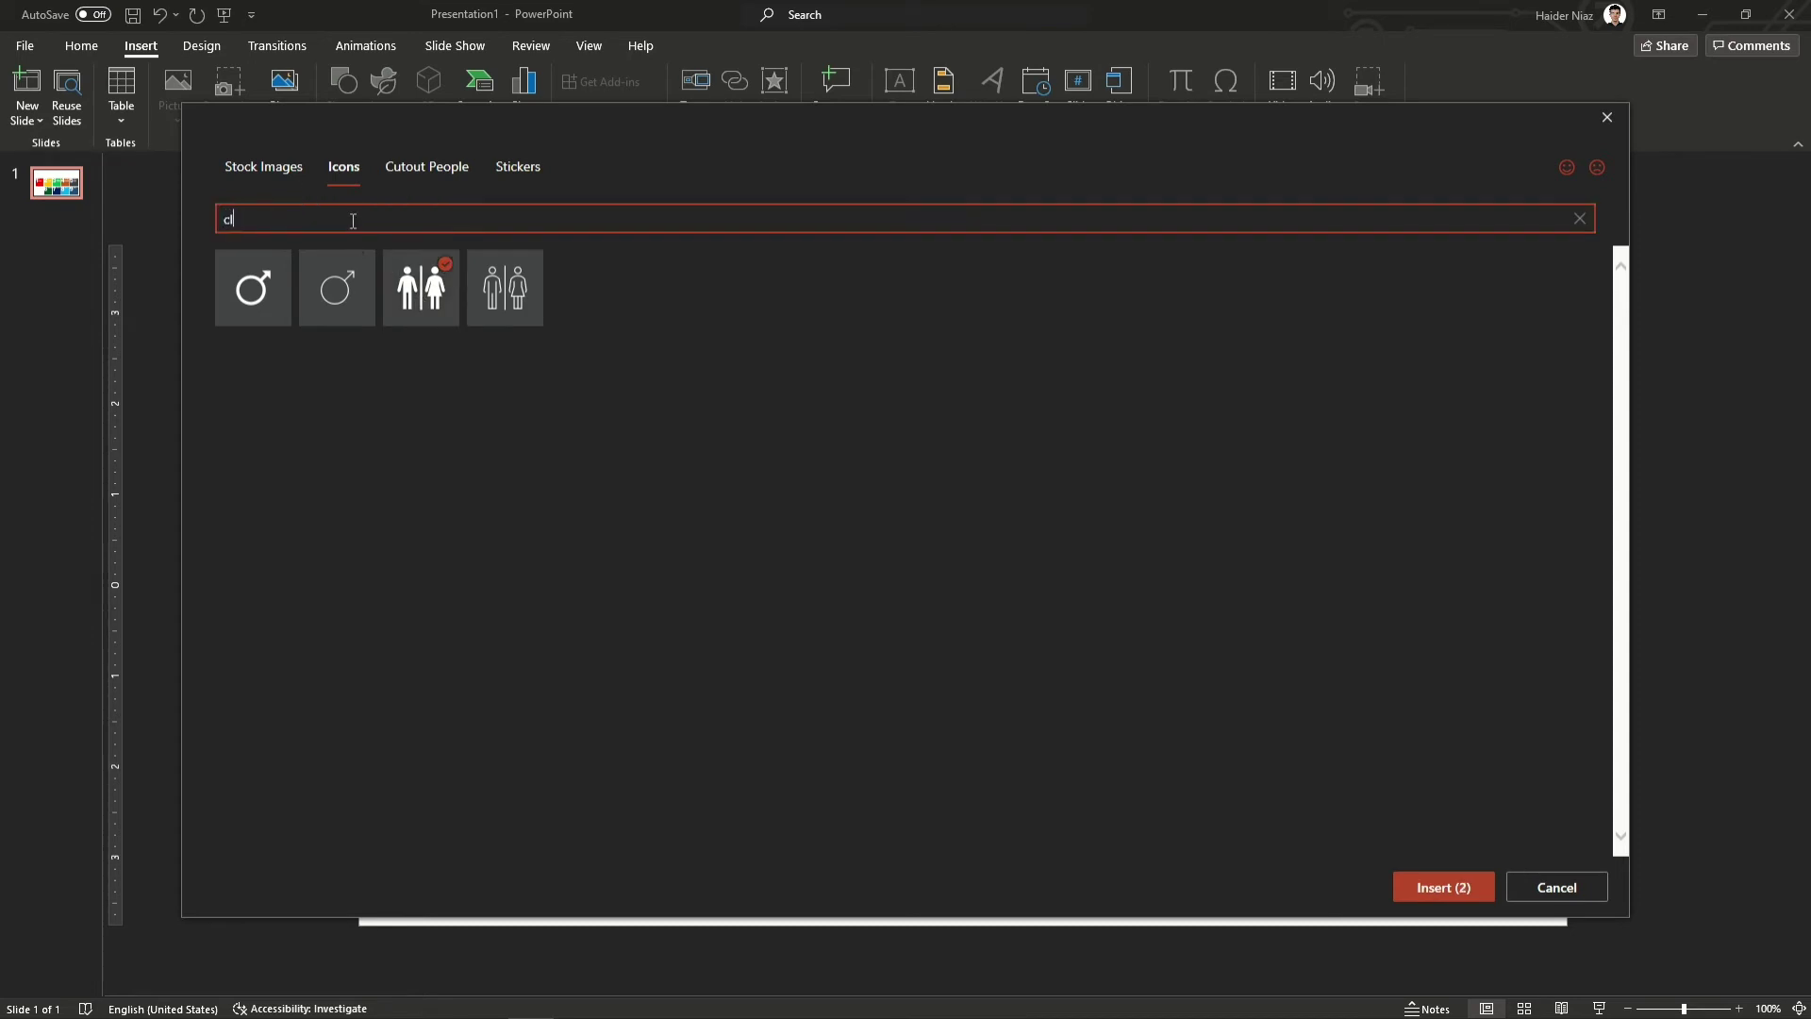
text(limate)
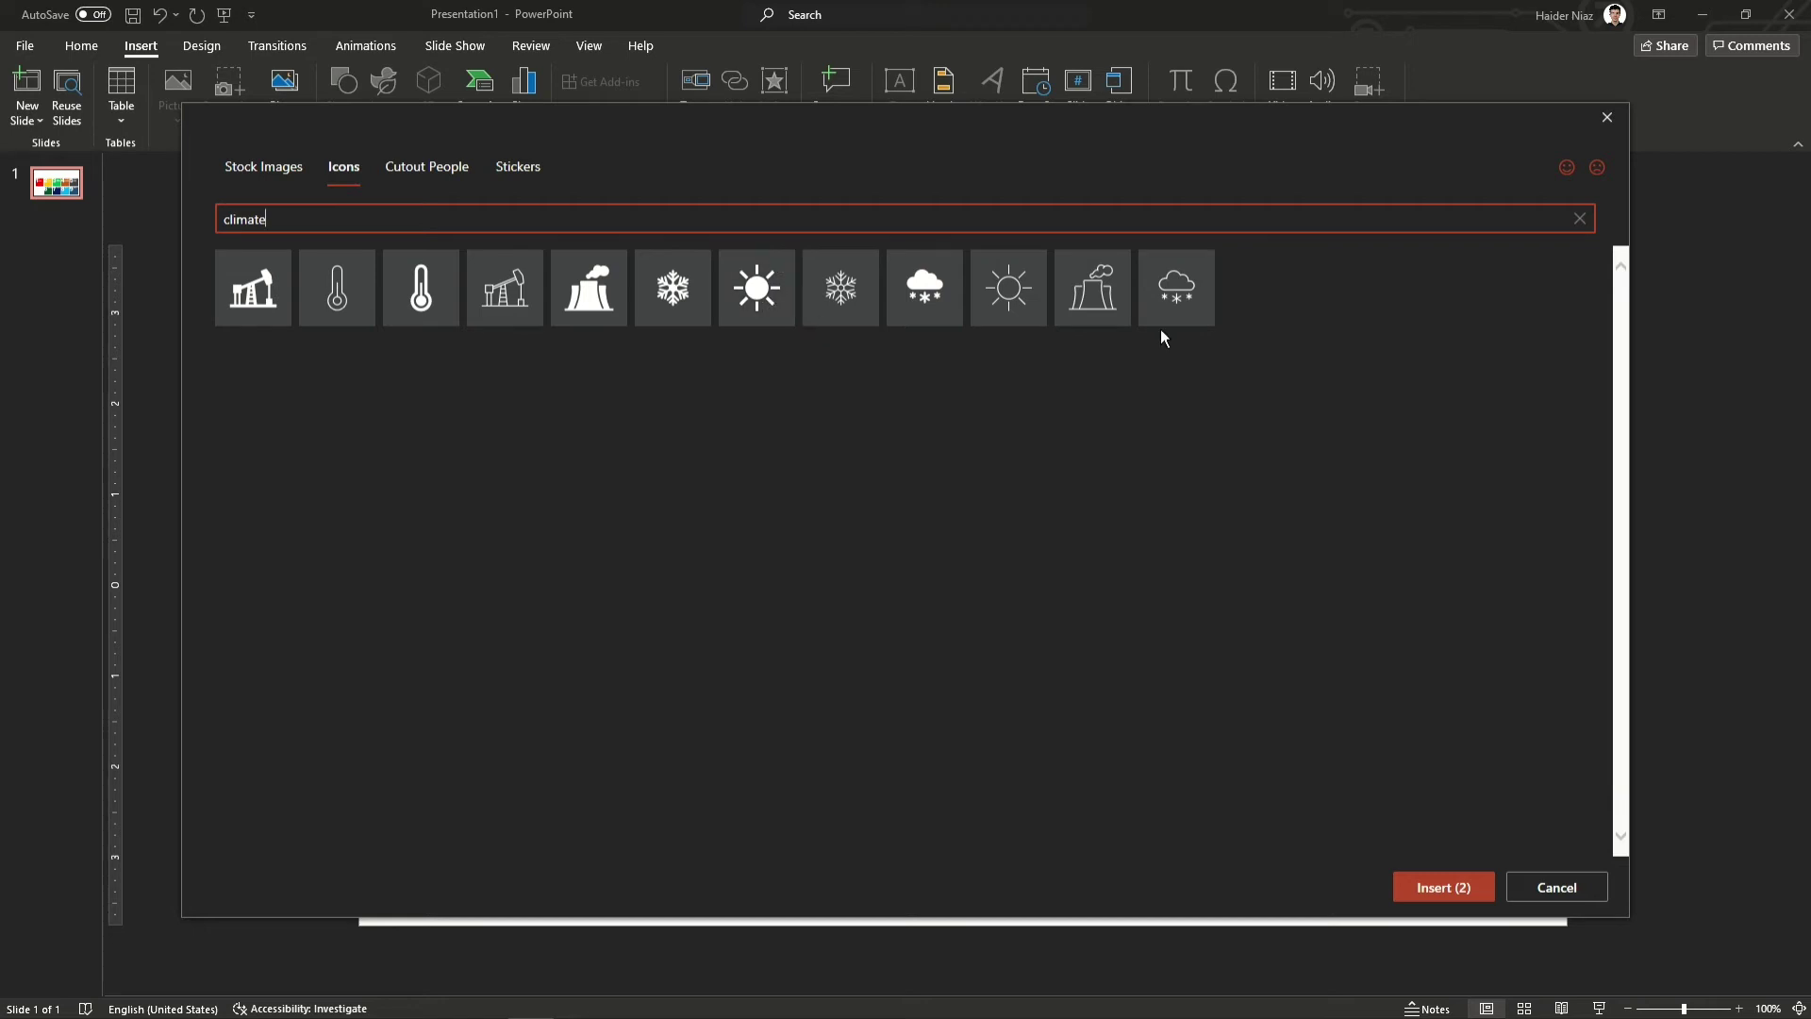
click(1182, 290)
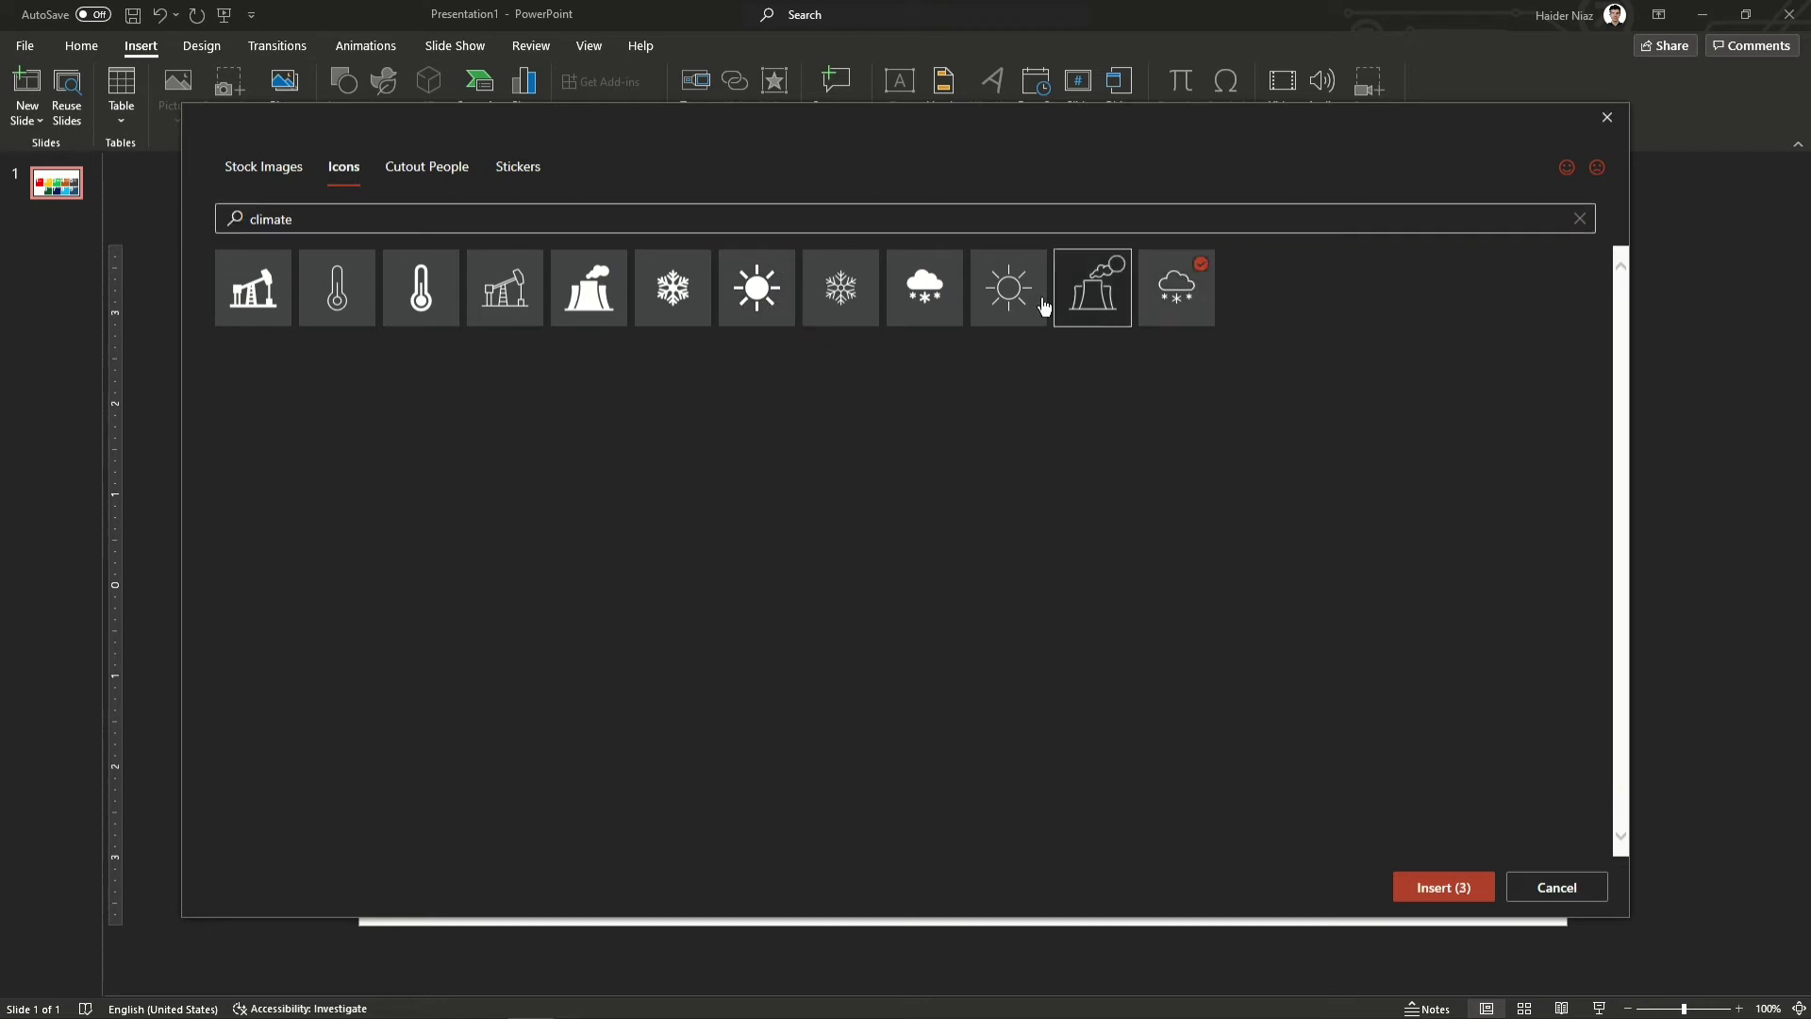
click(948, 304)
Pick a dove icon from a 'peace' search and a building icon from 'justice'.
double_click(444, 229)
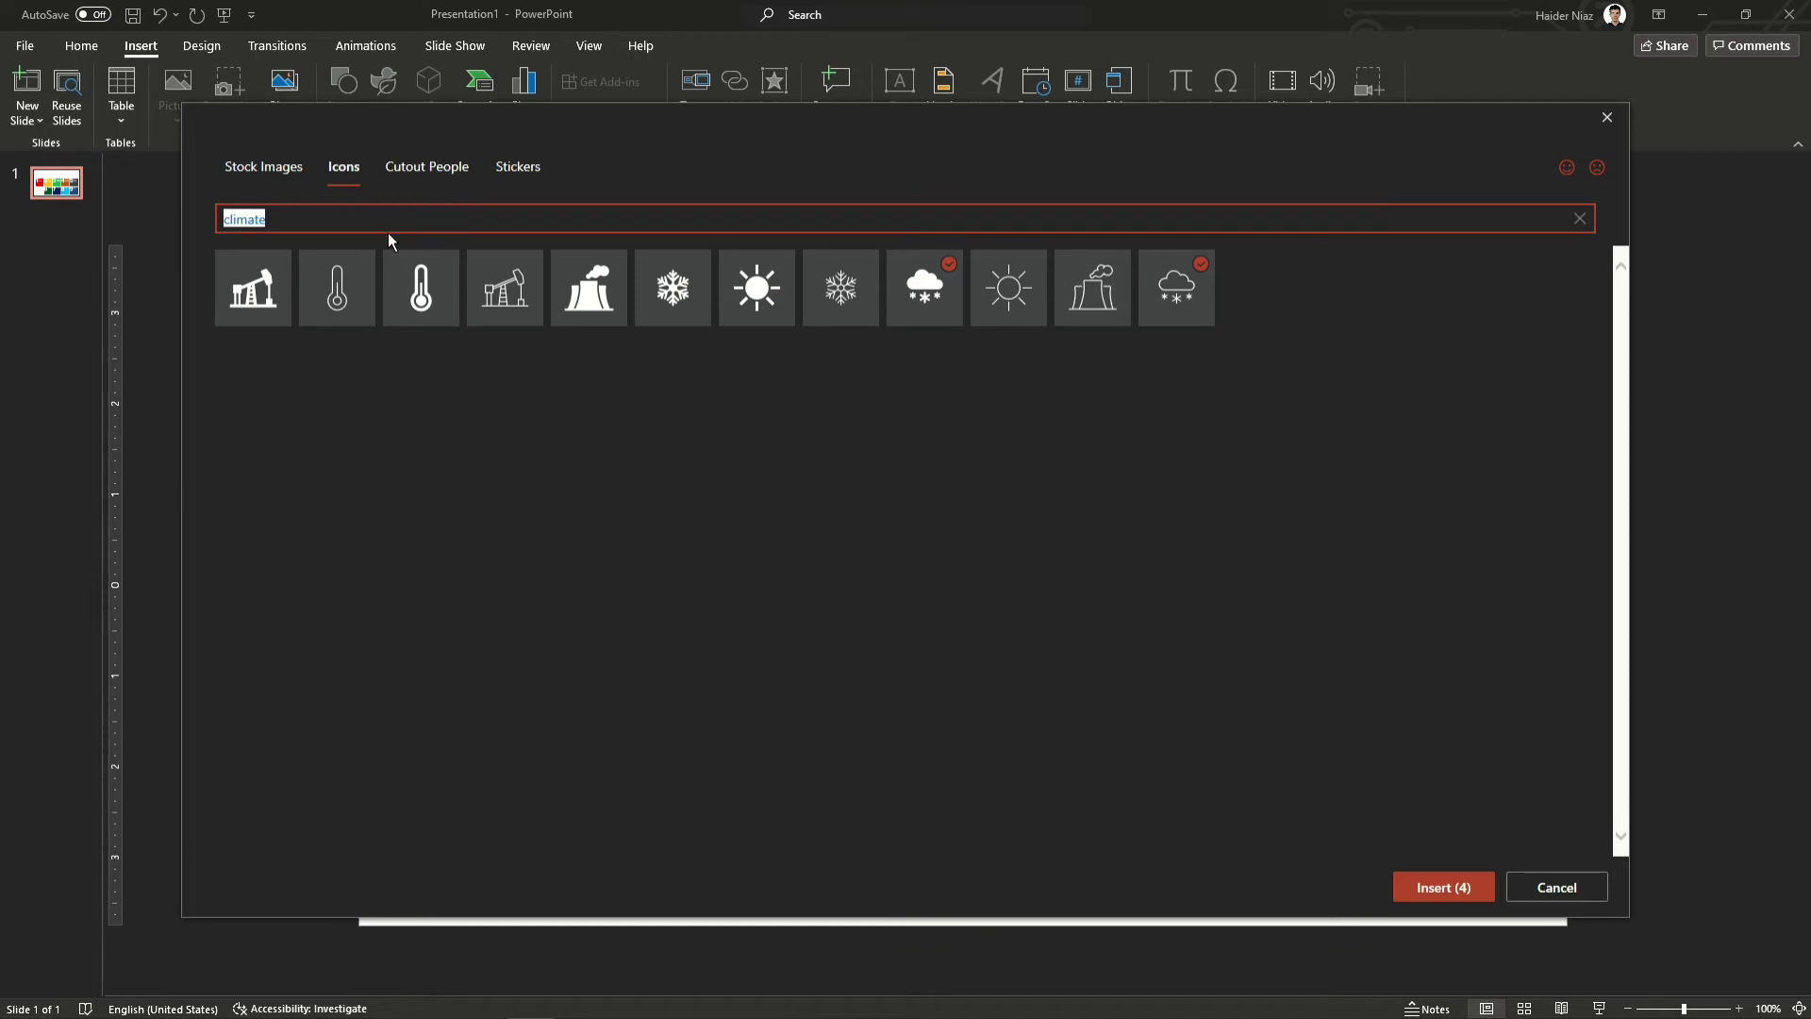
text(peace)
click(611, 313)
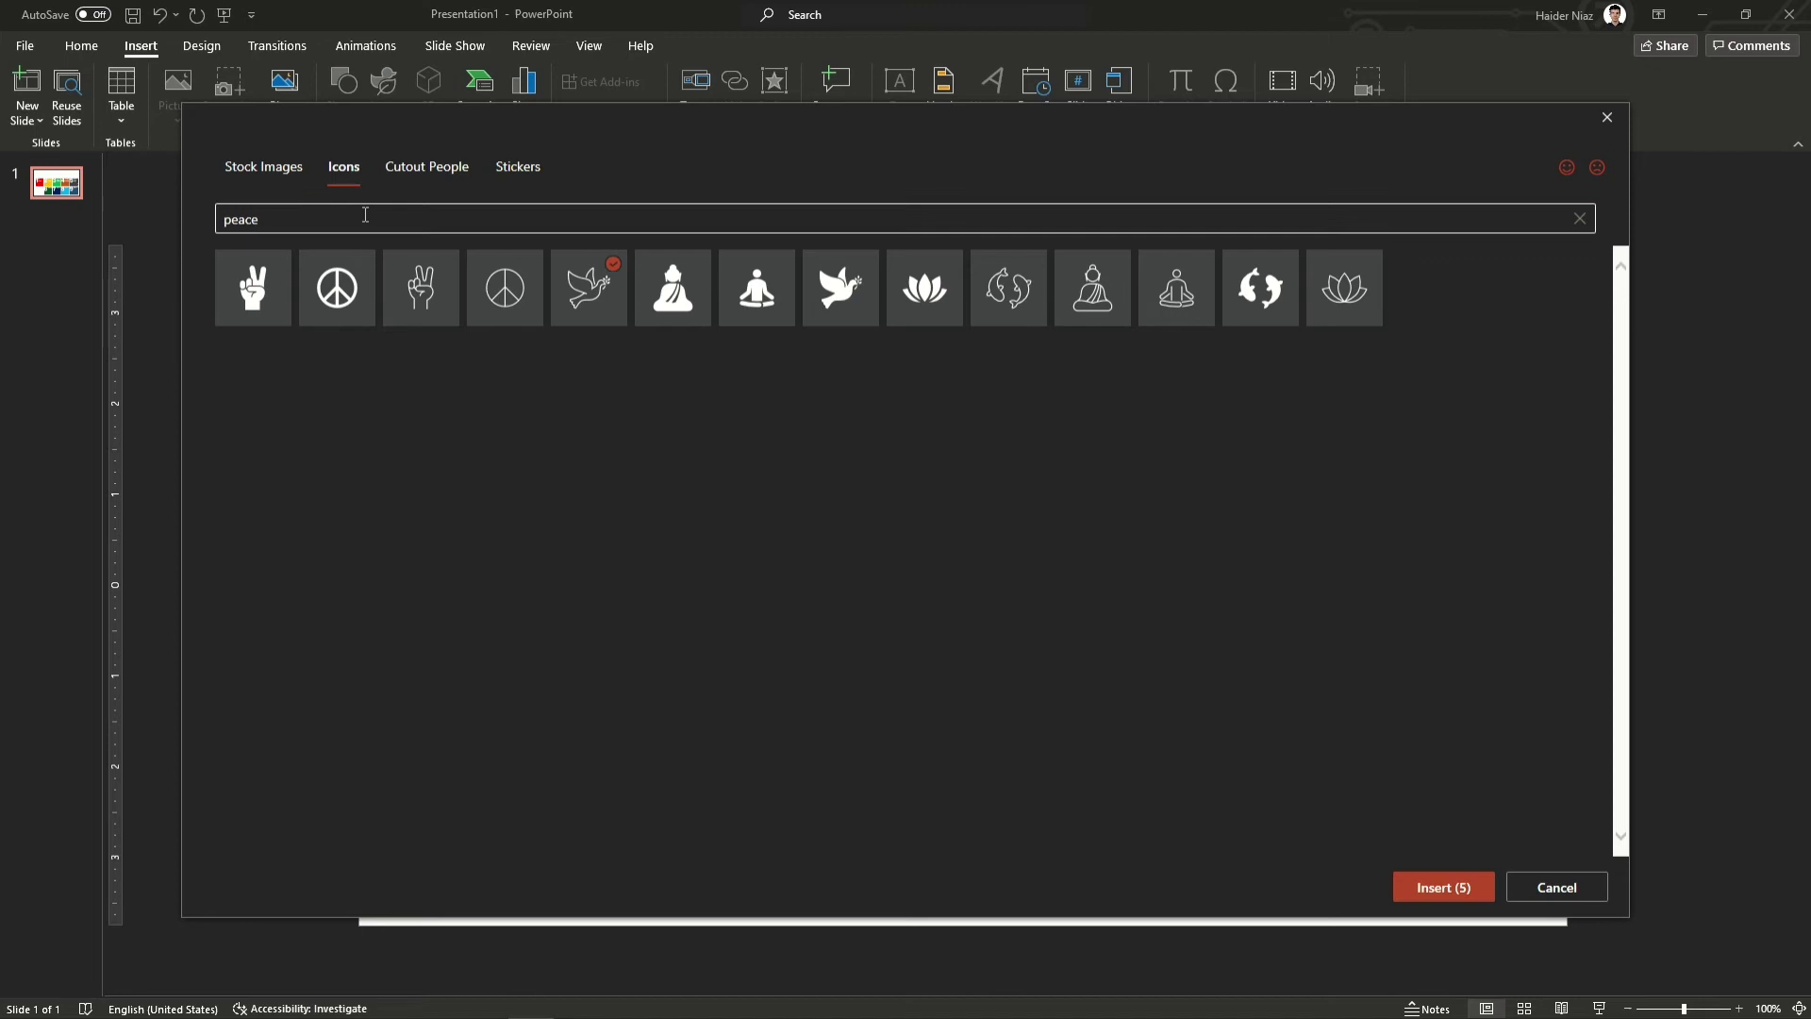
double_click(355, 212)
key(BackSpace)
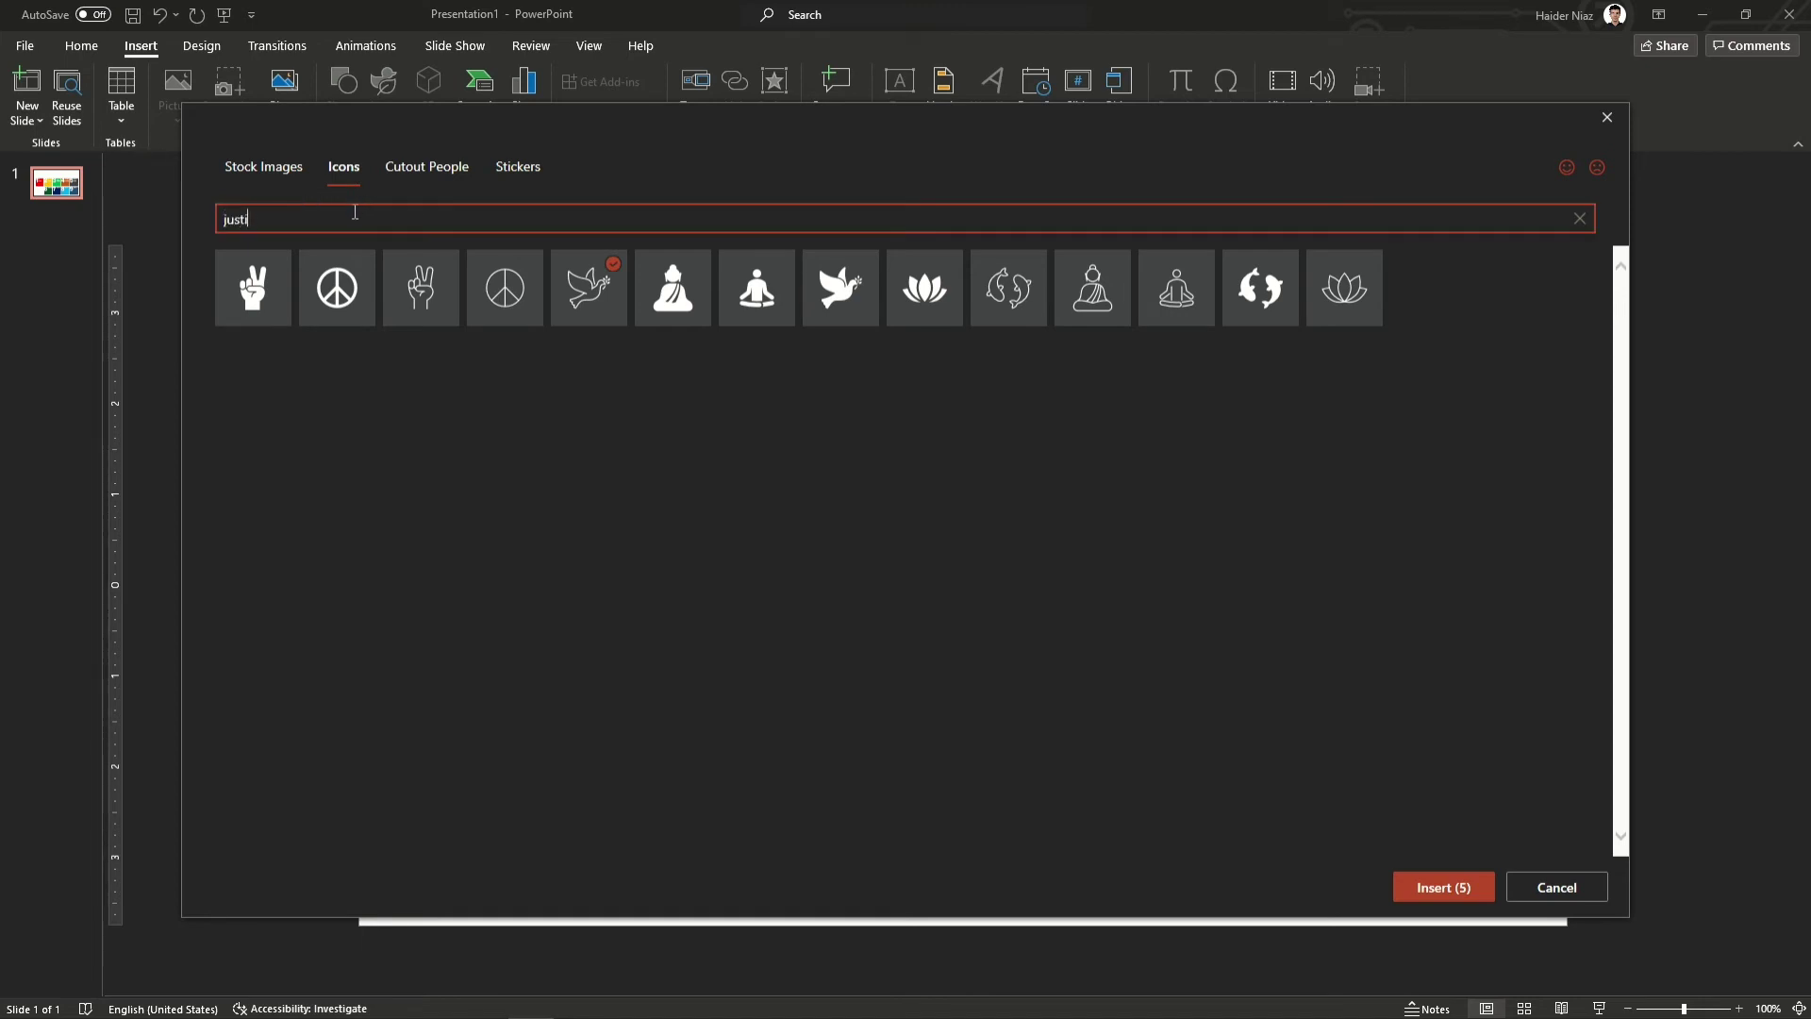
text(justice)
click(589, 288)
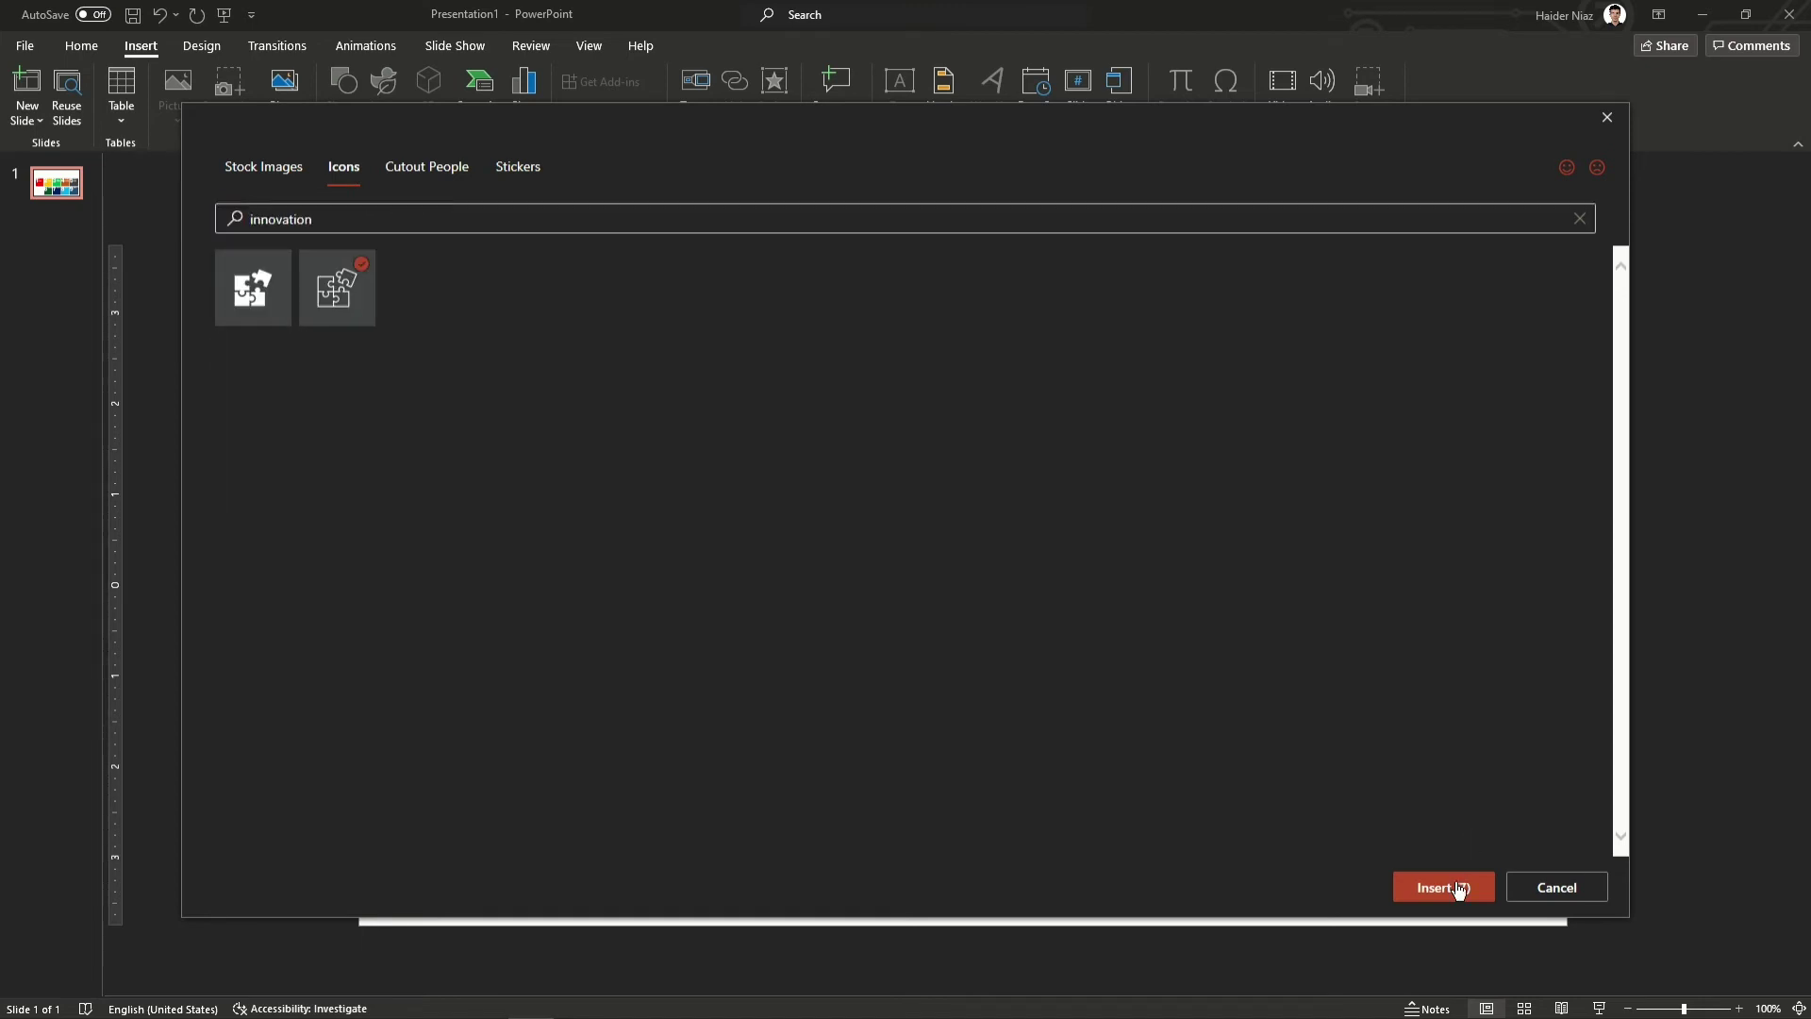
Insert the chosen icons, move them to the slide's top right, and make the people icon white.
click(1460, 888)
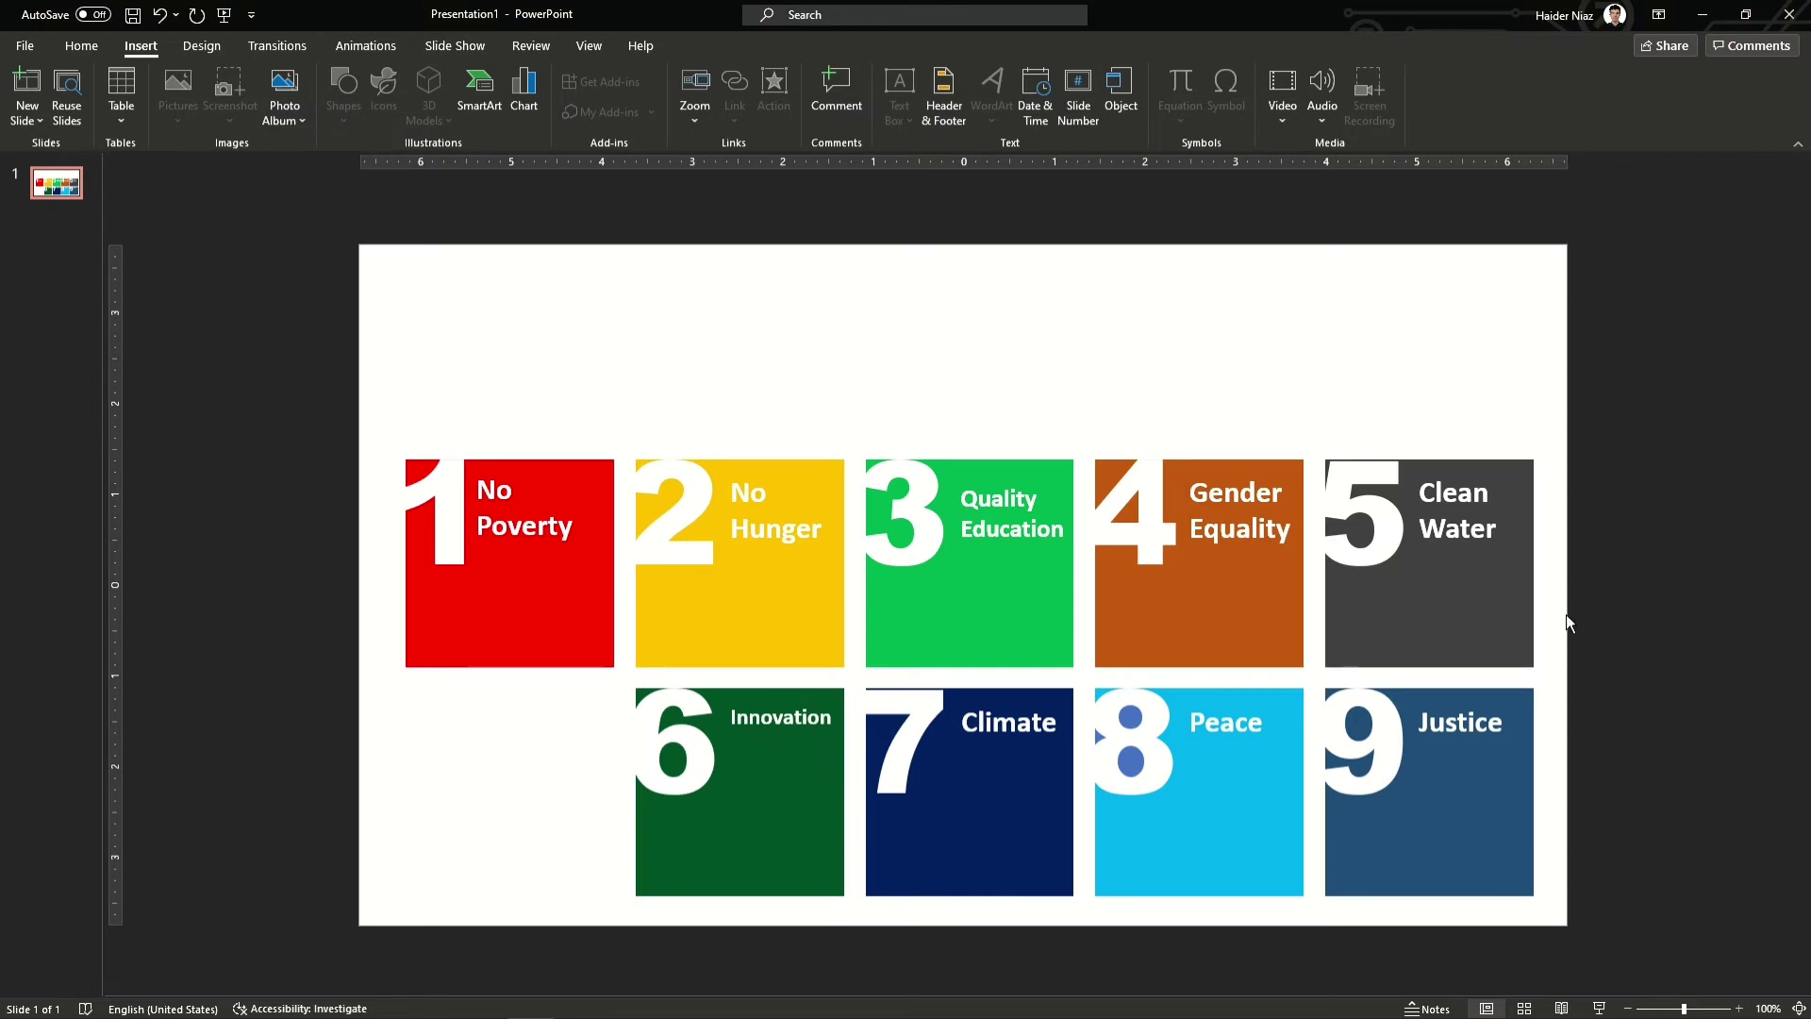
drag(1025, 666, 535, 593)
click(1080, 418)
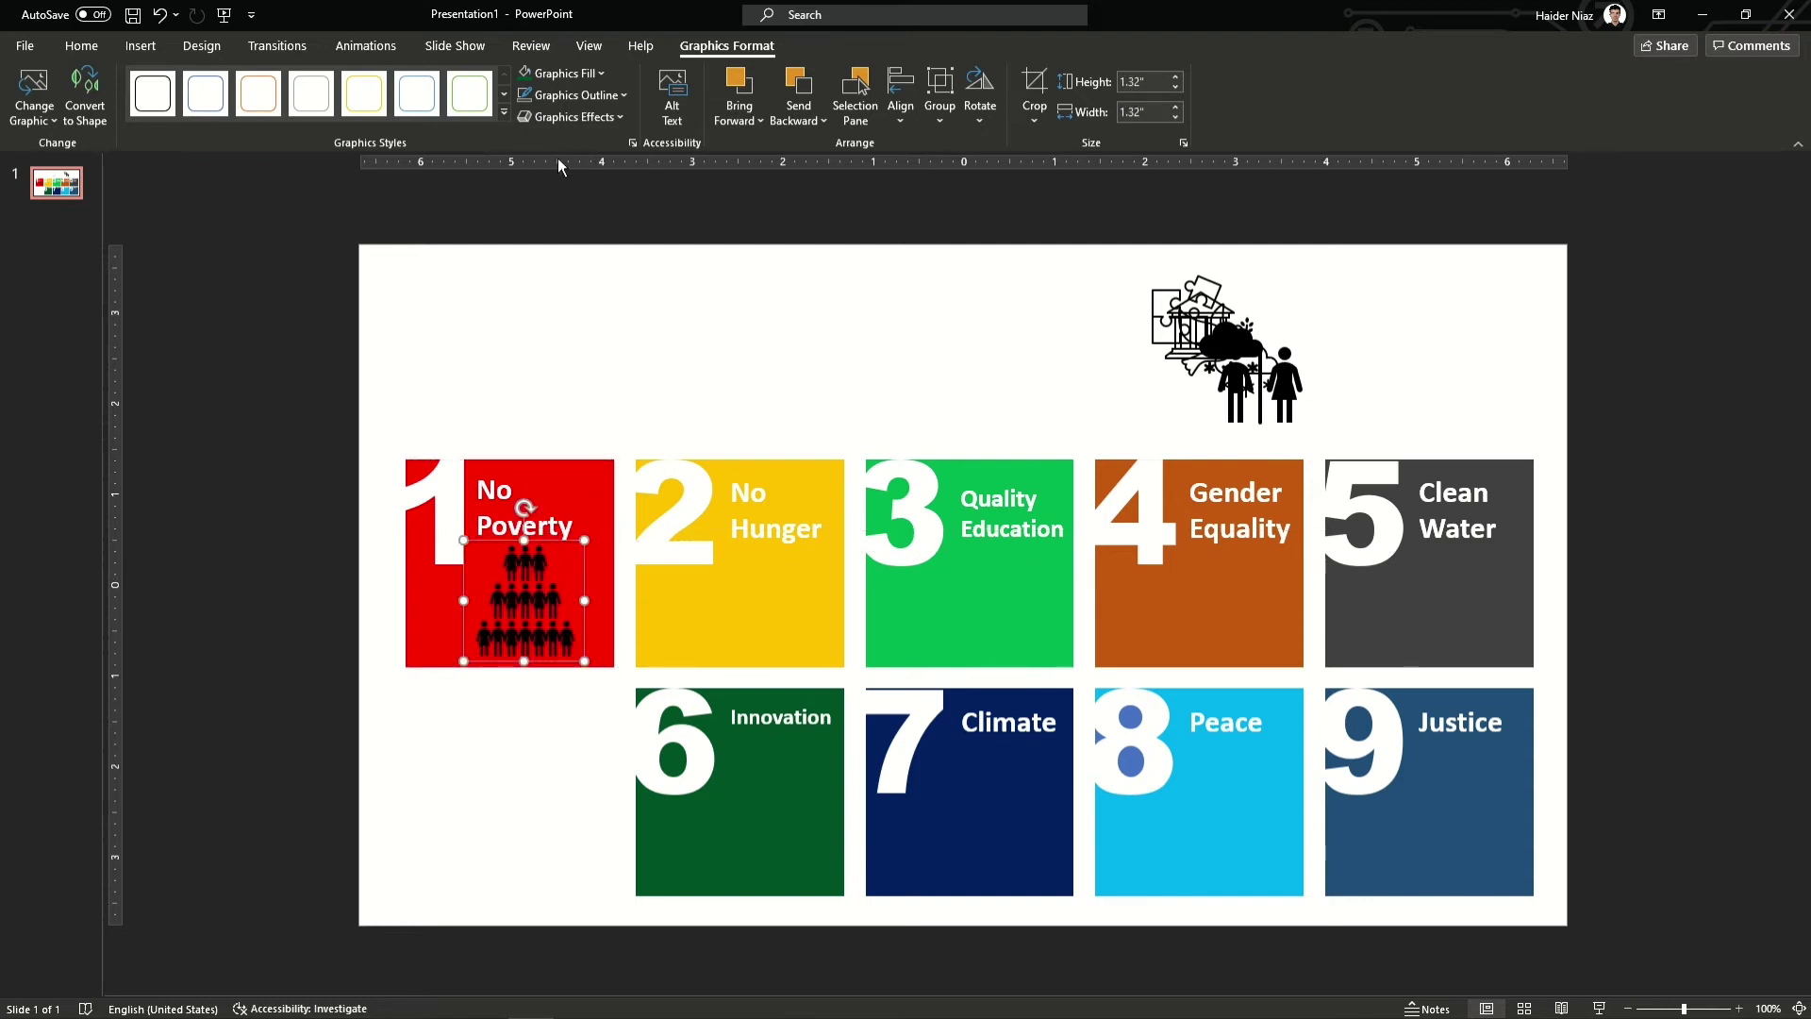
click(568, 75)
click(528, 125)
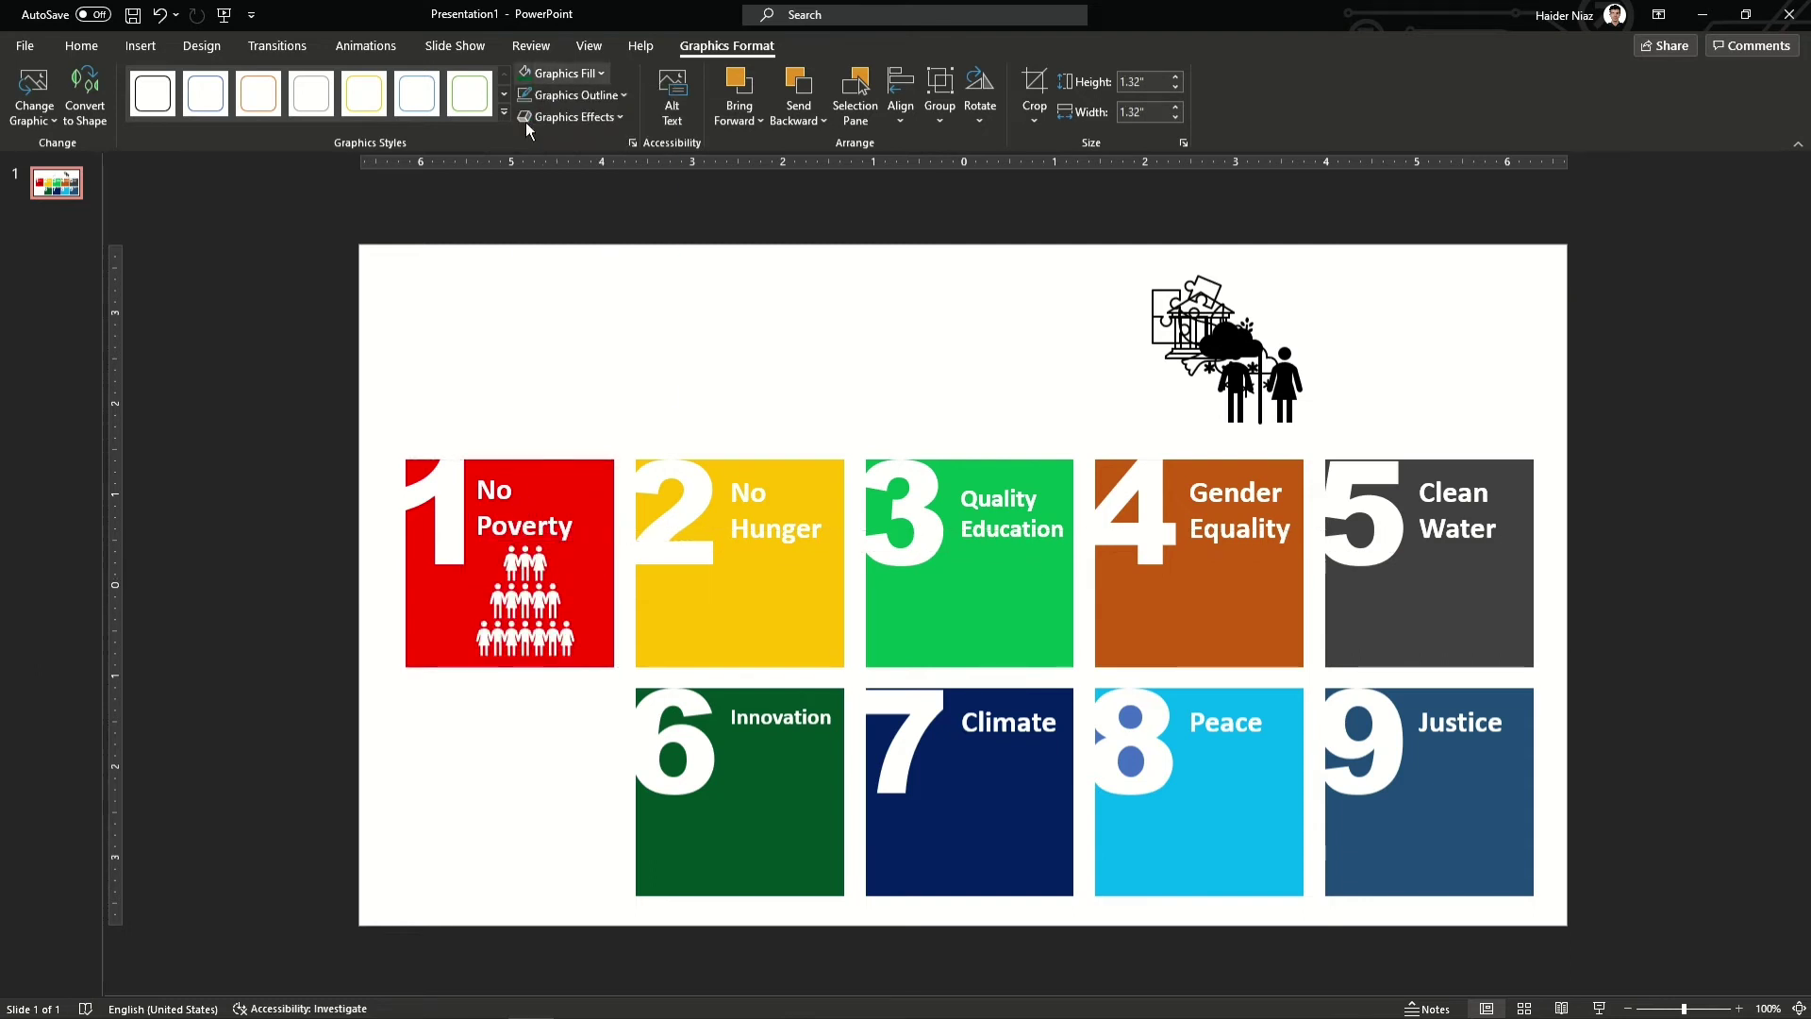
click(837, 285)
Move the gender icon onto tile 4, enlarge it, and fill it white.
drag(1276, 385, 1240, 609)
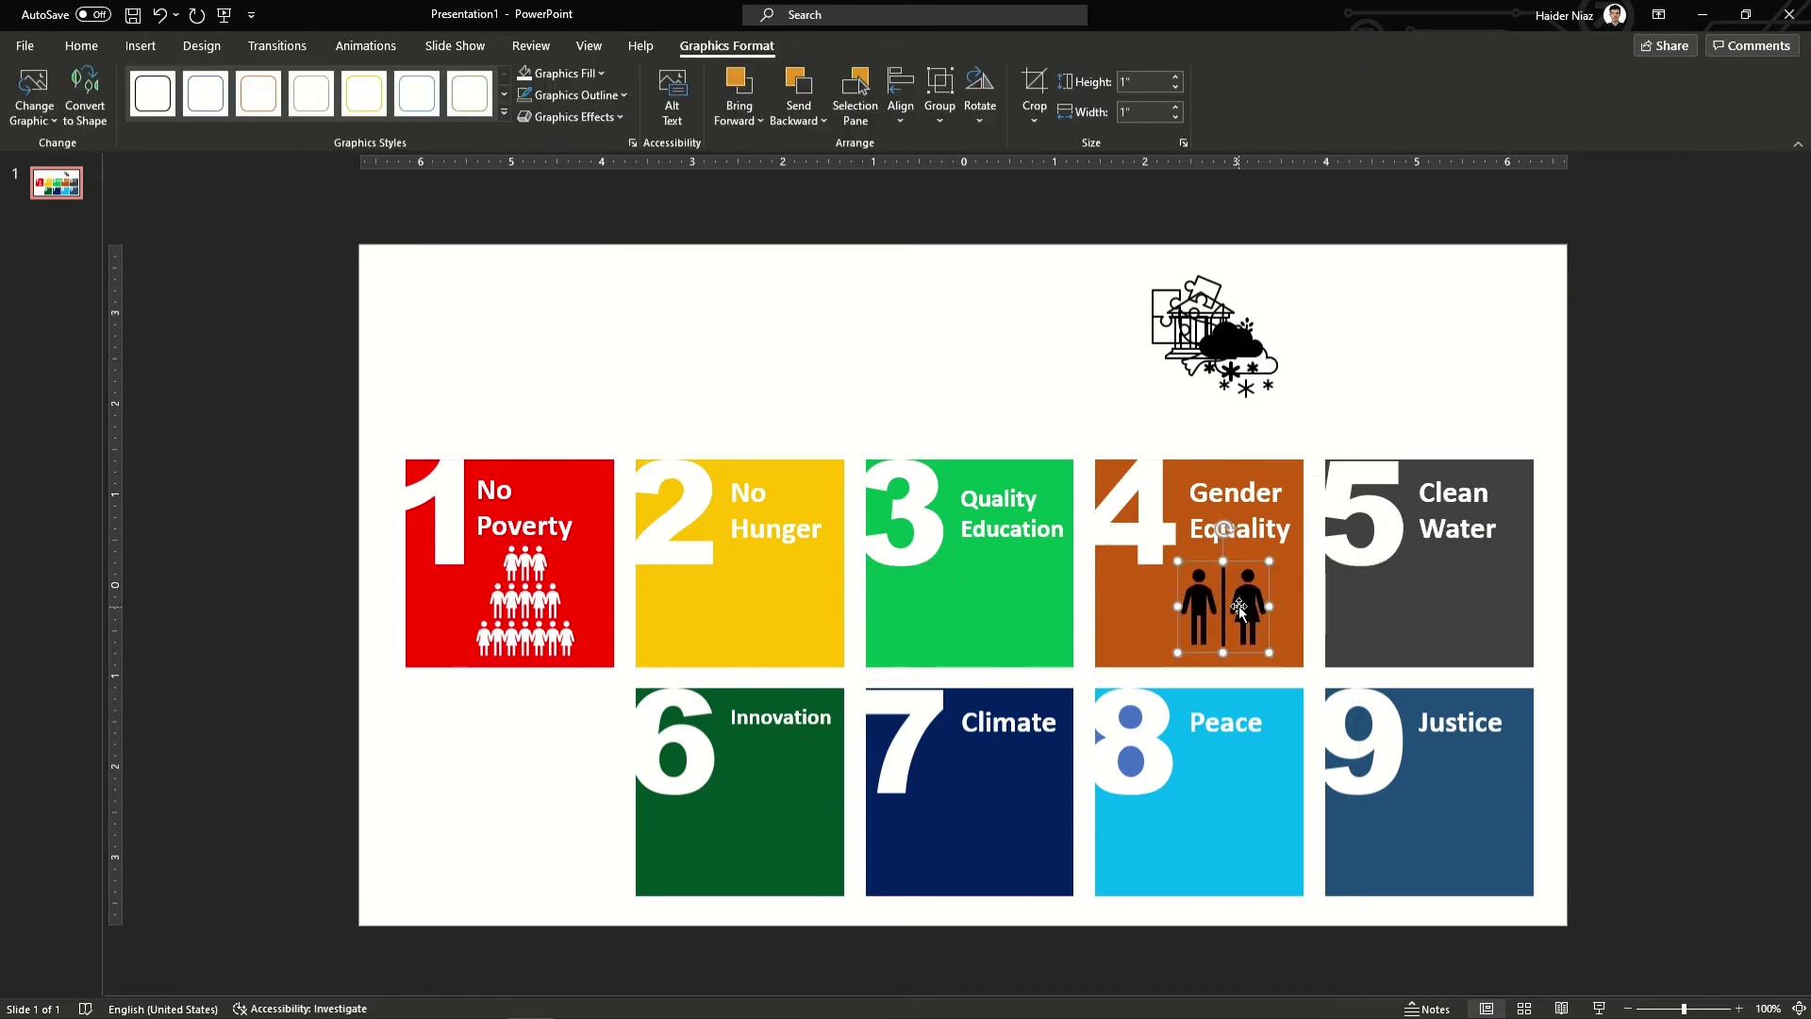
drag(1176, 559, 1170, 546)
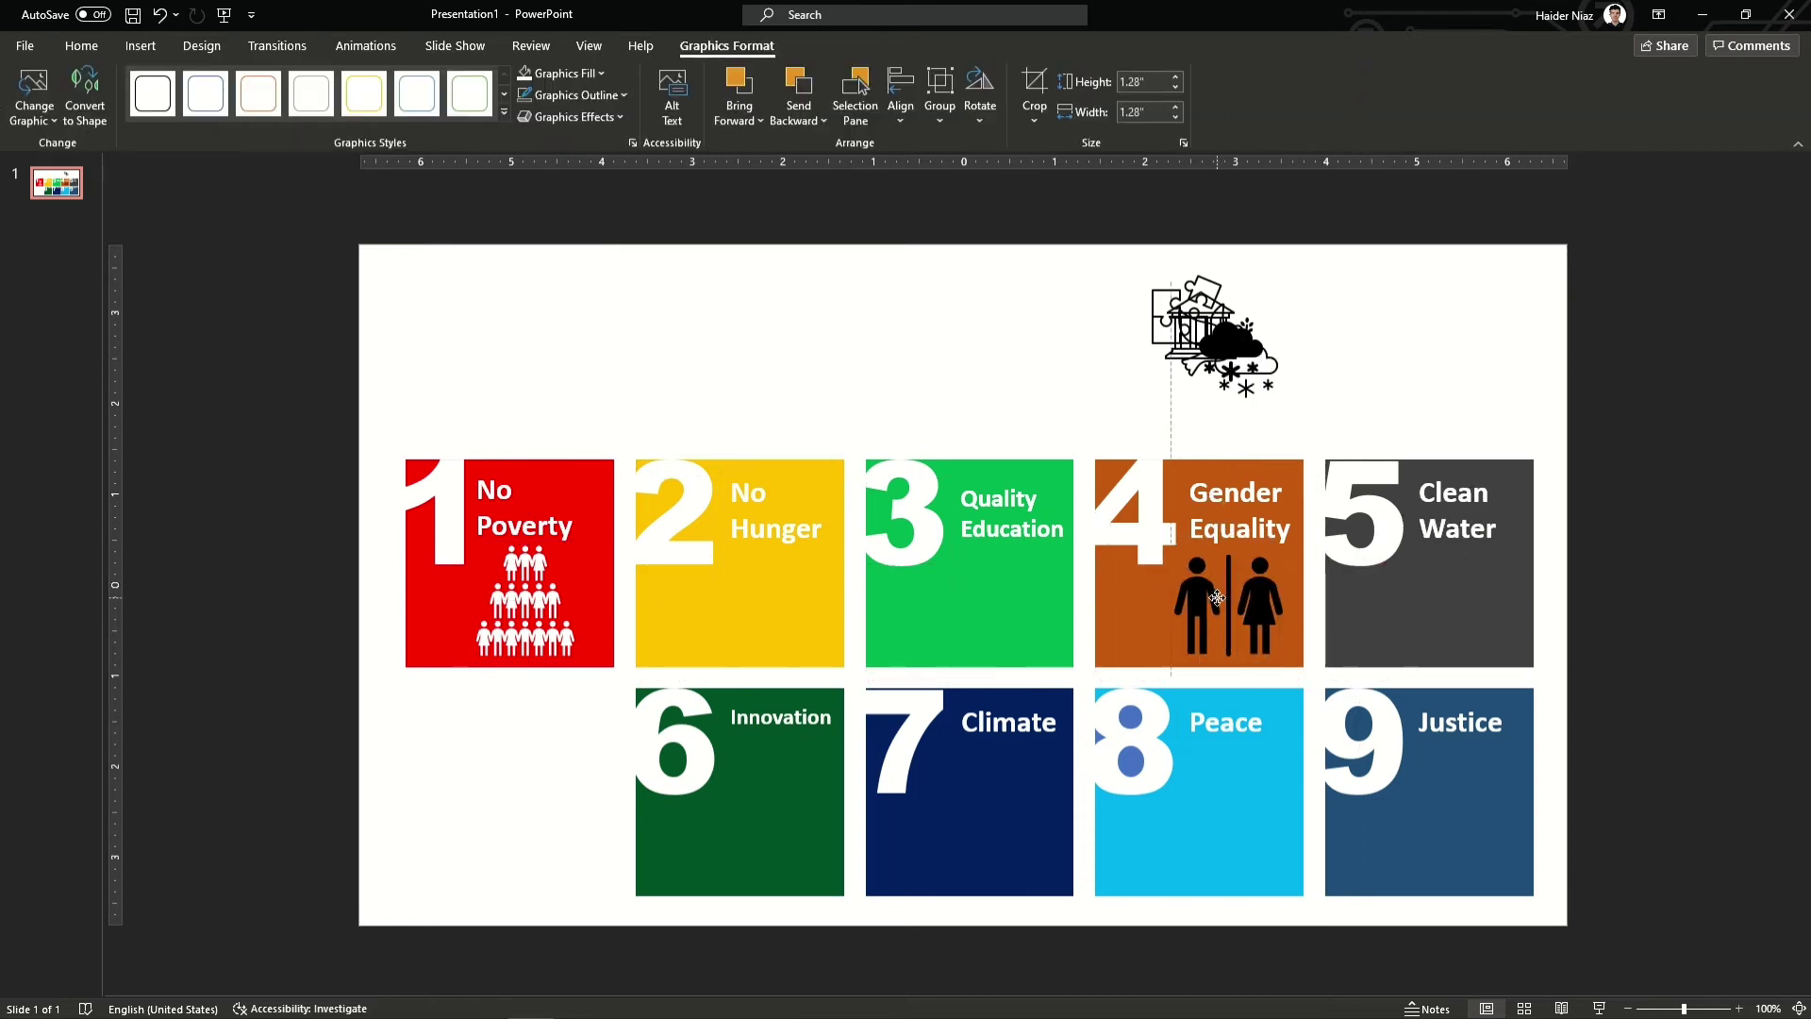
click(555, 73)
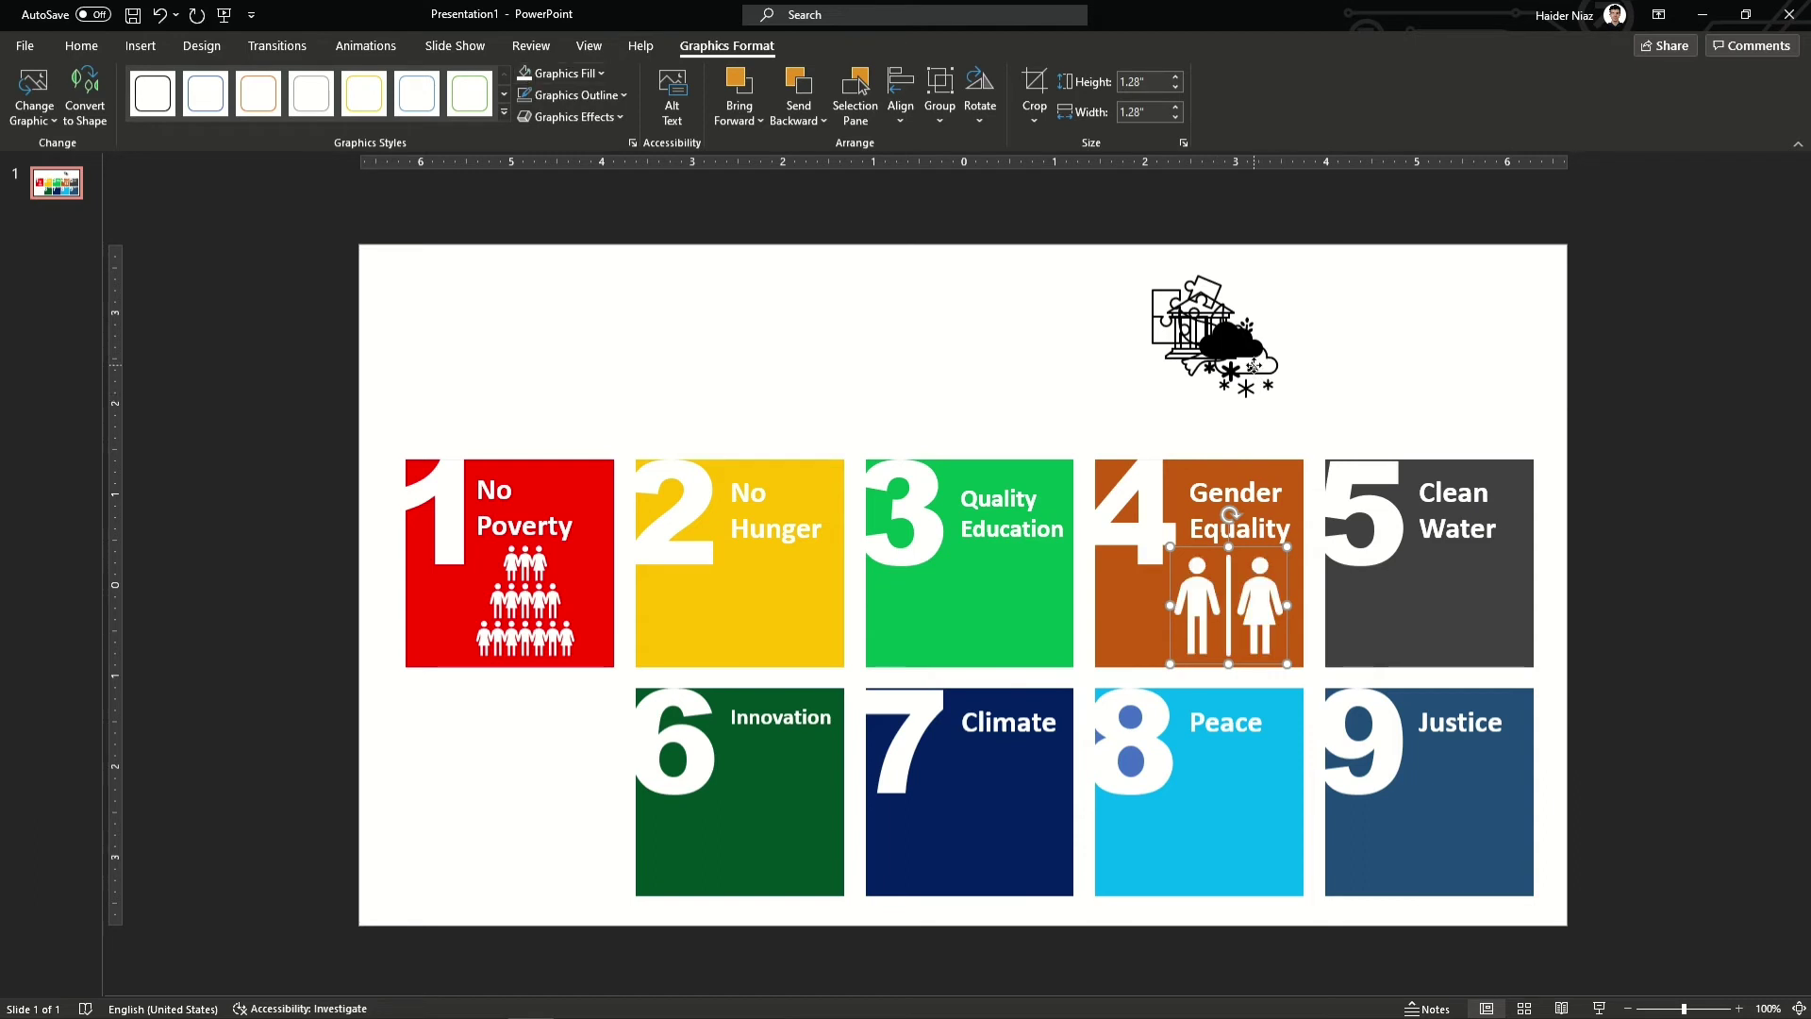
Place an enlarged white snow-cloud icon on the Climate tile and pull the spare cloud out of the pile.
drag(1274, 387, 1001, 451)
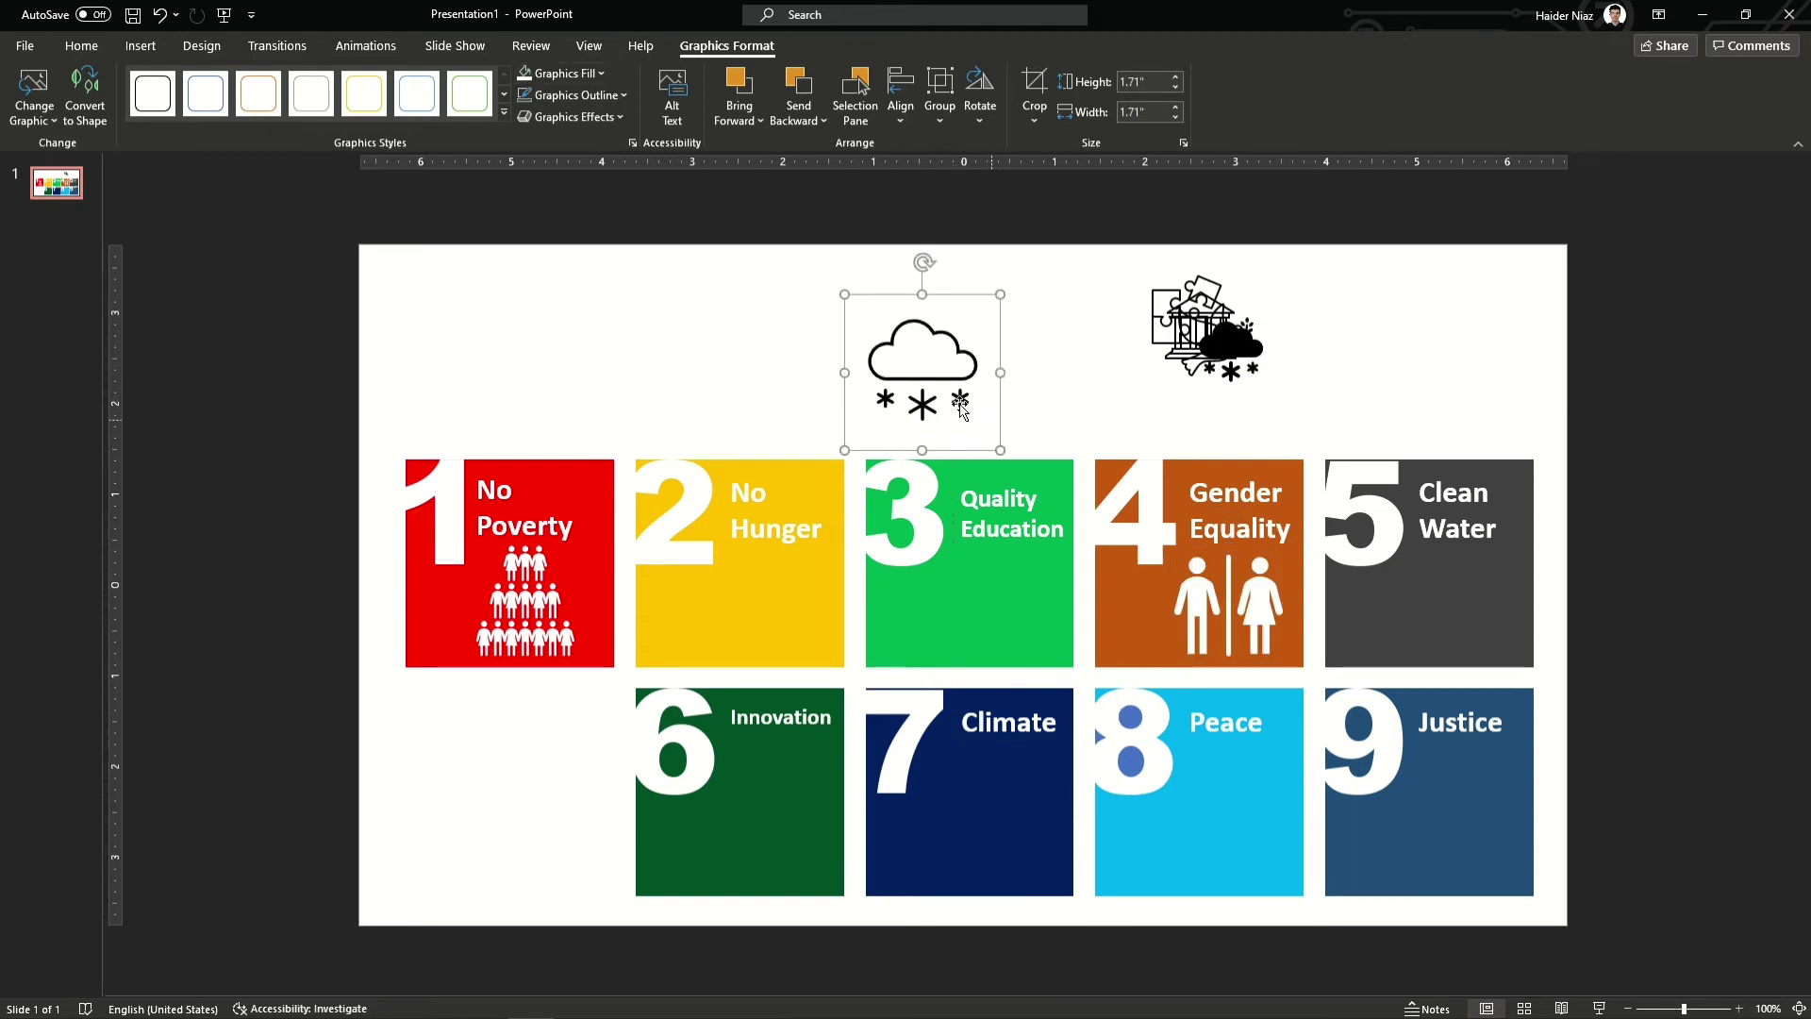
drag(932, 364, 995, 795)
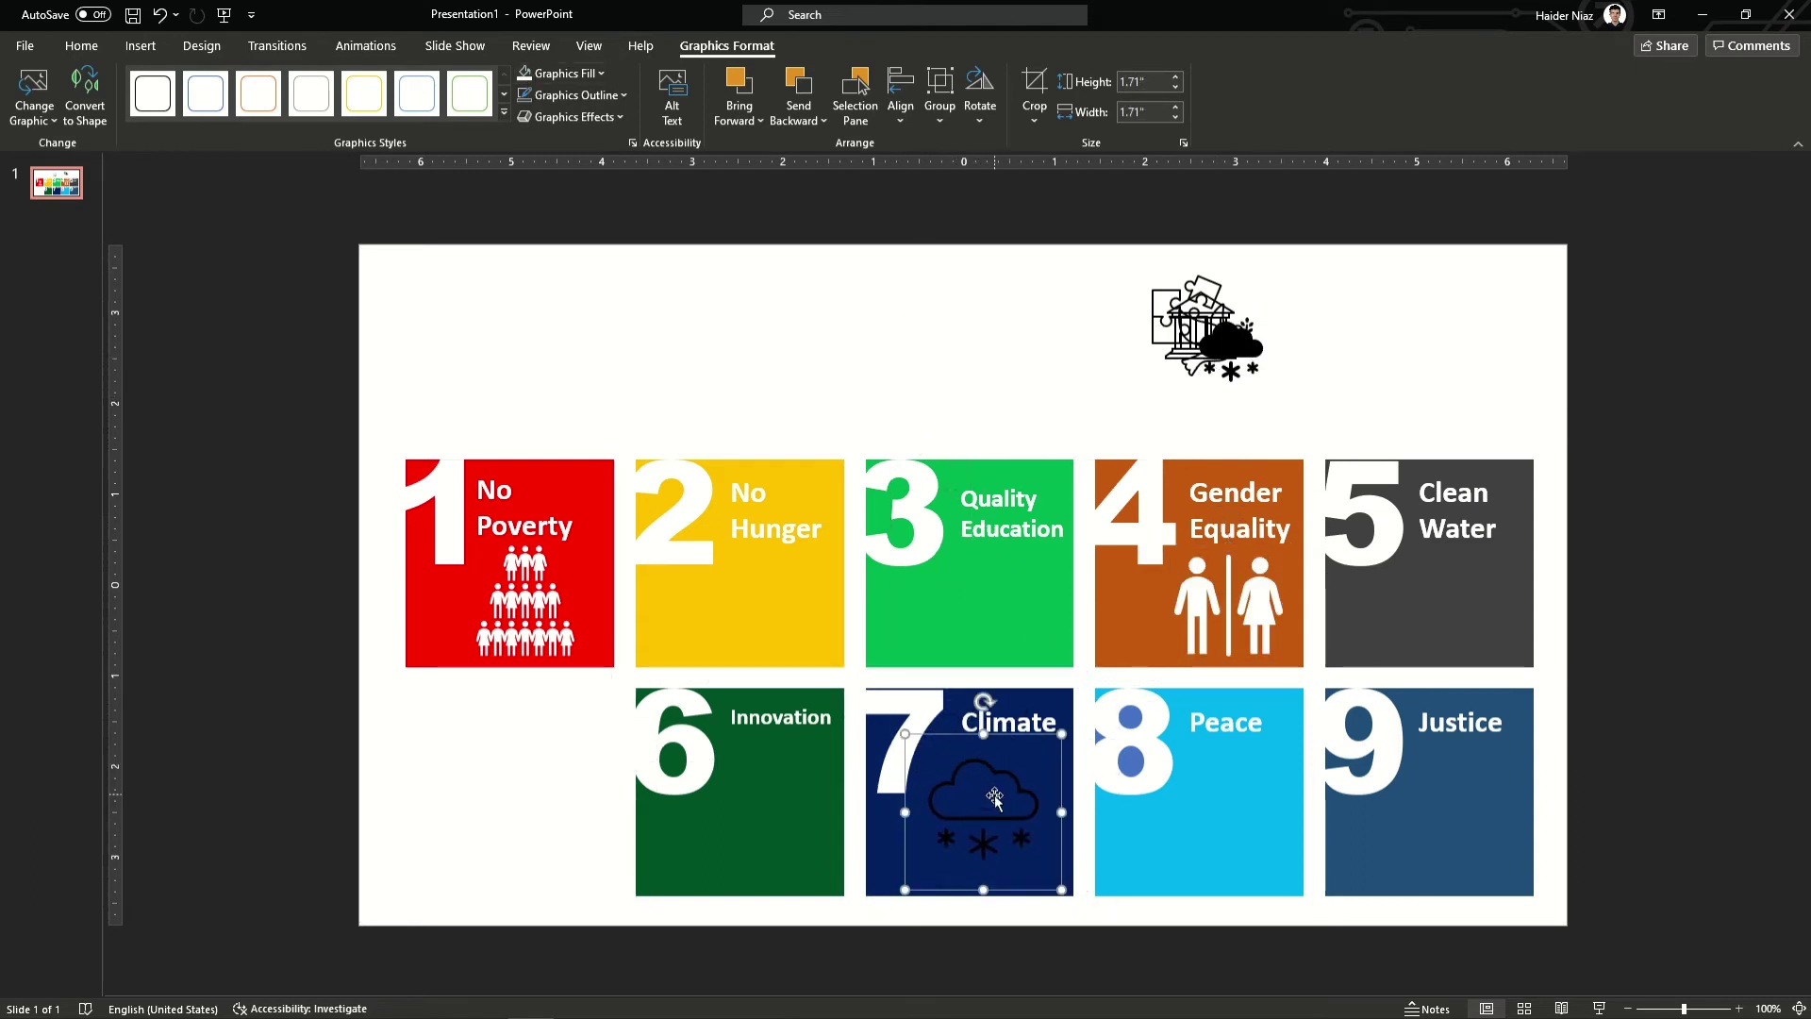
click(555, 74)
click(1009, 416)
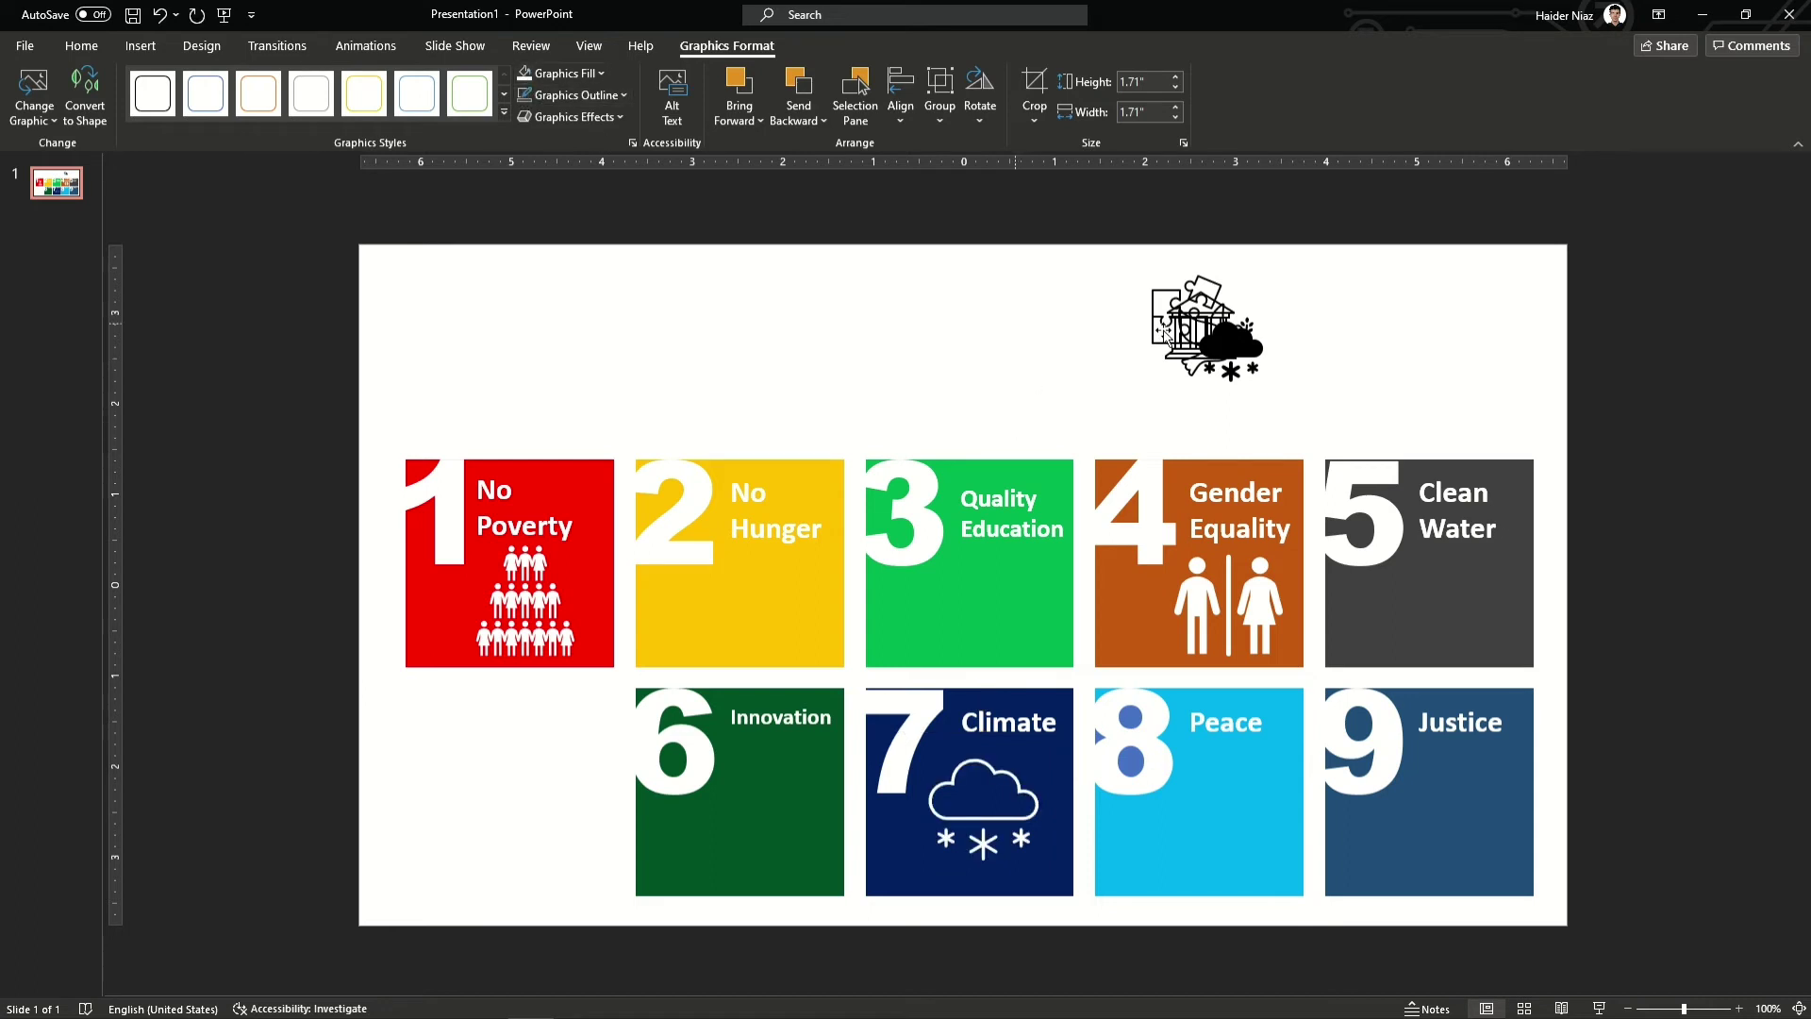
click(1226, 342)
drag(1227, 341, 944, 344)
Delete the spare snow cloud, then enlarge the dove icon and make it white.
key(Delete)
click(1191, 337)
drag(1190, 336, 807, 345)
drag(875, 402, 1244, 836)
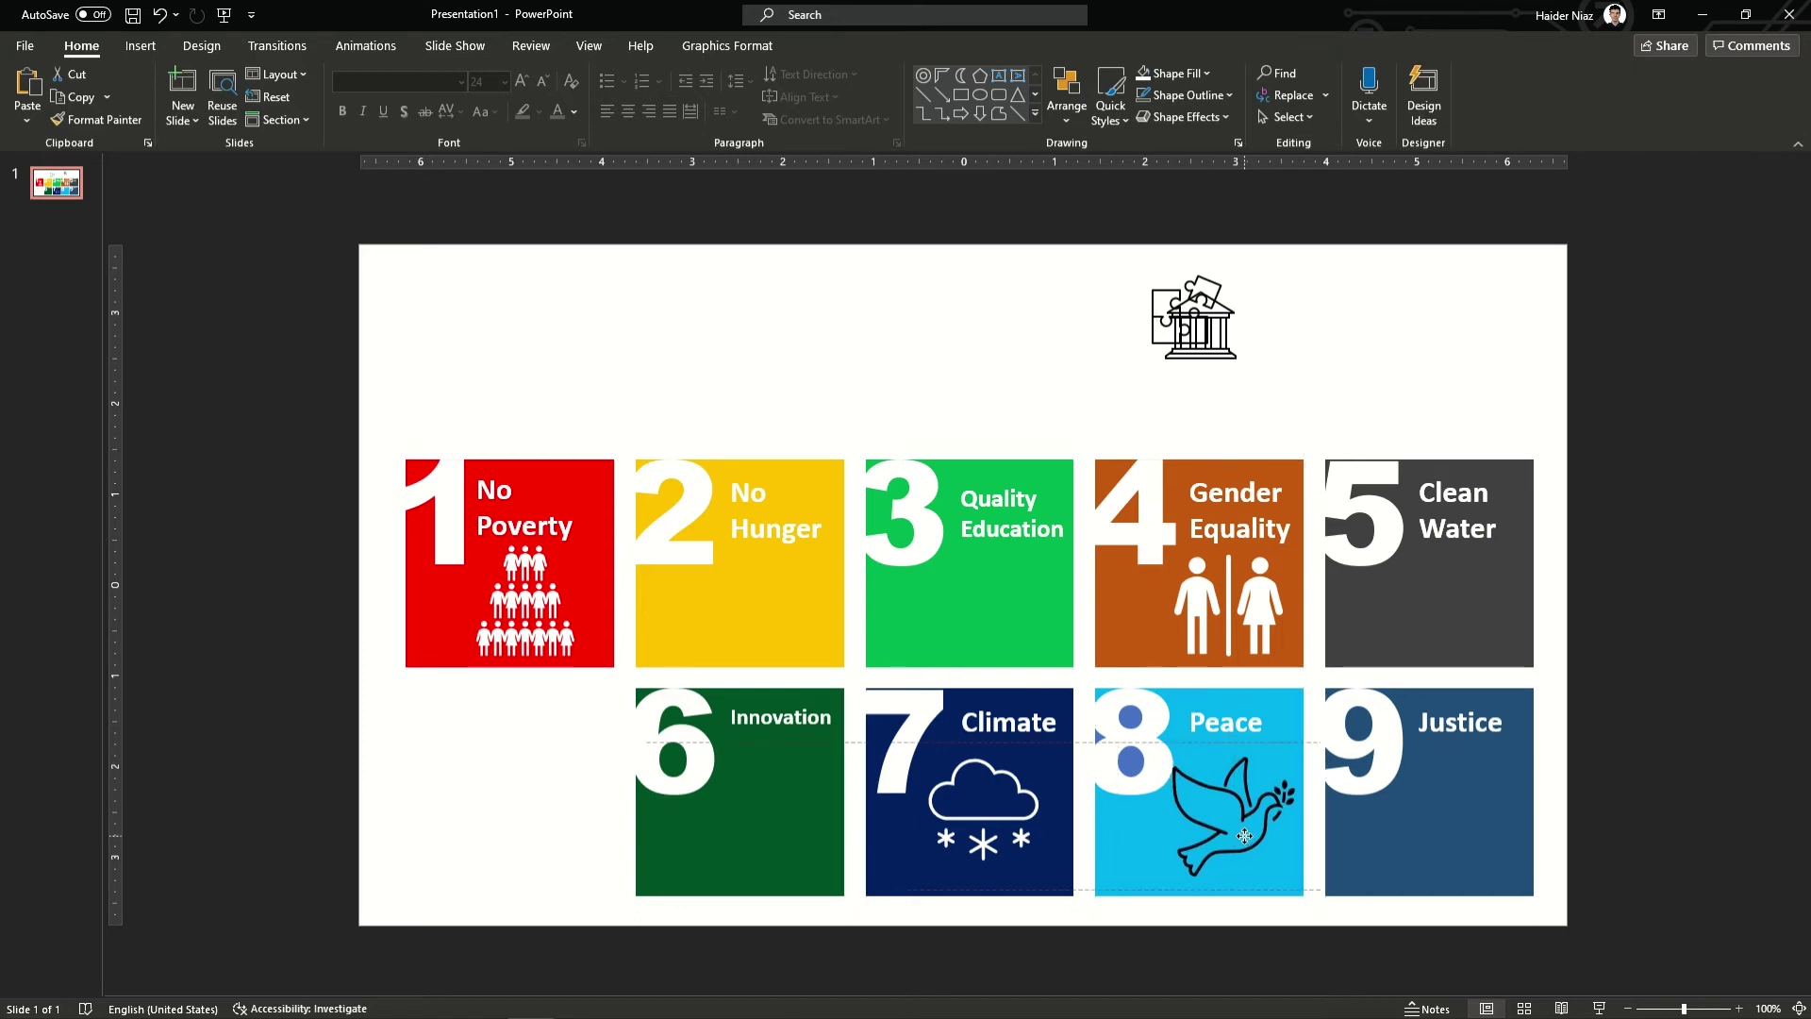
click(726, 45)
click(526, 73)
Place the building icon on the Justice tile at 1.59 inches, and fine-tune the dove and cloud icons.
click(1223, 362)
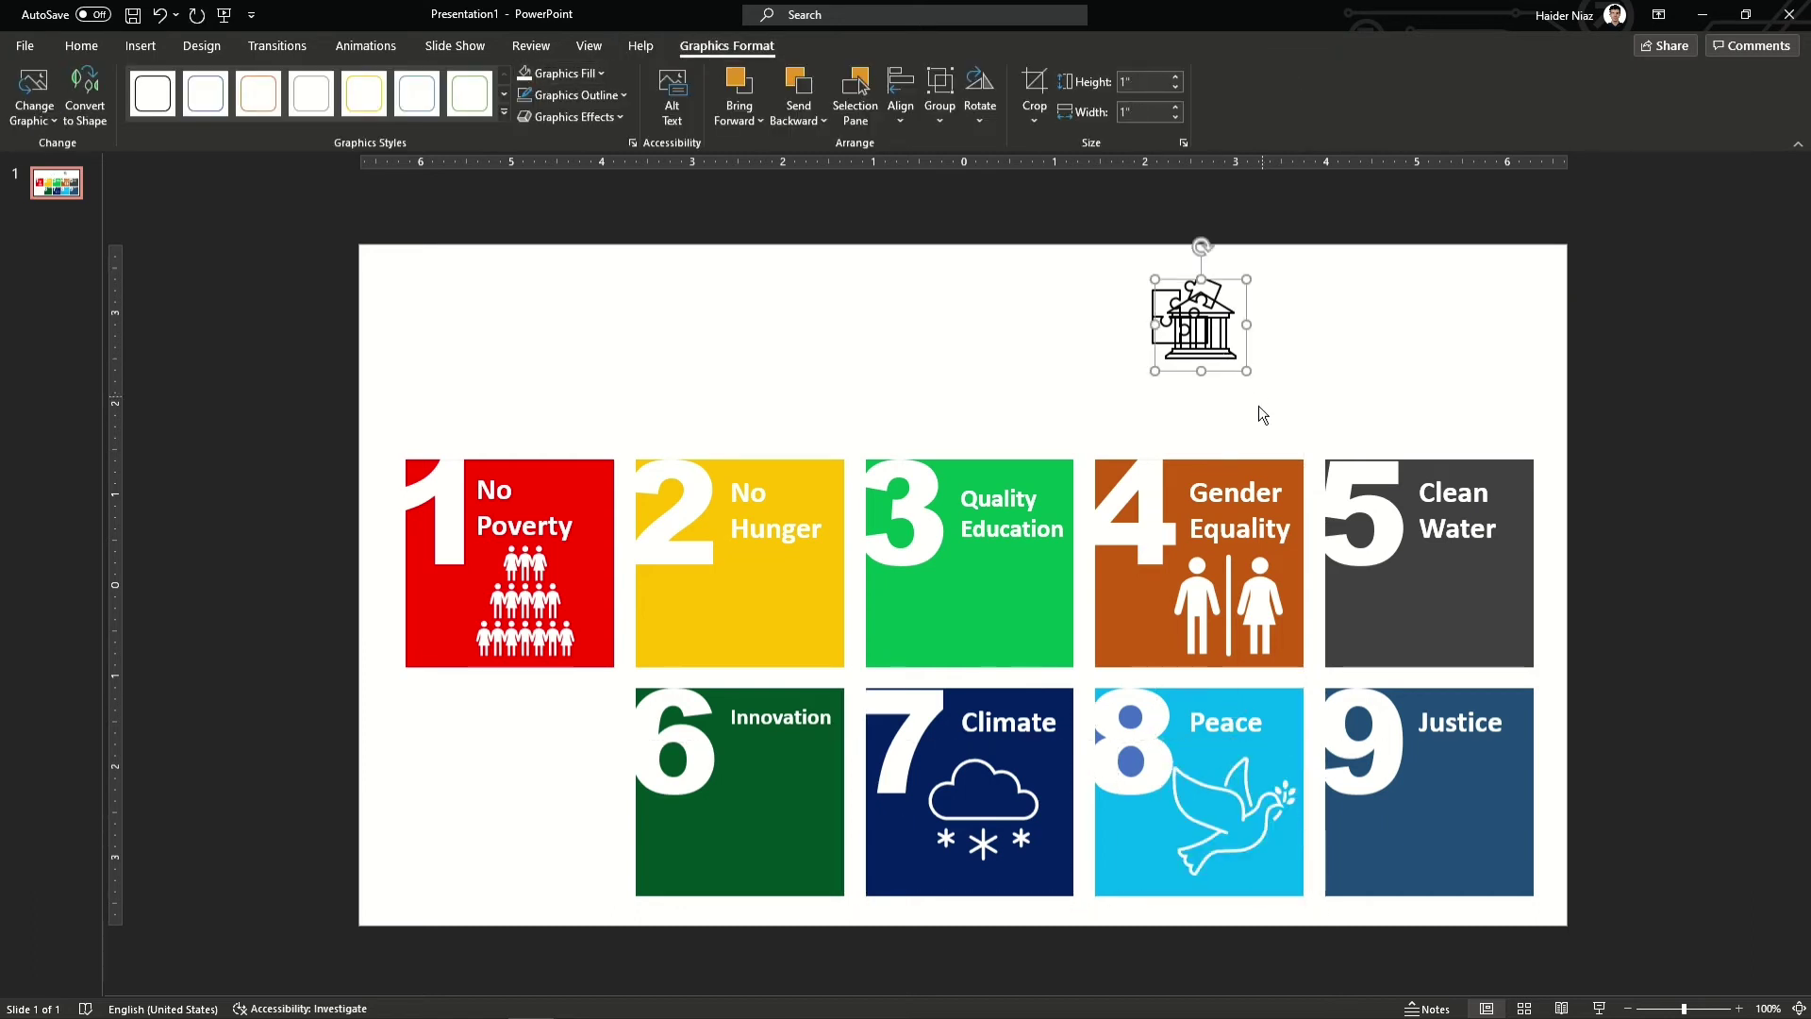
drag(1193, 352, 1493, 740)
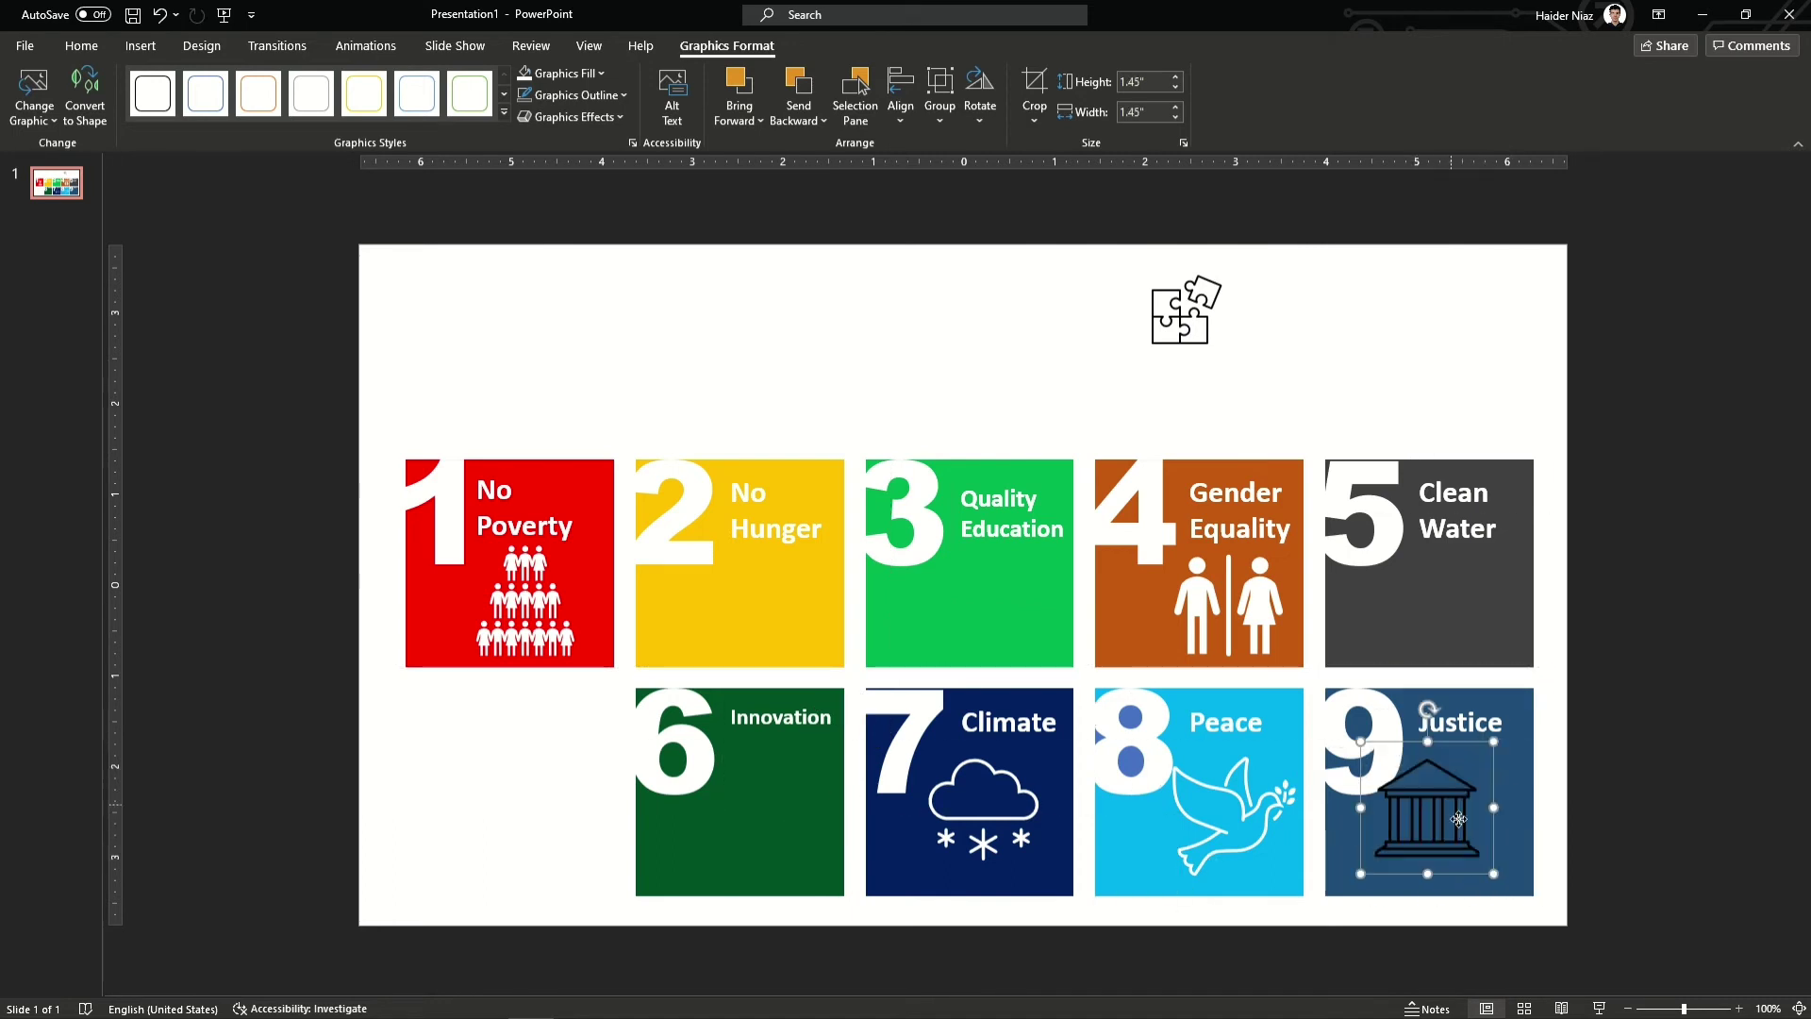
drag(1429, 821, 1459, 820)
click(1287, 812)
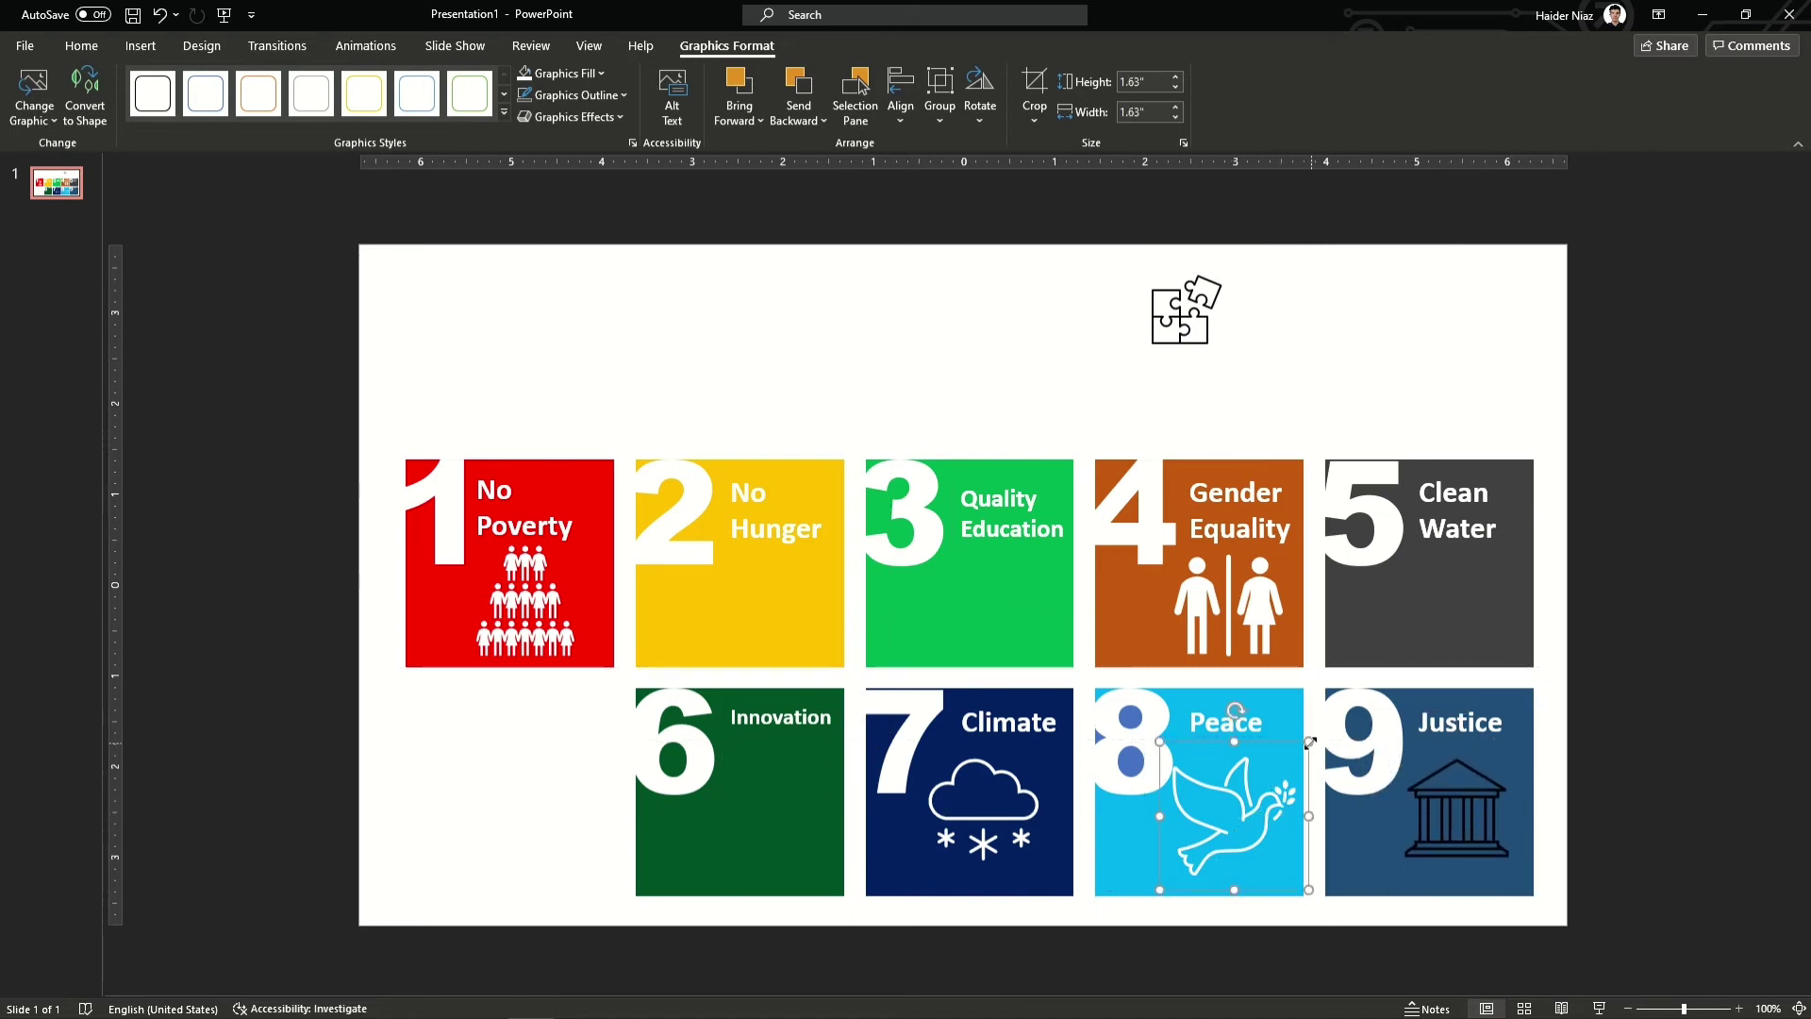
drag(1311, 742, 1249, 775)
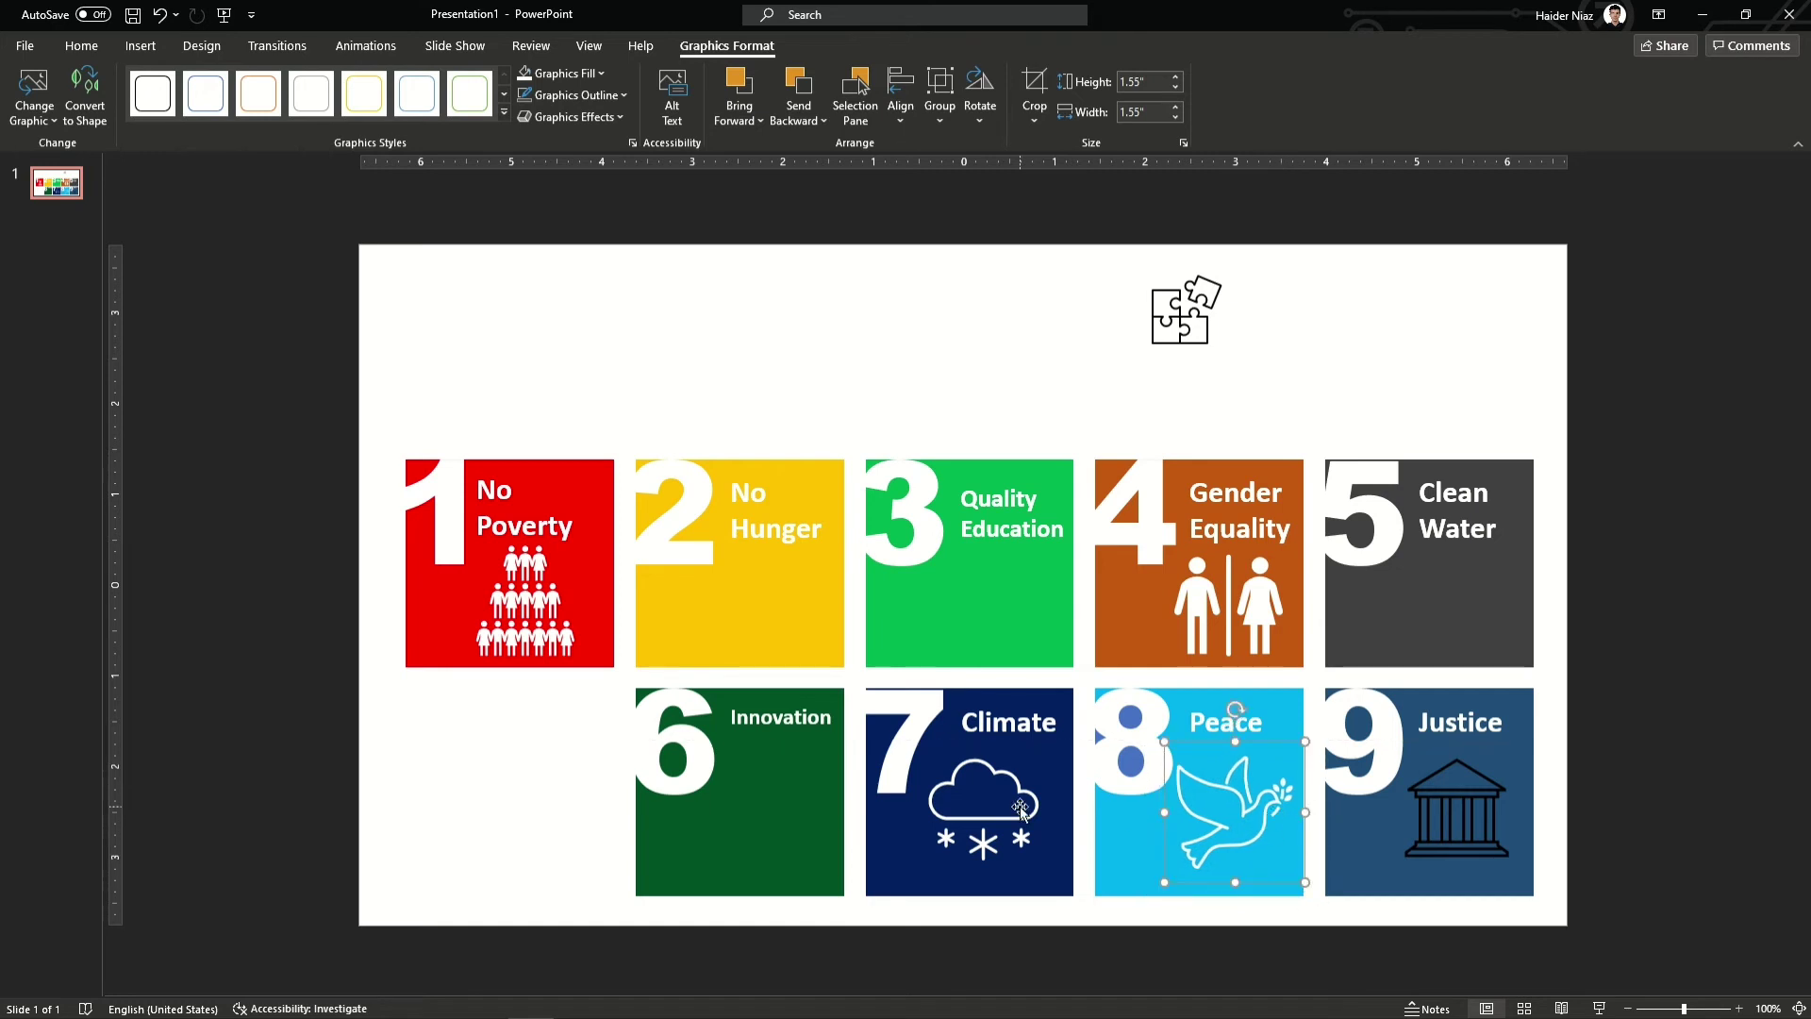
click(1021, 807)
drag(973, 803, 970, 800)
click(1457, 811)
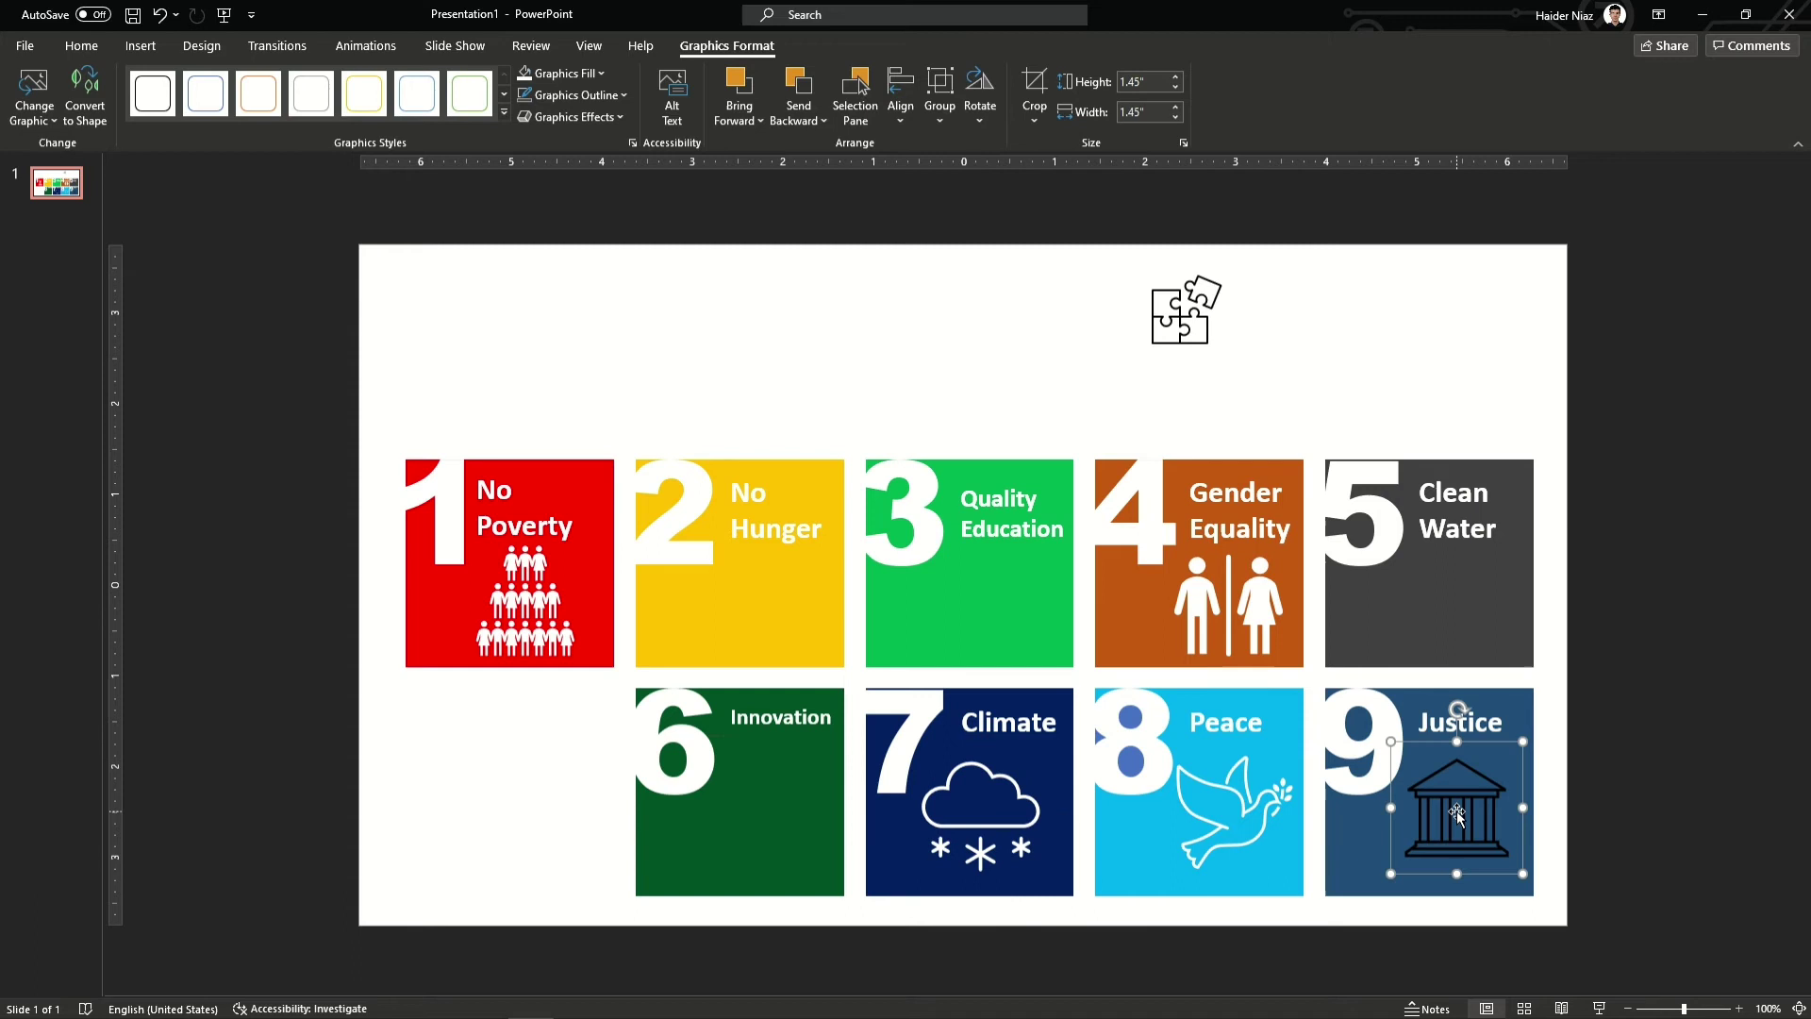
key(ctrl+z)
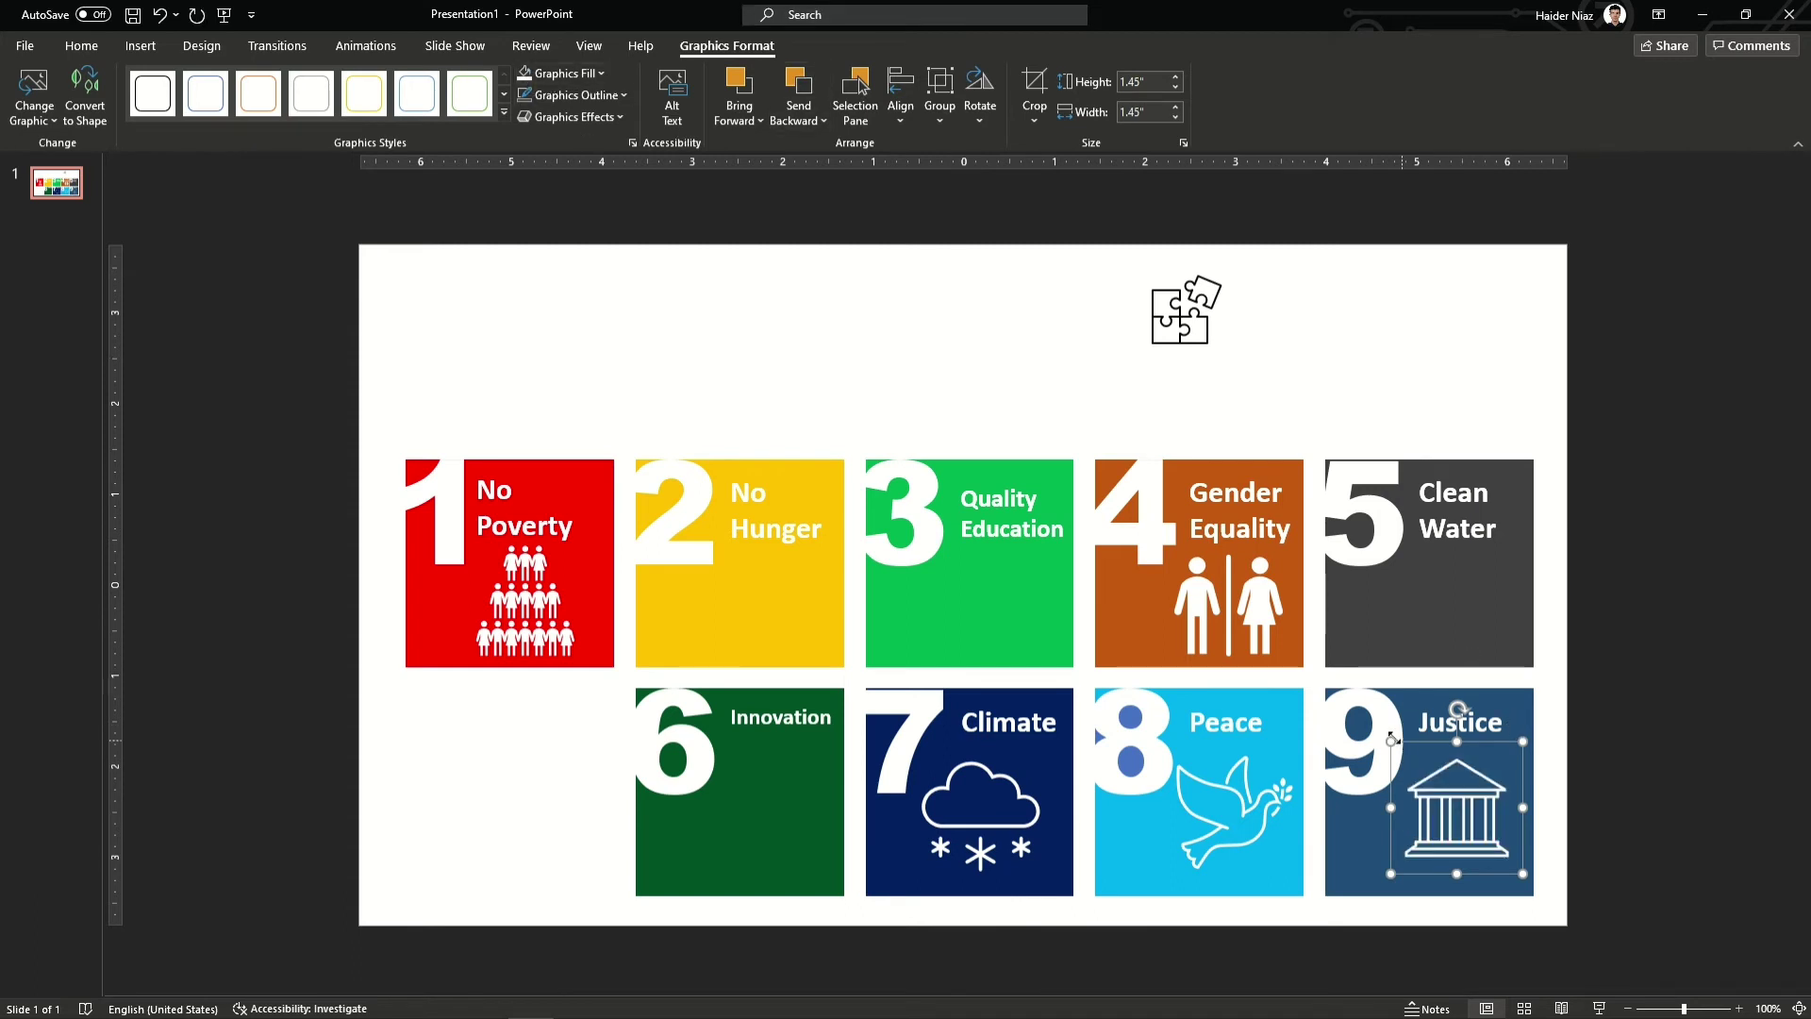
drag(1391, 741, 1379, 735)
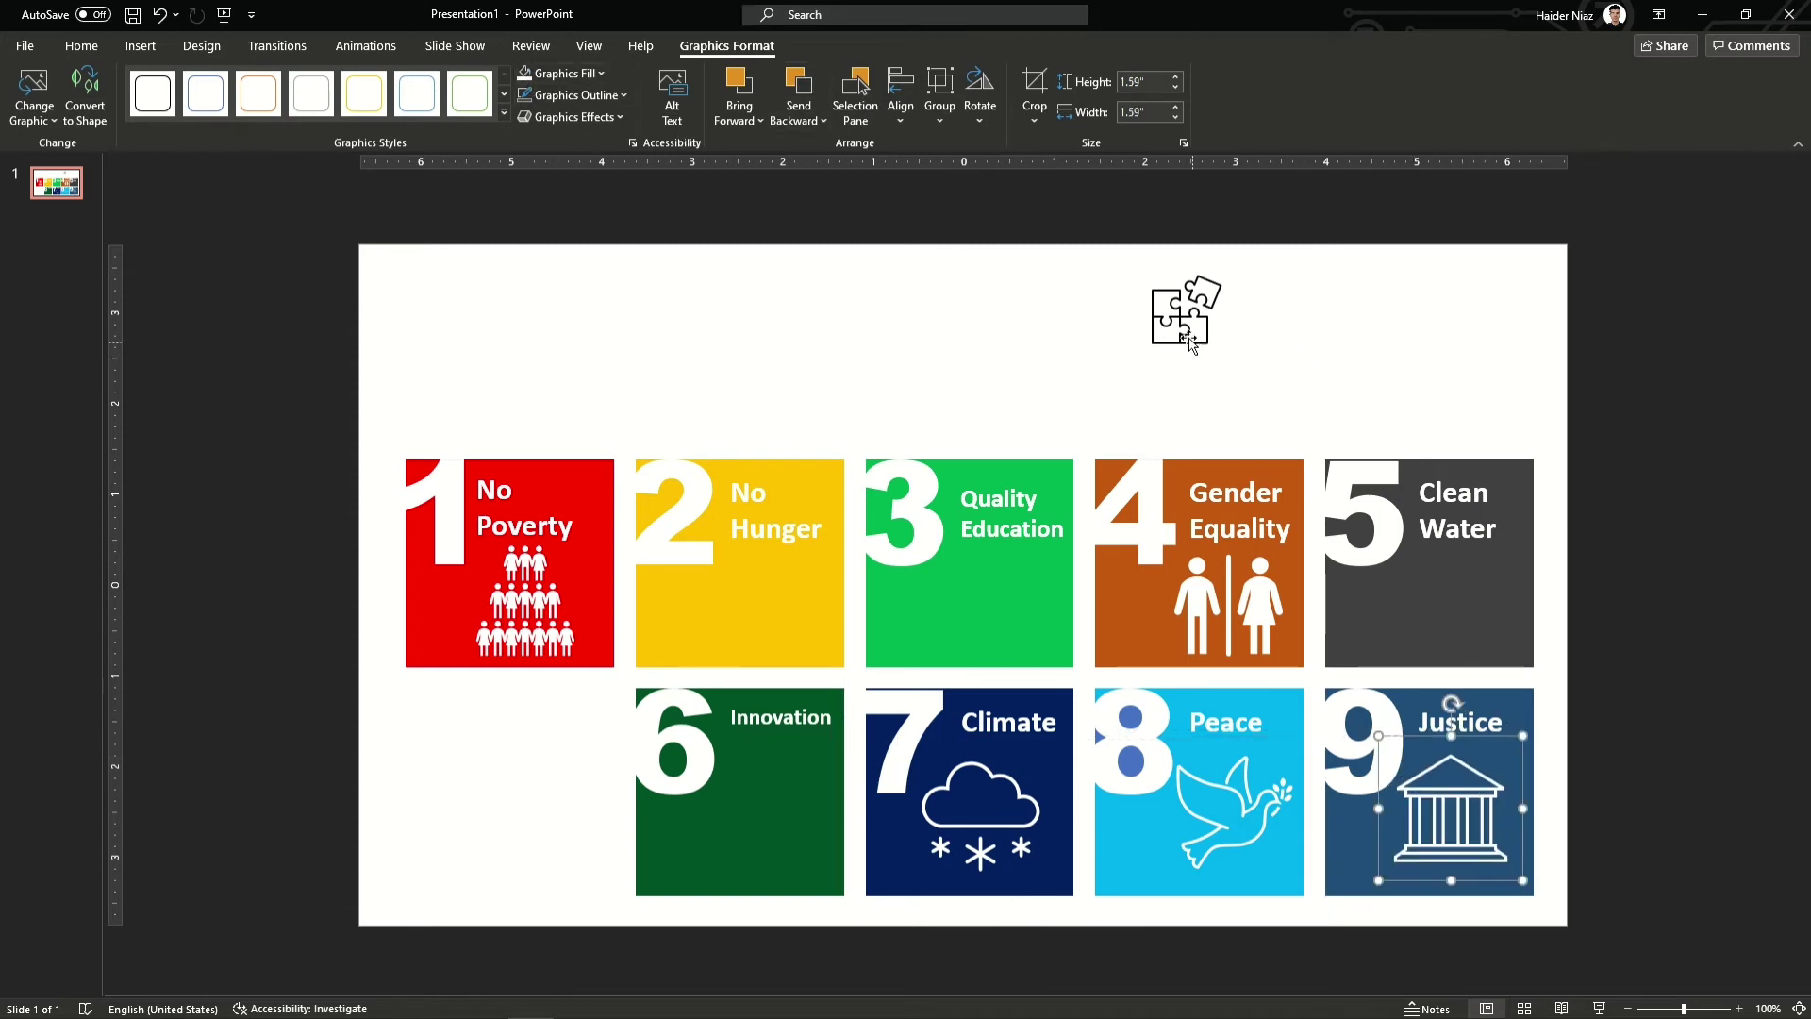
Place the puzzle icon on the Innovation tile, enlarged to 1.35 inches.
drag(1190, 344, 758, 870)
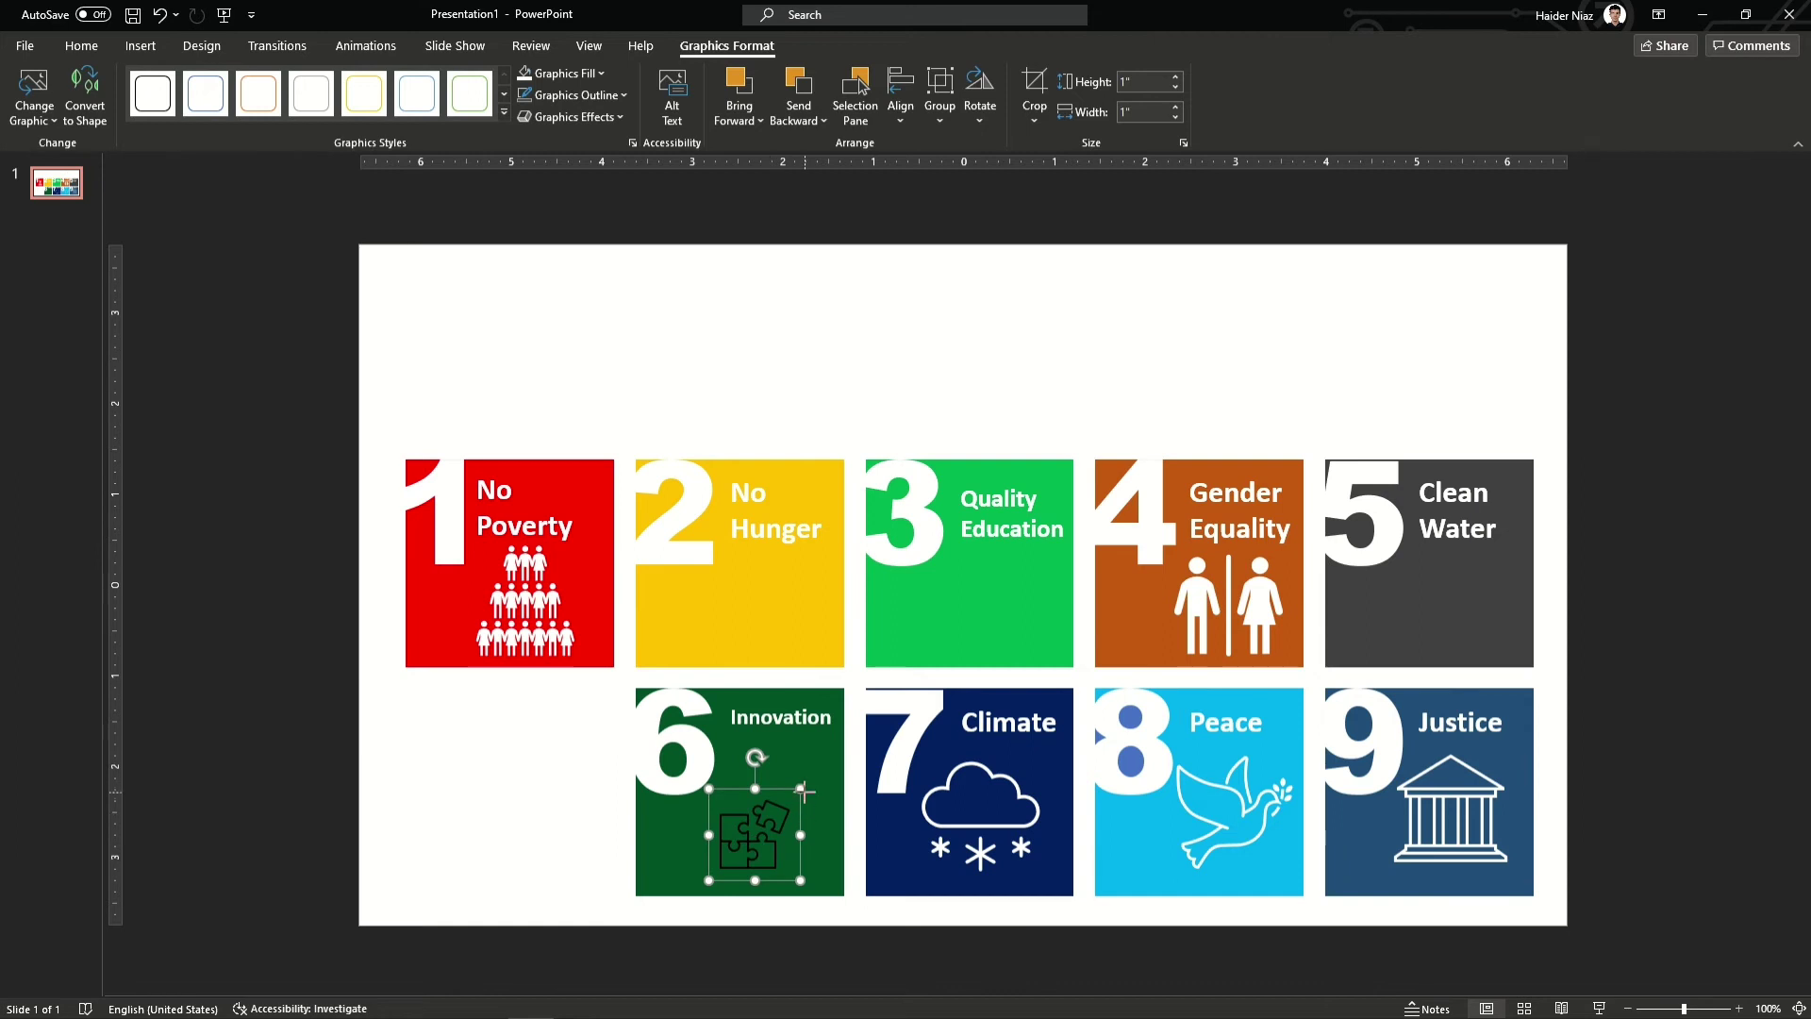
drag(801, 789, 832, 757)
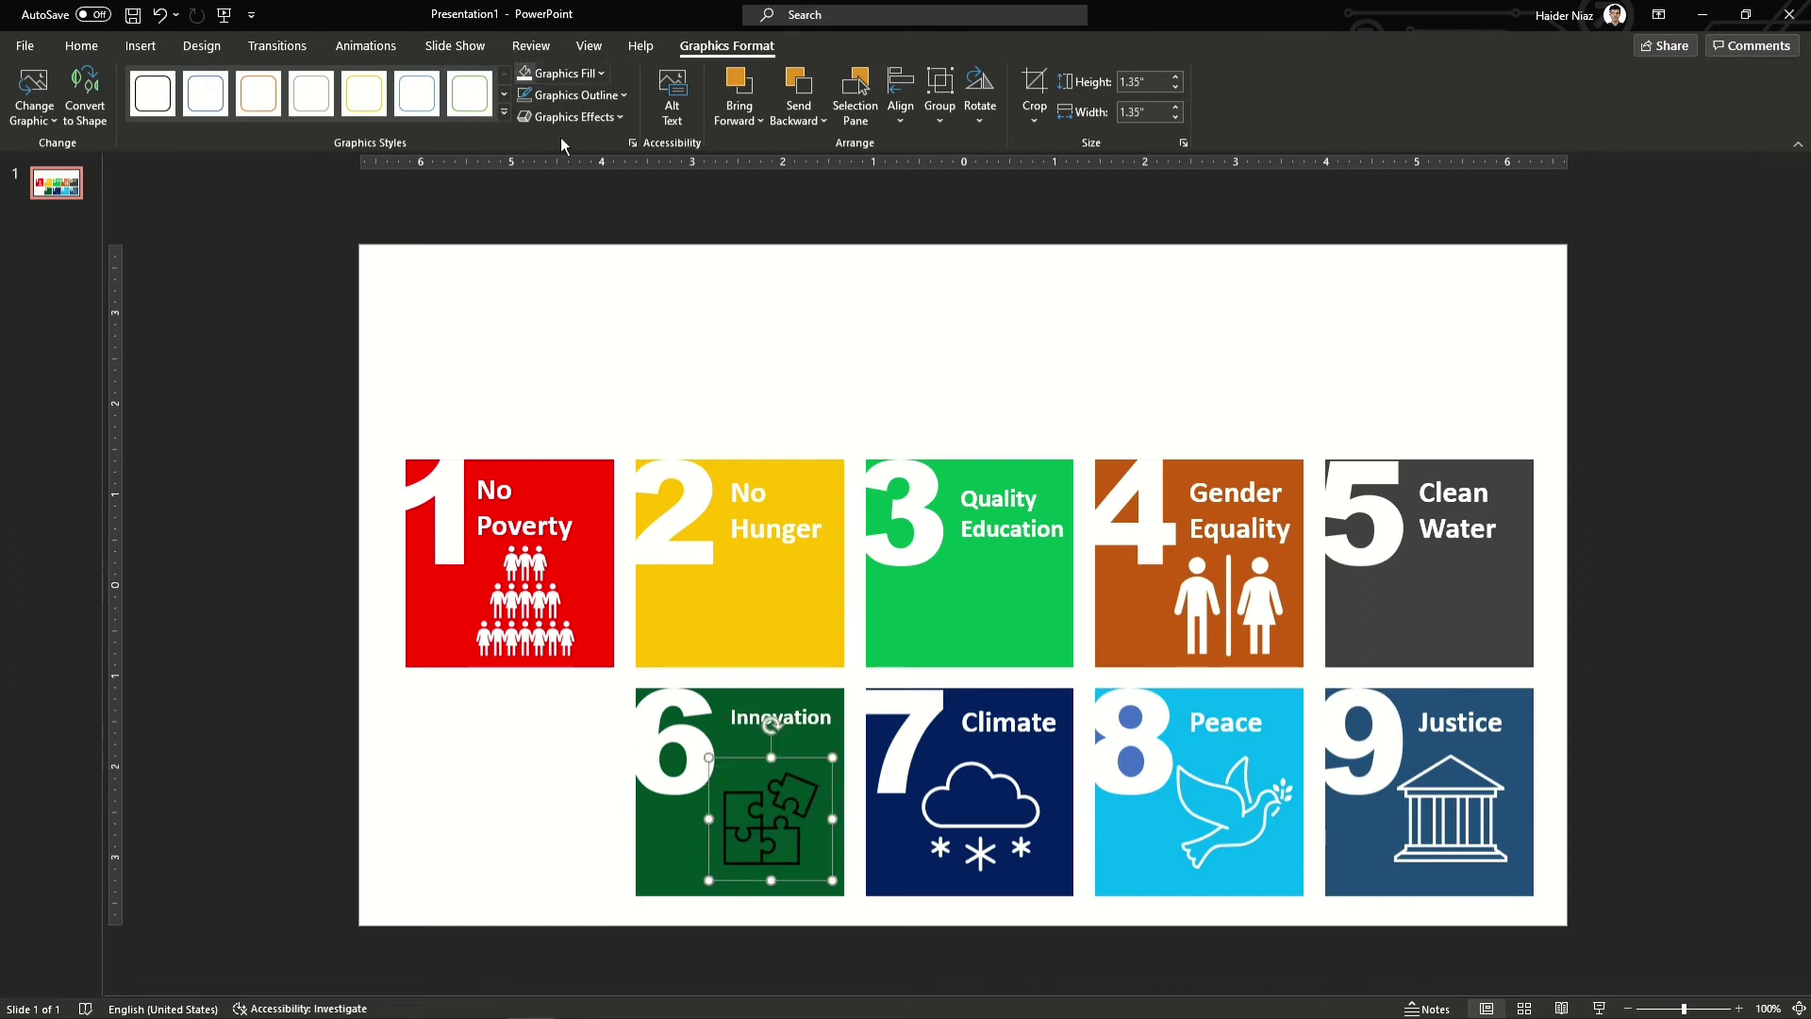
click(865, 281)
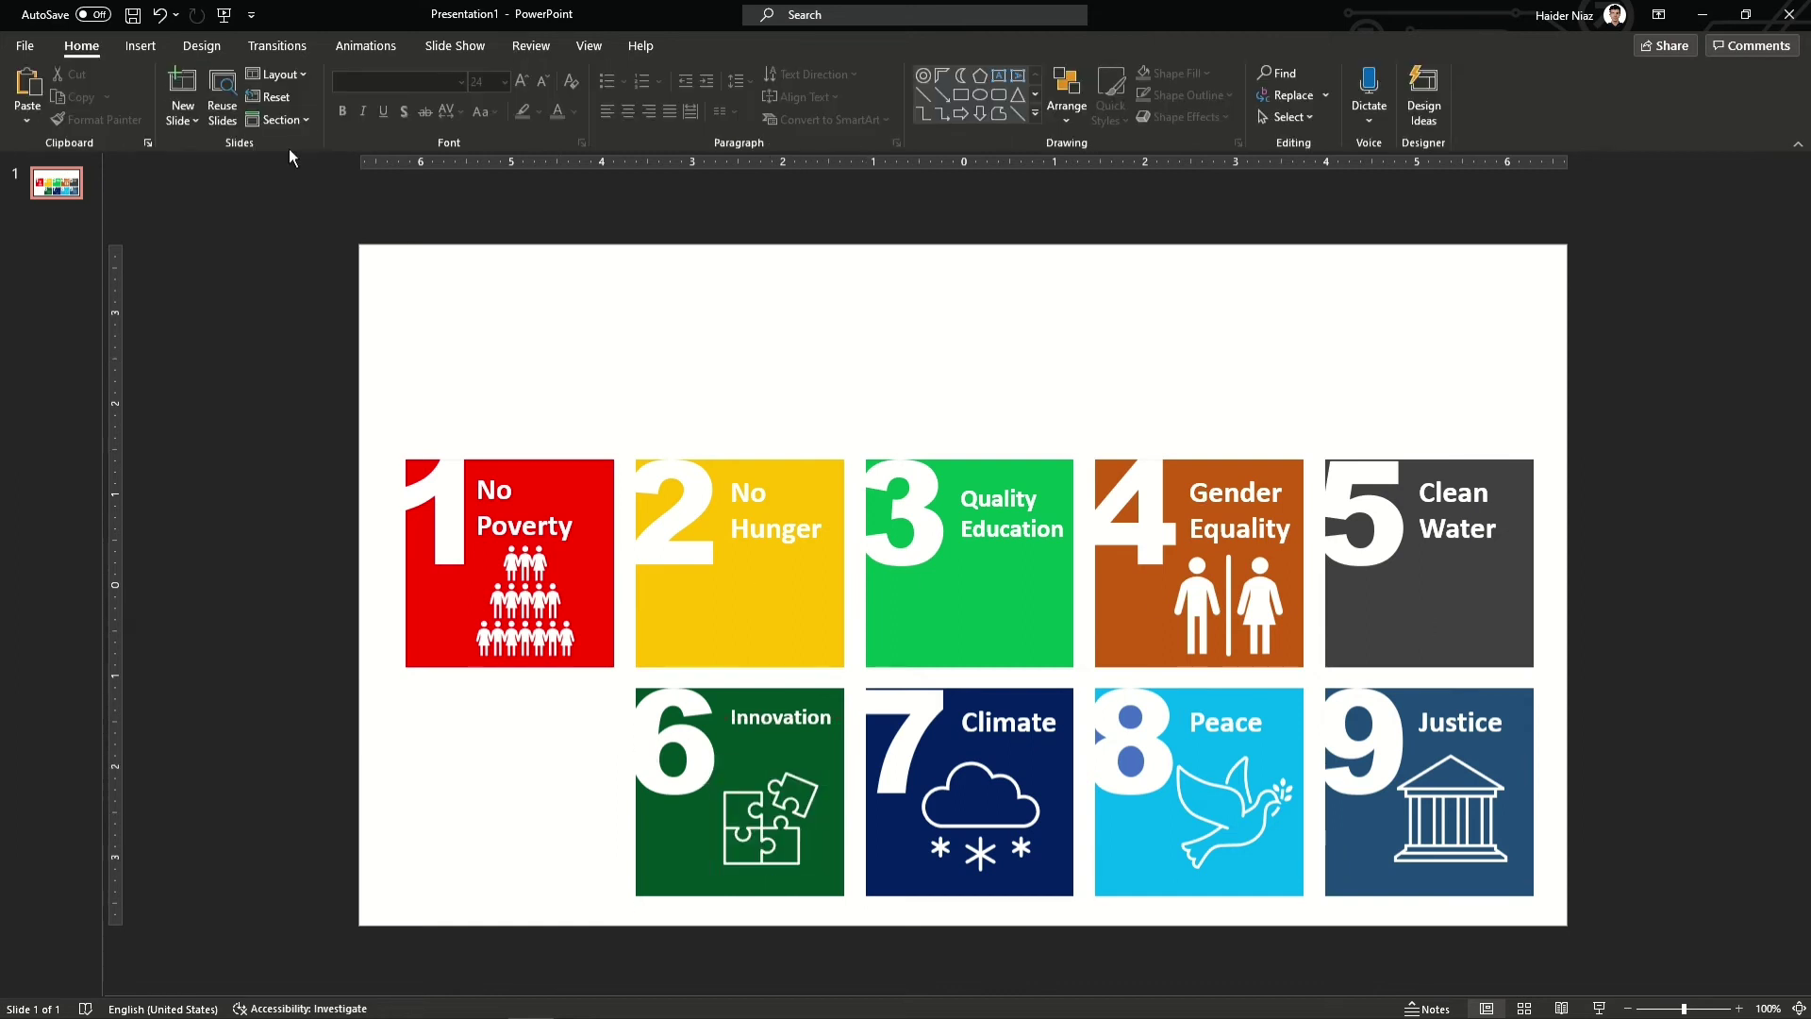
click(140, 45)
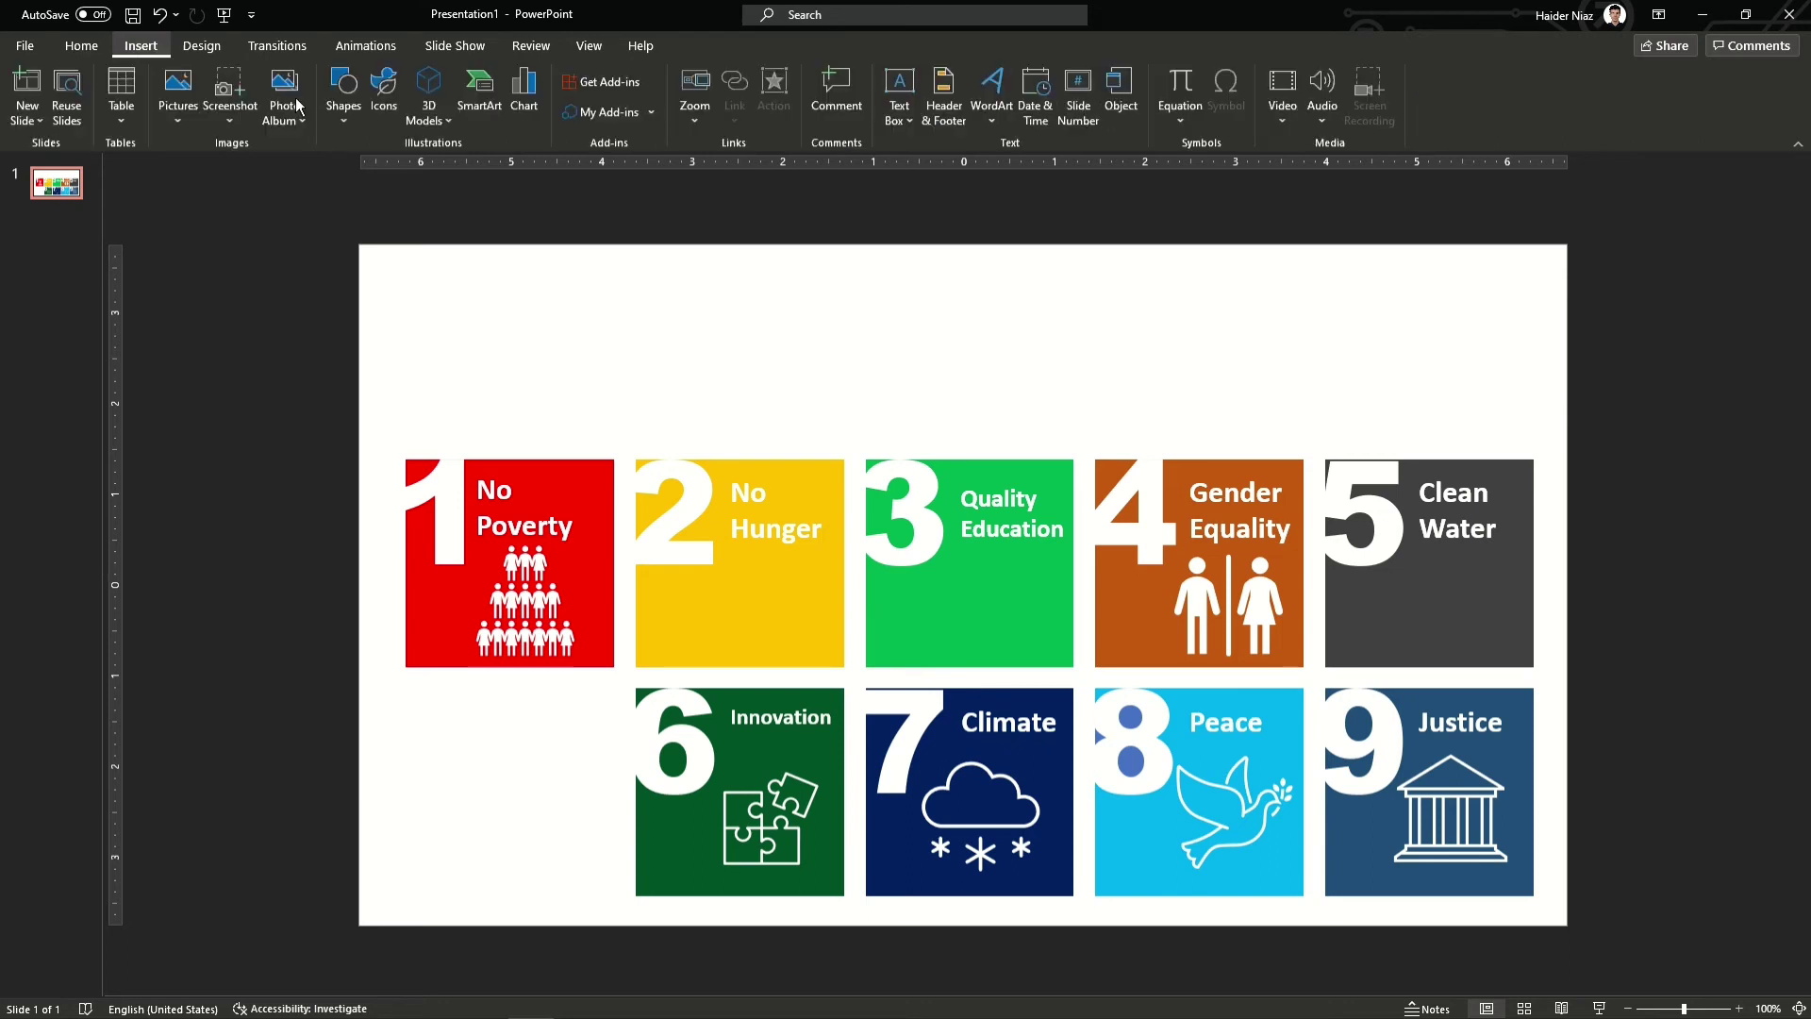
click(381, 94)
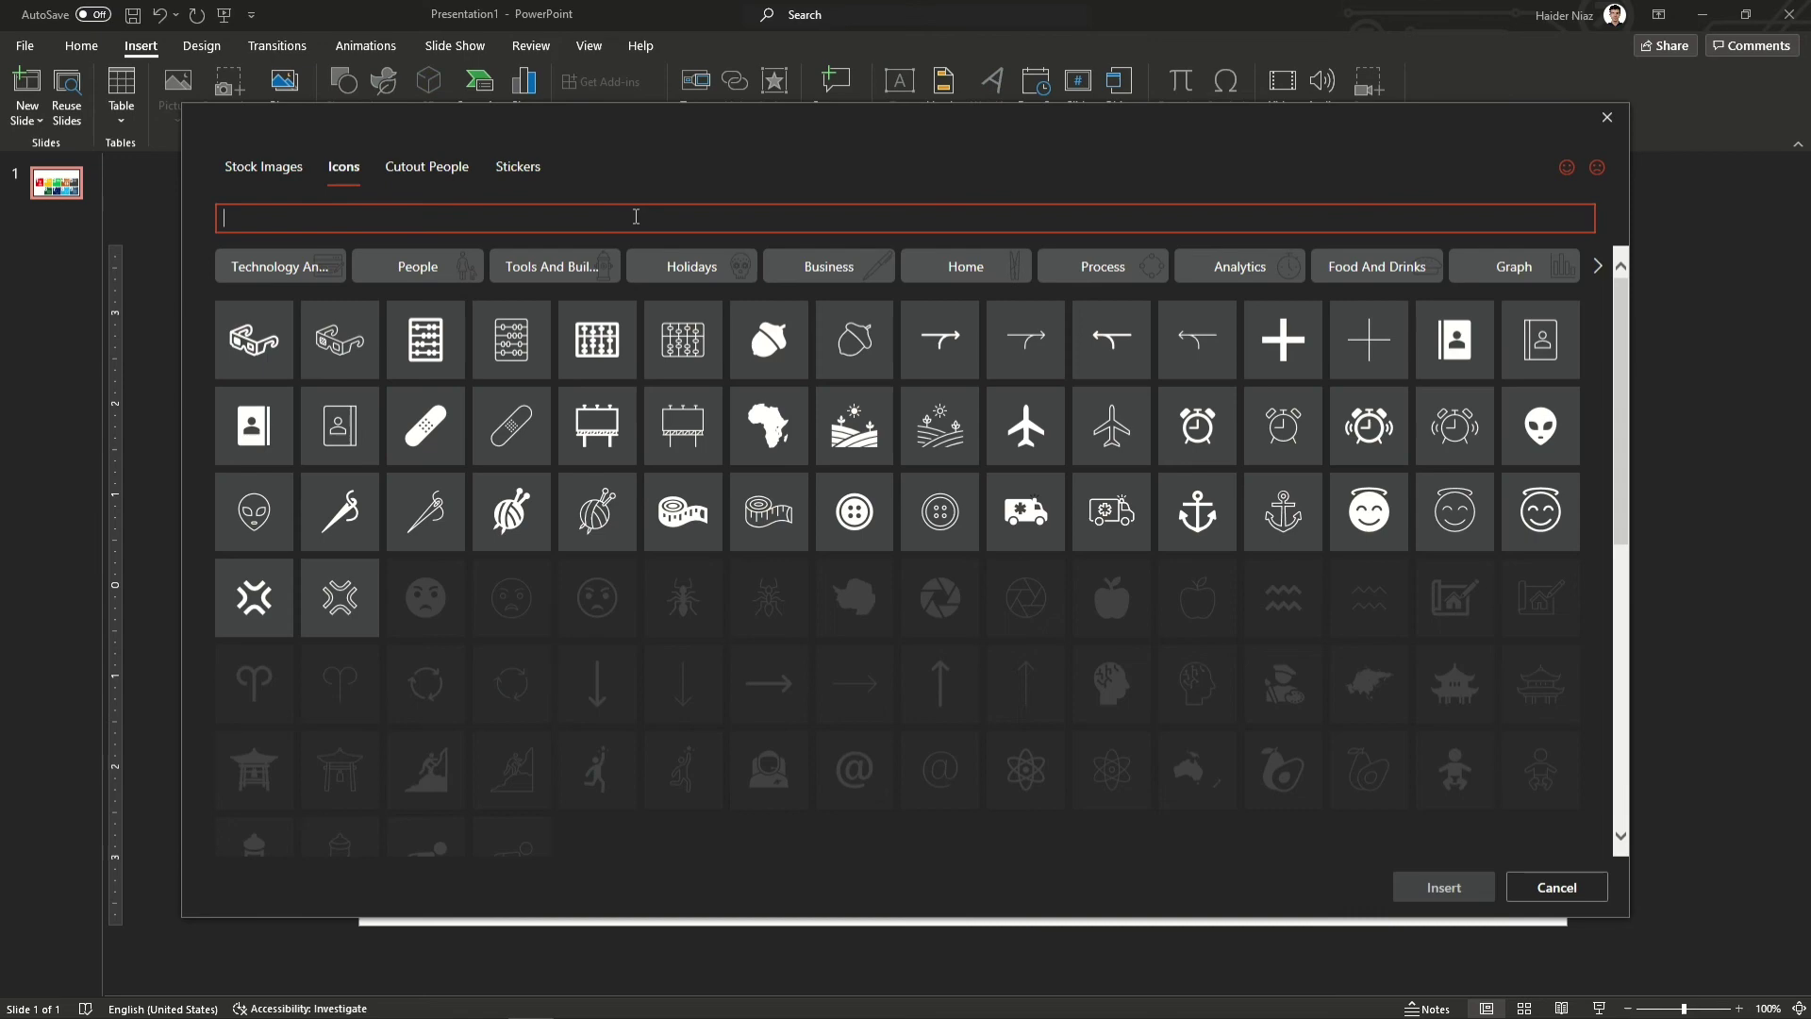
Search icons for 'food', then add a title text box reading 'The Global Goals' in title case.
text(food)
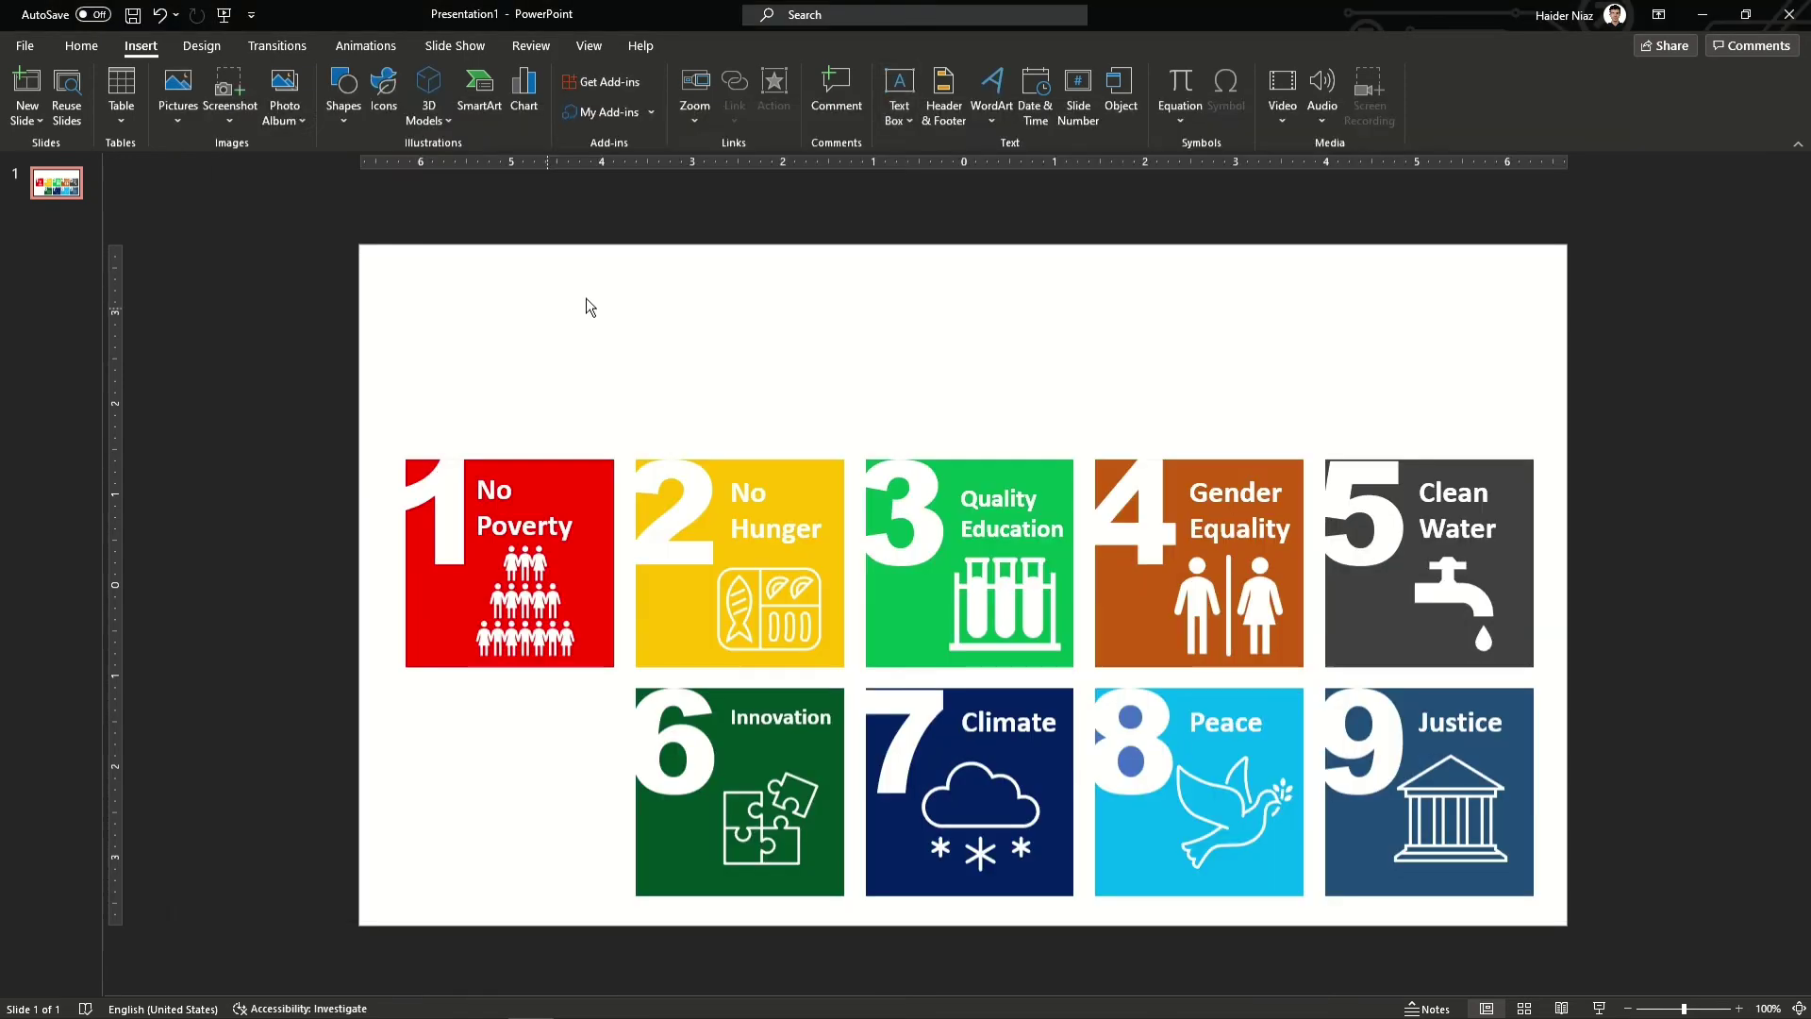
click(586, 307)
text(The globa)
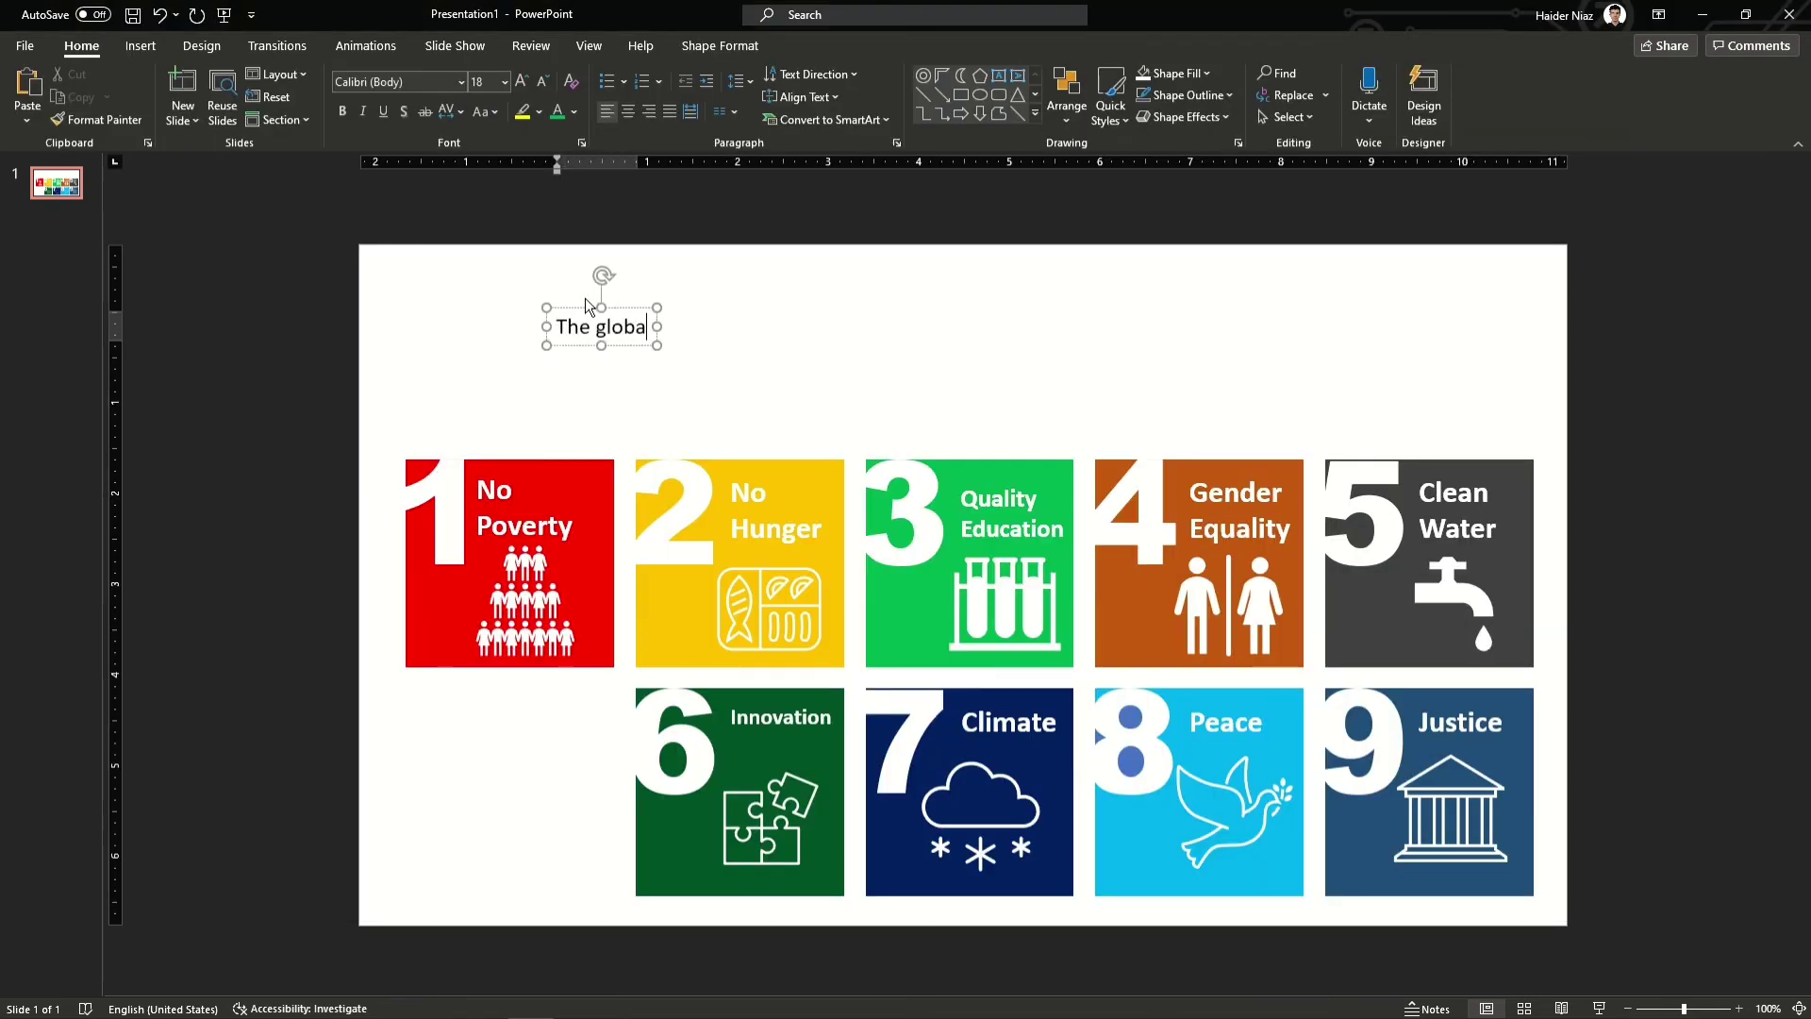
text(l goals)
key(ctrl+a)
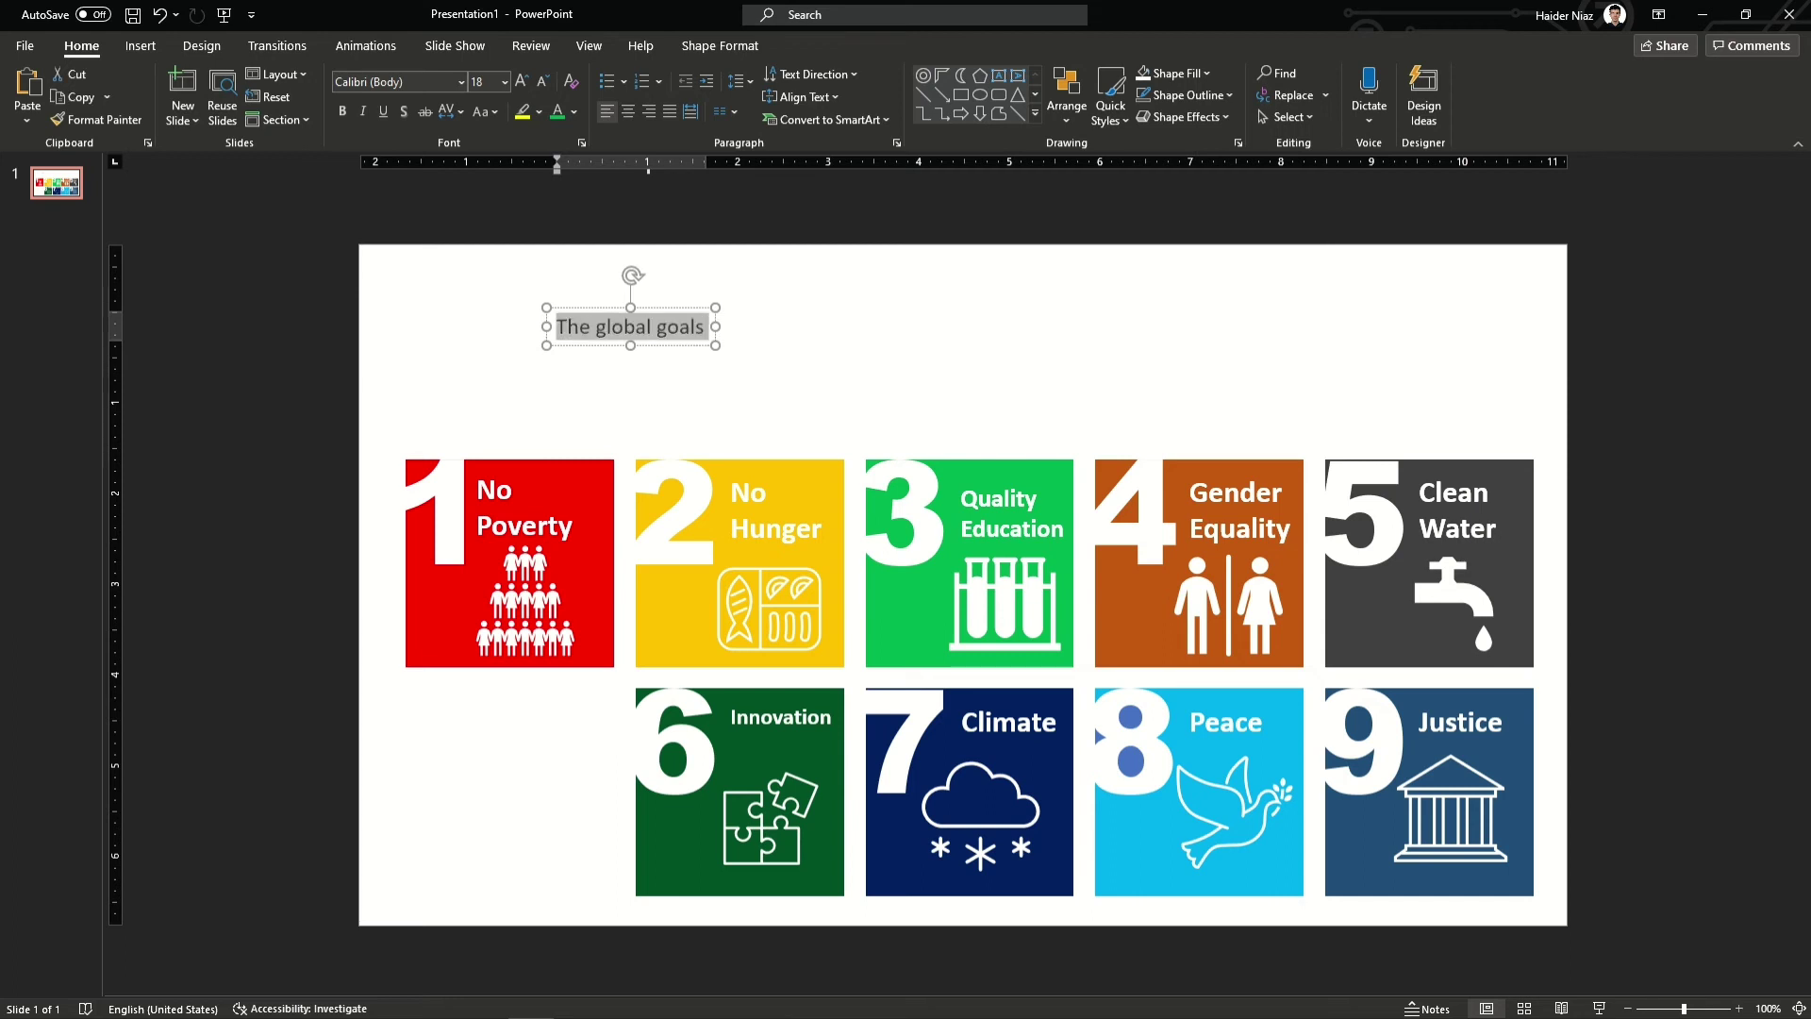
click(483, 113)
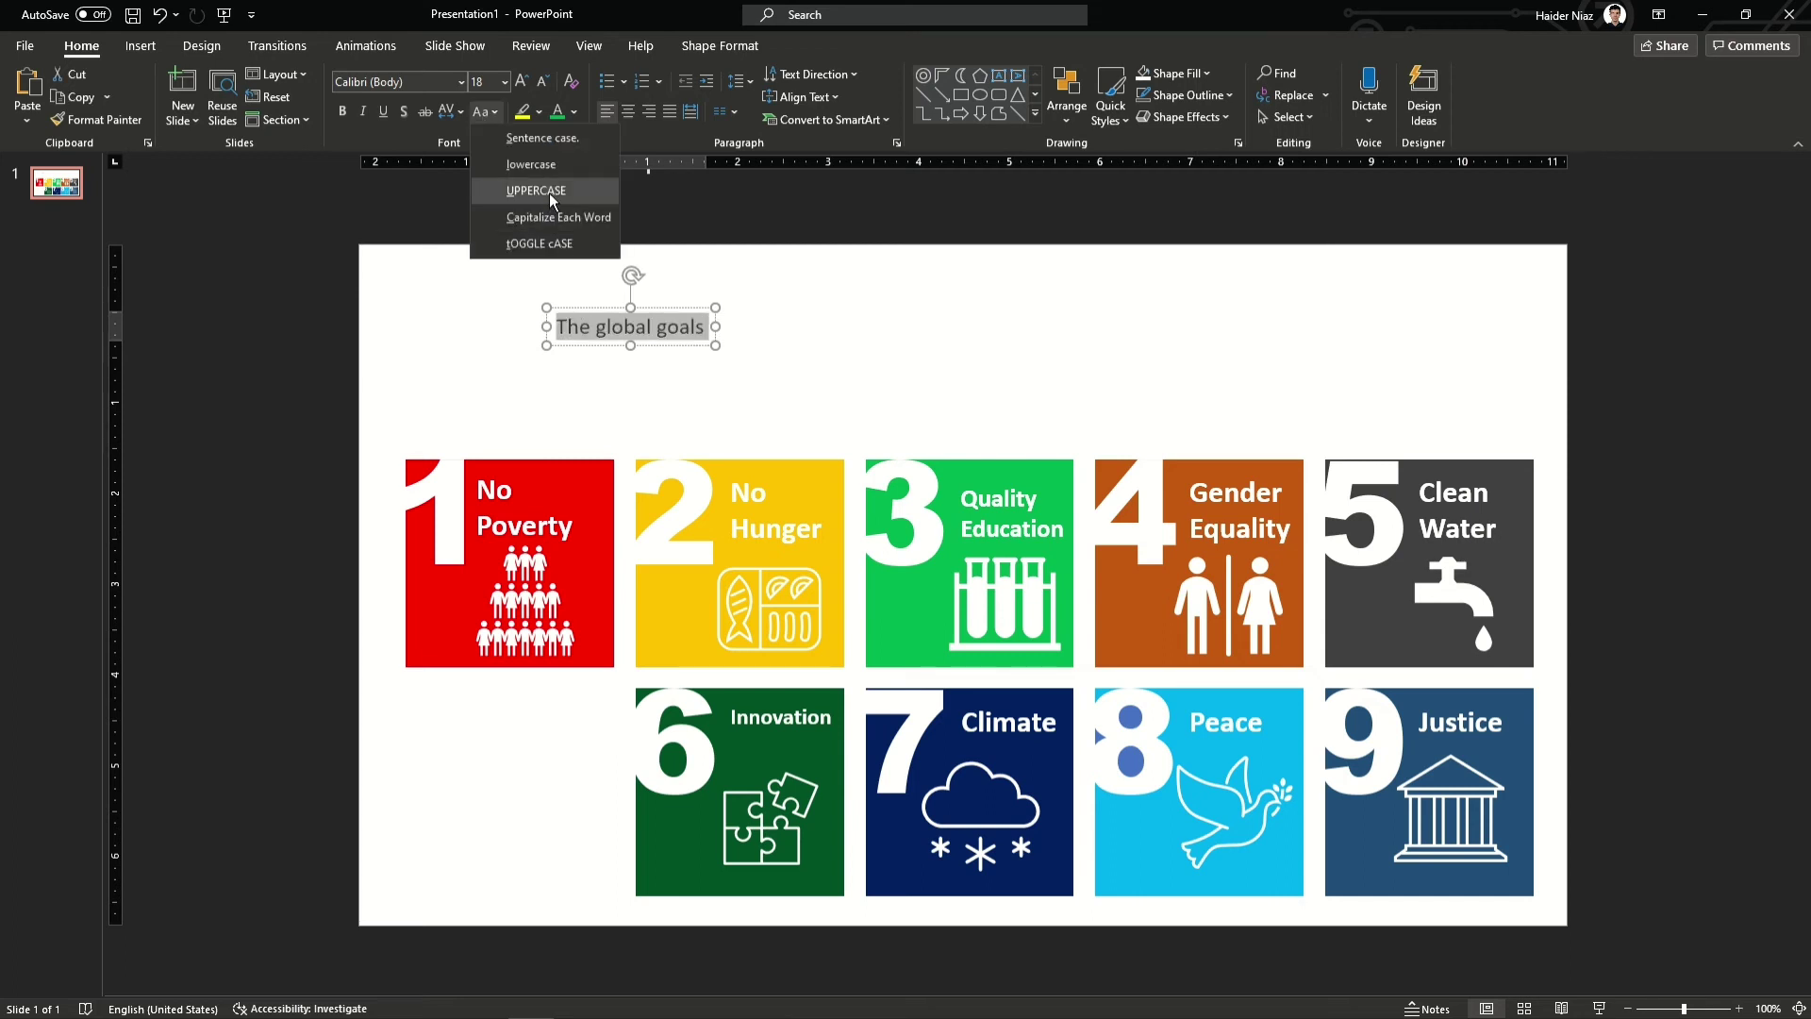
click(569, 219)
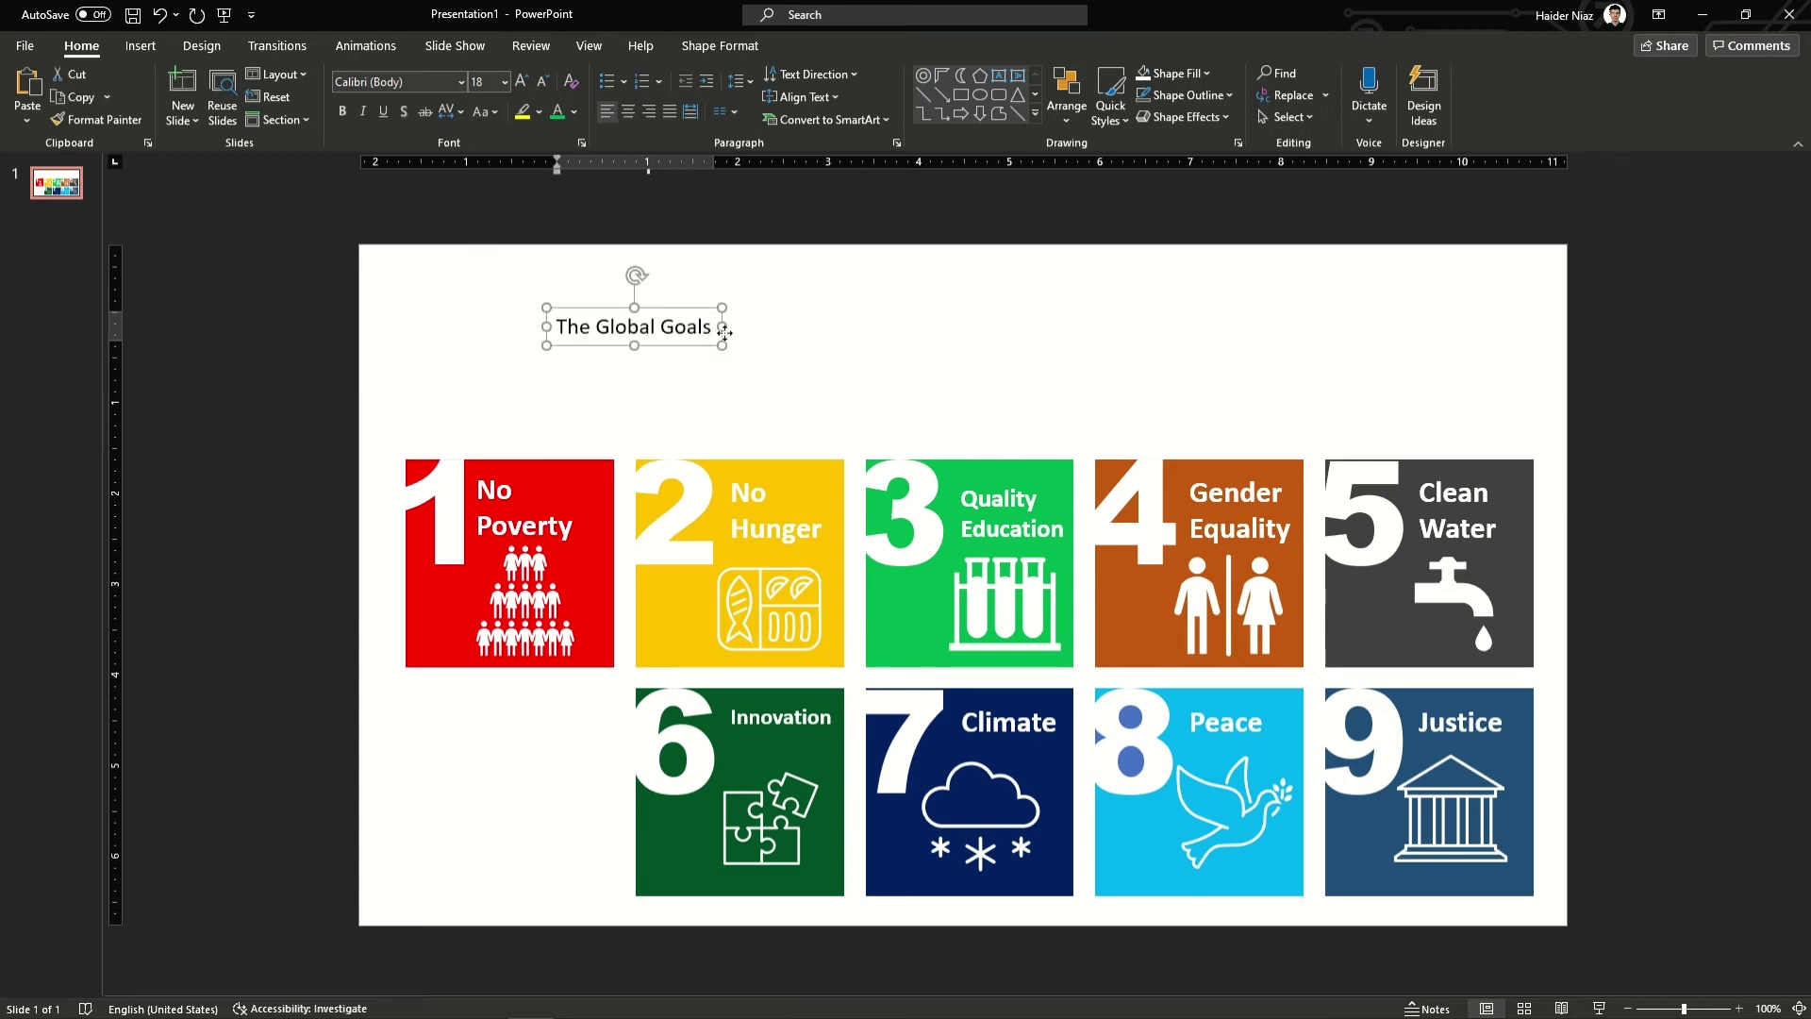
Set the title font to Arial Rounded MT Bold.
drag(741, 340, 1535, 282)
key(ctrl+z)
key(ctrl+z)
key(ctrl+z)
key(ctrl+z)
key(ctrl+z)
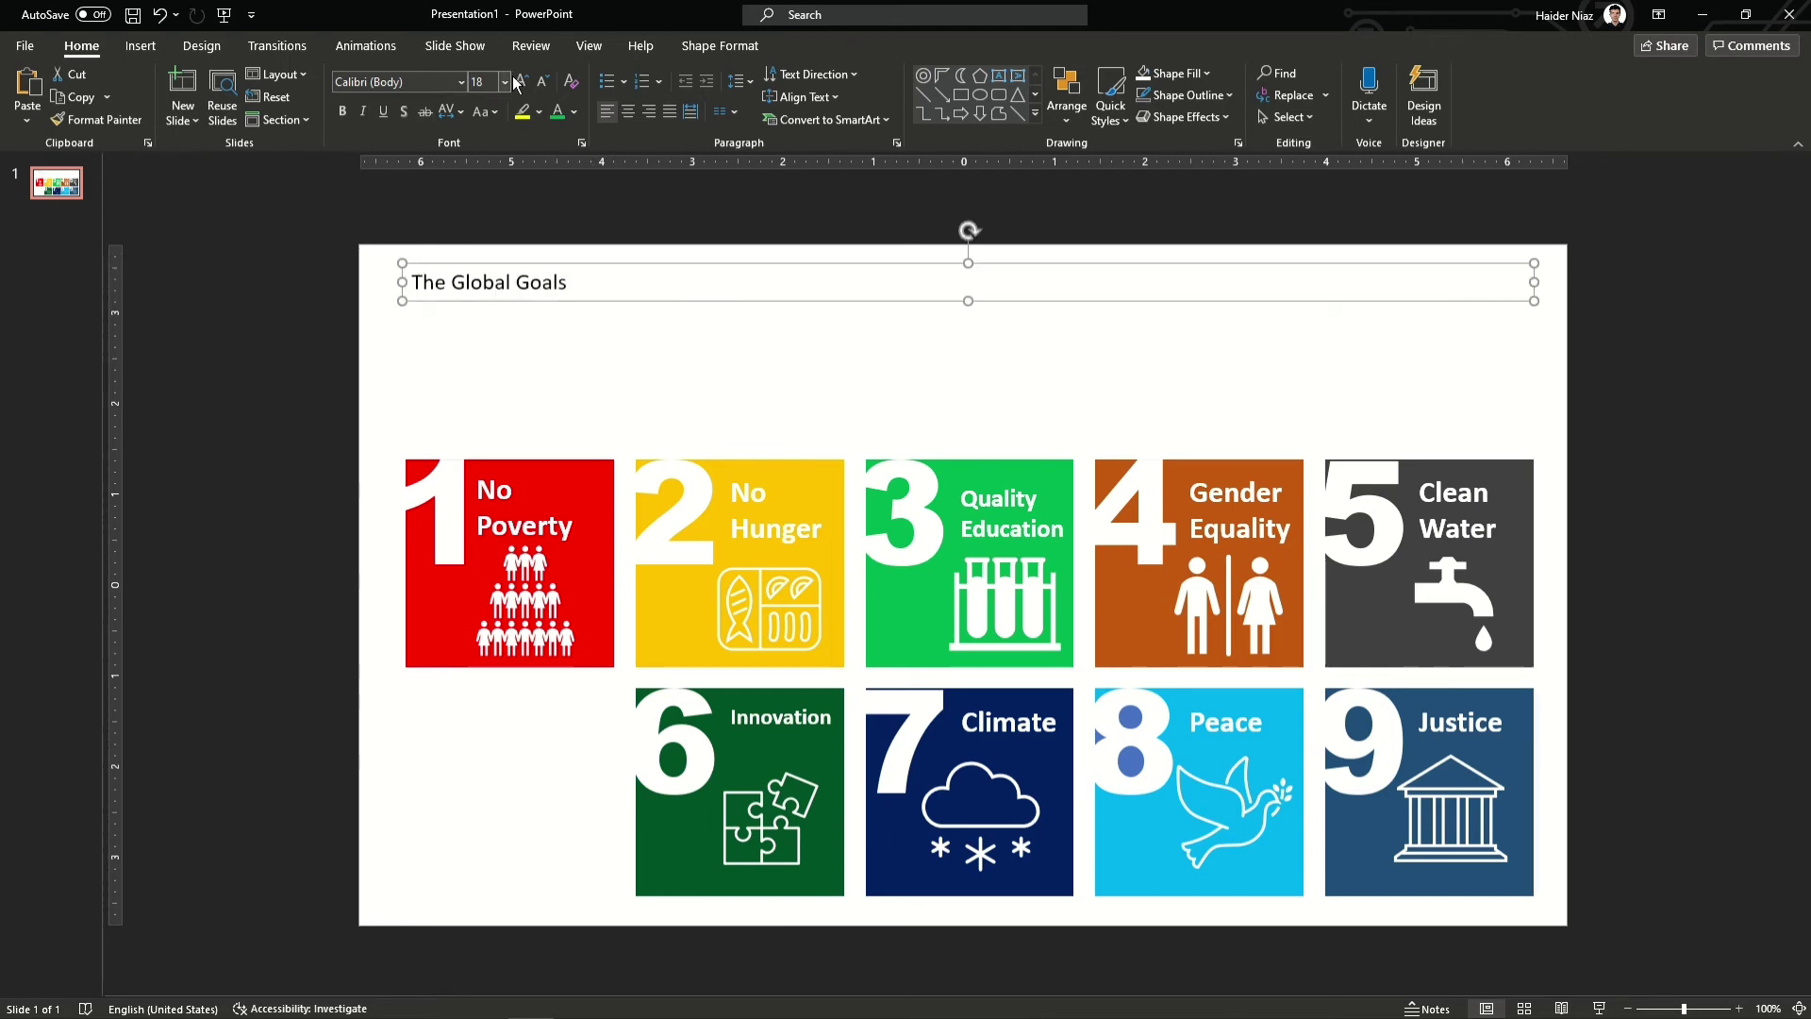
click(461, 83)
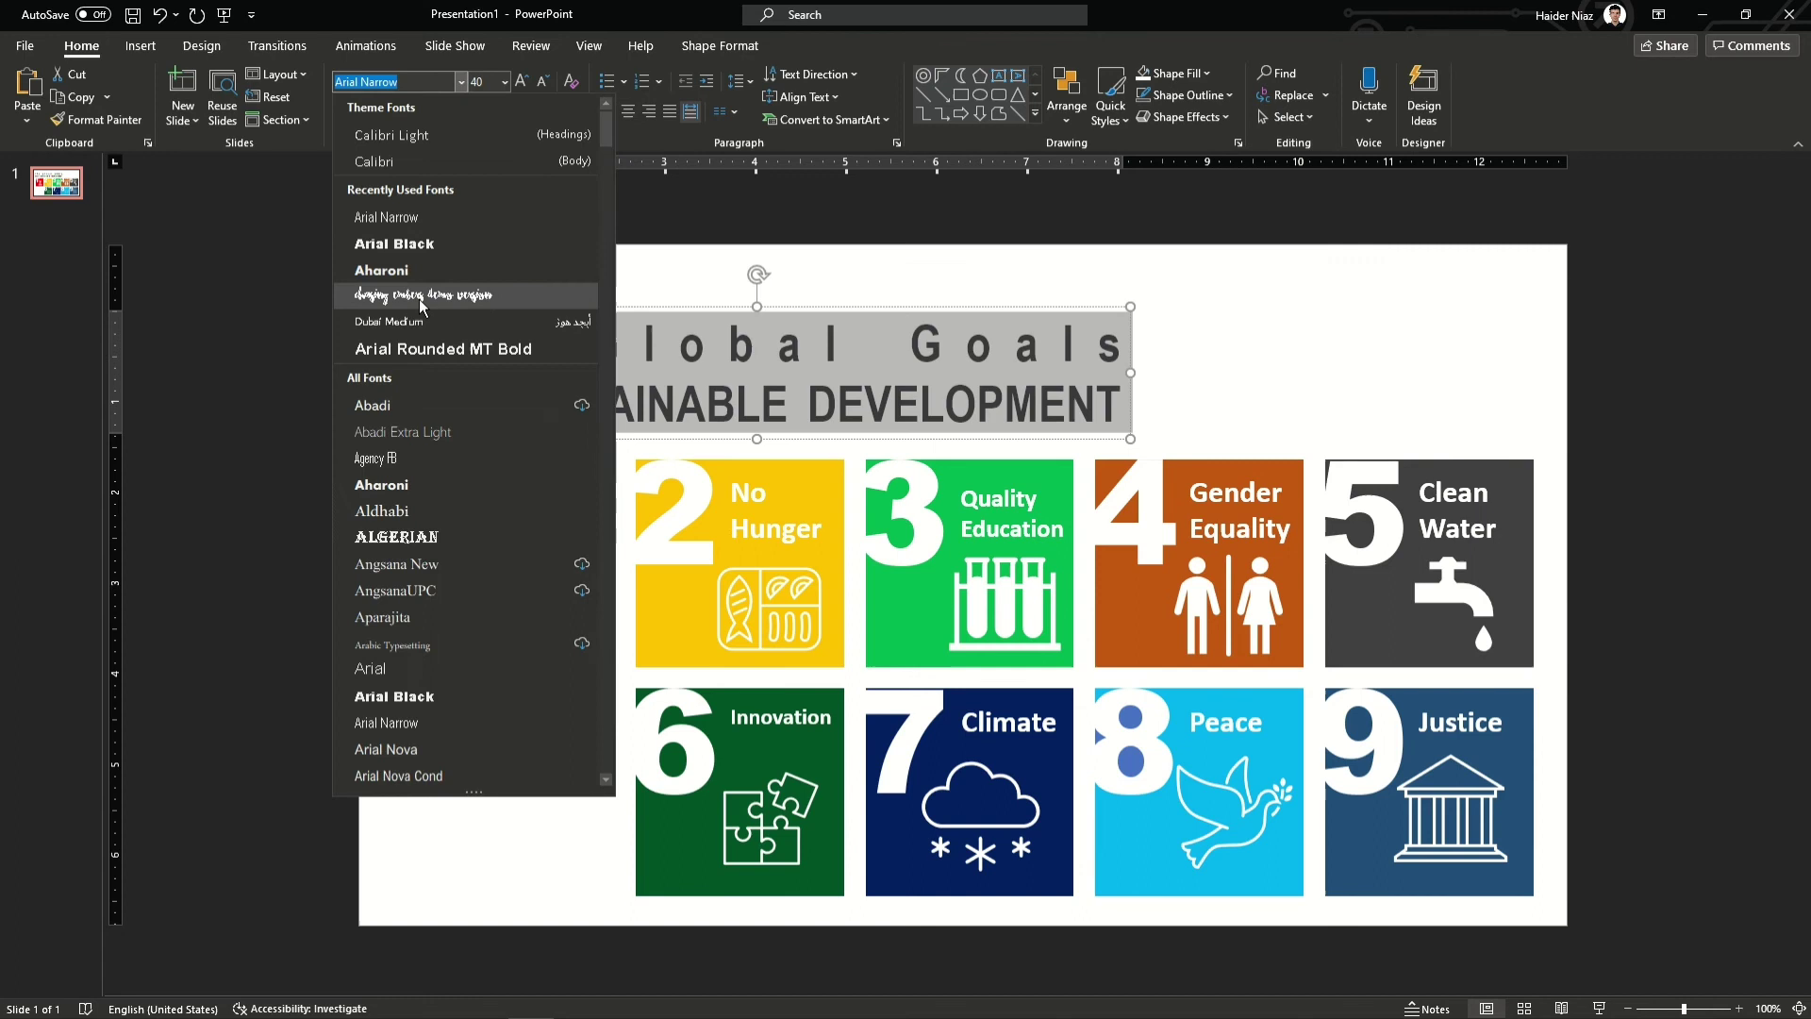
click(449, 351)
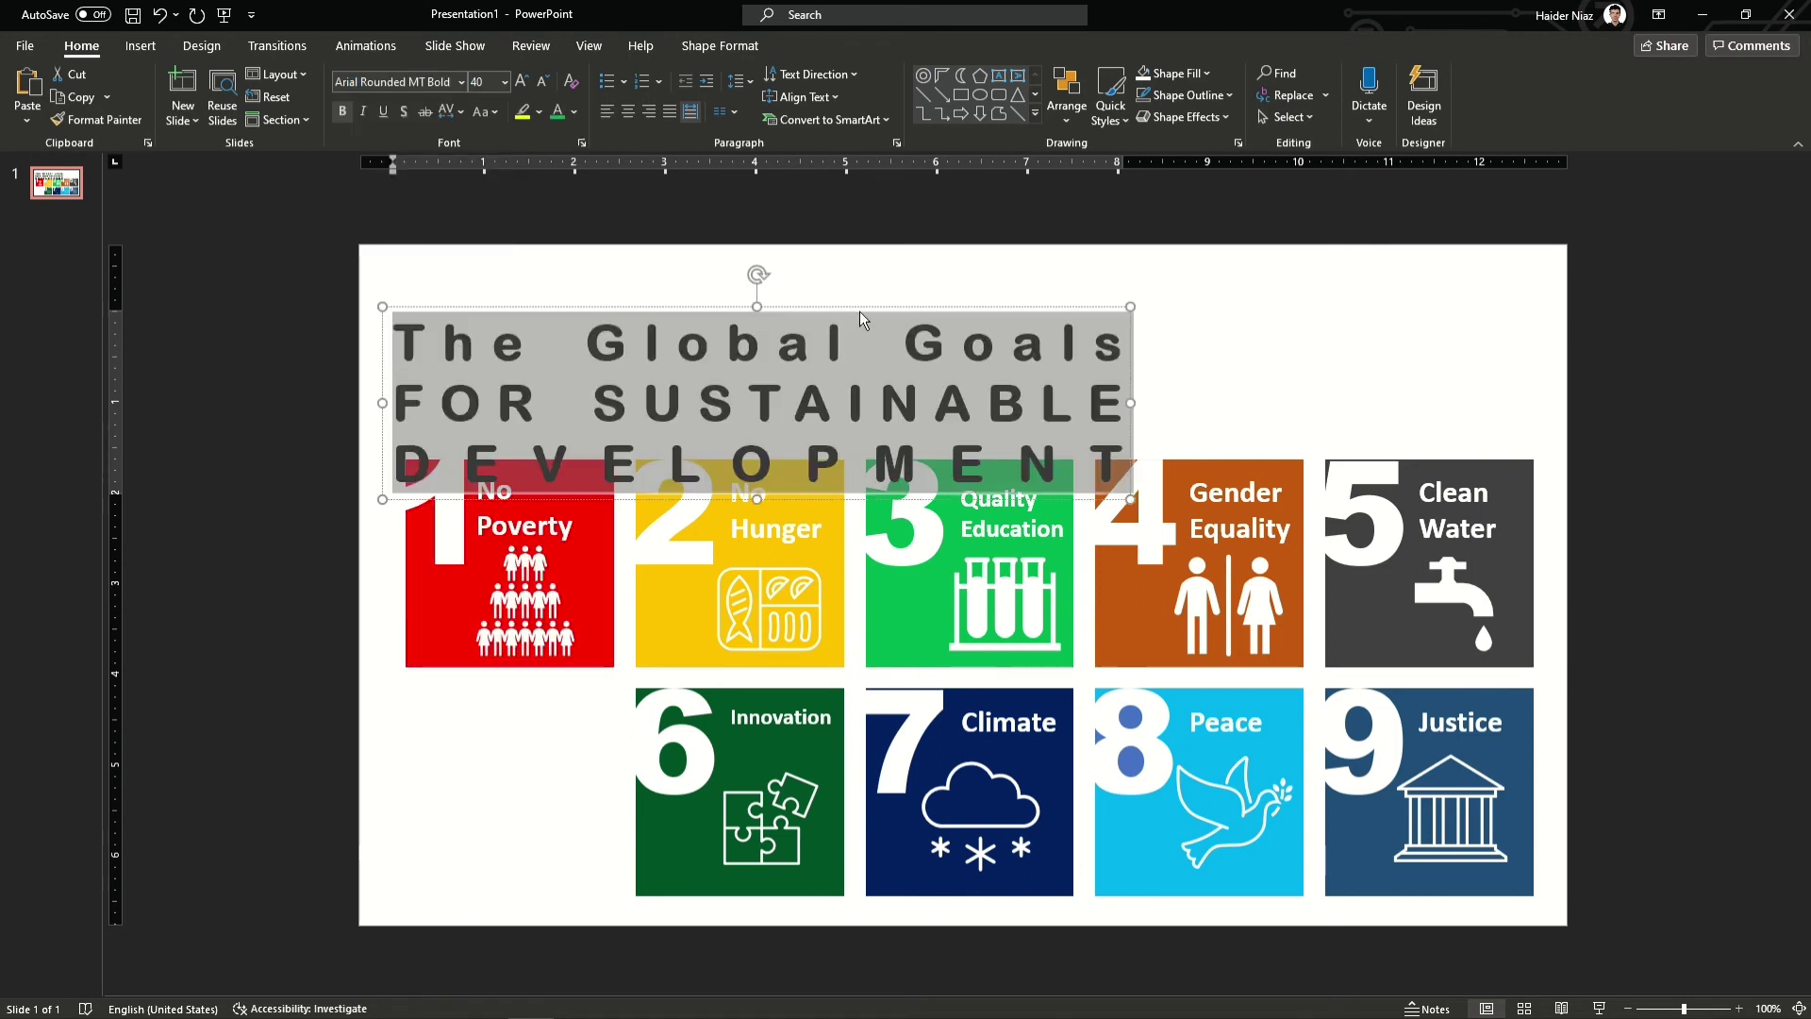
Widen the title box so DEVELOPMENT fits, and position it just above the tiles.
drag(861, 319, 861, 269)
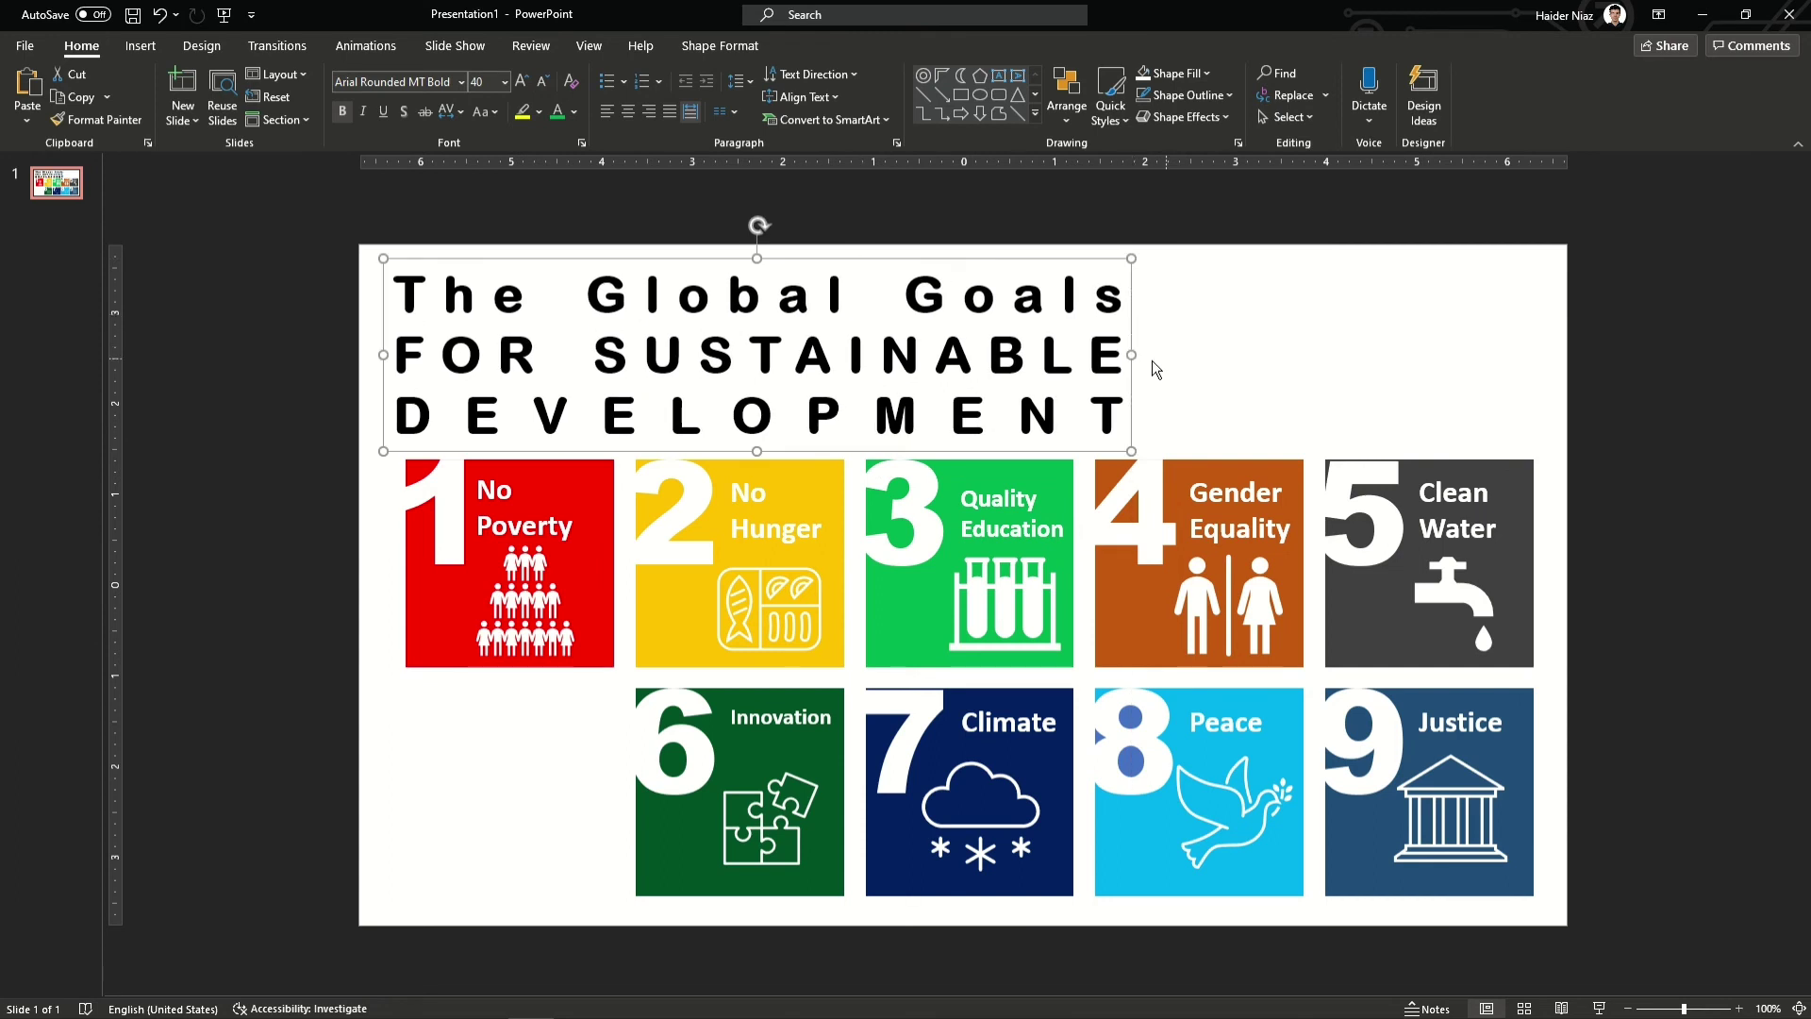
drag(1132, 355, 1287, 352)
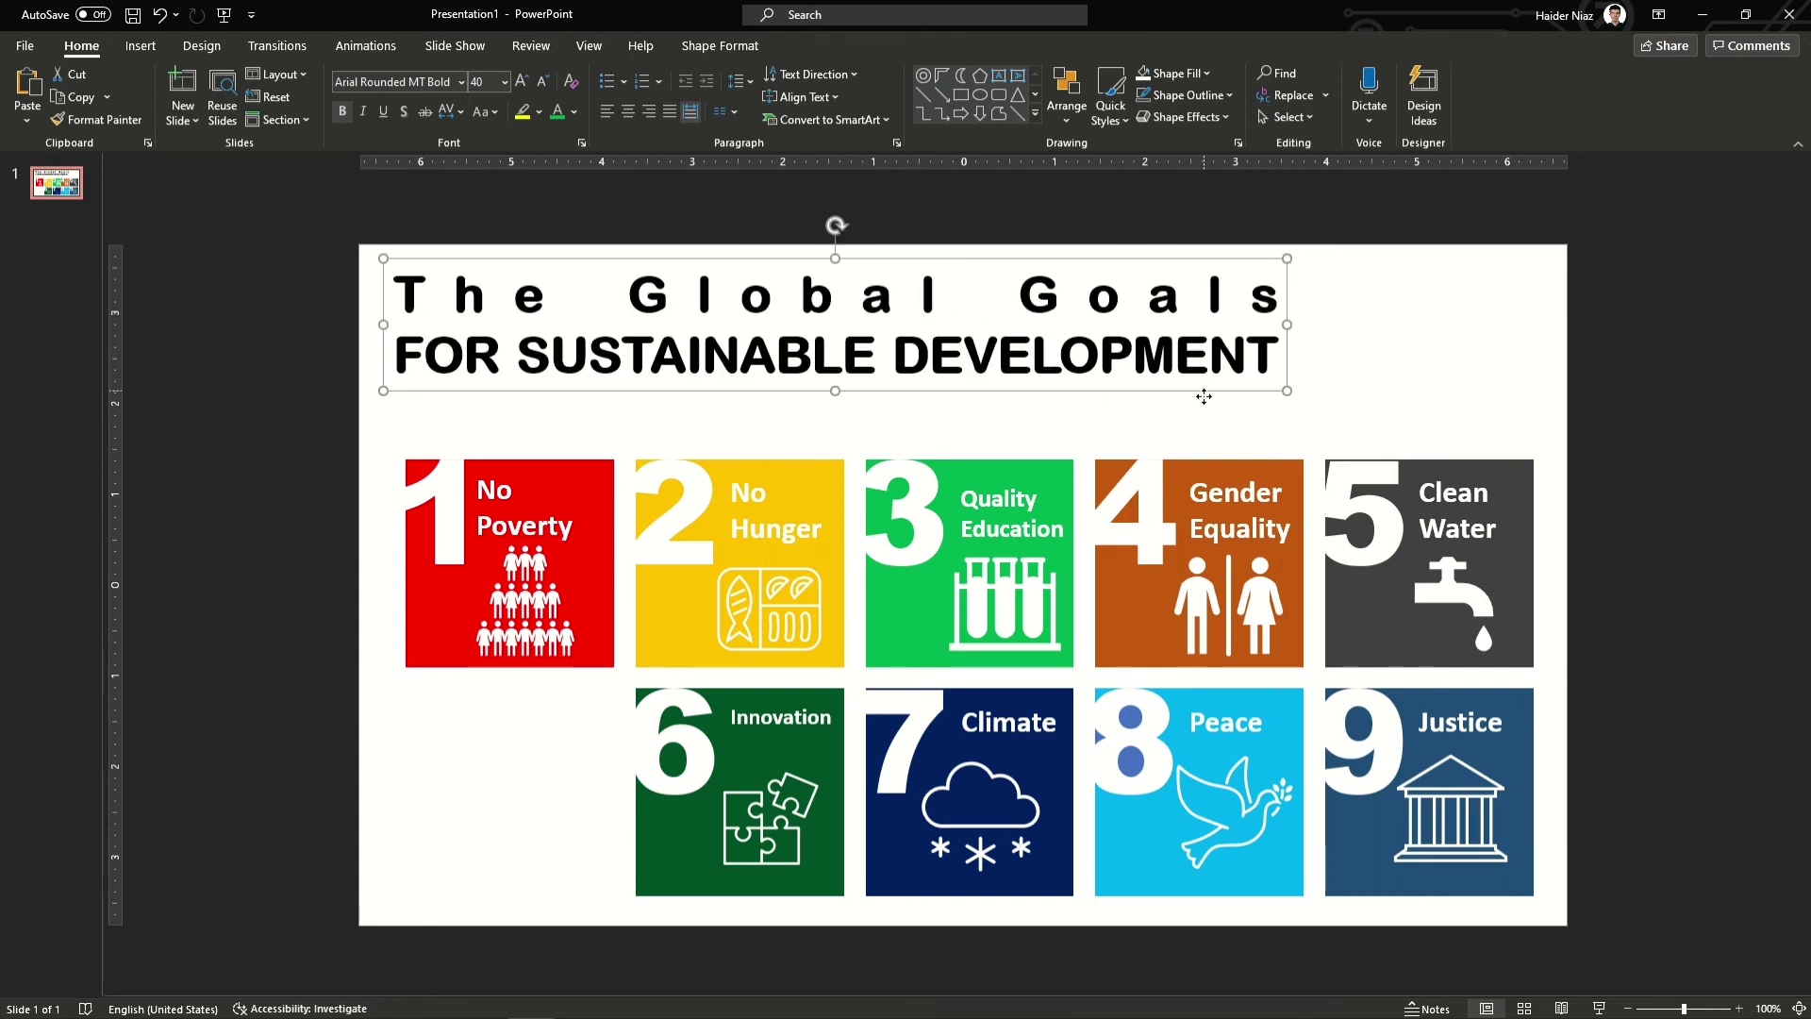
drag(1204, 396, 1222, 449)
key(ctrl+a)
click(1651, 394)
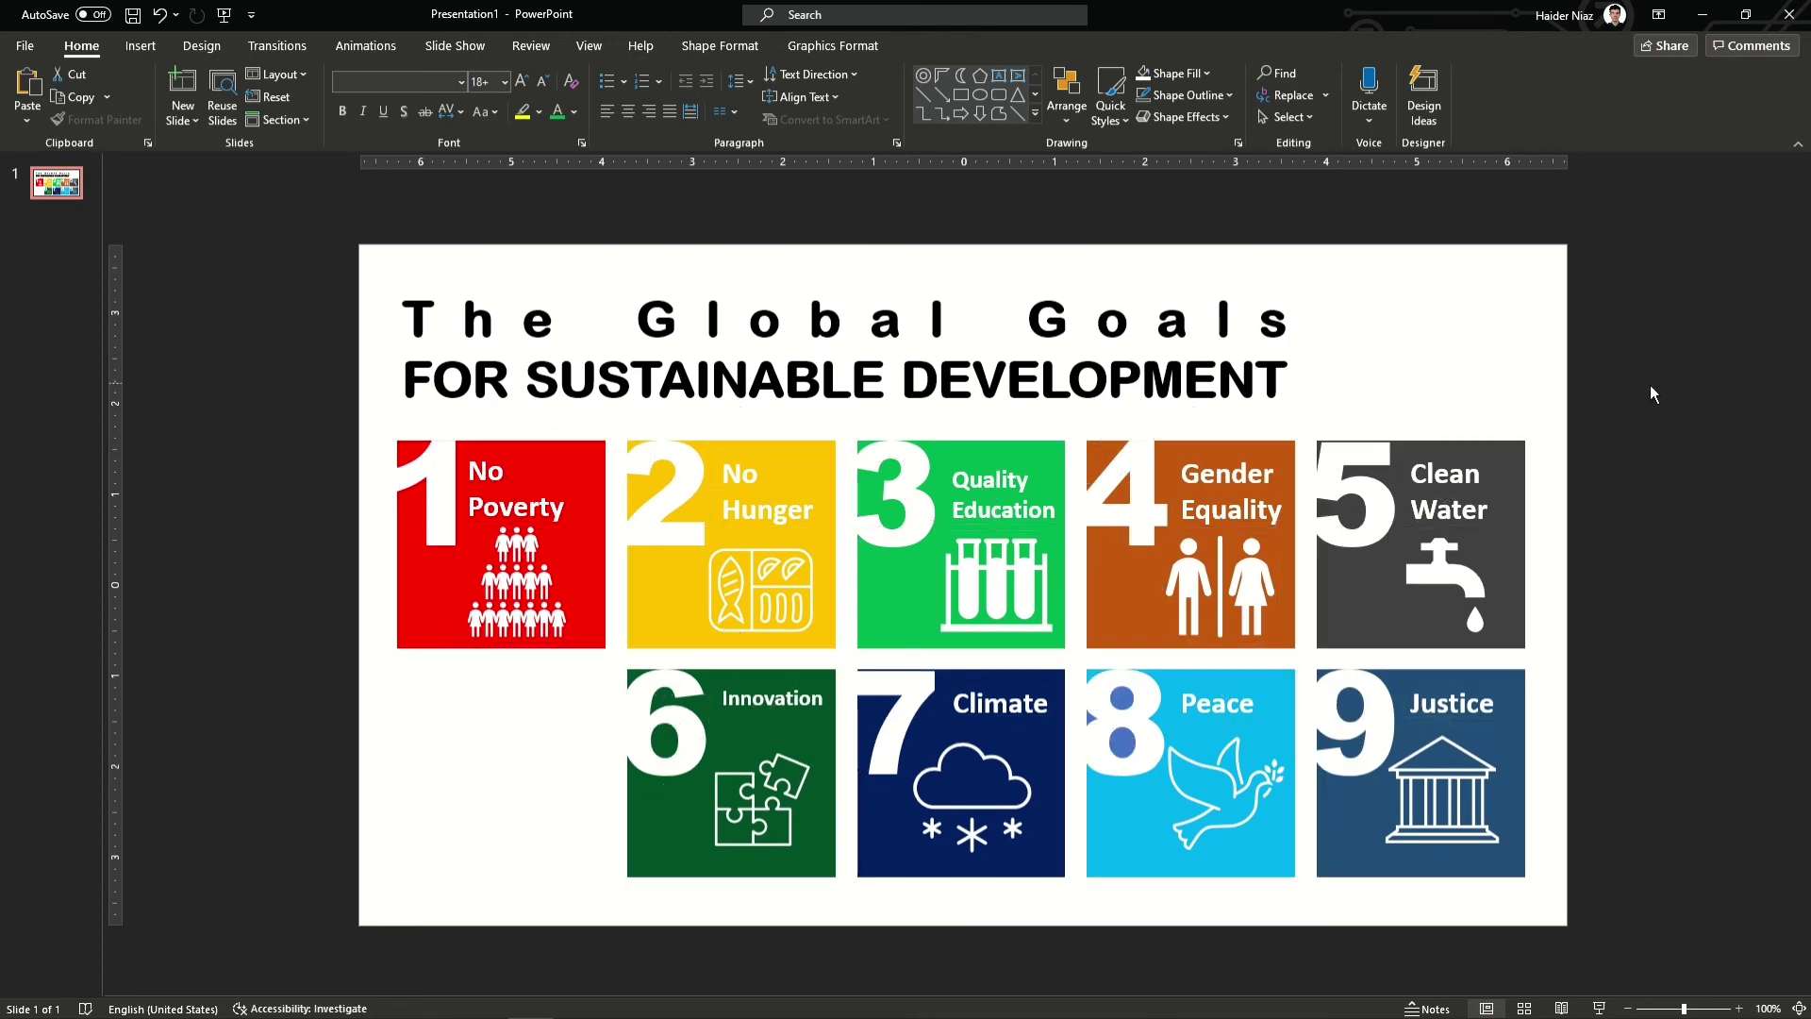
Search the icon library for 'EARTH' and insert the Asia globe icon.
click(140, 48)
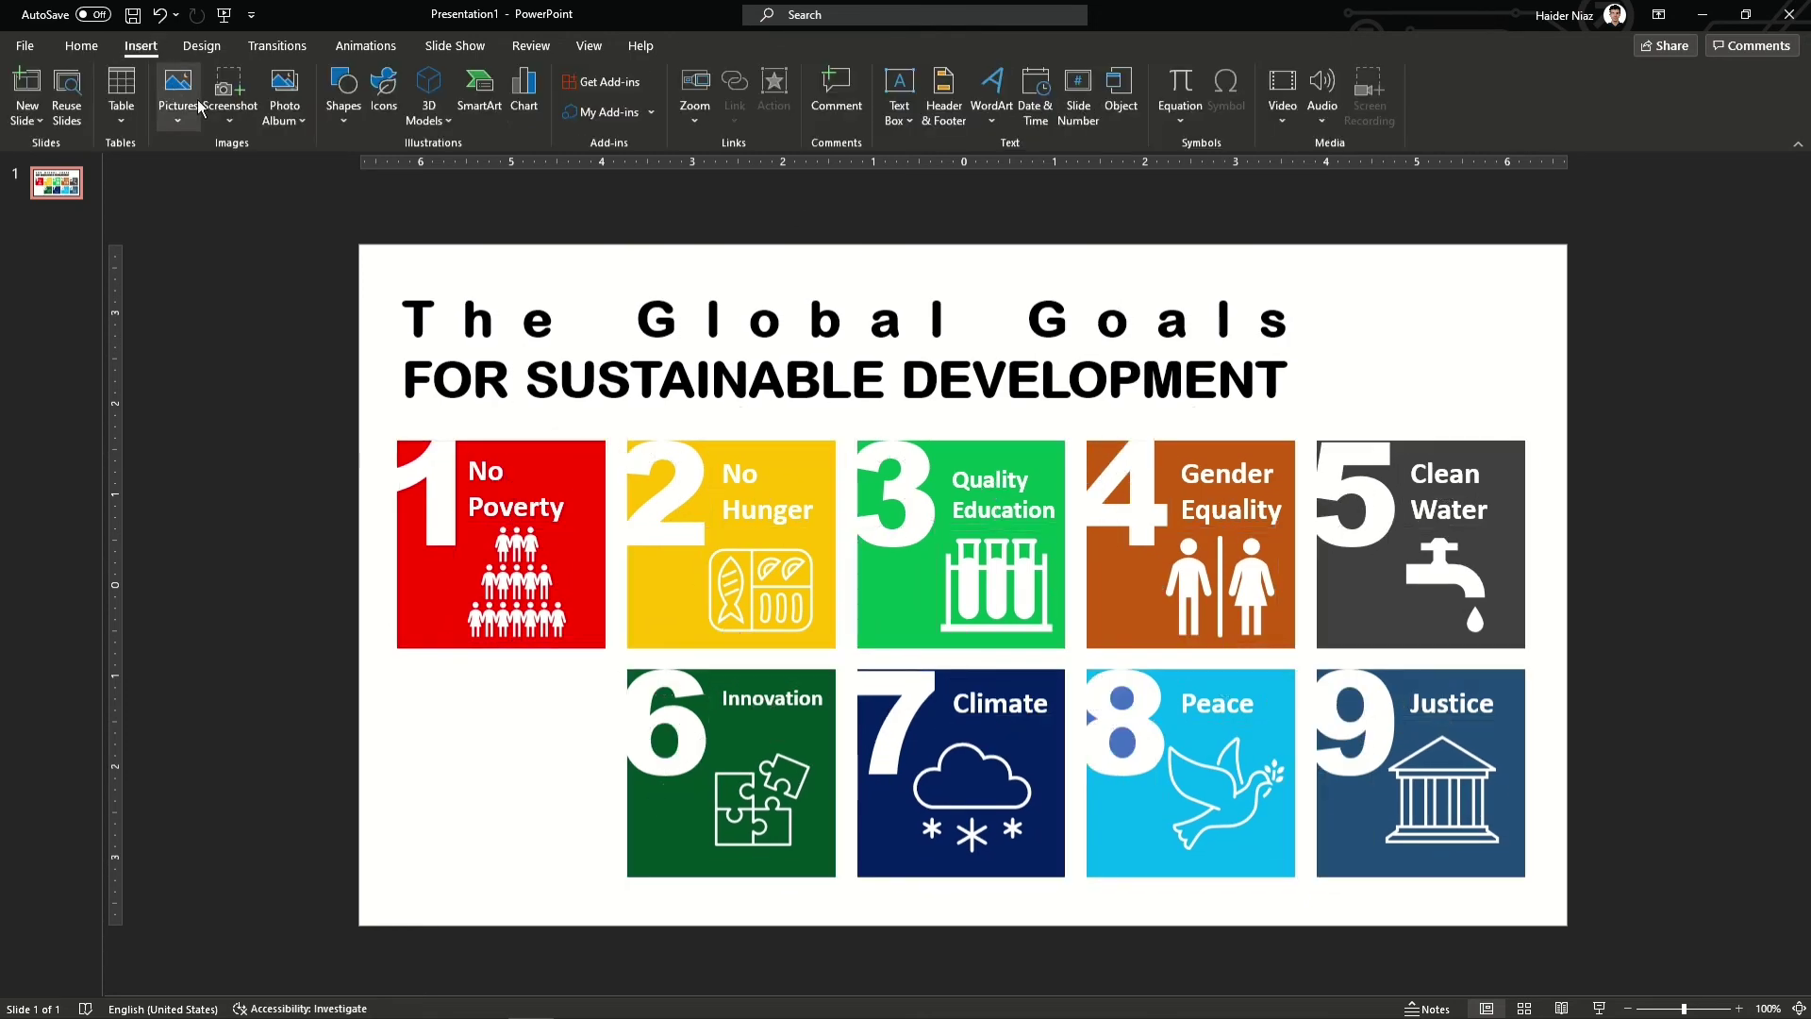
click(343, 94)
click(387, 90)
click(387, 89)
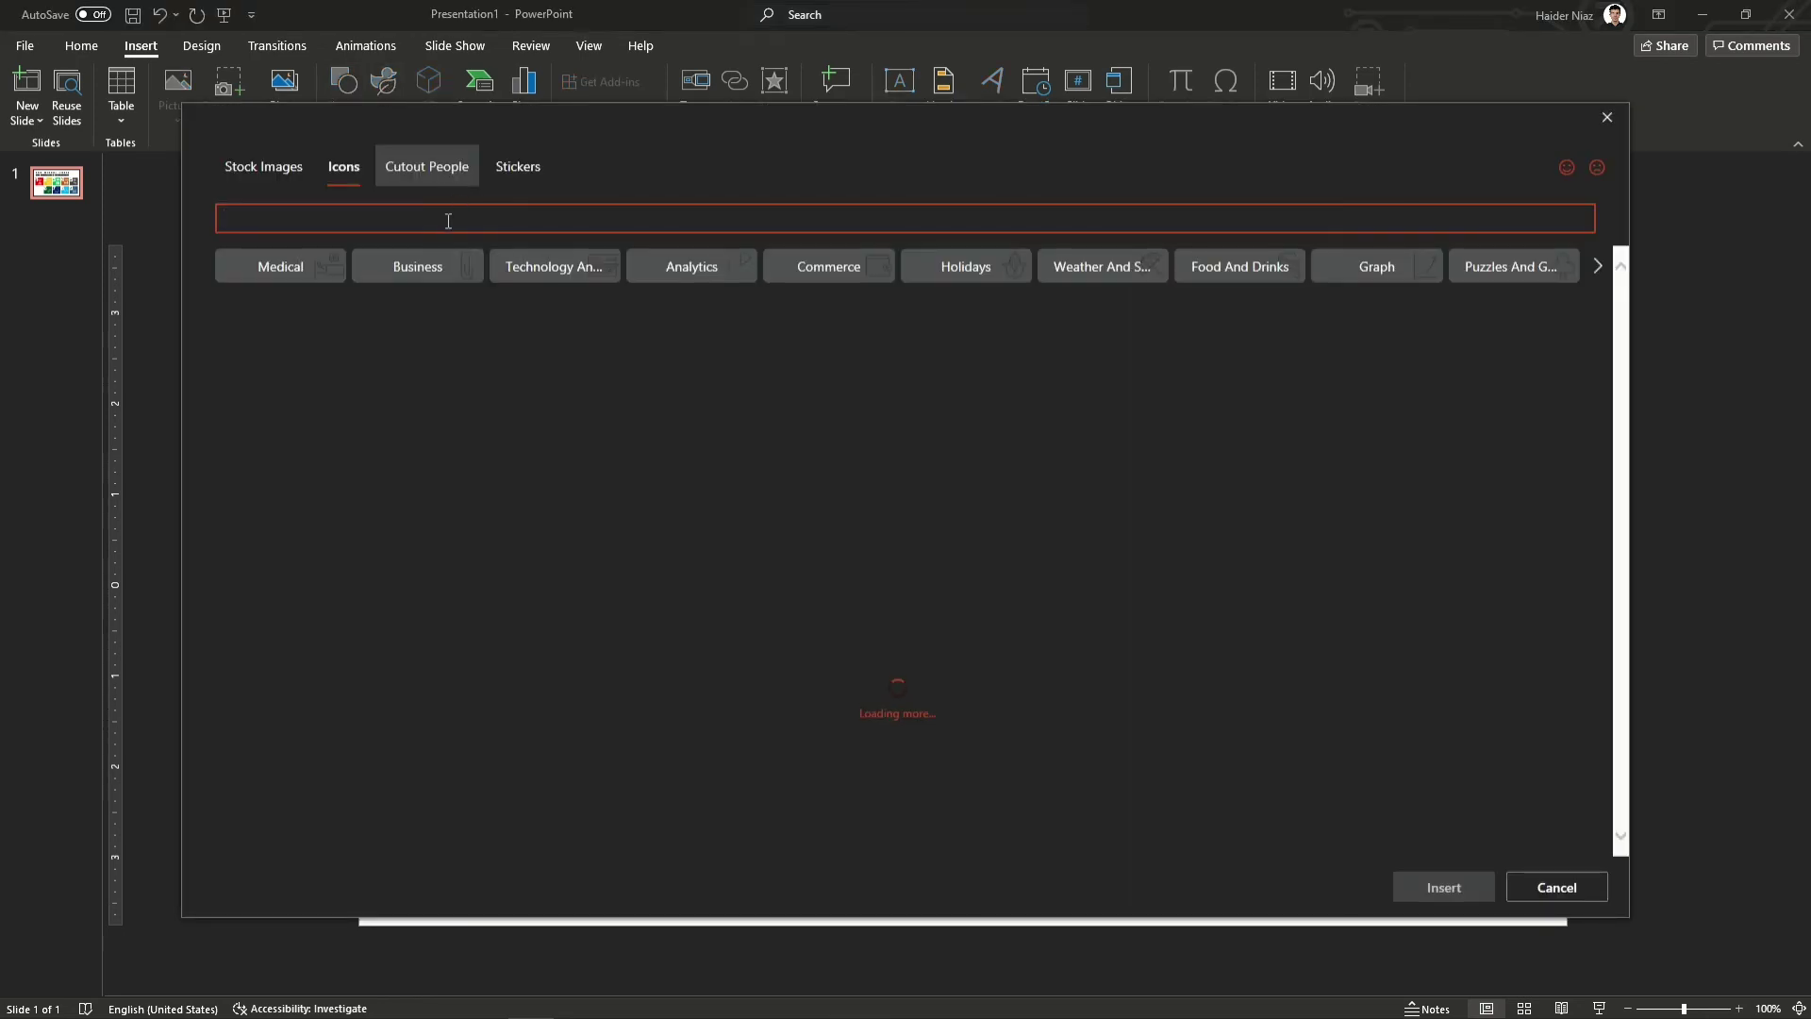
text(EARTH)
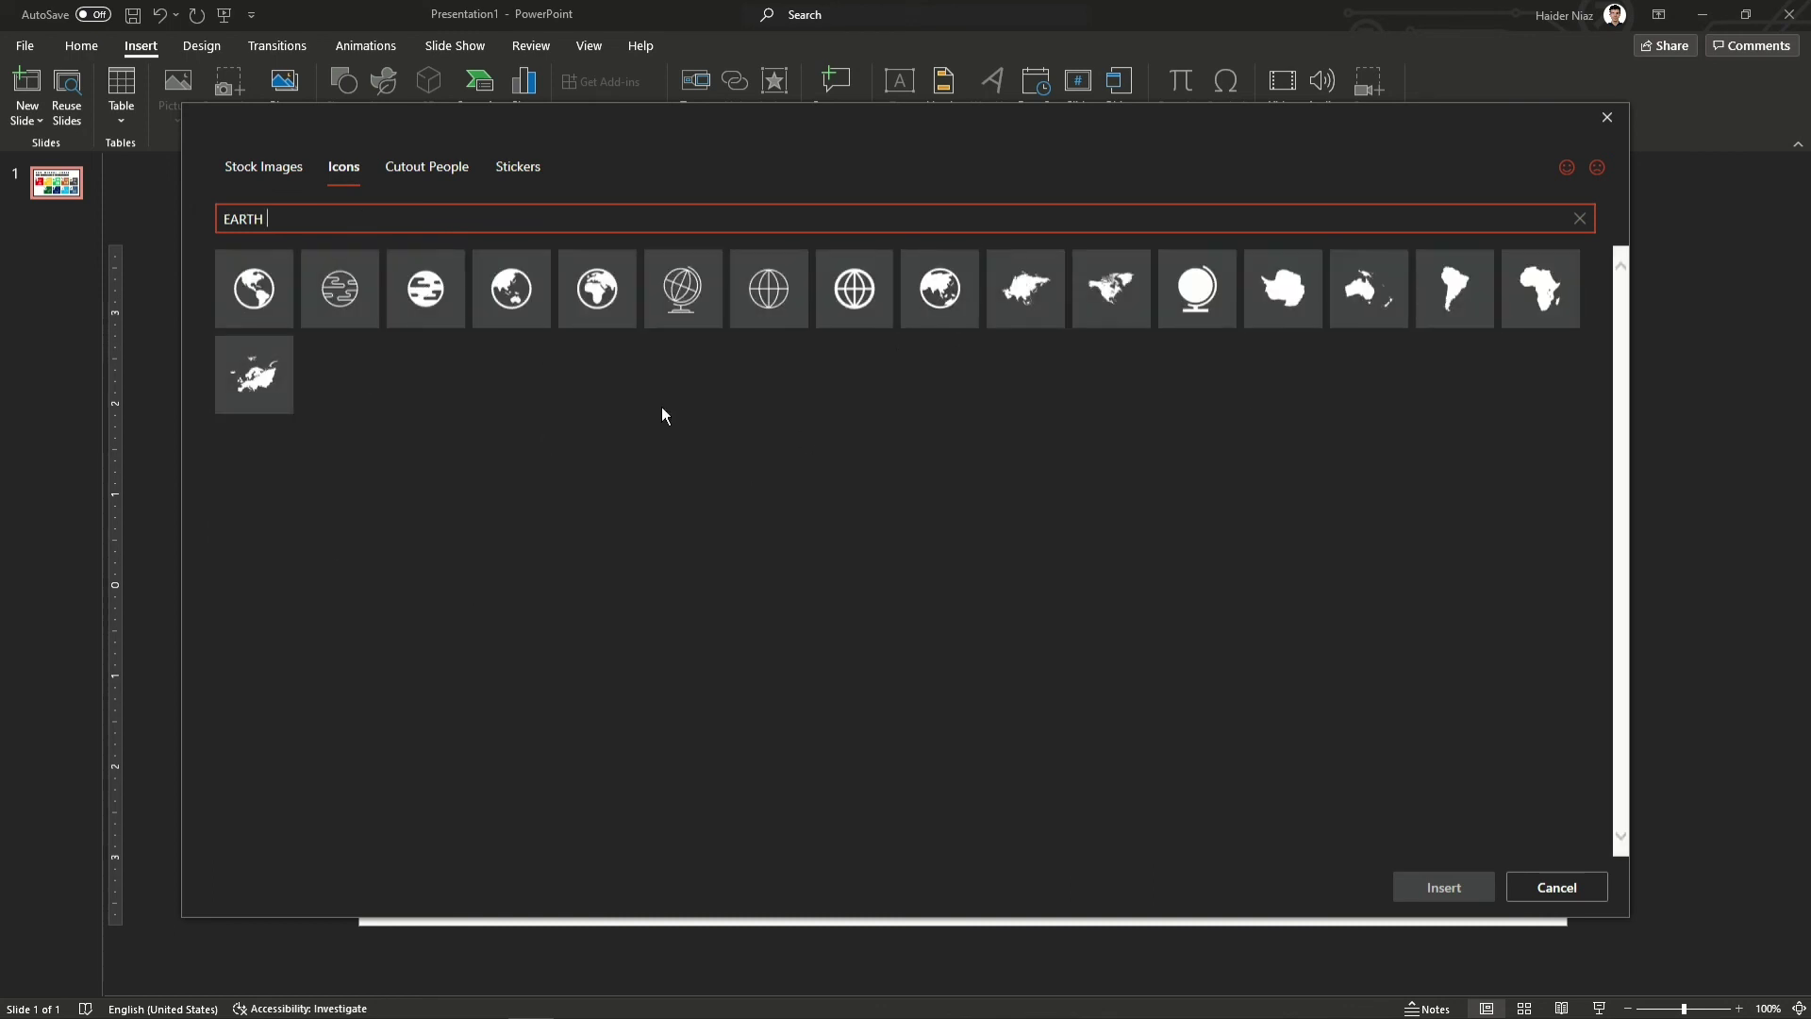
click(517, 288)
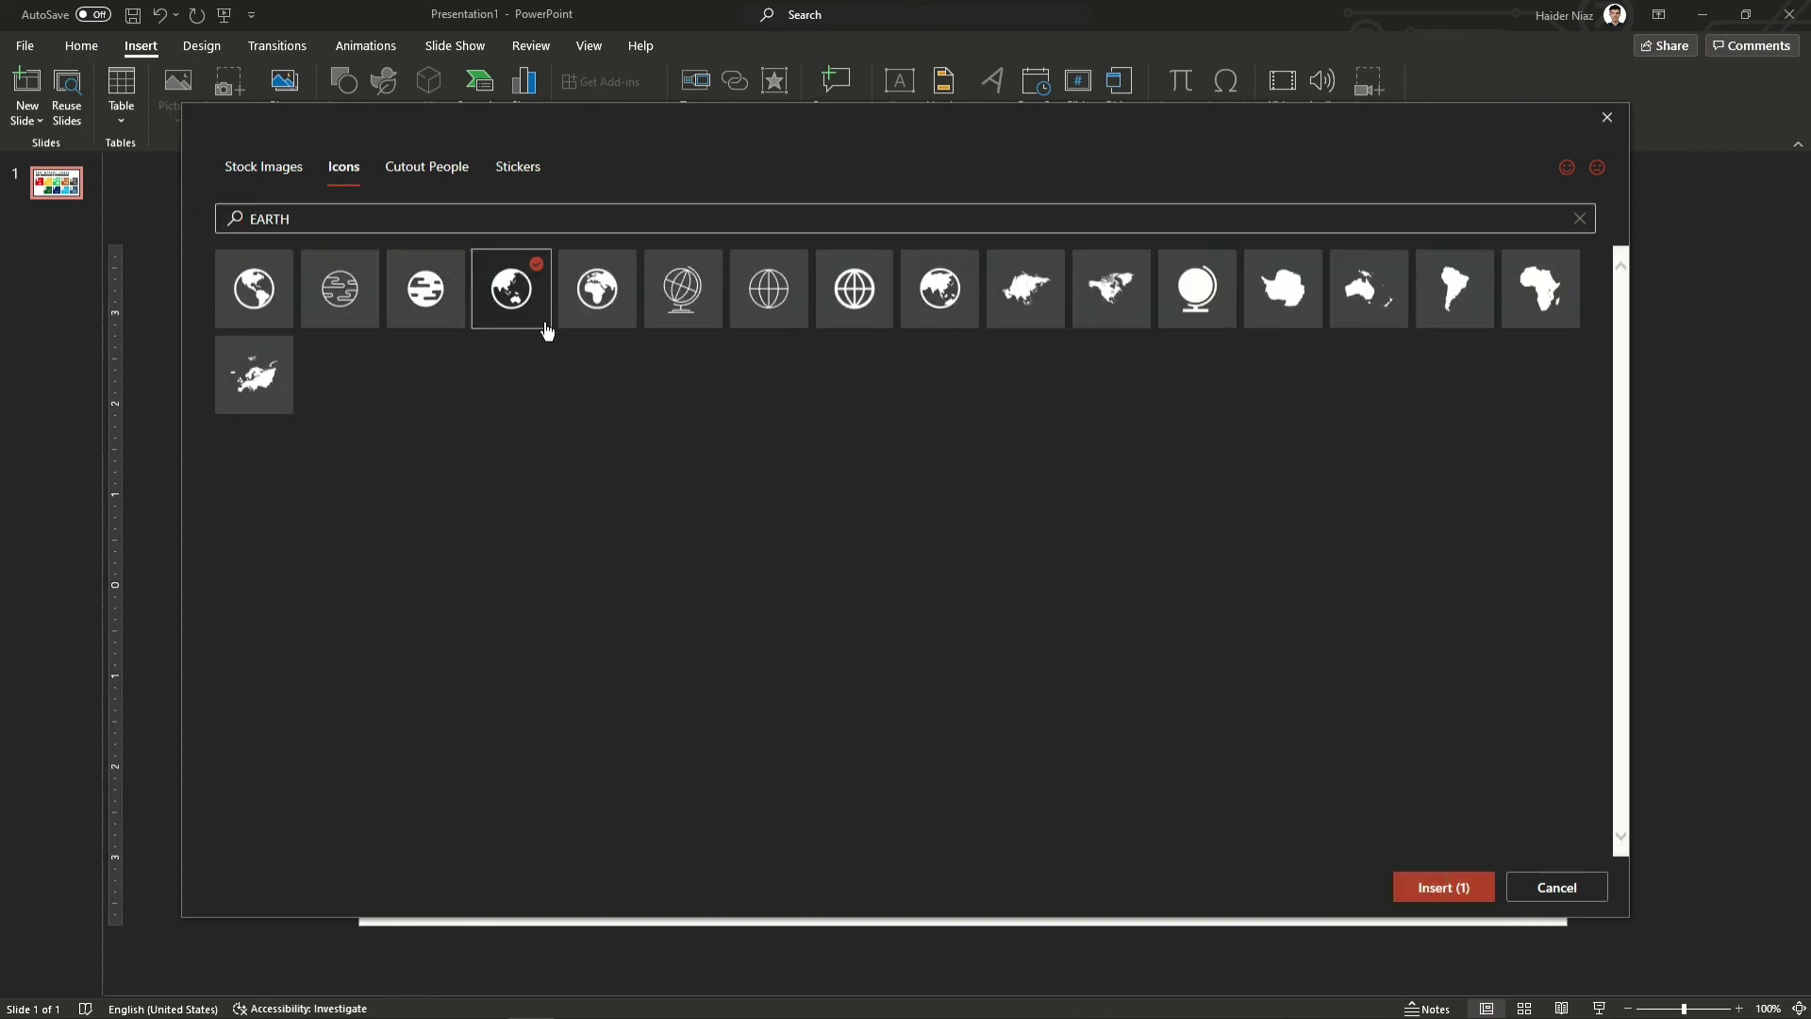
click(1445, 887)
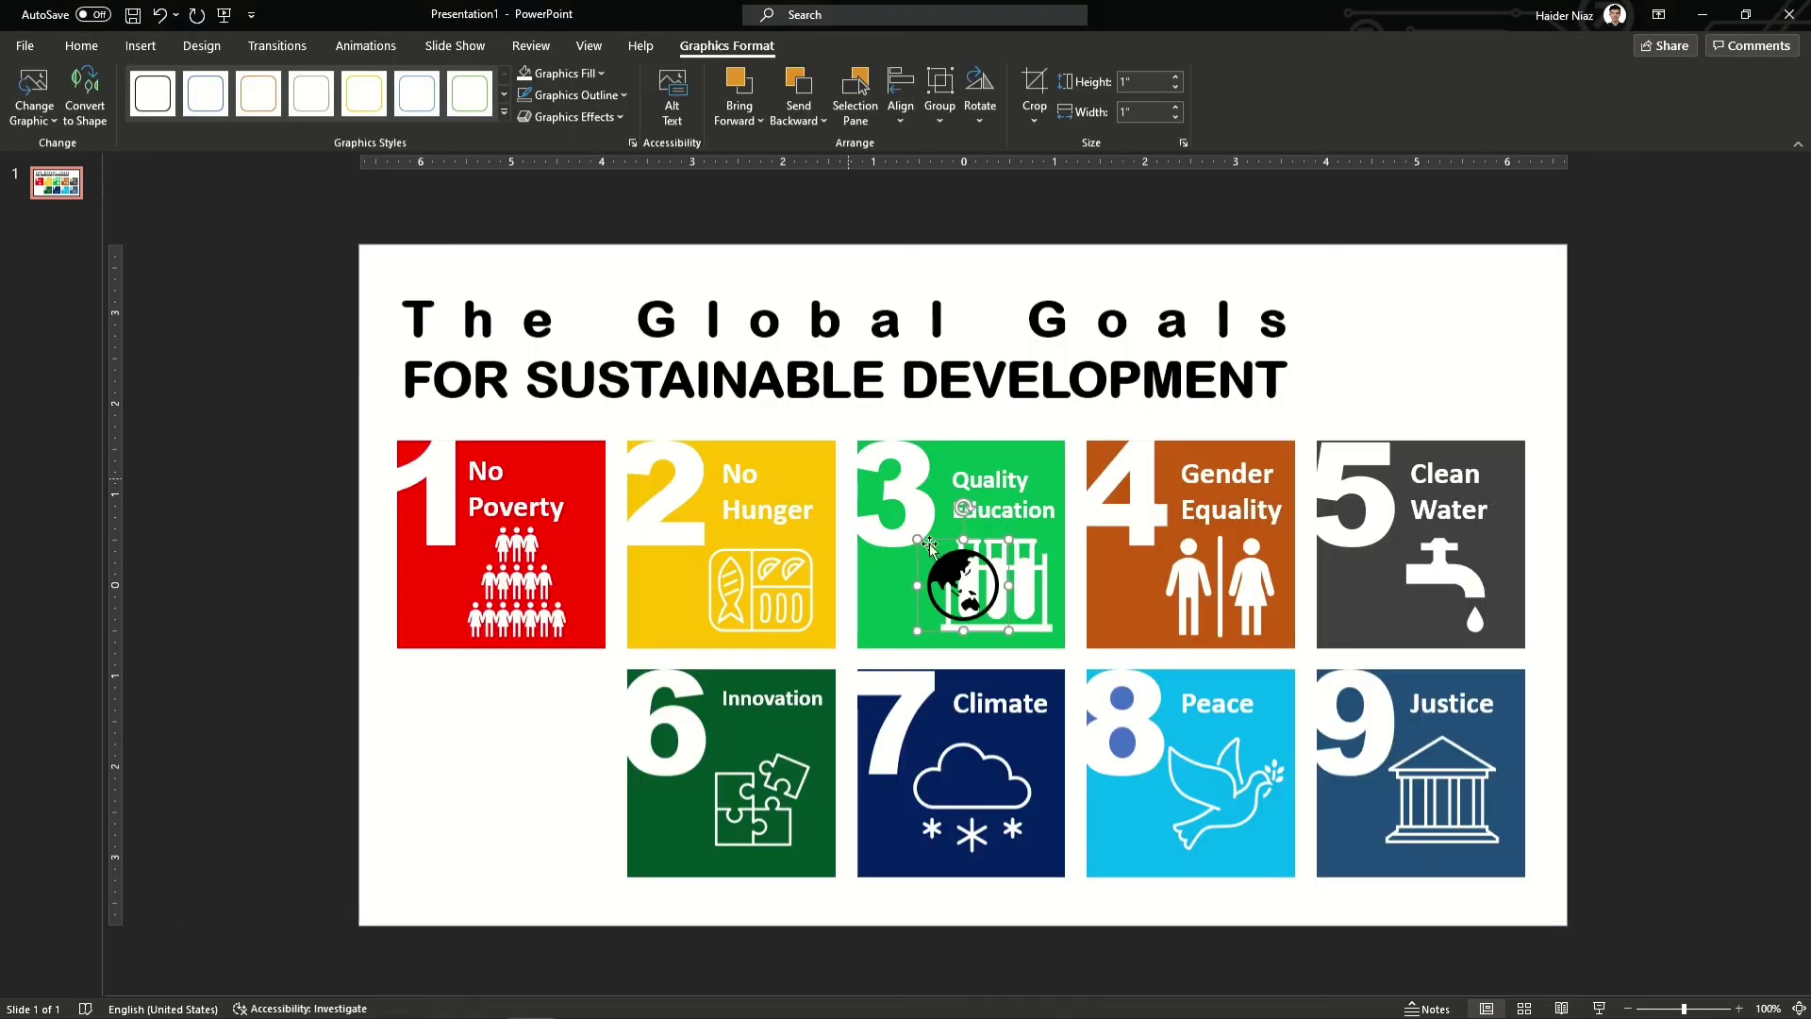
Enlarge the globe to about 2.05 inches and line it up beside the title at top-right.
drag(1011, 632, 1109, 731)
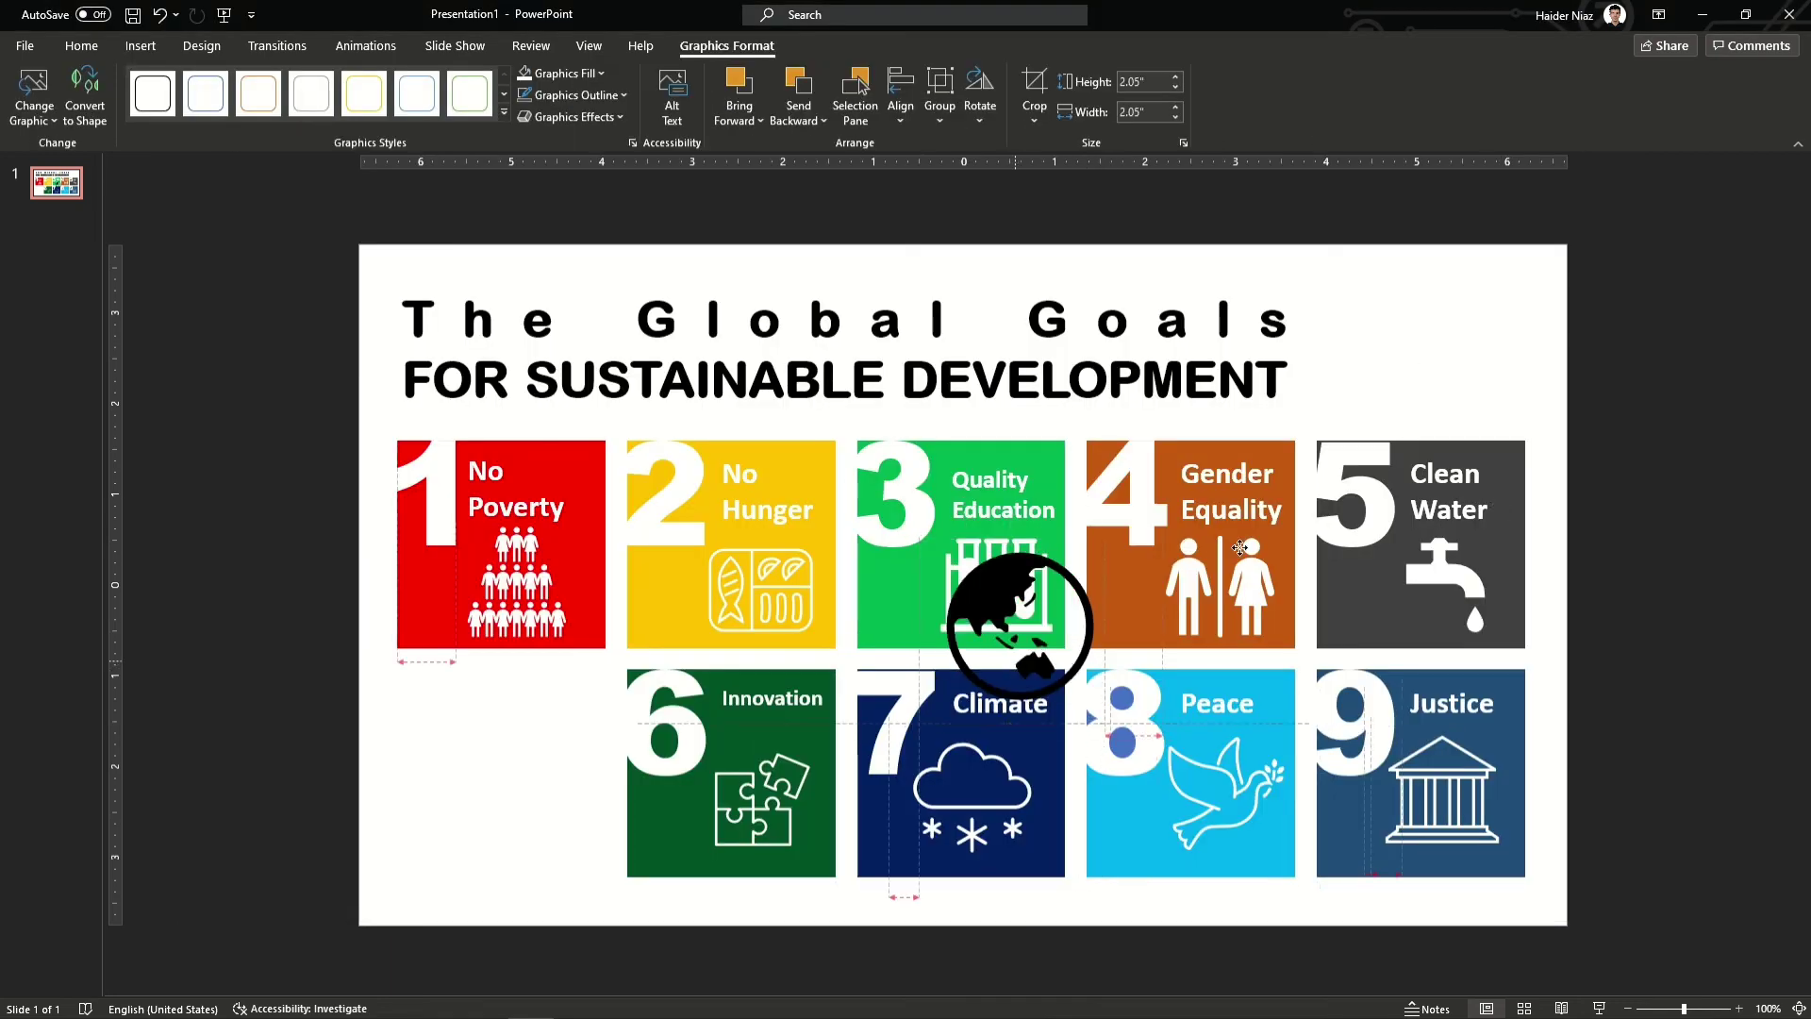
drag(1000, 661, 1389, 400)
click(1091, 393)
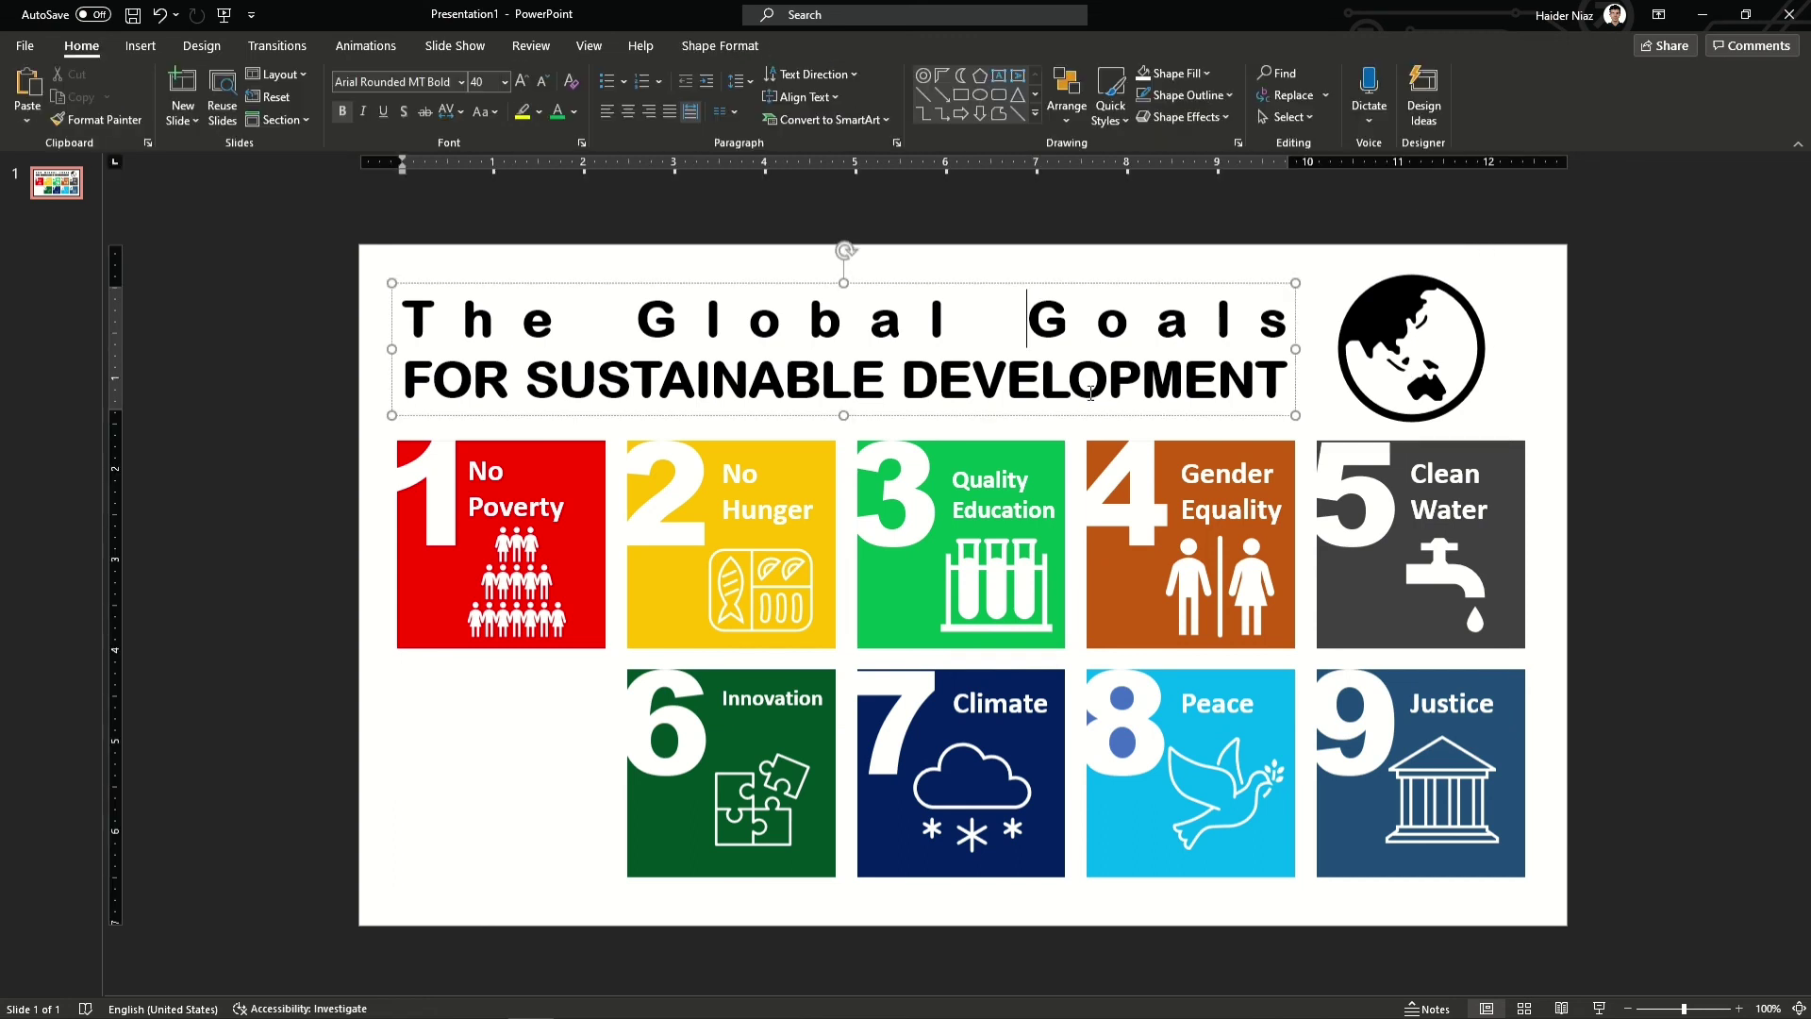
drag(1146, 288, 1158, 283)
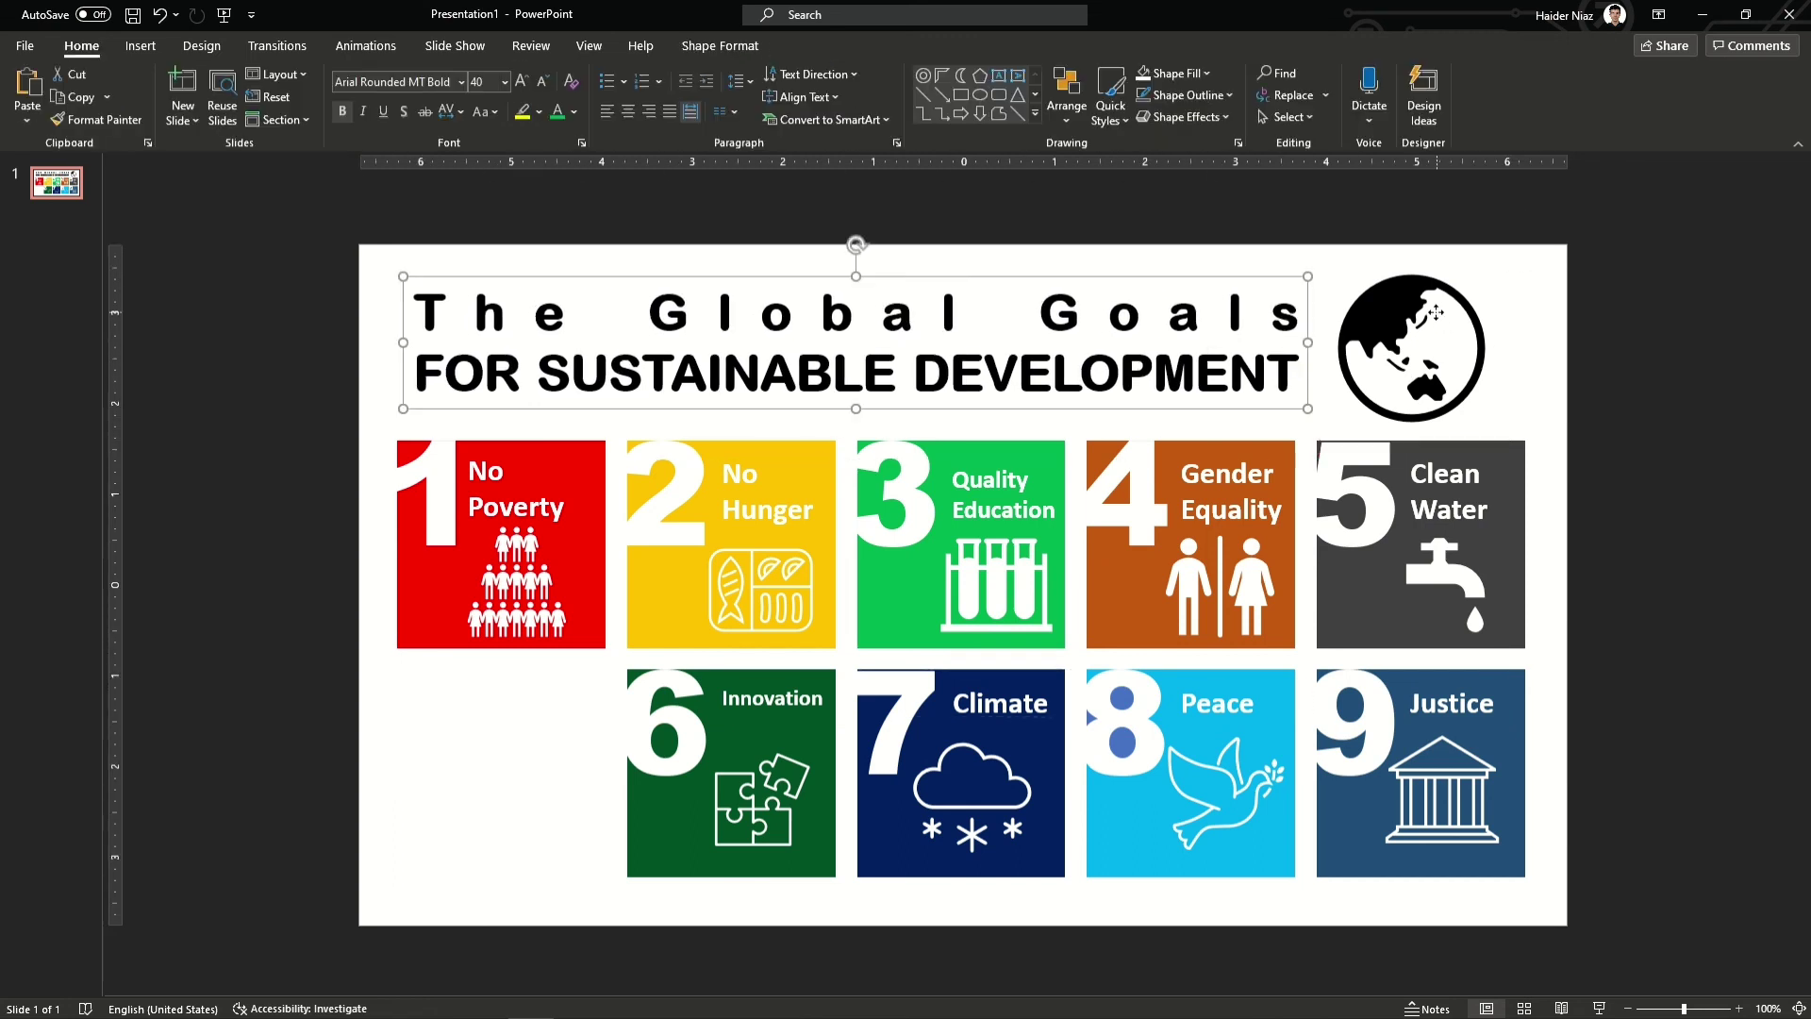
drag(1434, 312, 1443, 303)
Fill the globe icon light blue.
click(727, 45)
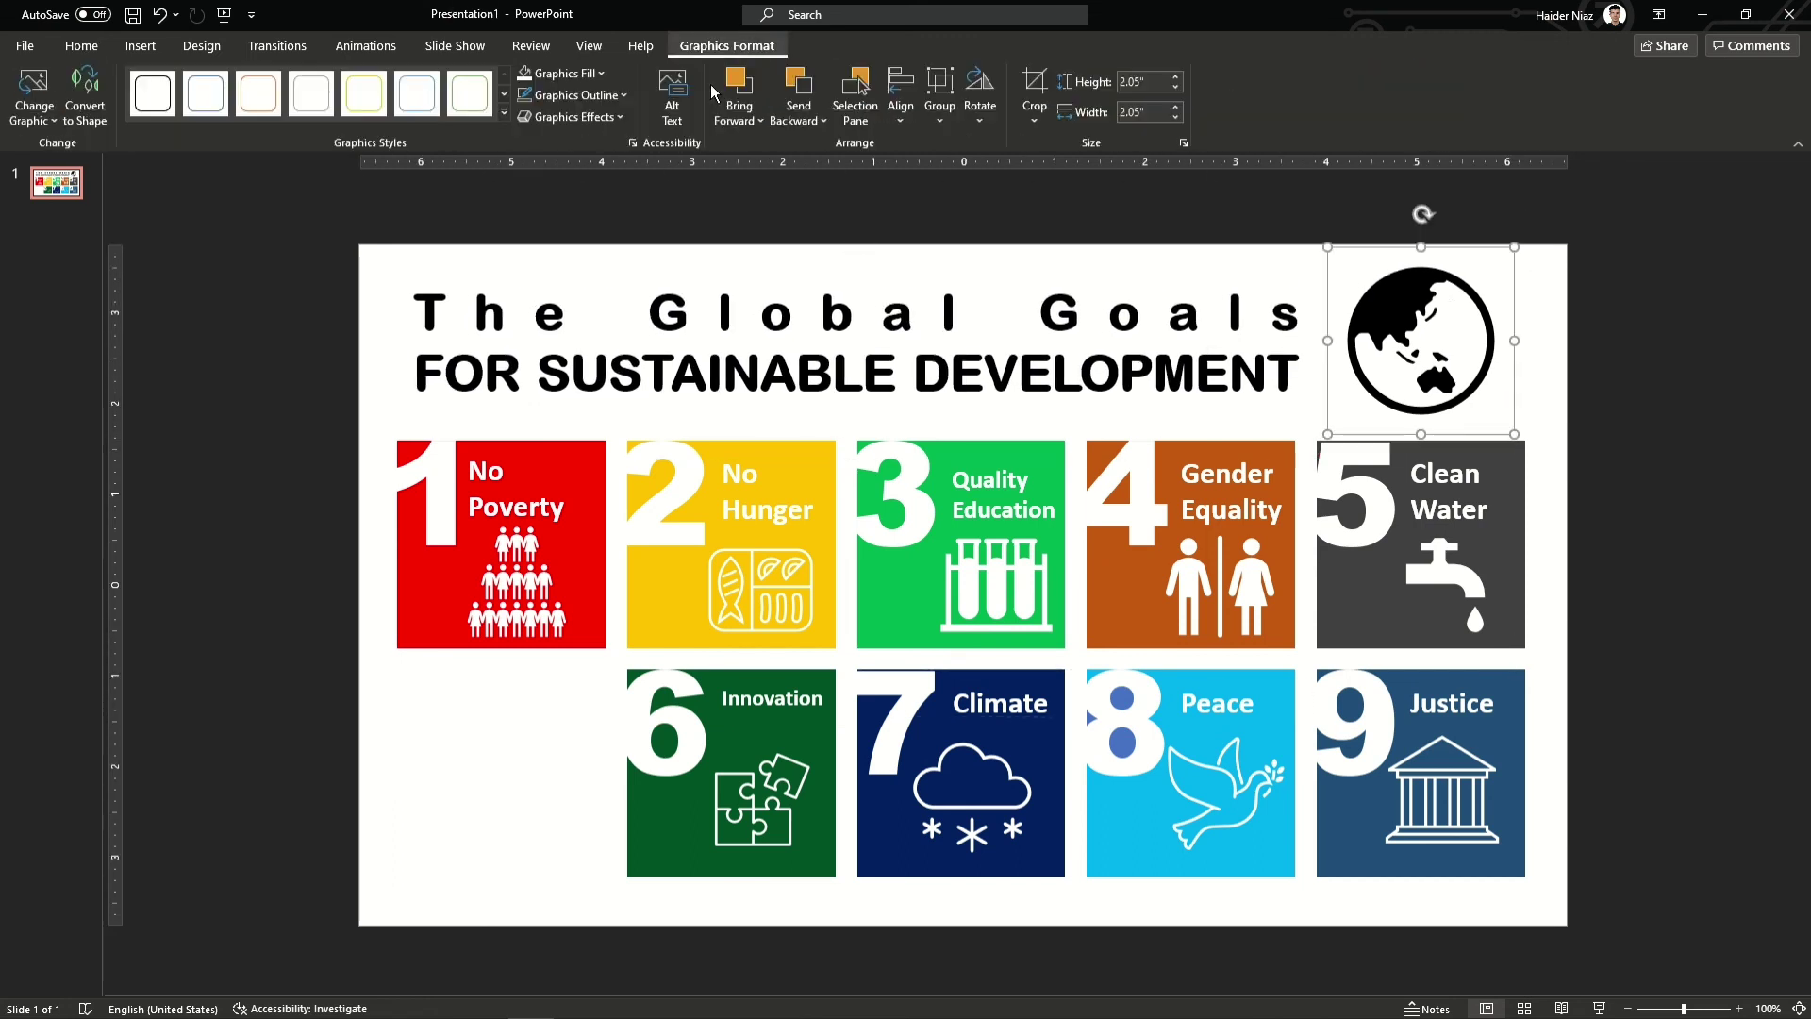
click(562, 74)
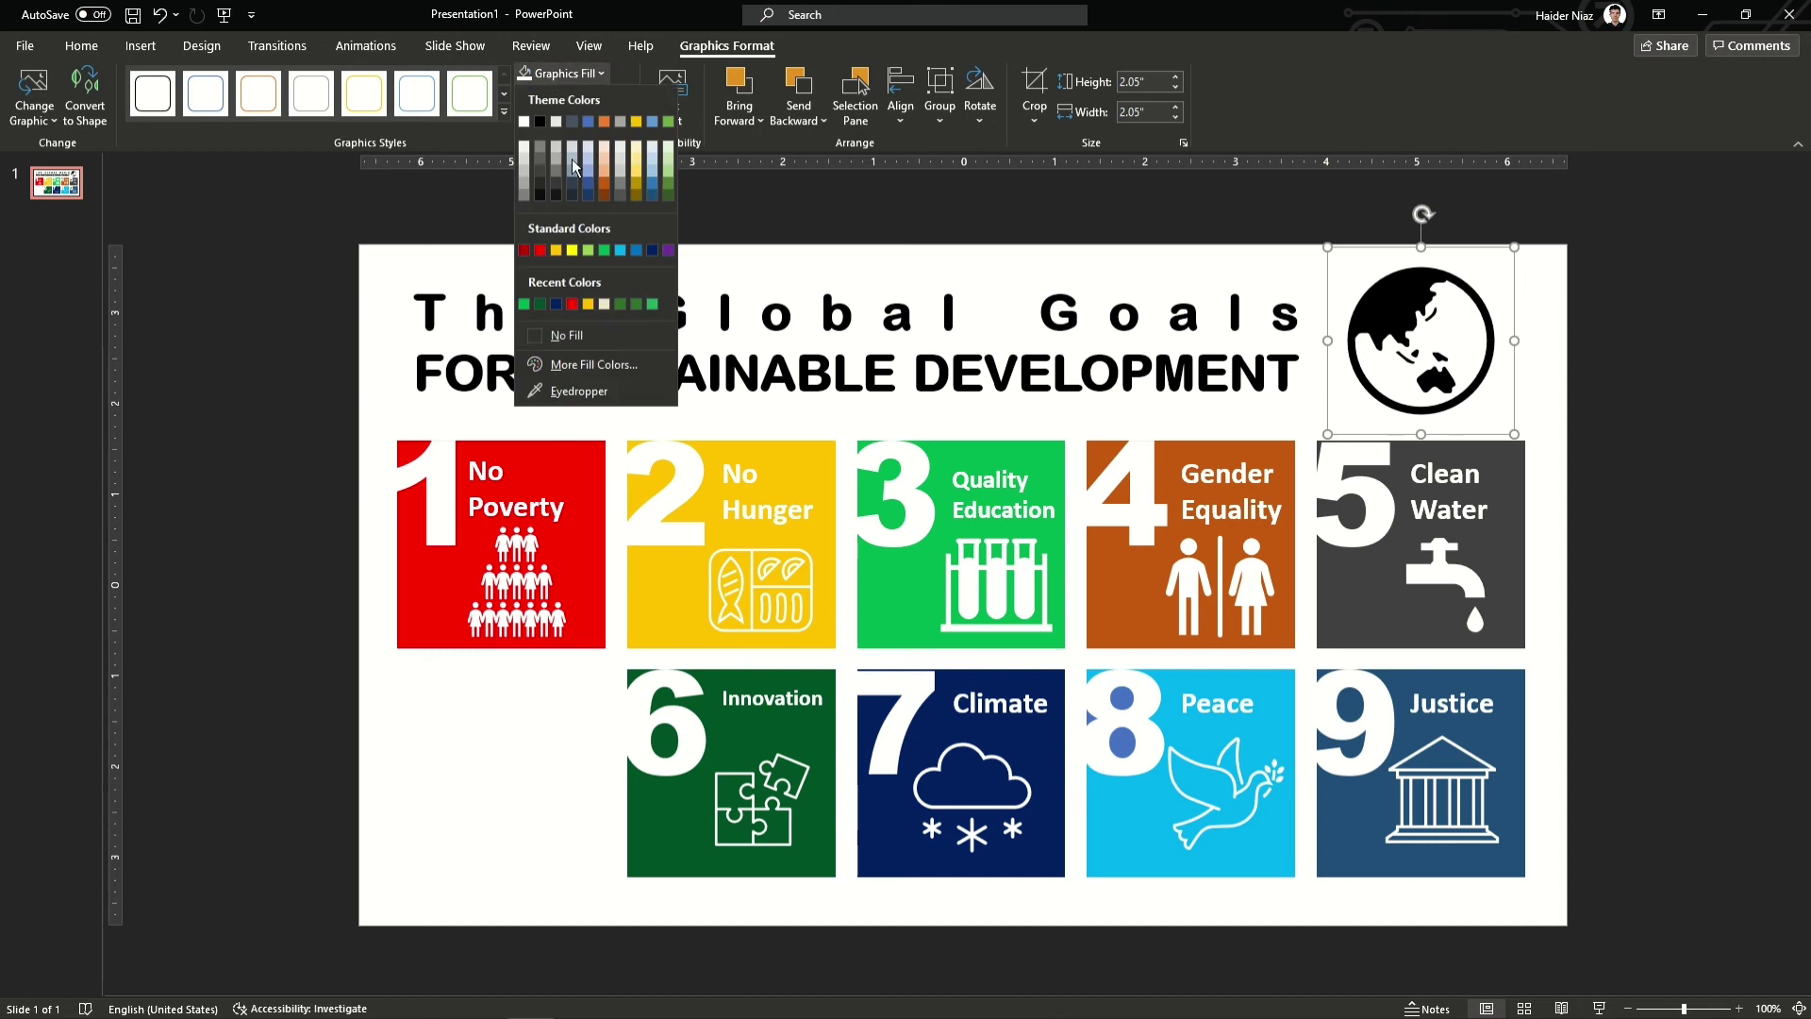
click(619, 250)
Draw a straight line under 'FOR SUSTAINABLE DEVELOPMENT' spanning the heading and style it light blue.
click(142, 45)
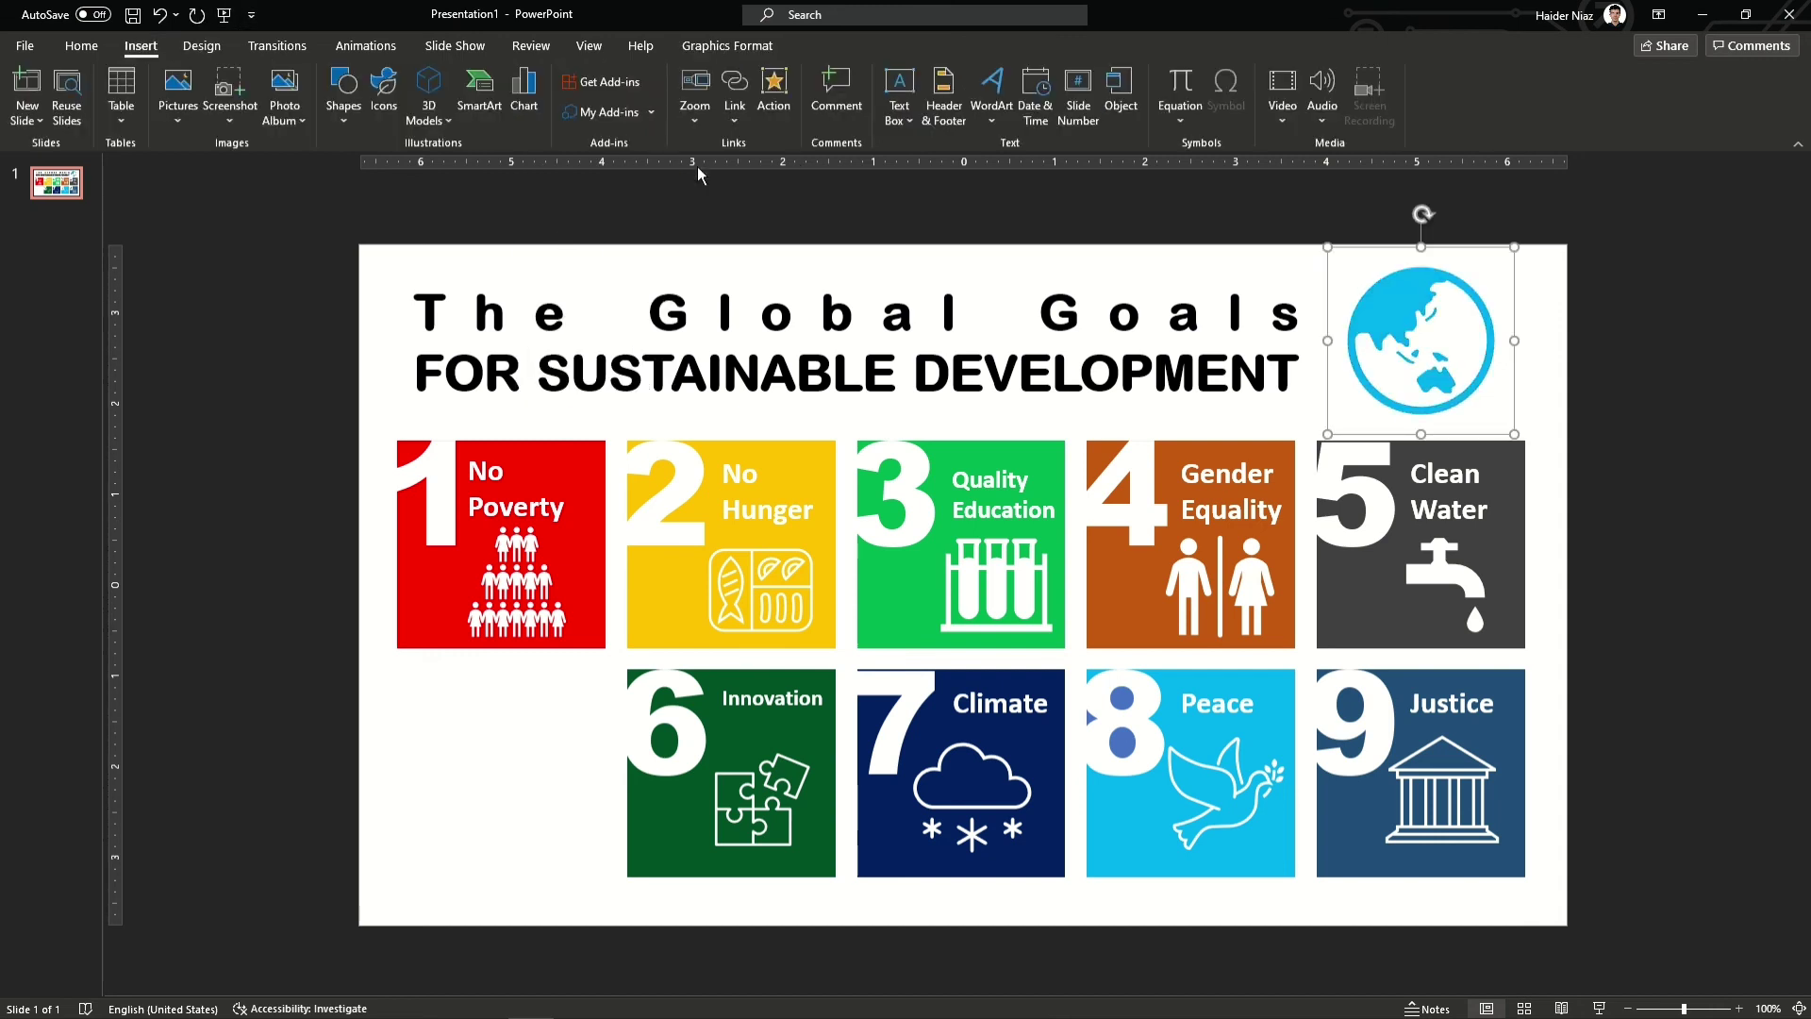
click(344, 99)
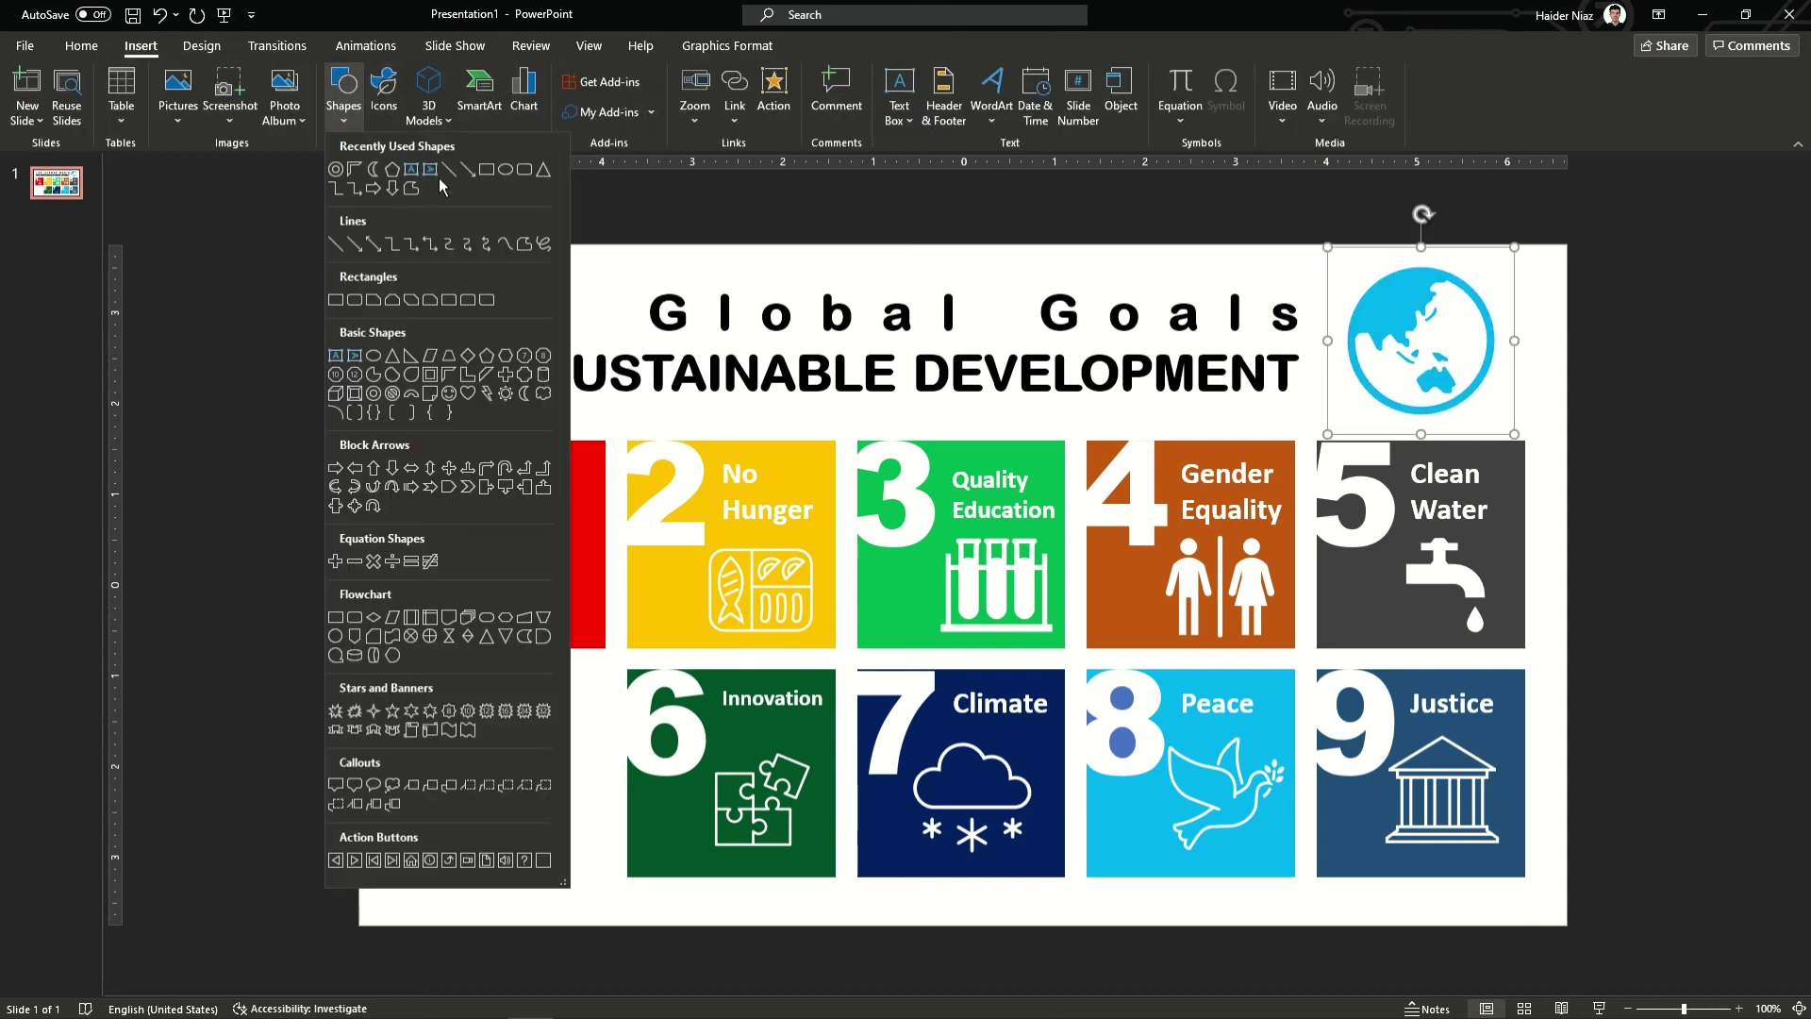
click(524, 170)
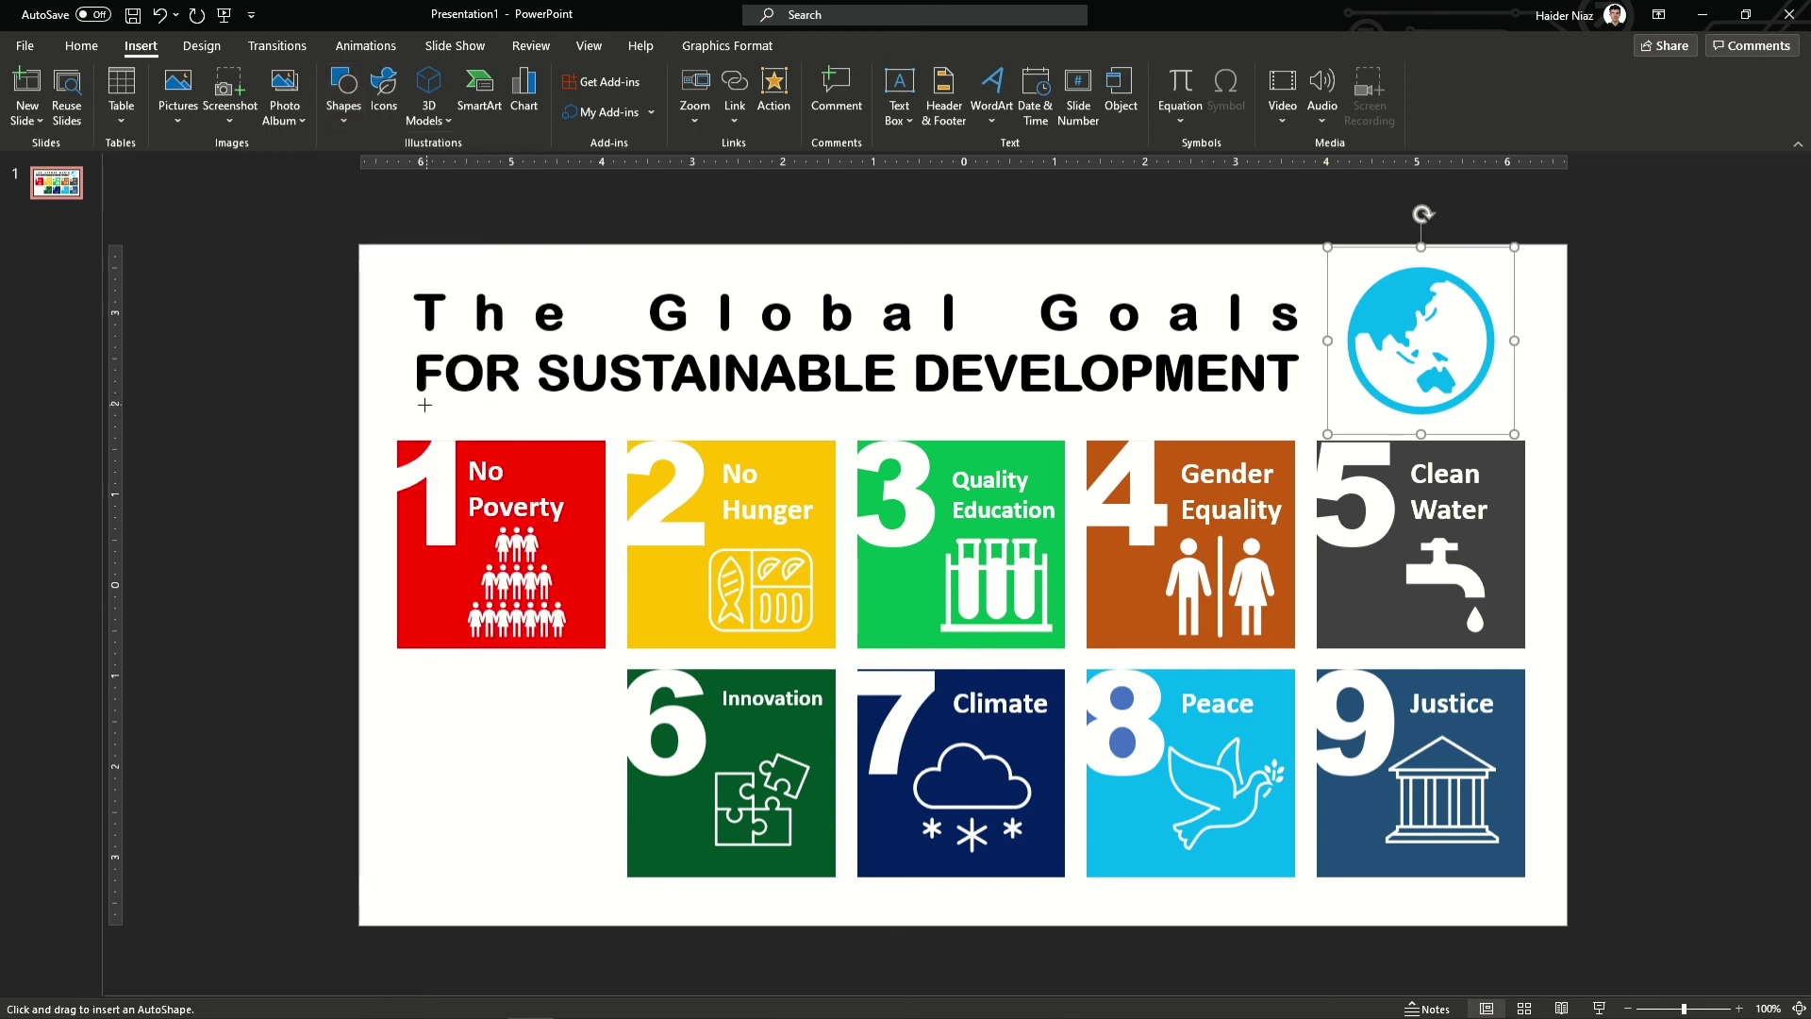
drag(405, 398, 1309, 406)
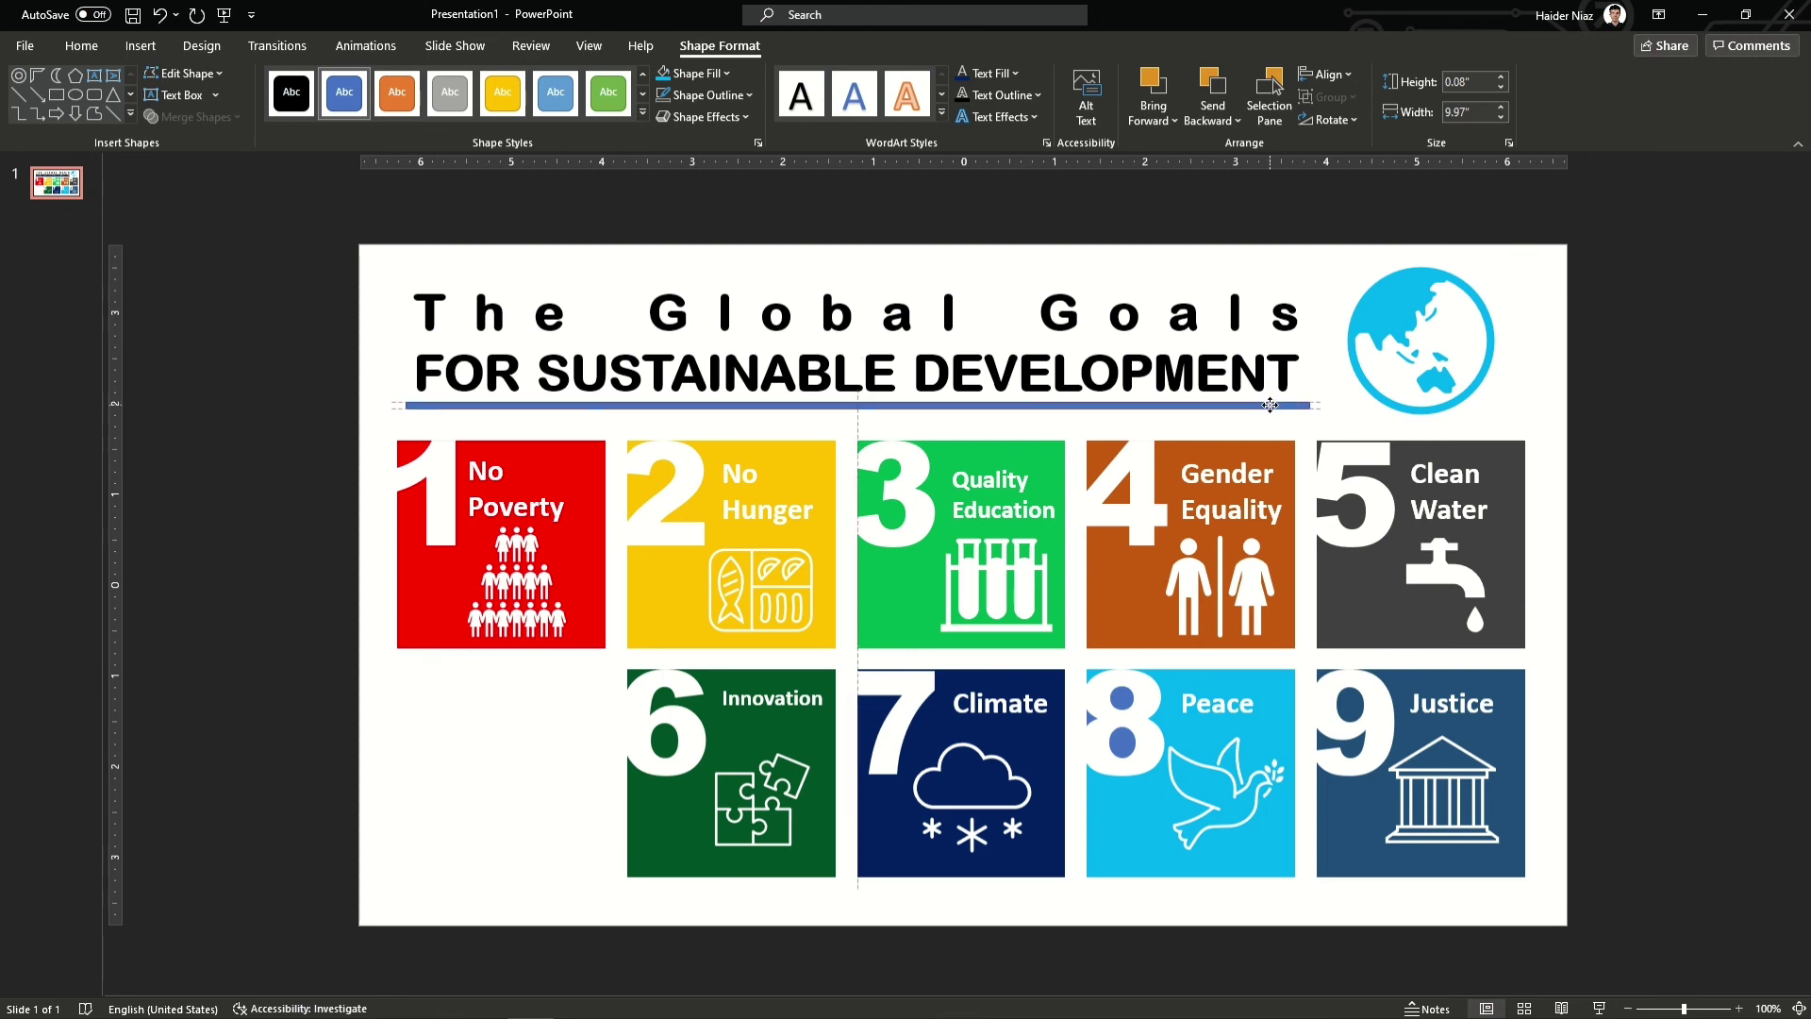
click(664, 94)
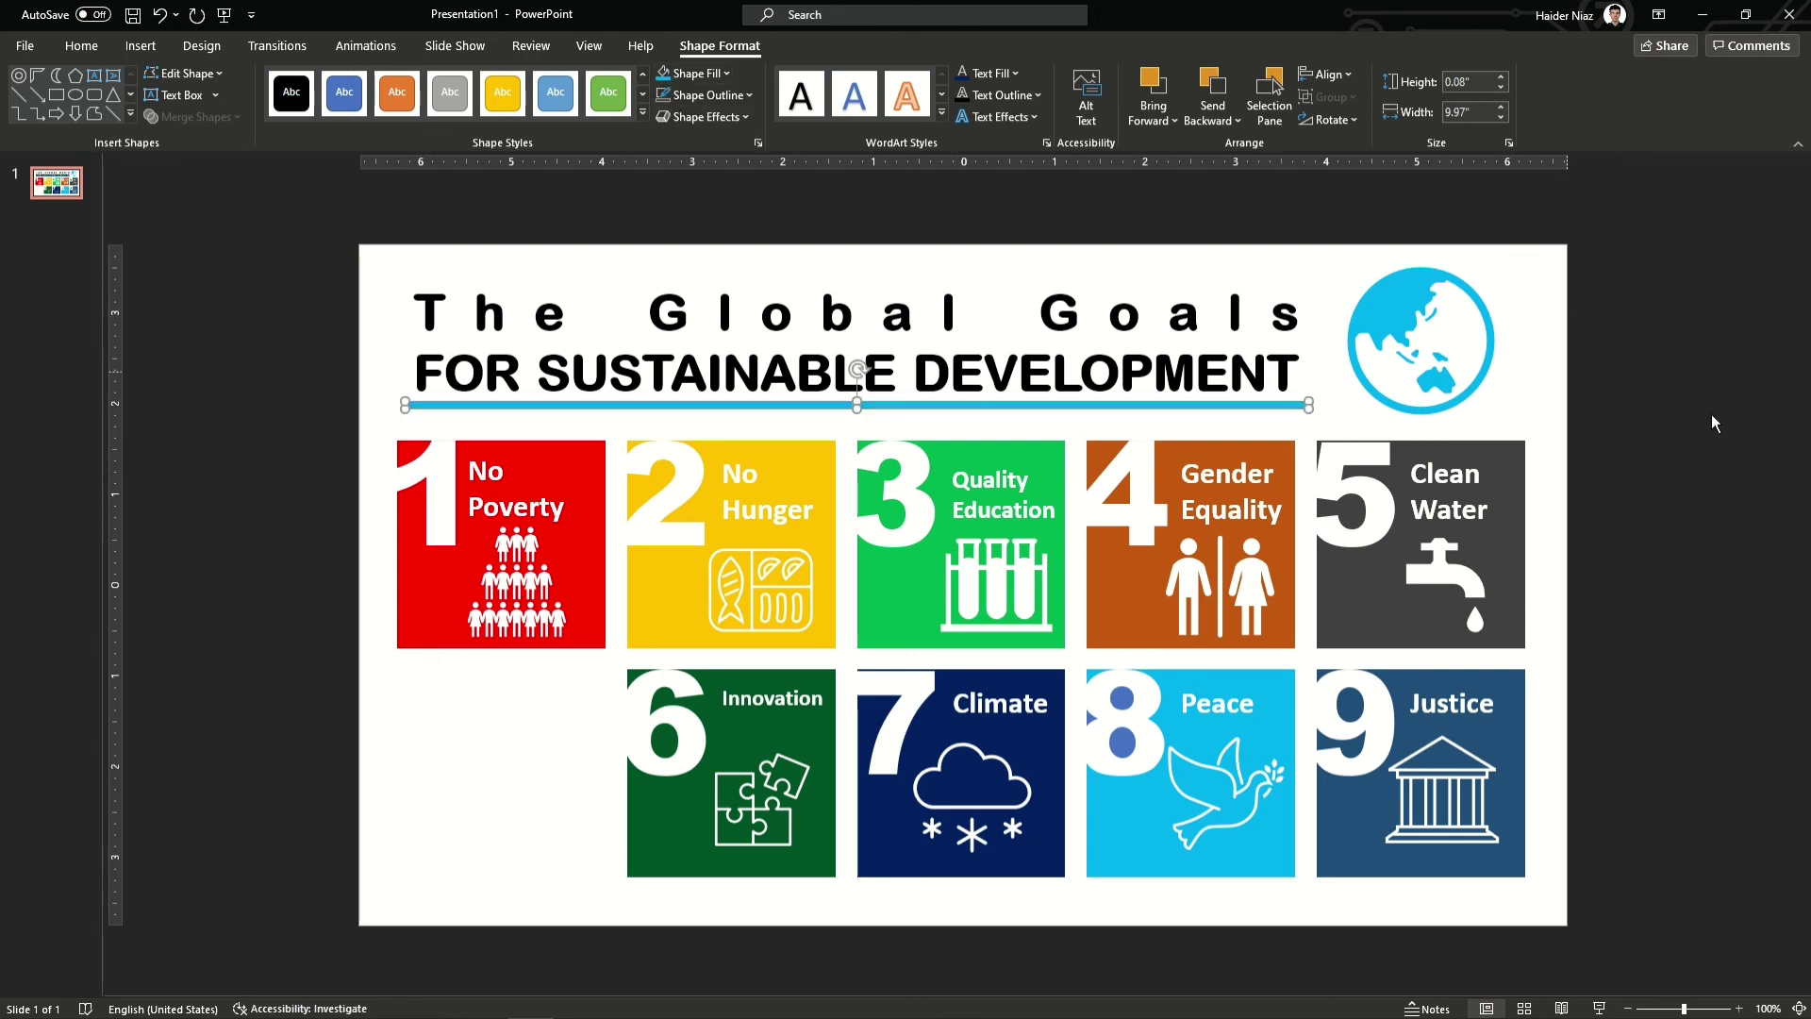
click(1715, 422)
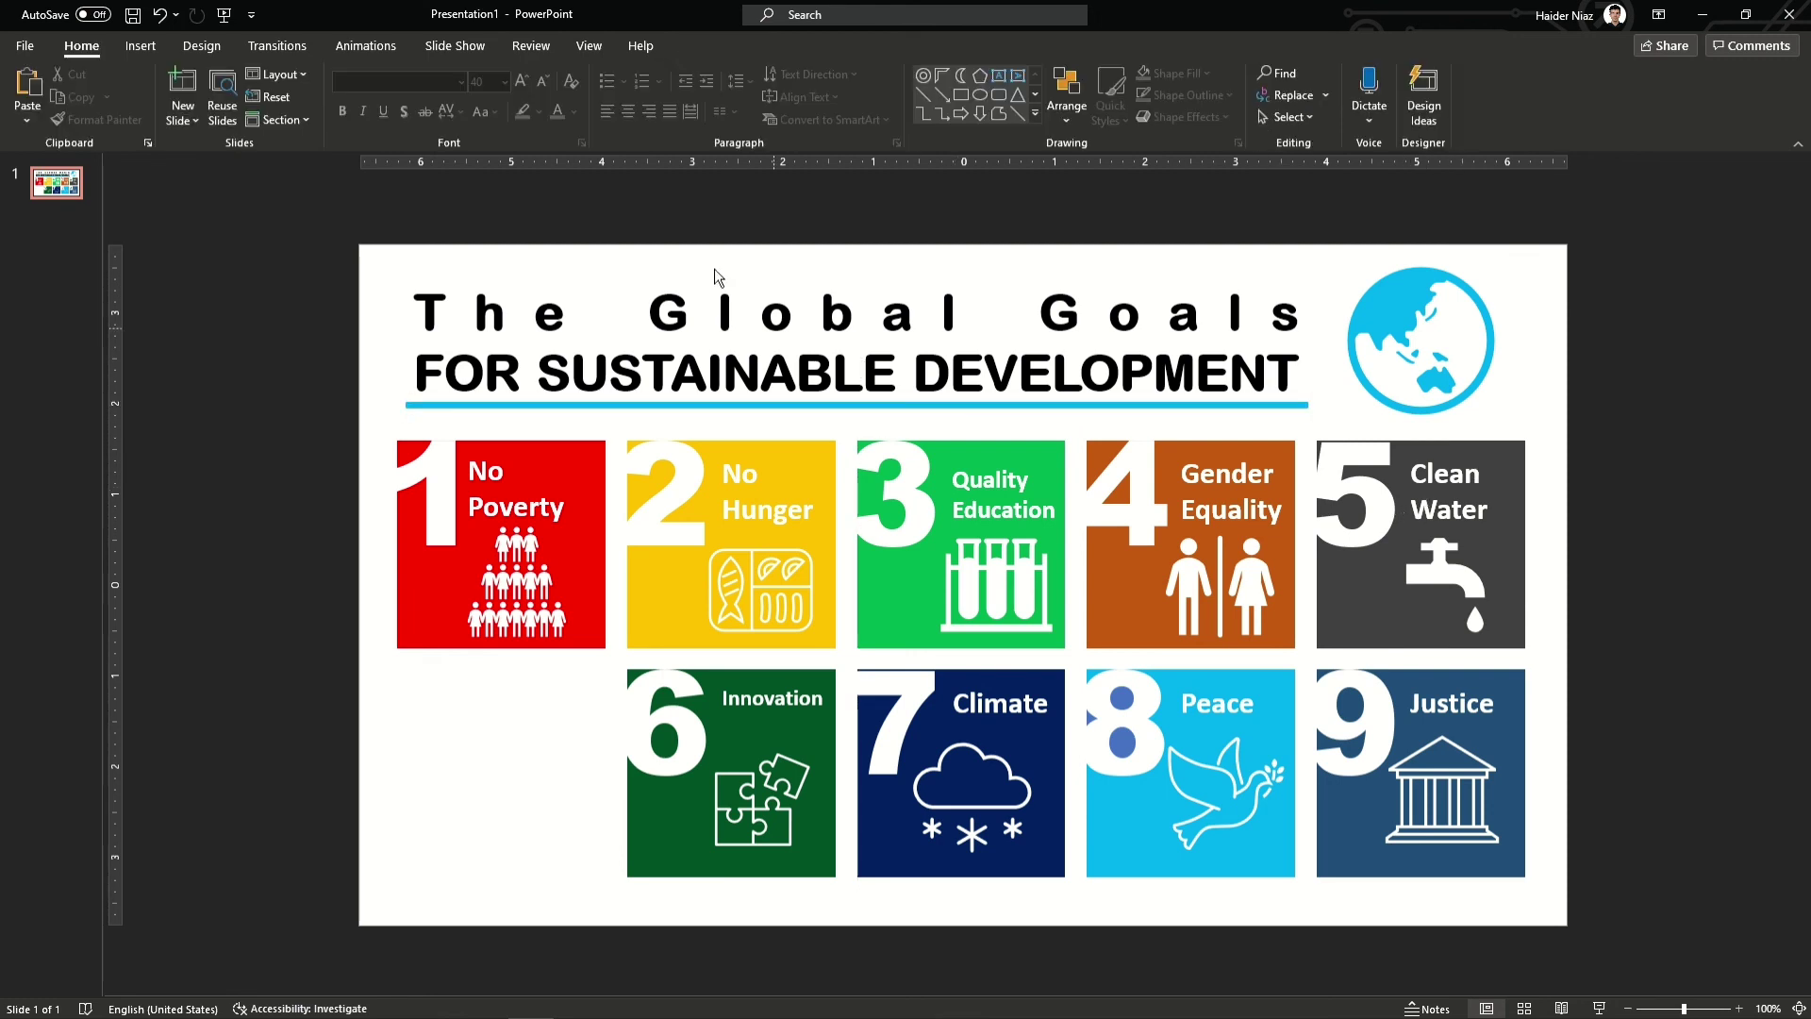
In Format Background, try blue dotted and checkered patterns, then a texture fill.
click(189, 49)
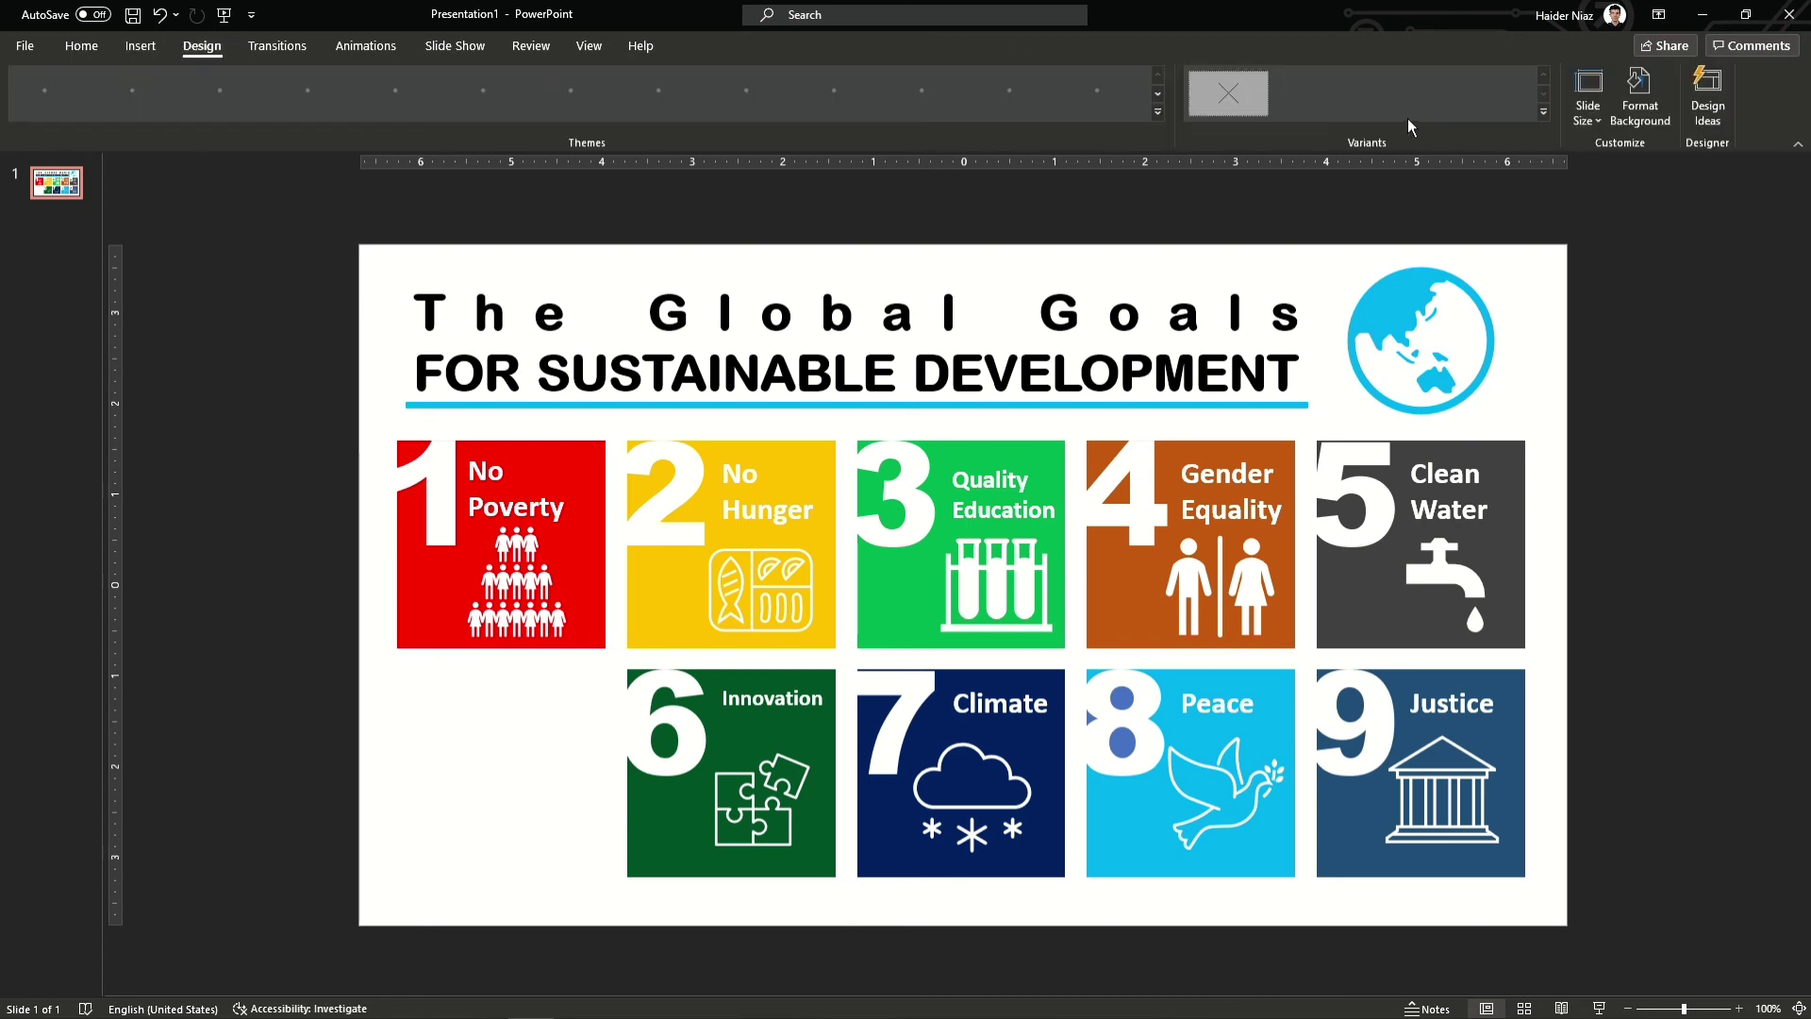
click(1640, 99)
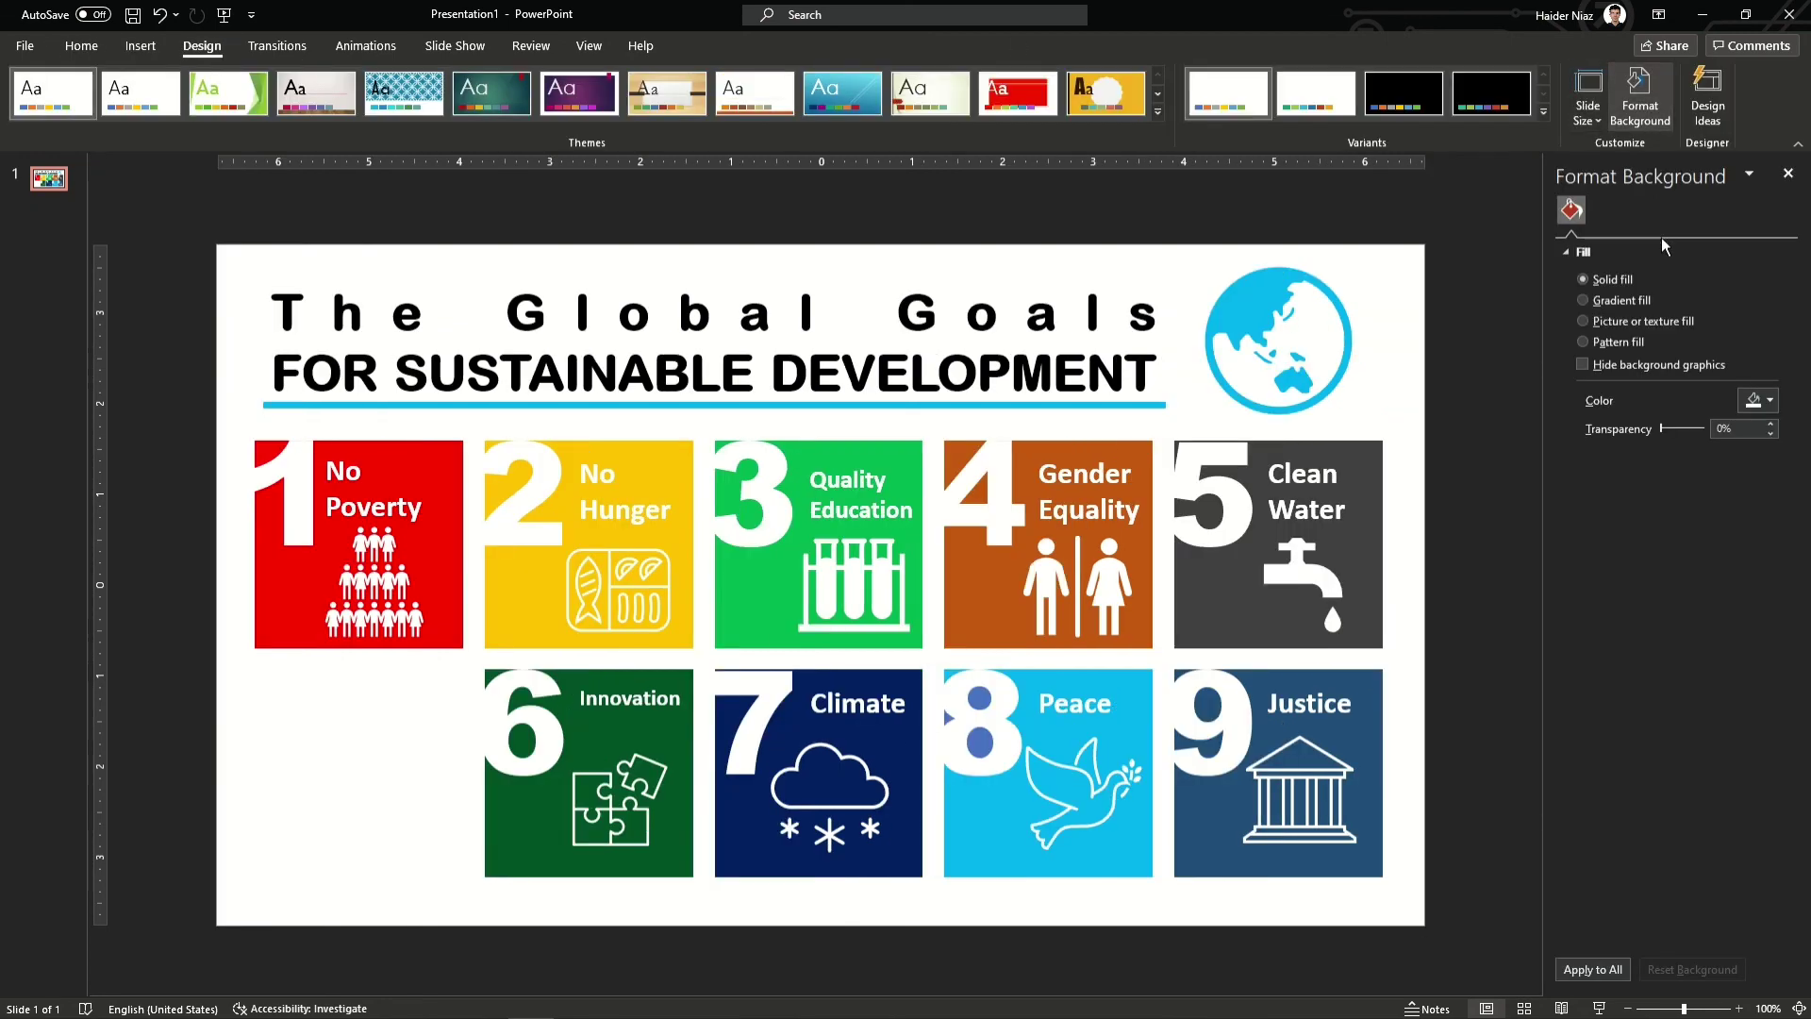
click(1619, 339)
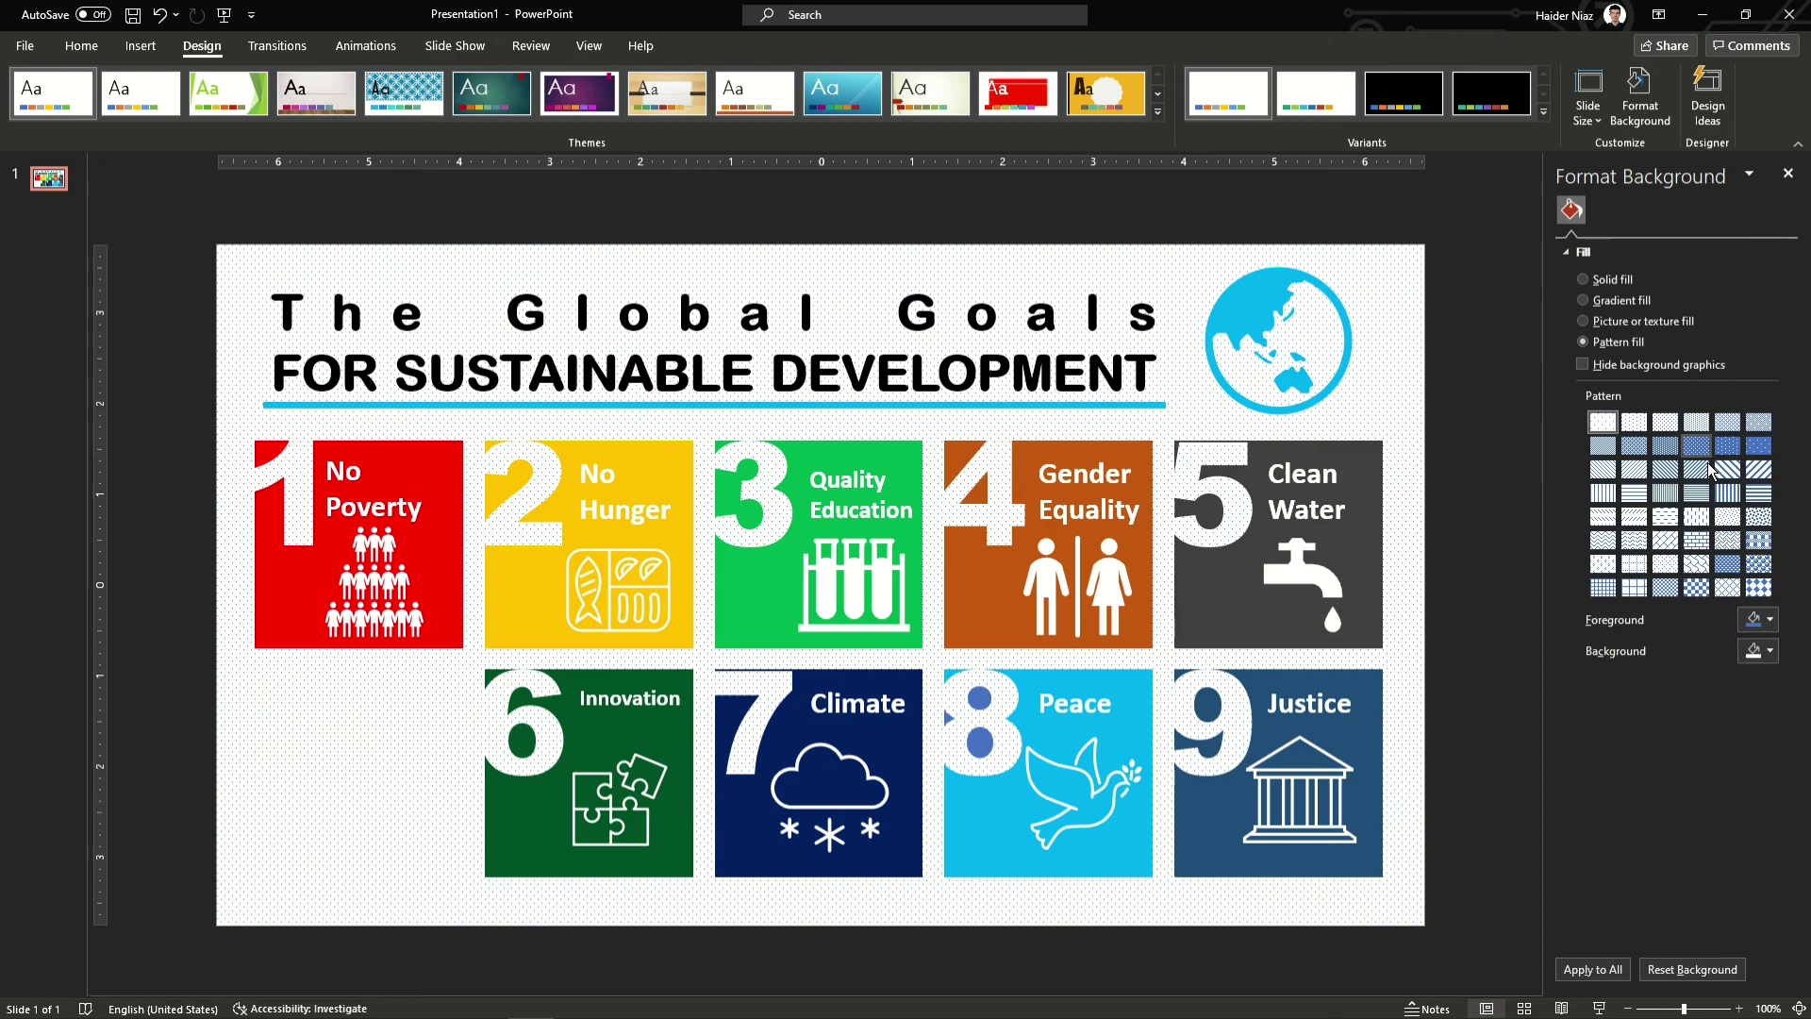
click(1761, 450)
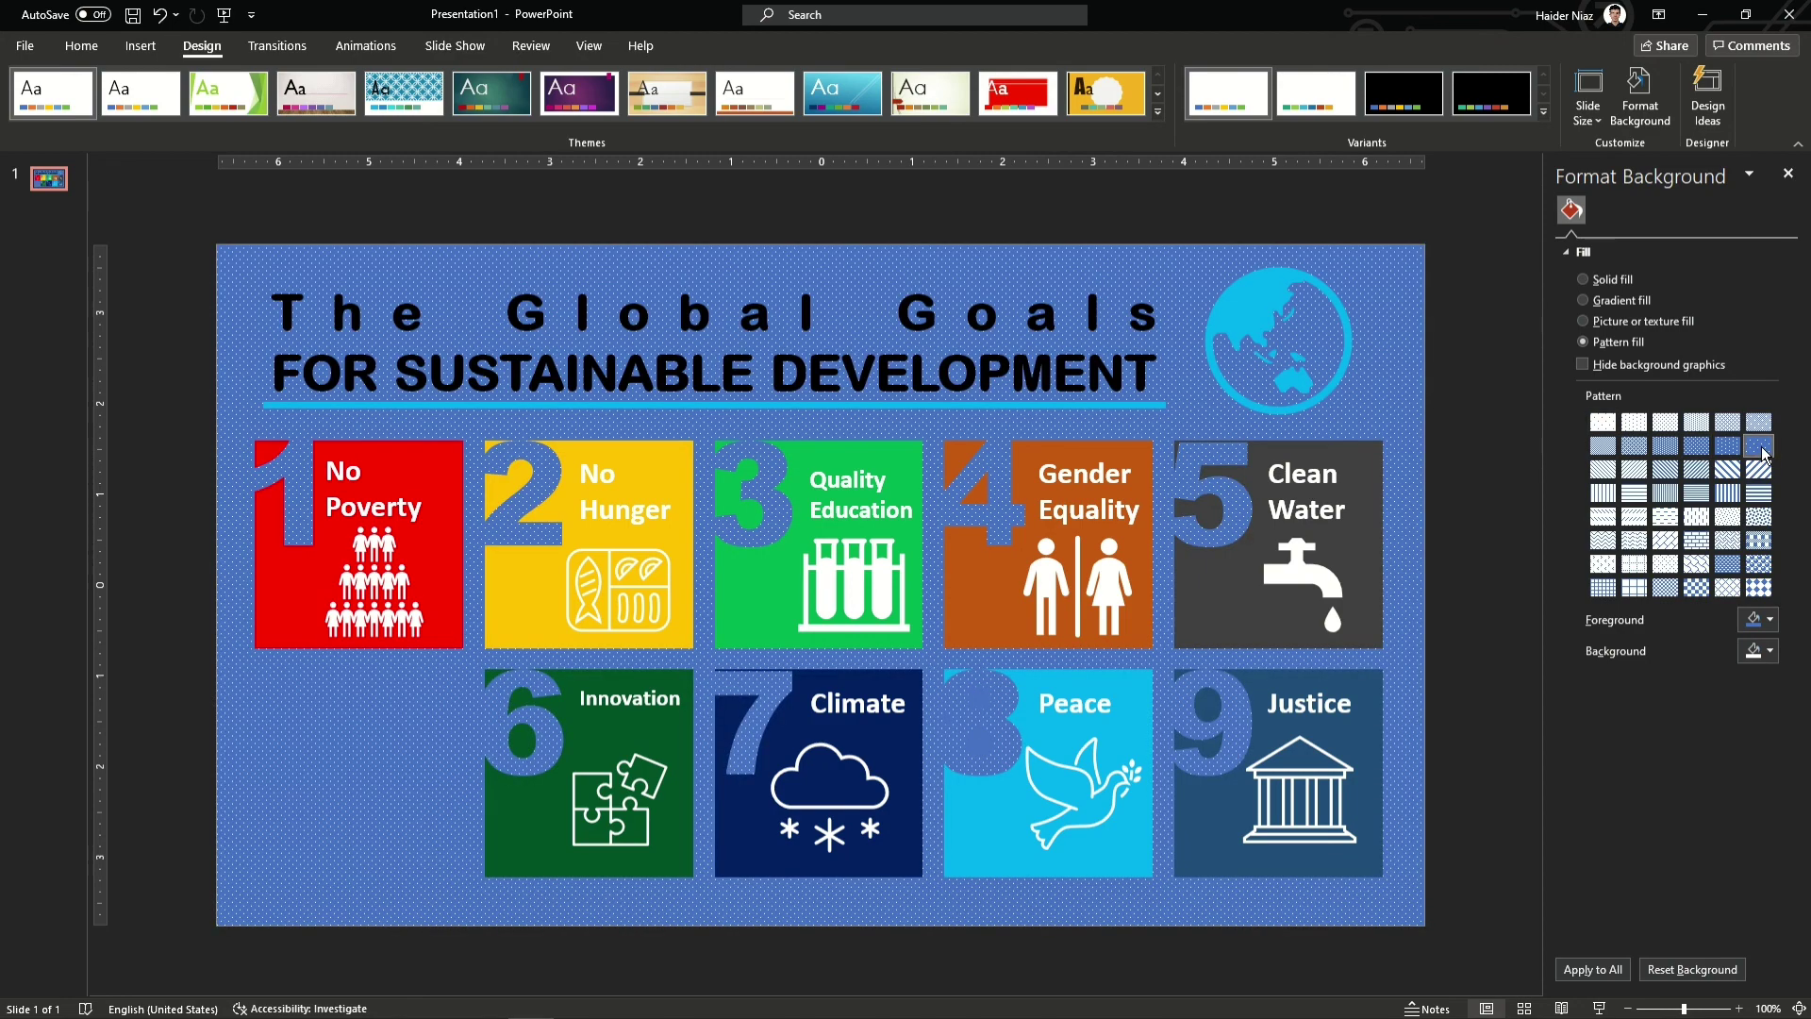
click(1758, 564)
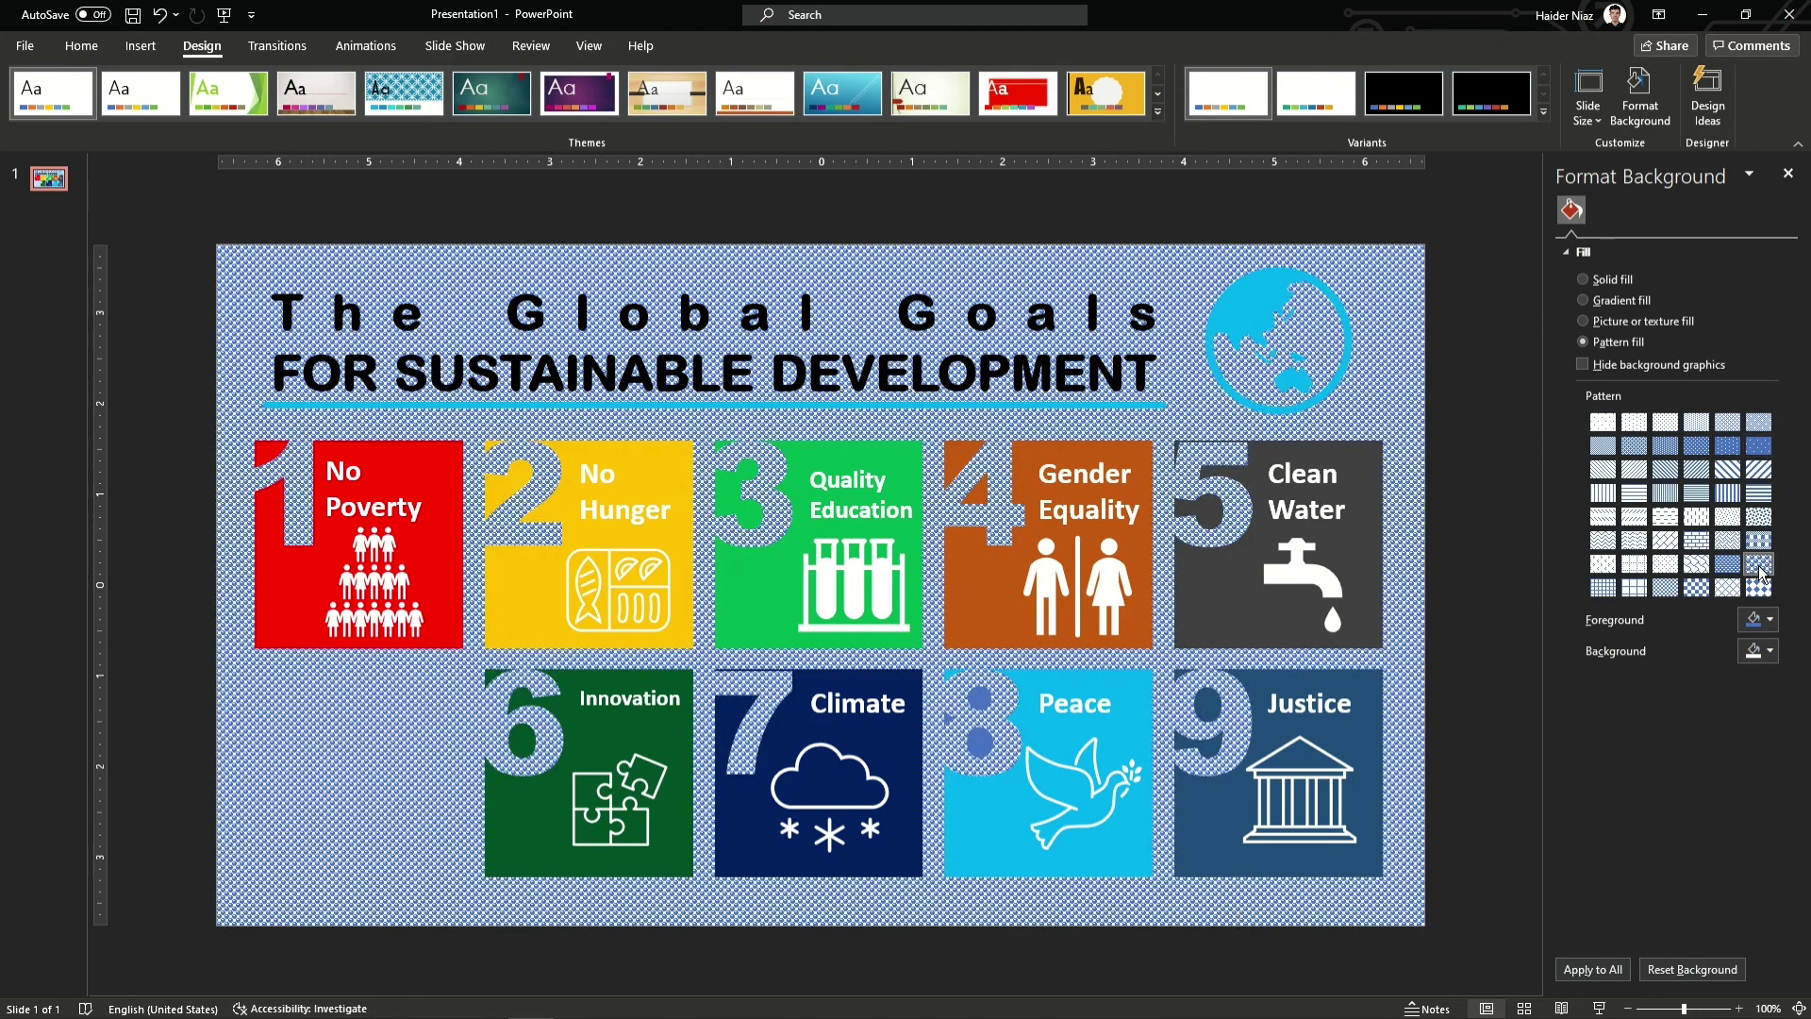
click(1620, 321)
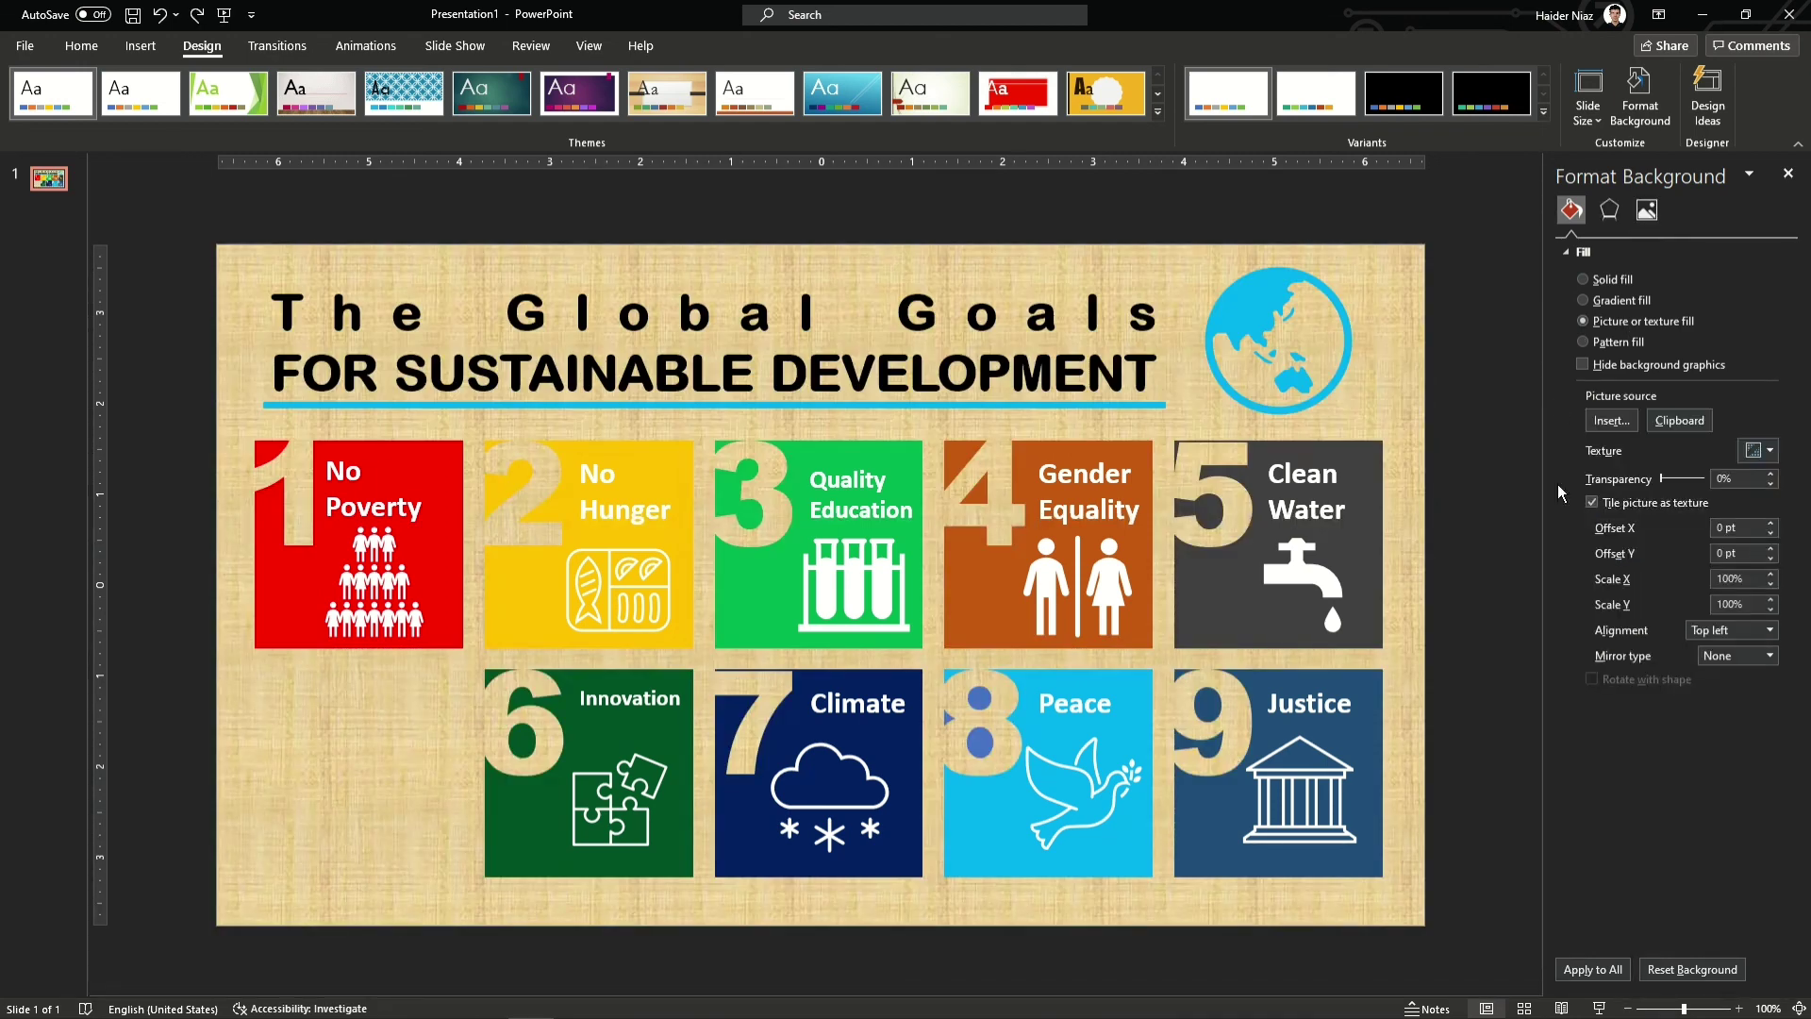
Switch to a solid fill and settle on light grey after trying a darker grey.
click(1604, 280)
click(1759, 400)
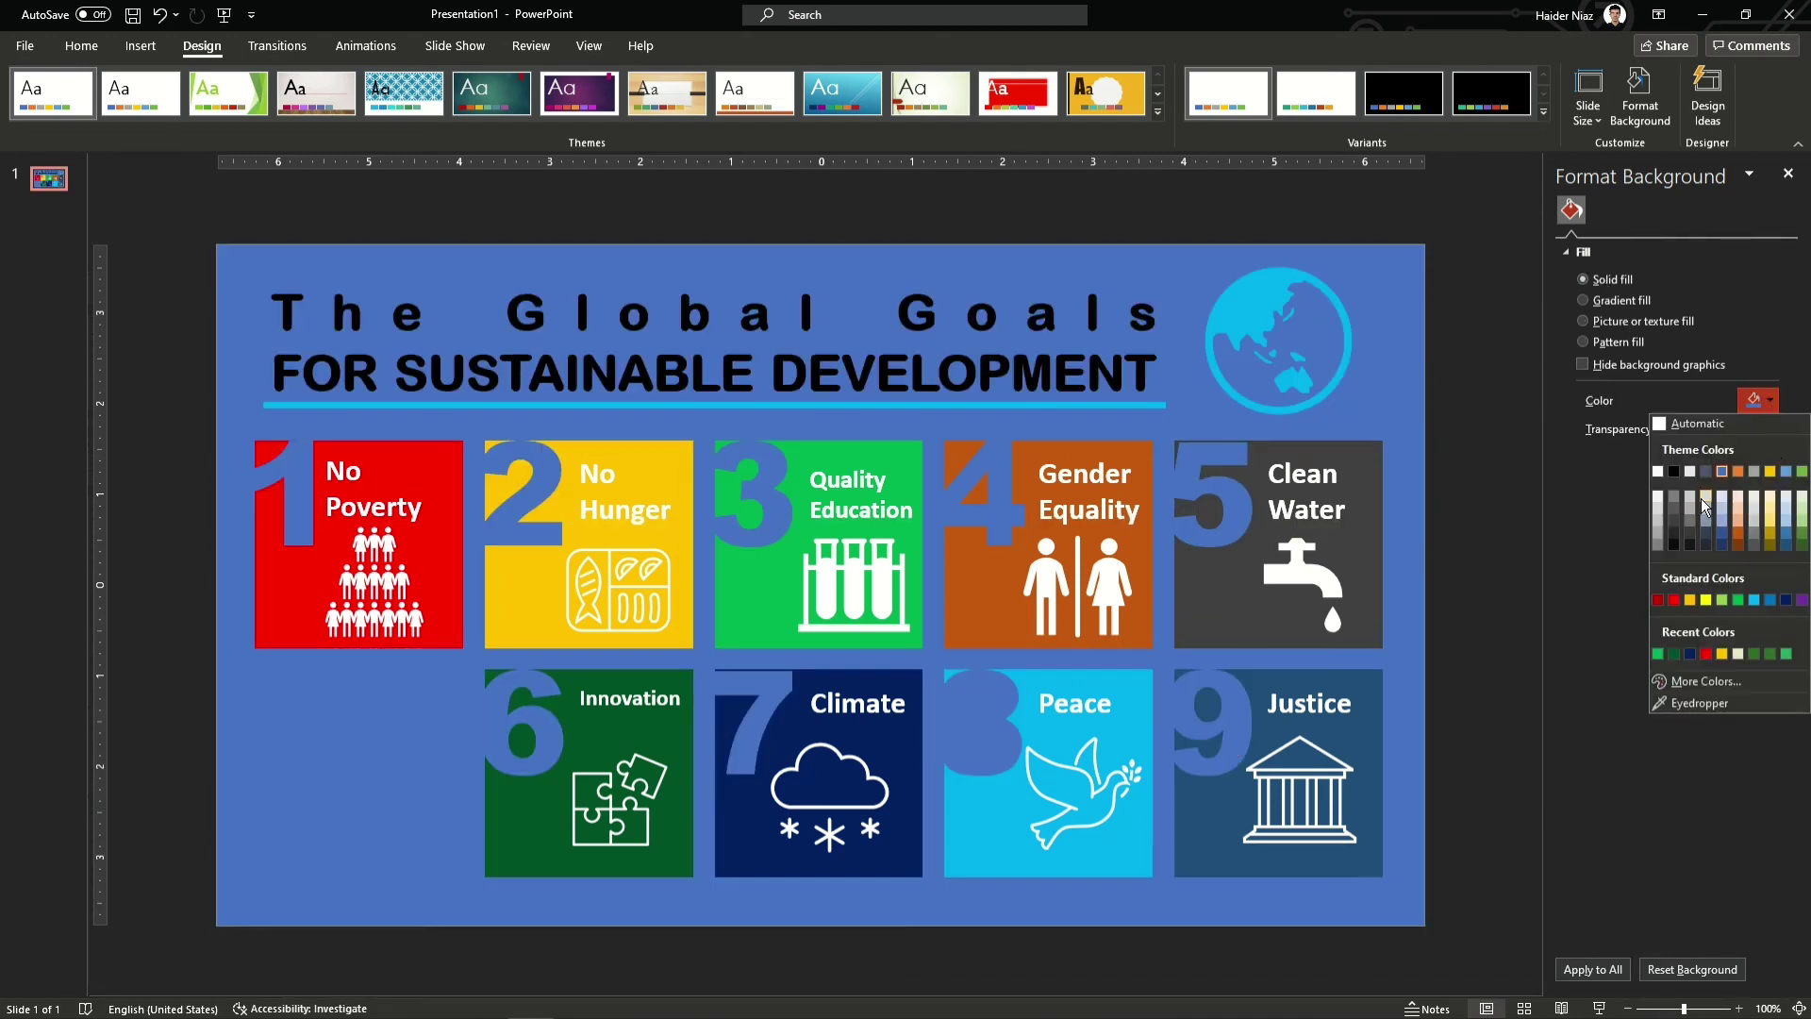
click(1657, 502)
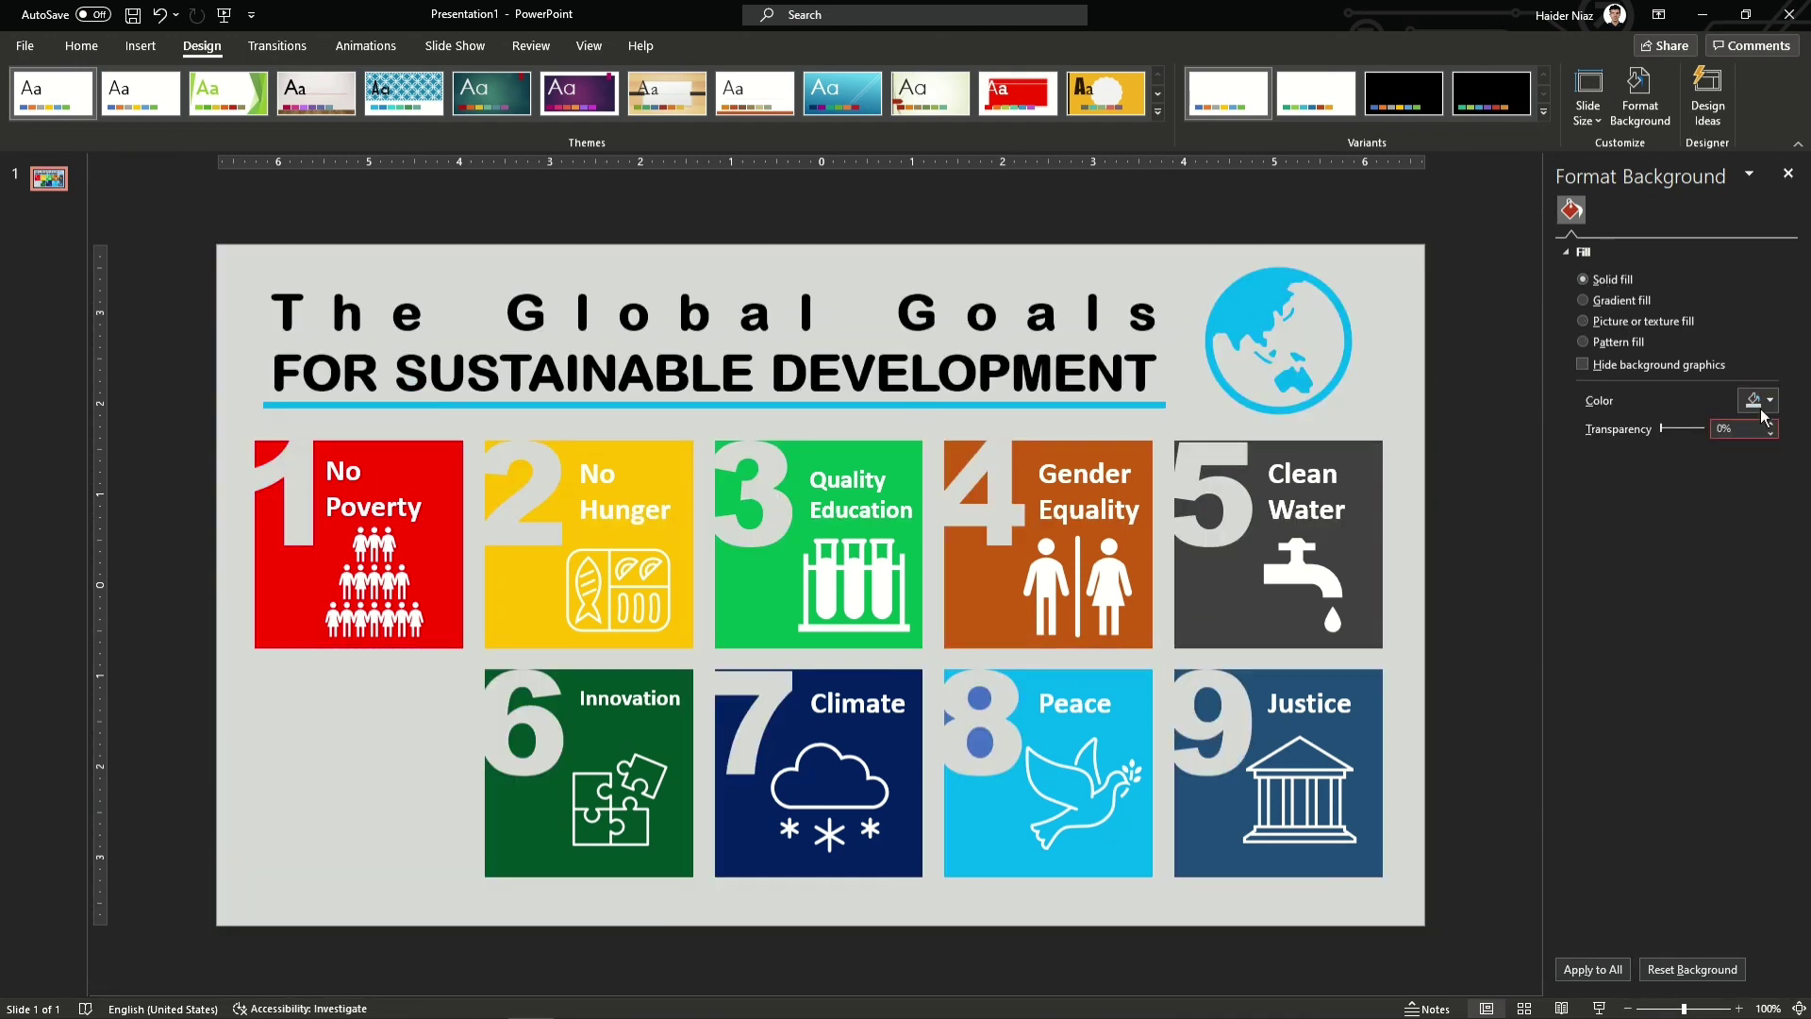
click(1758, 400)
click(1656, 519)
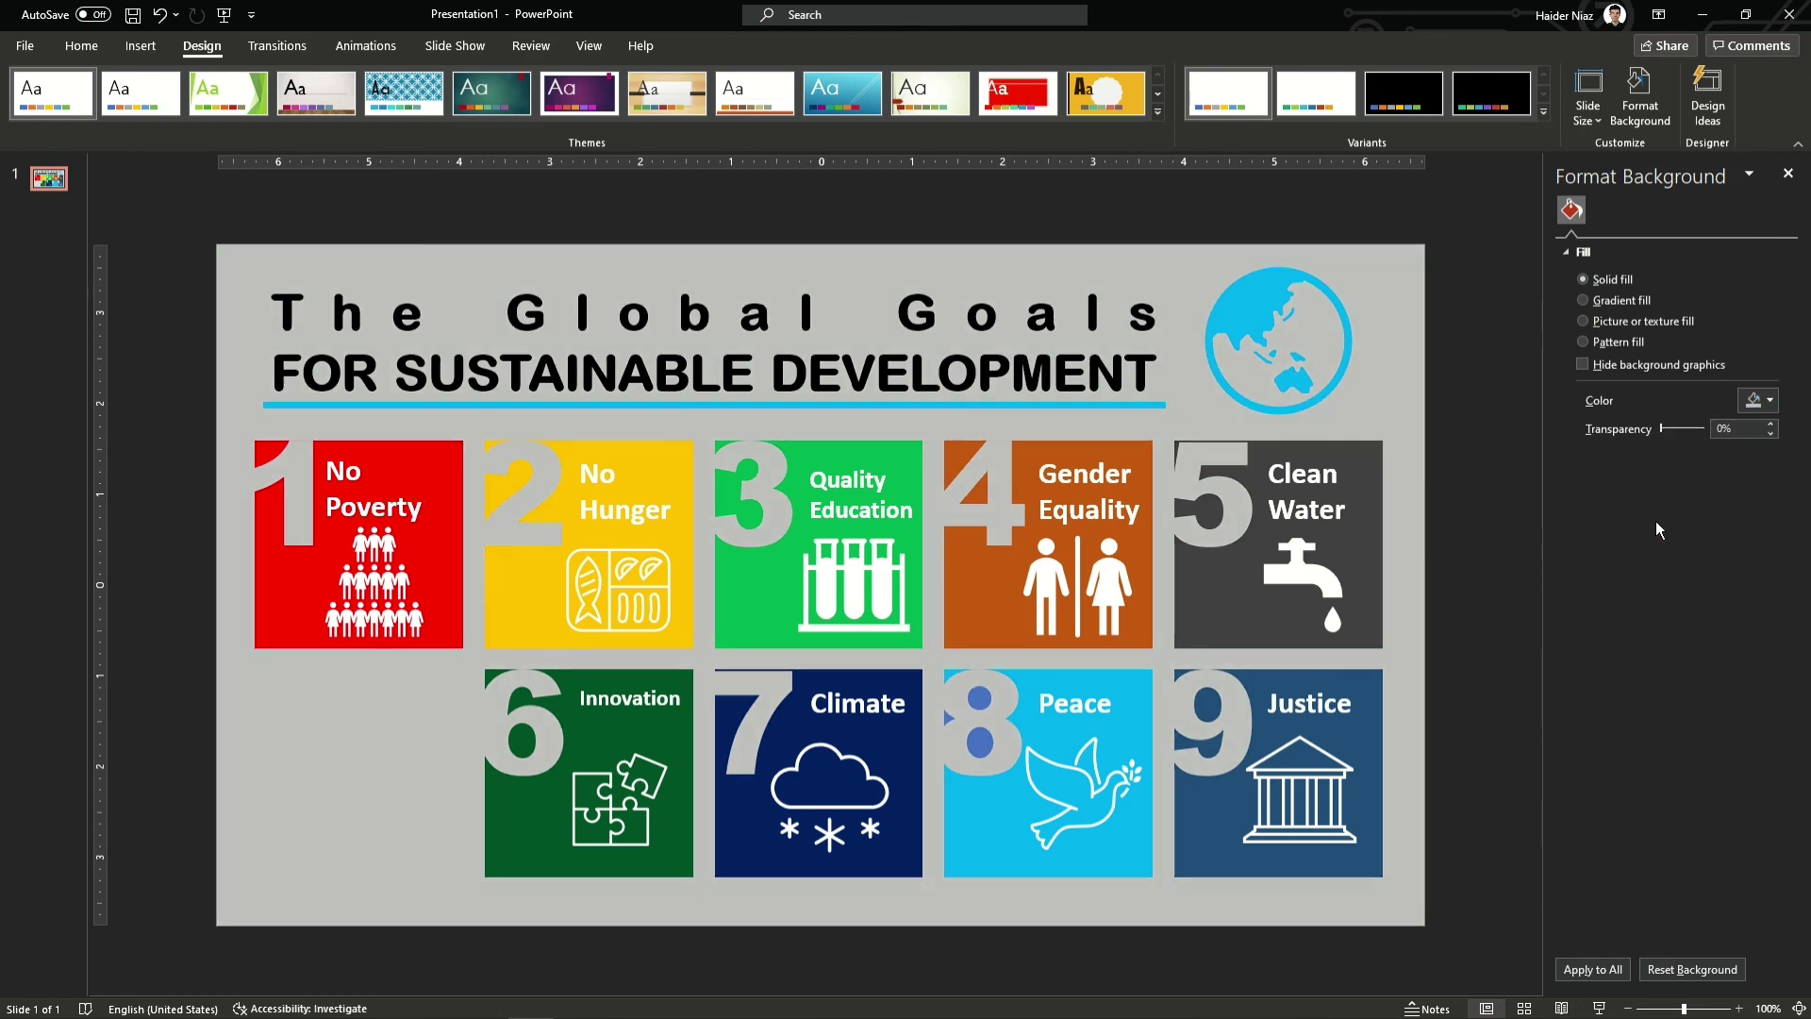
click(1757, 401)
click(1658, 502)
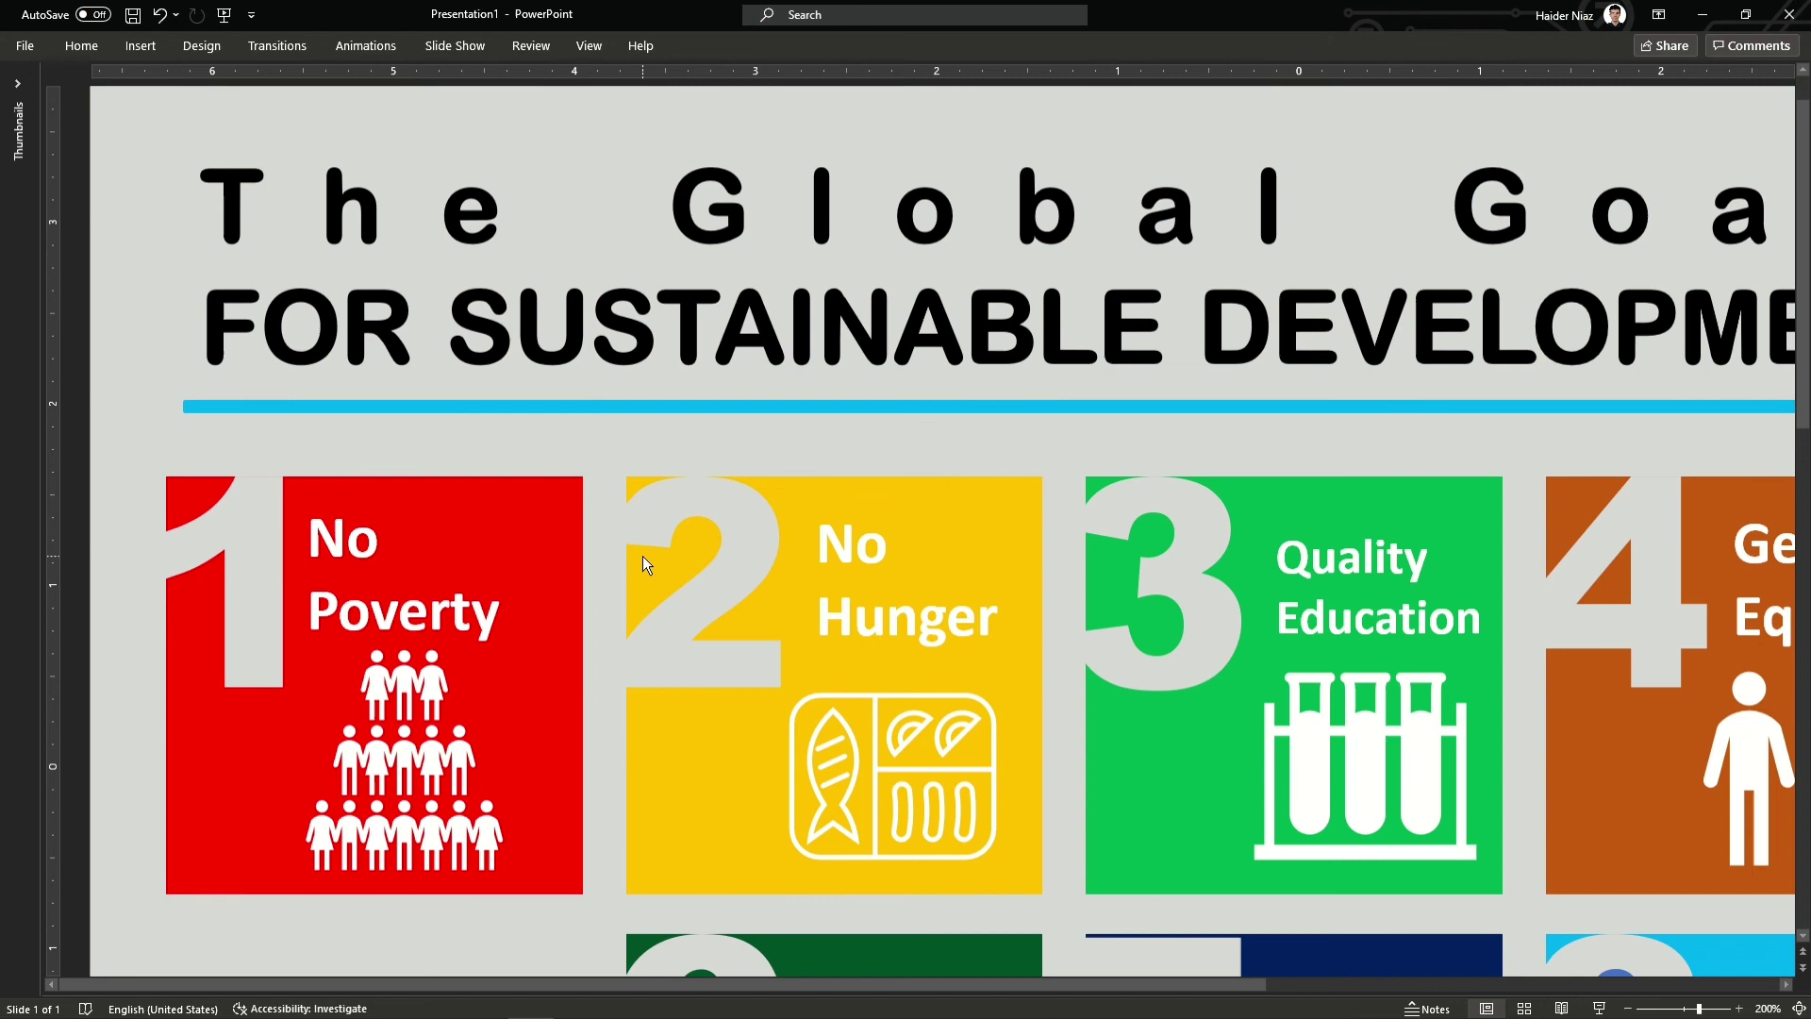
scroll(648, 554, down, 5)
scroll(889, 967, down, 2)
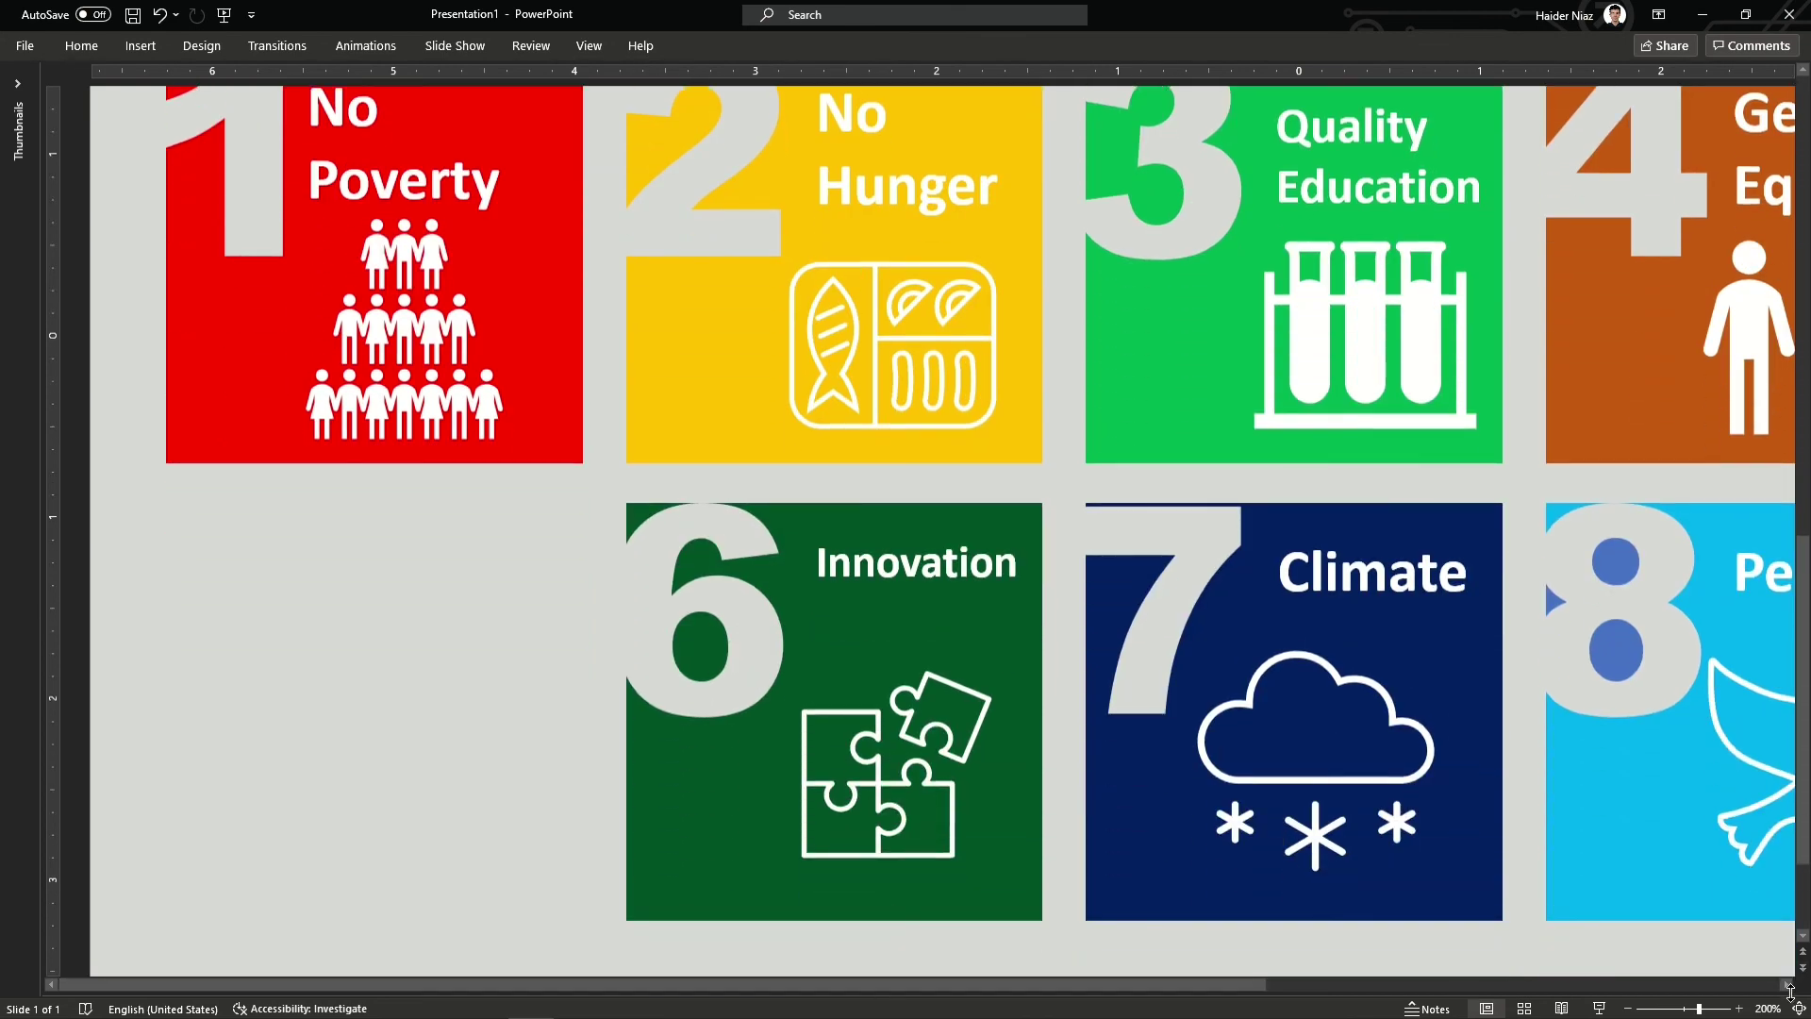
click(1787, 985)
click(1786, 985)
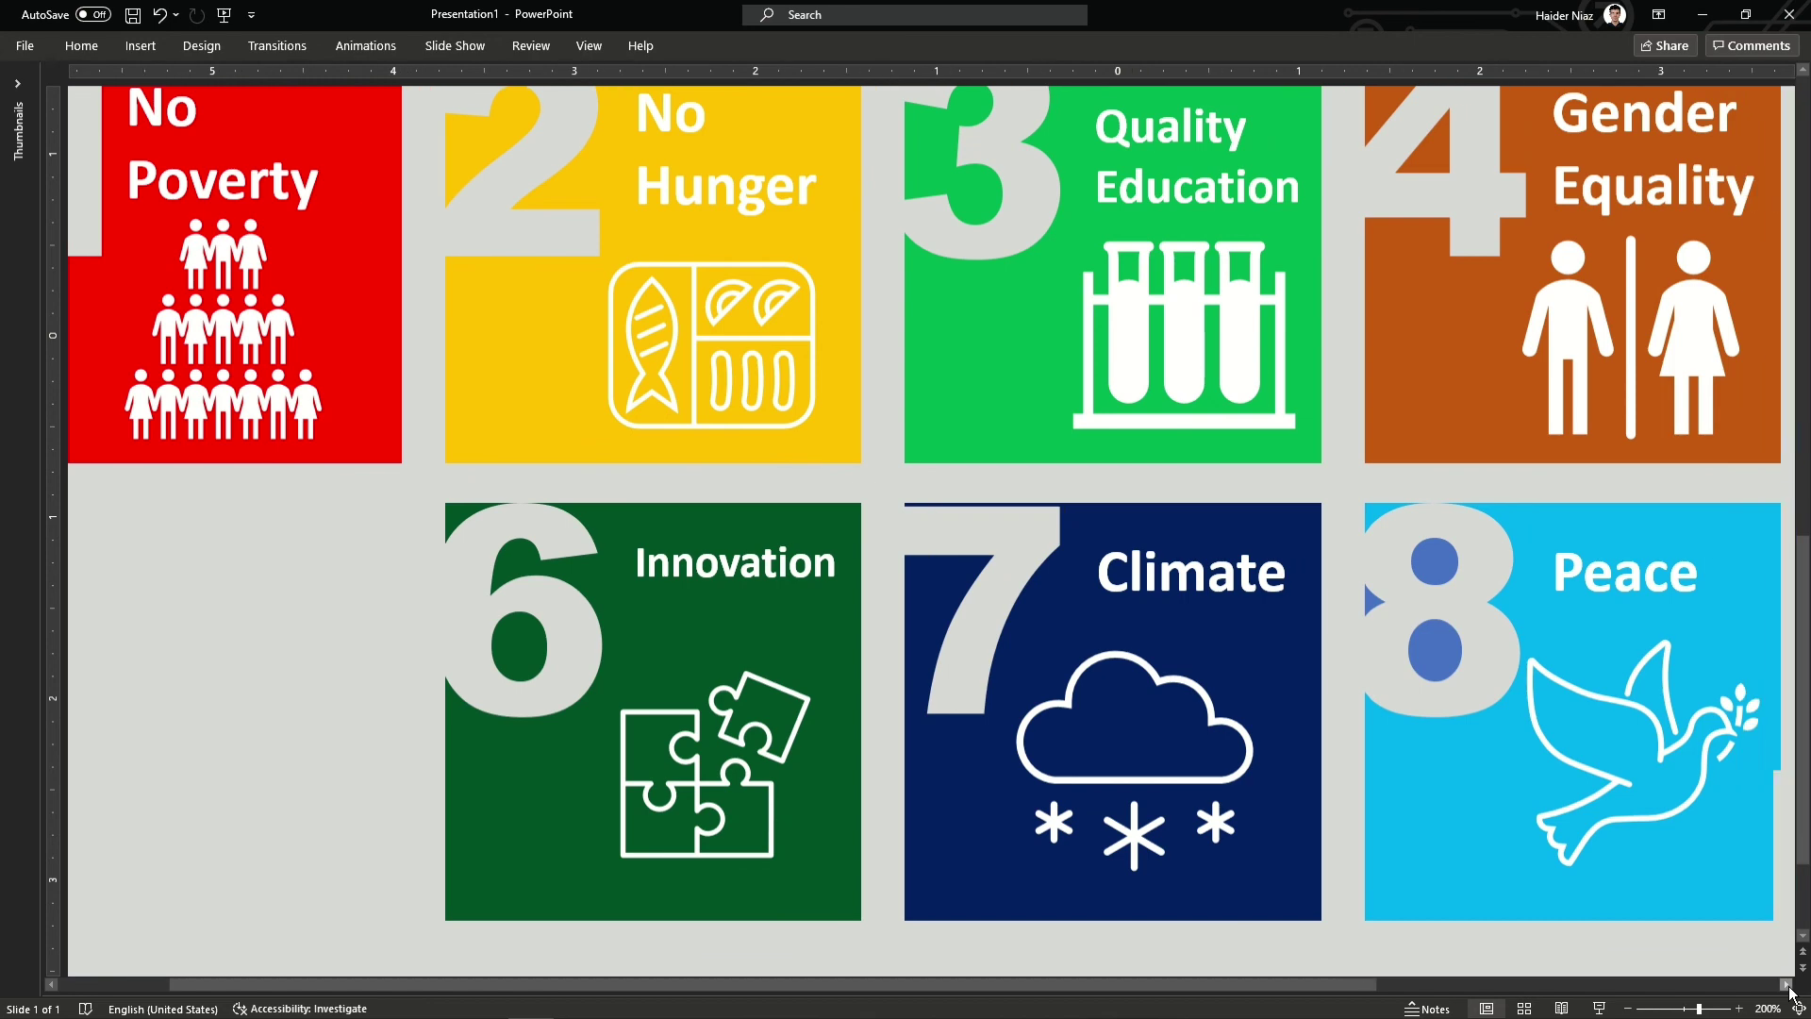
click(1787, 985)
click(1786, 985)
click(1787, 985)
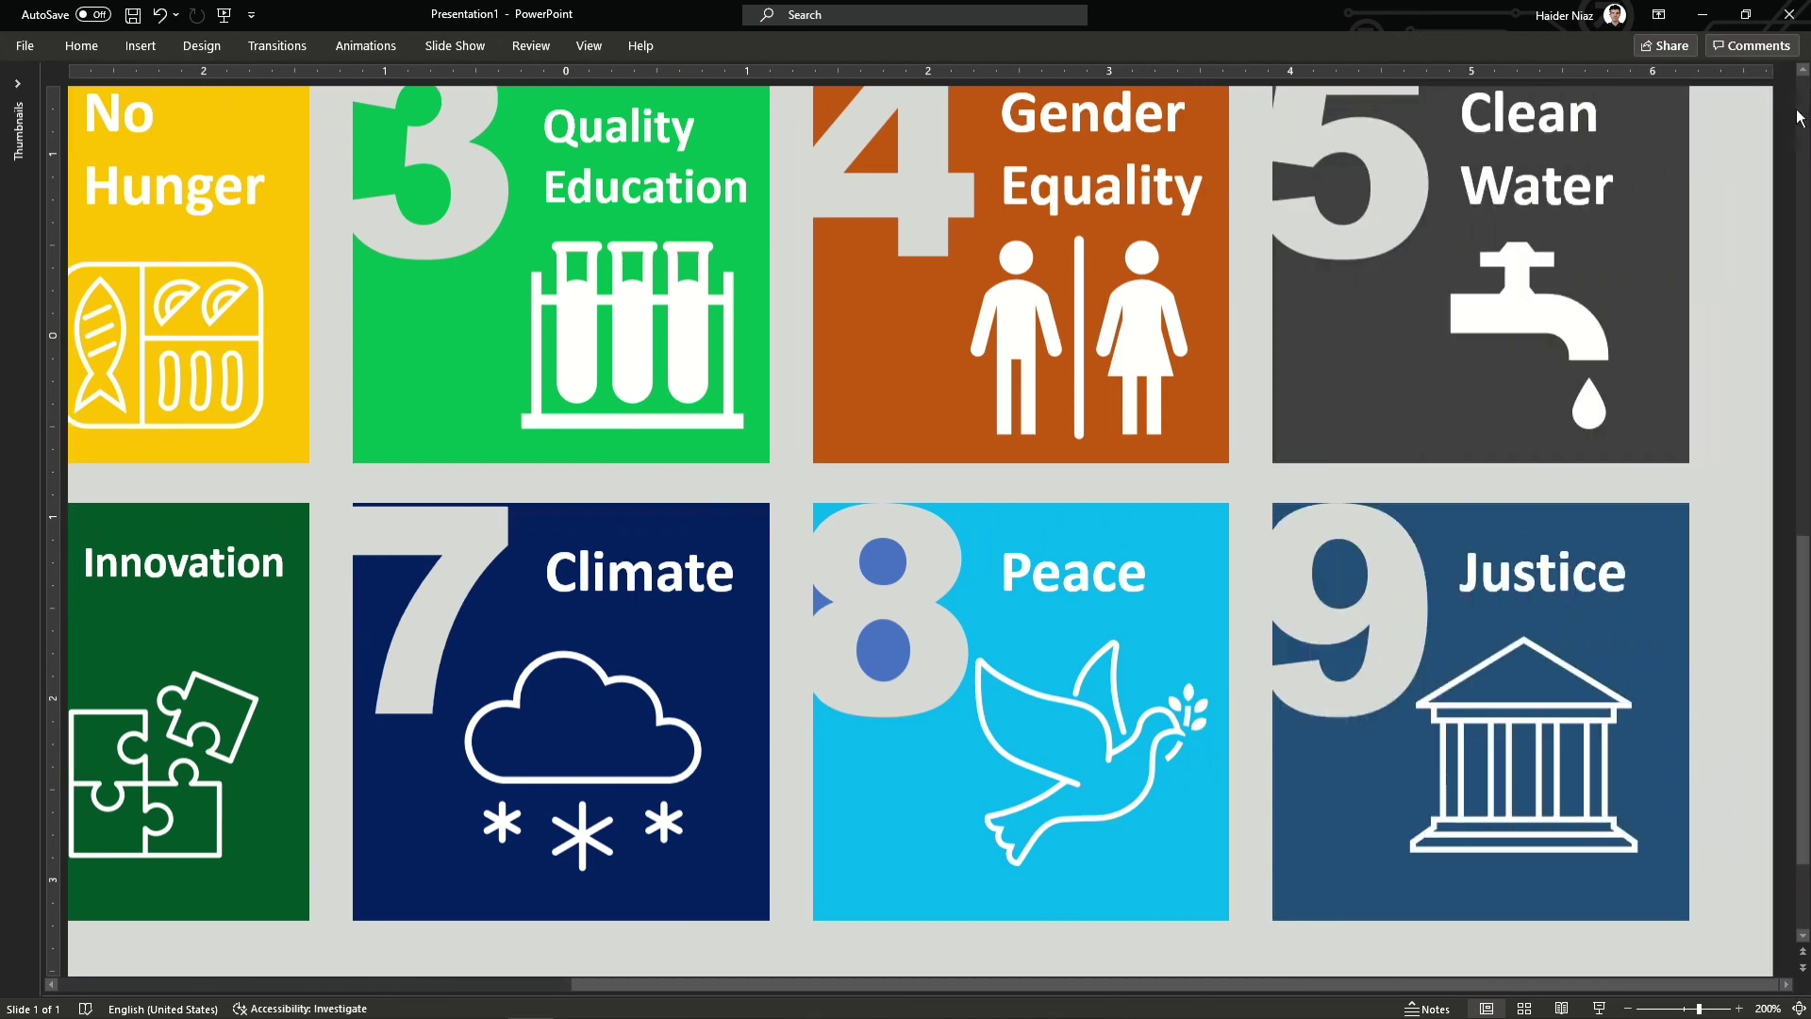
click(1803, 72)
click(1803, 72)
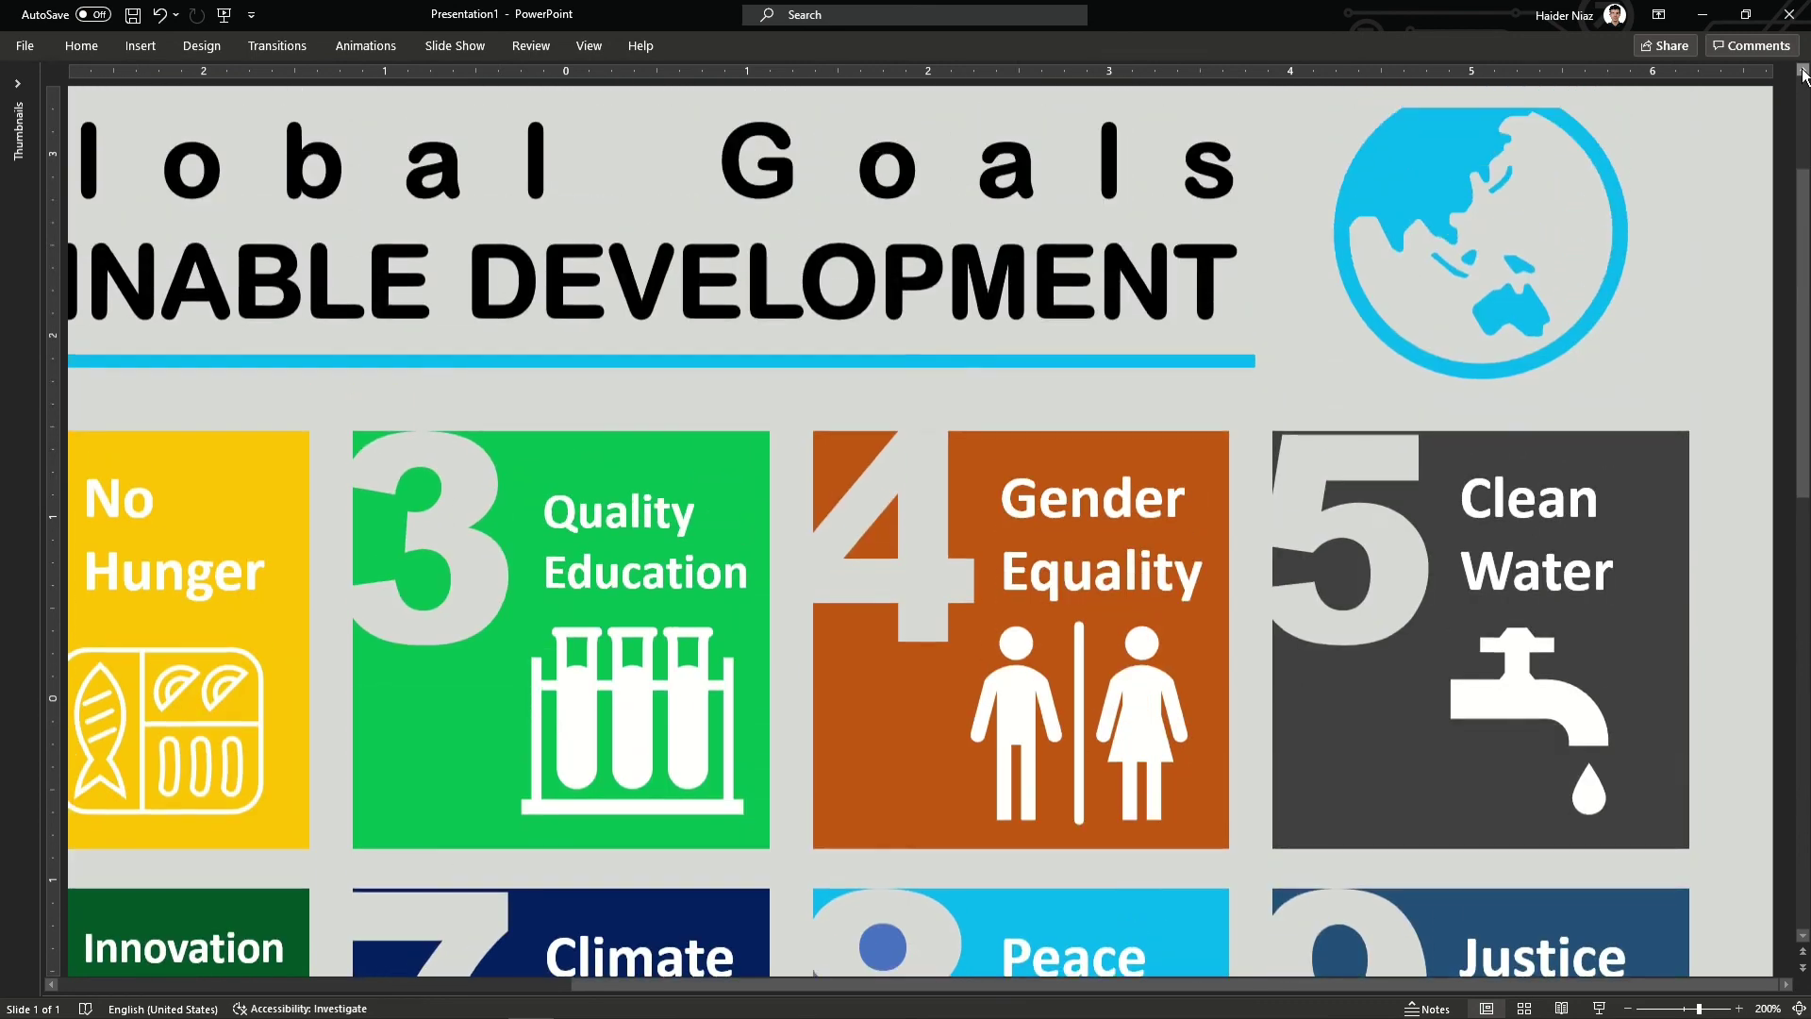
scroll(1677, 154, down, 5)
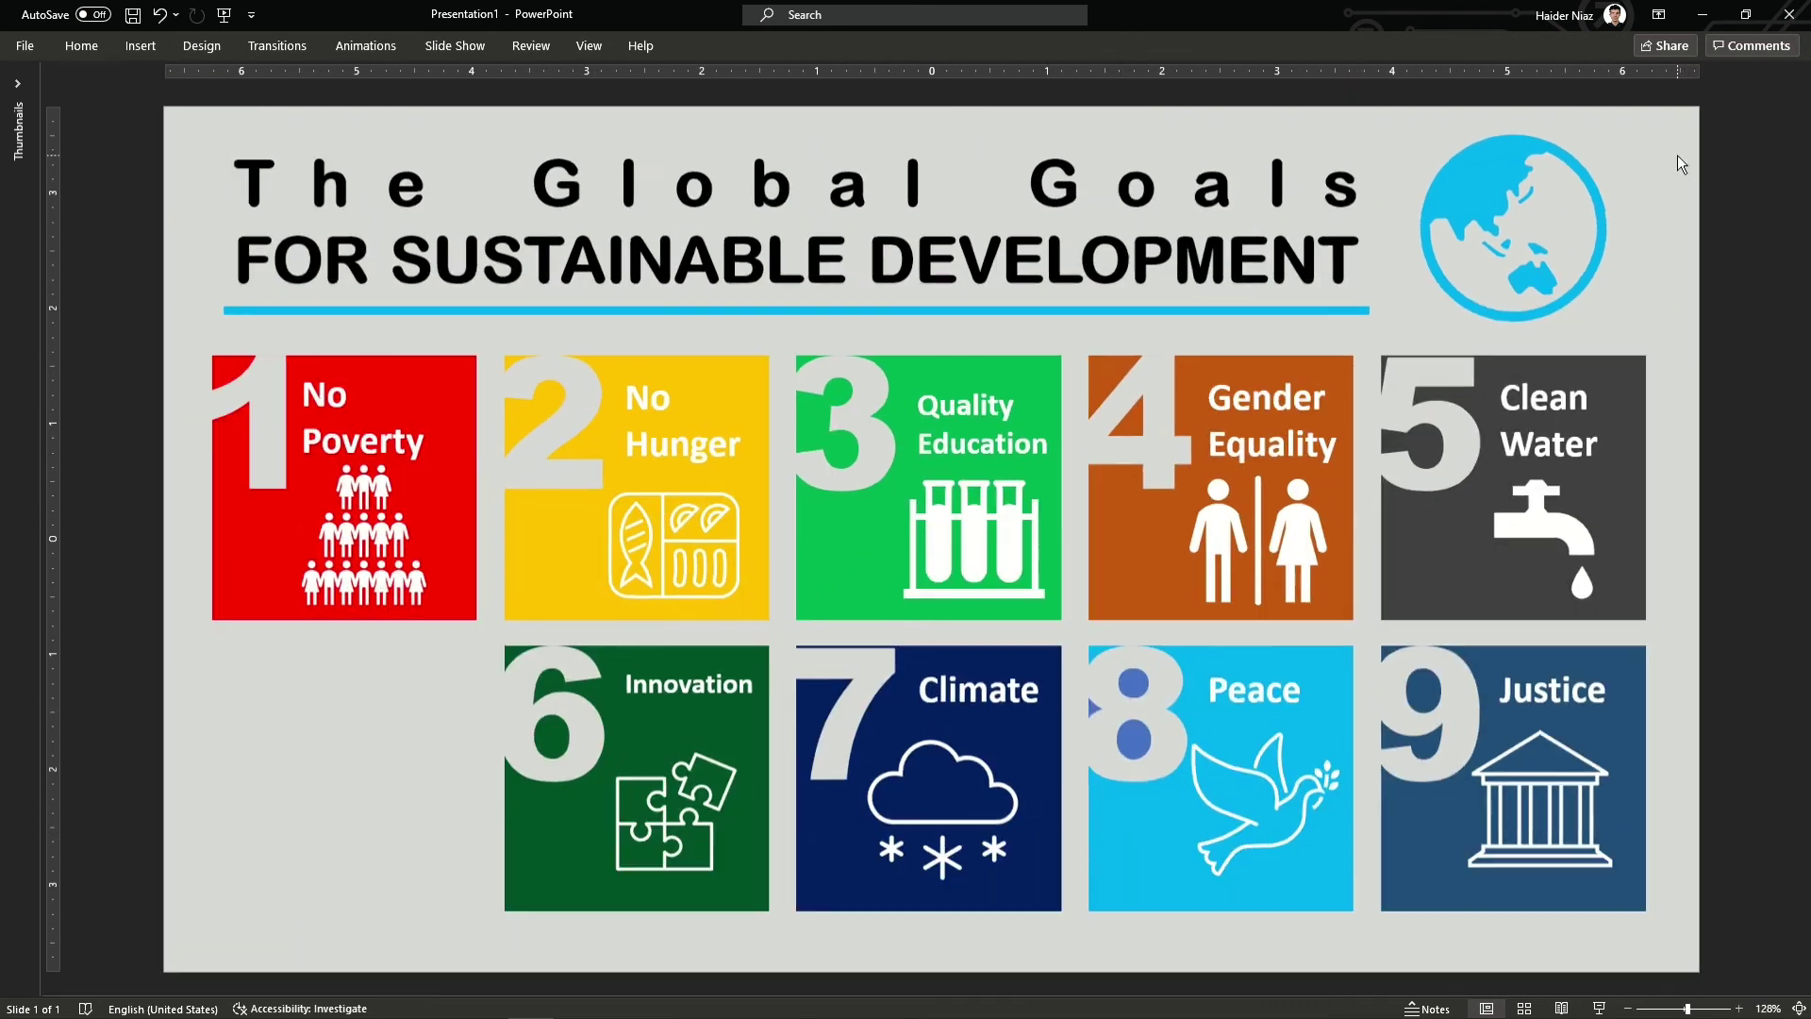